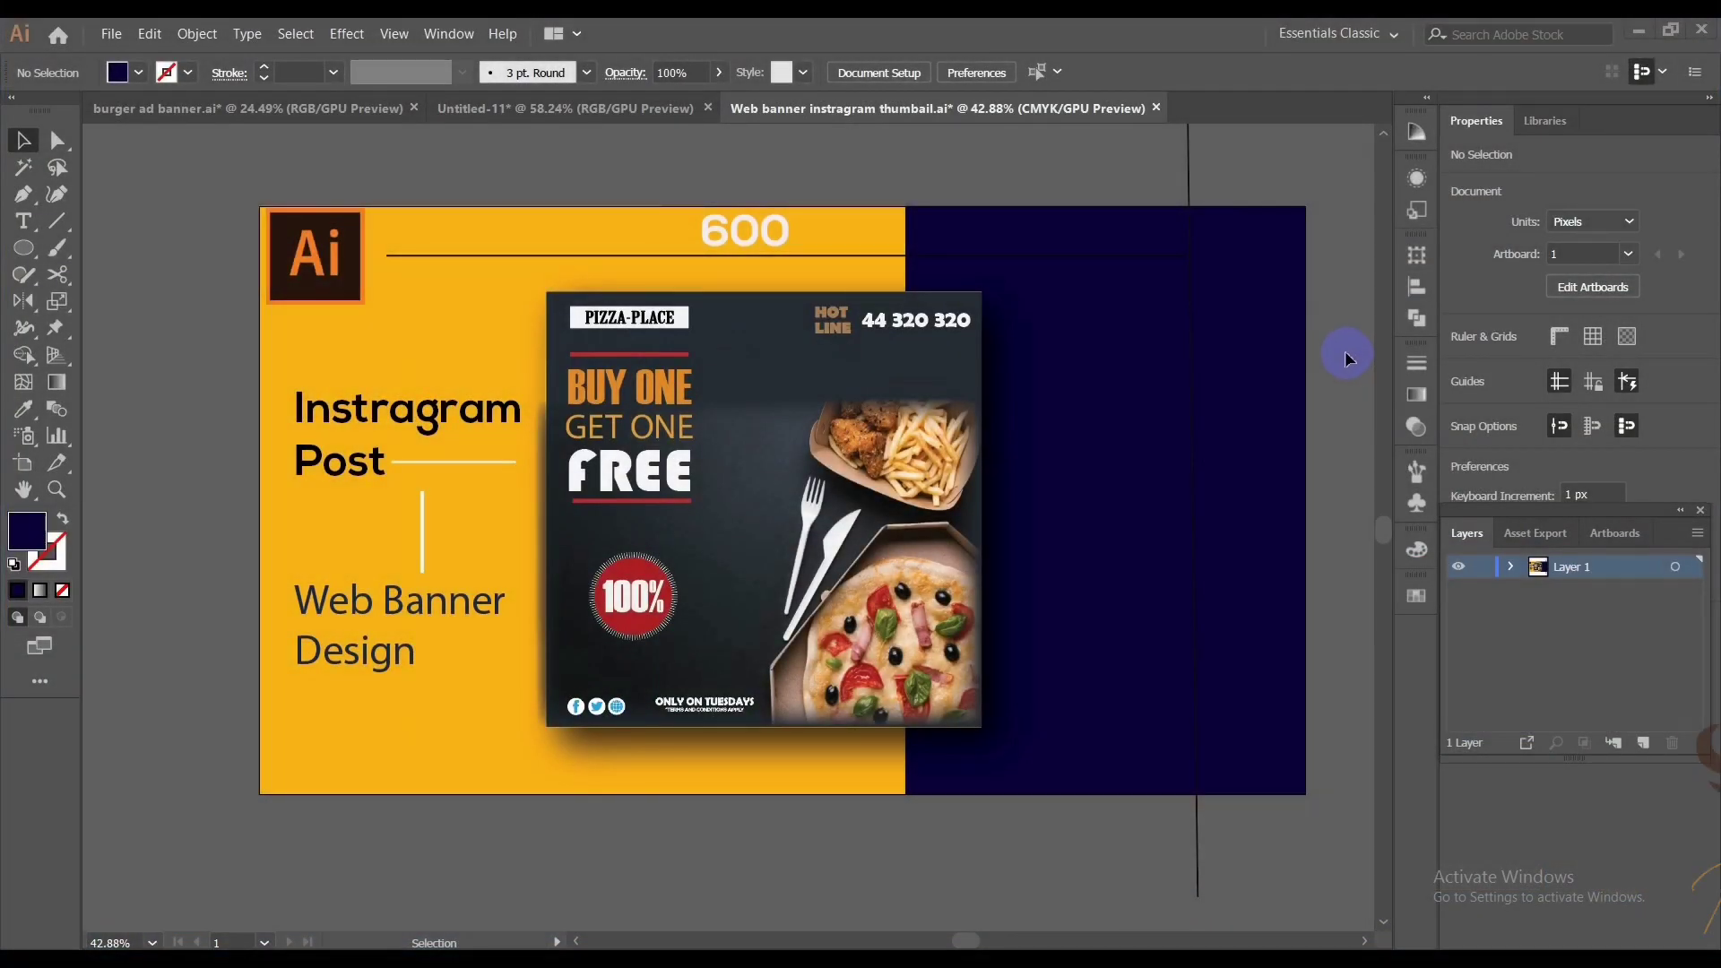
- Create a new 600×600 px document from the Custom preset
left_click_drag(1341, 373, 1333, 375)
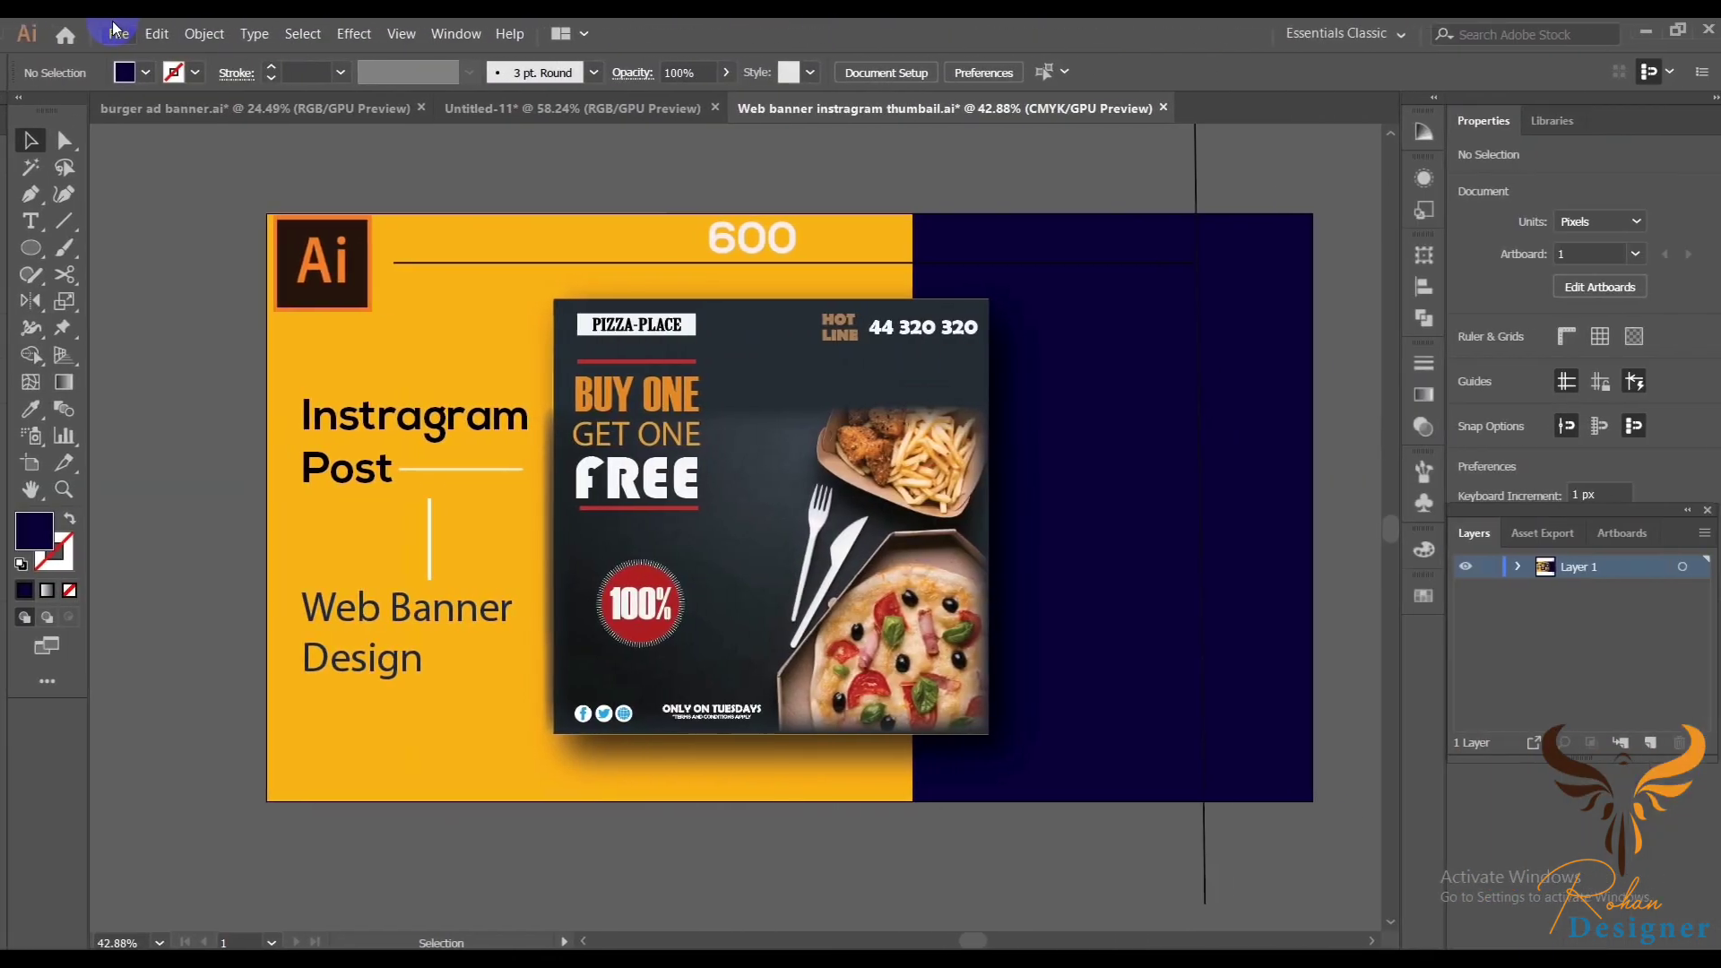
left_click(111, 34)
left_click(117, 48)
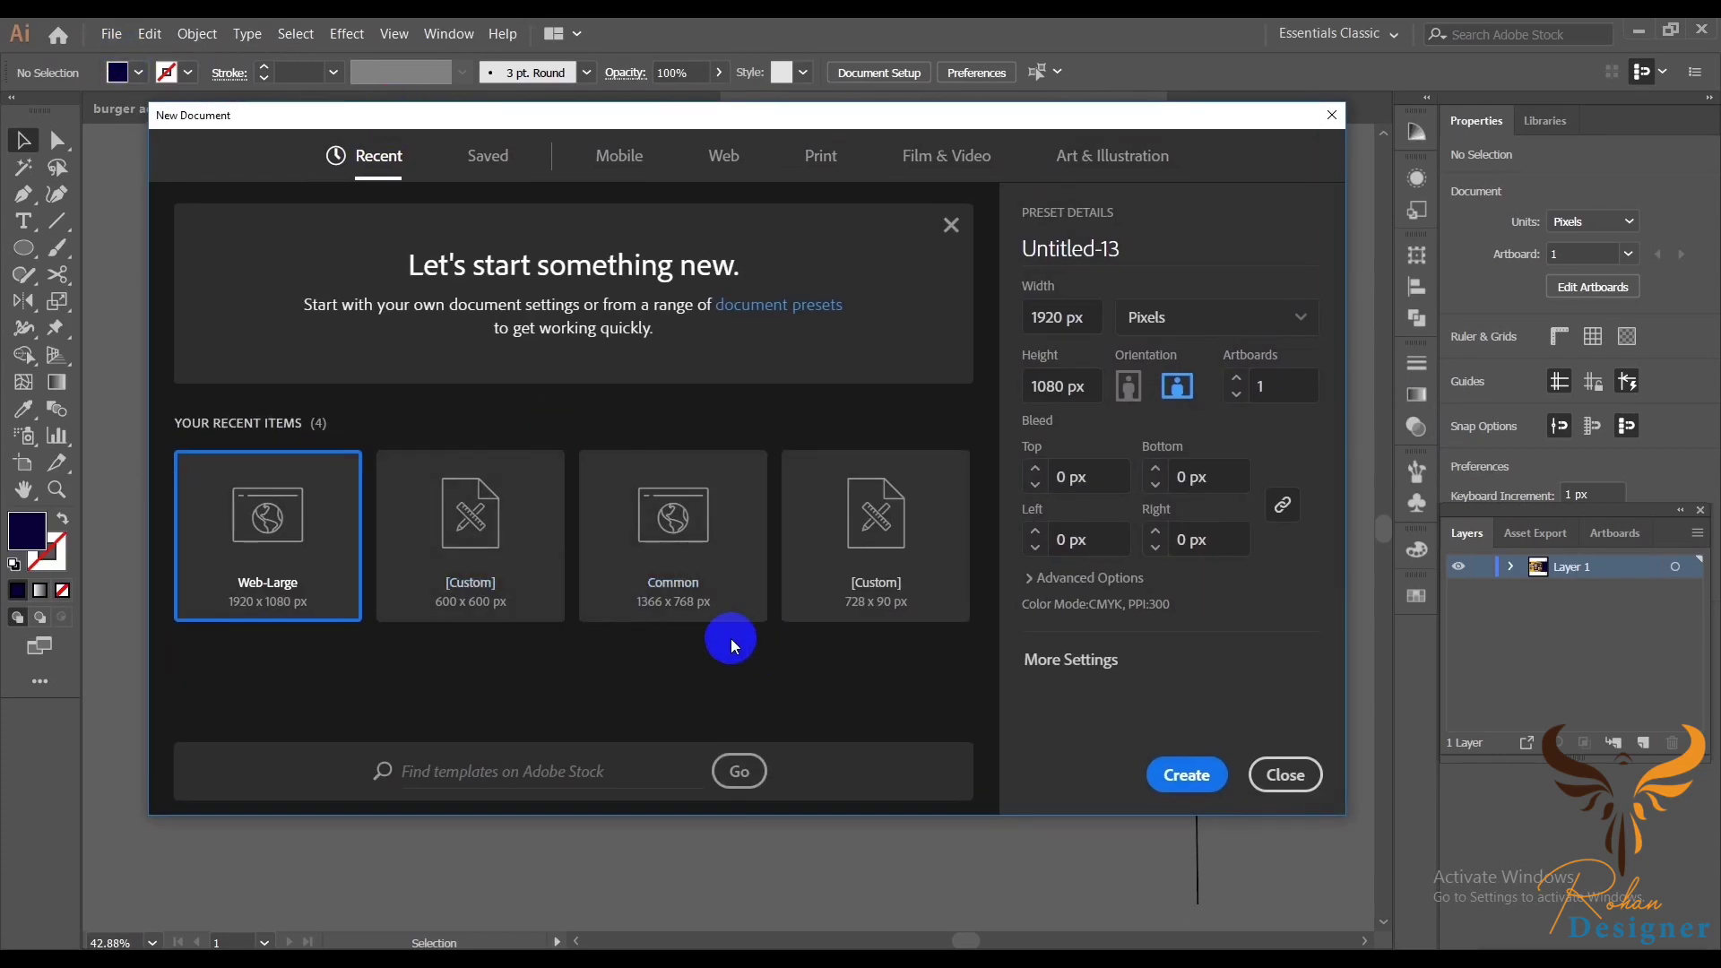
left_click(506, 563)
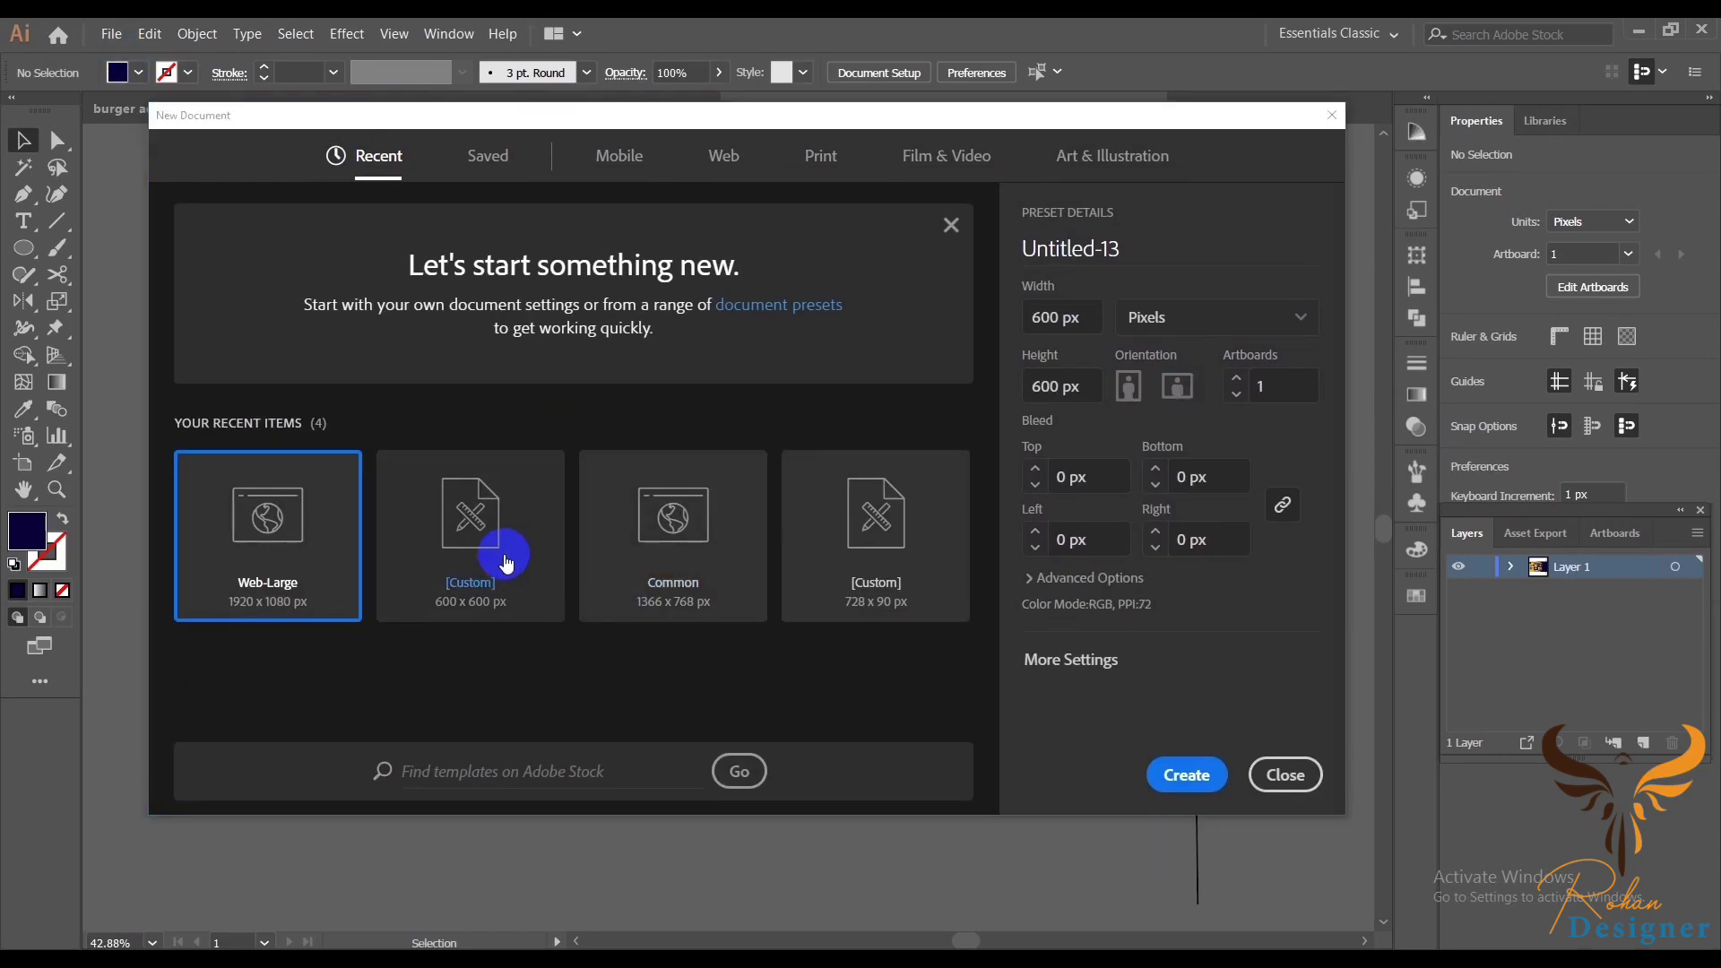
left_click(1083, 578)
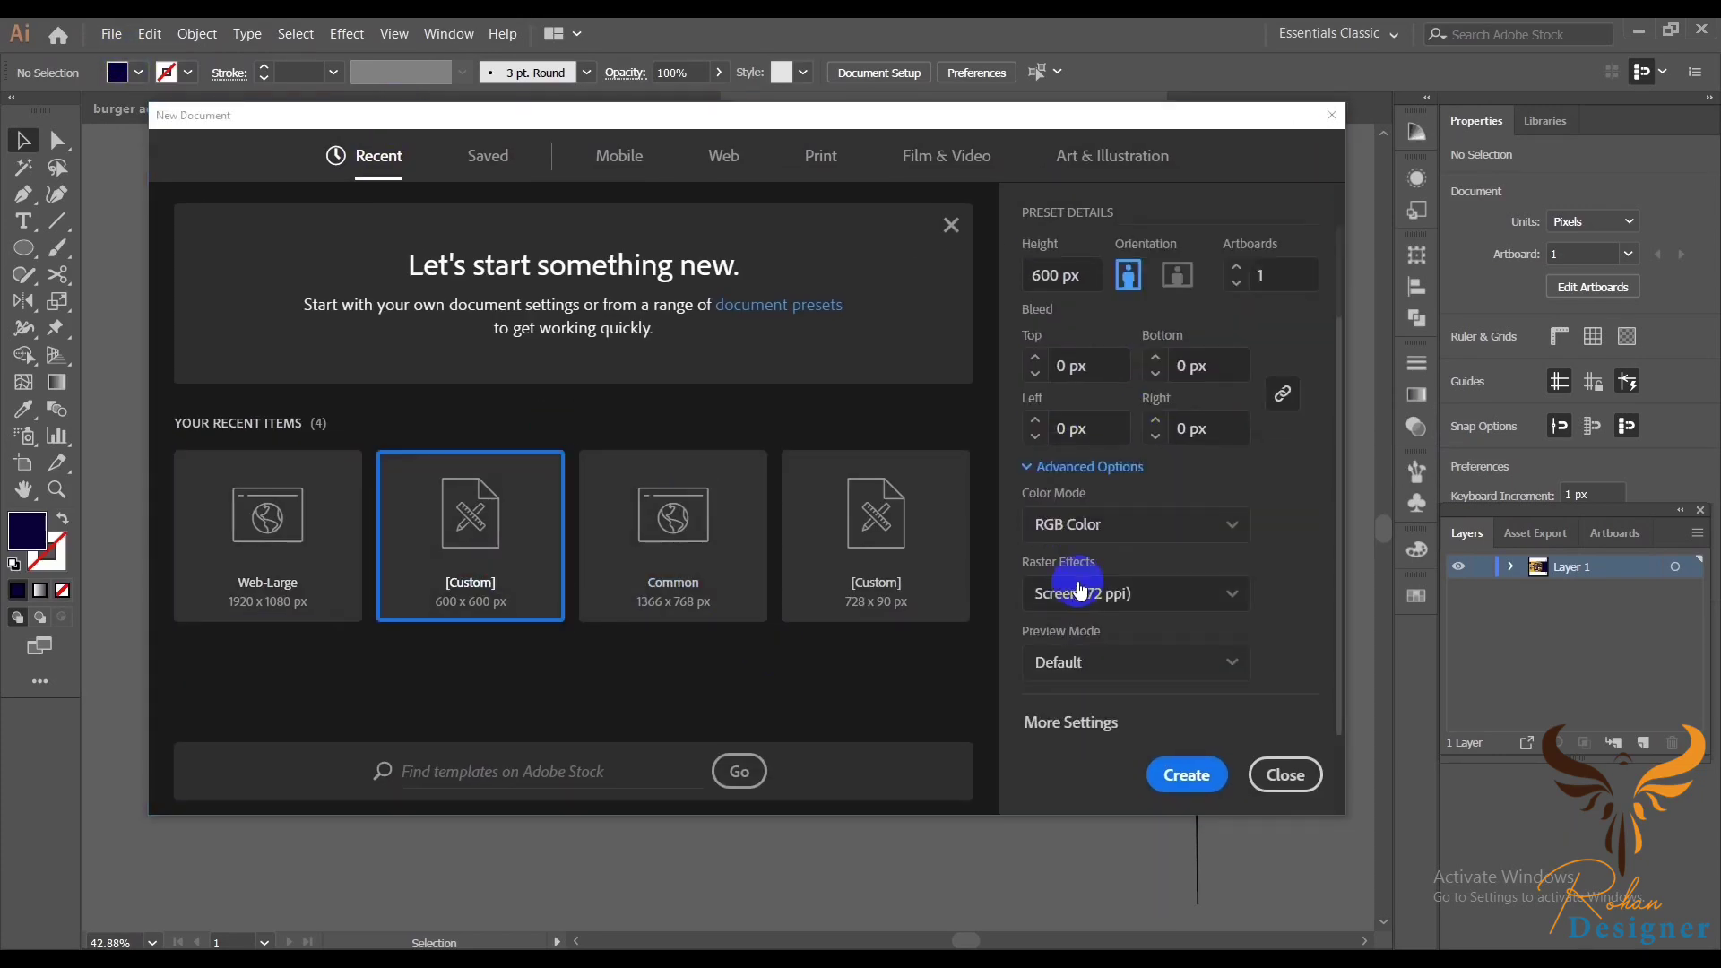
scroll(1137, 559, "up", 3)
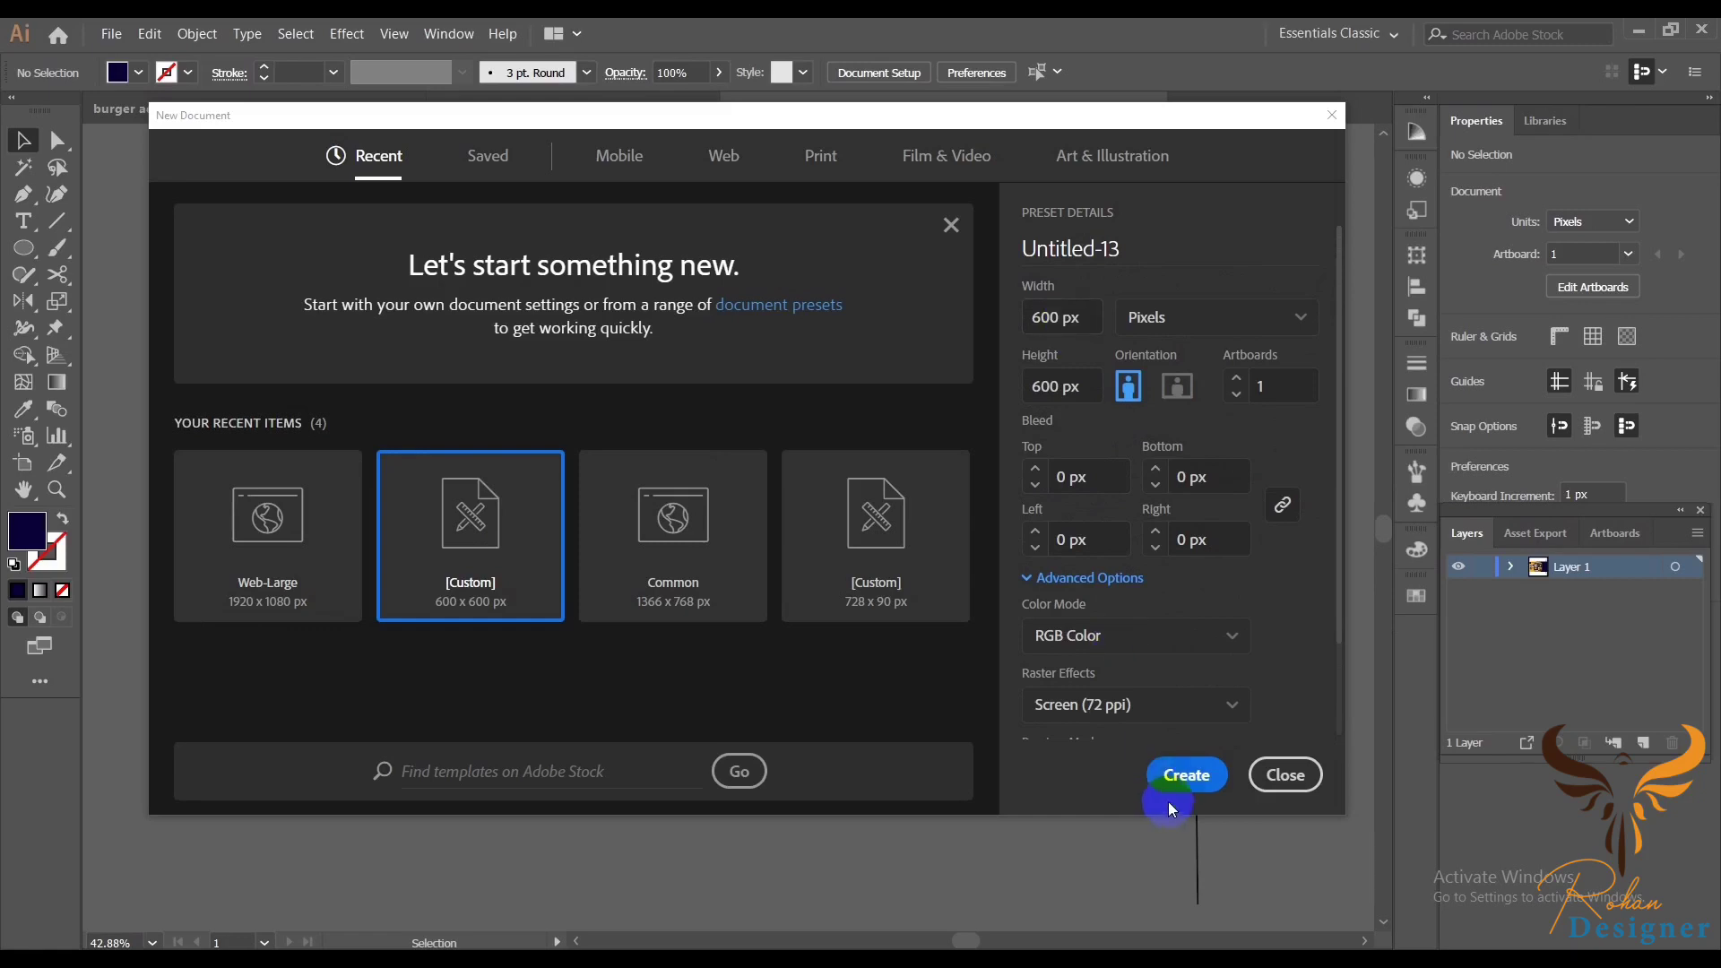
left_click(1175, 776)
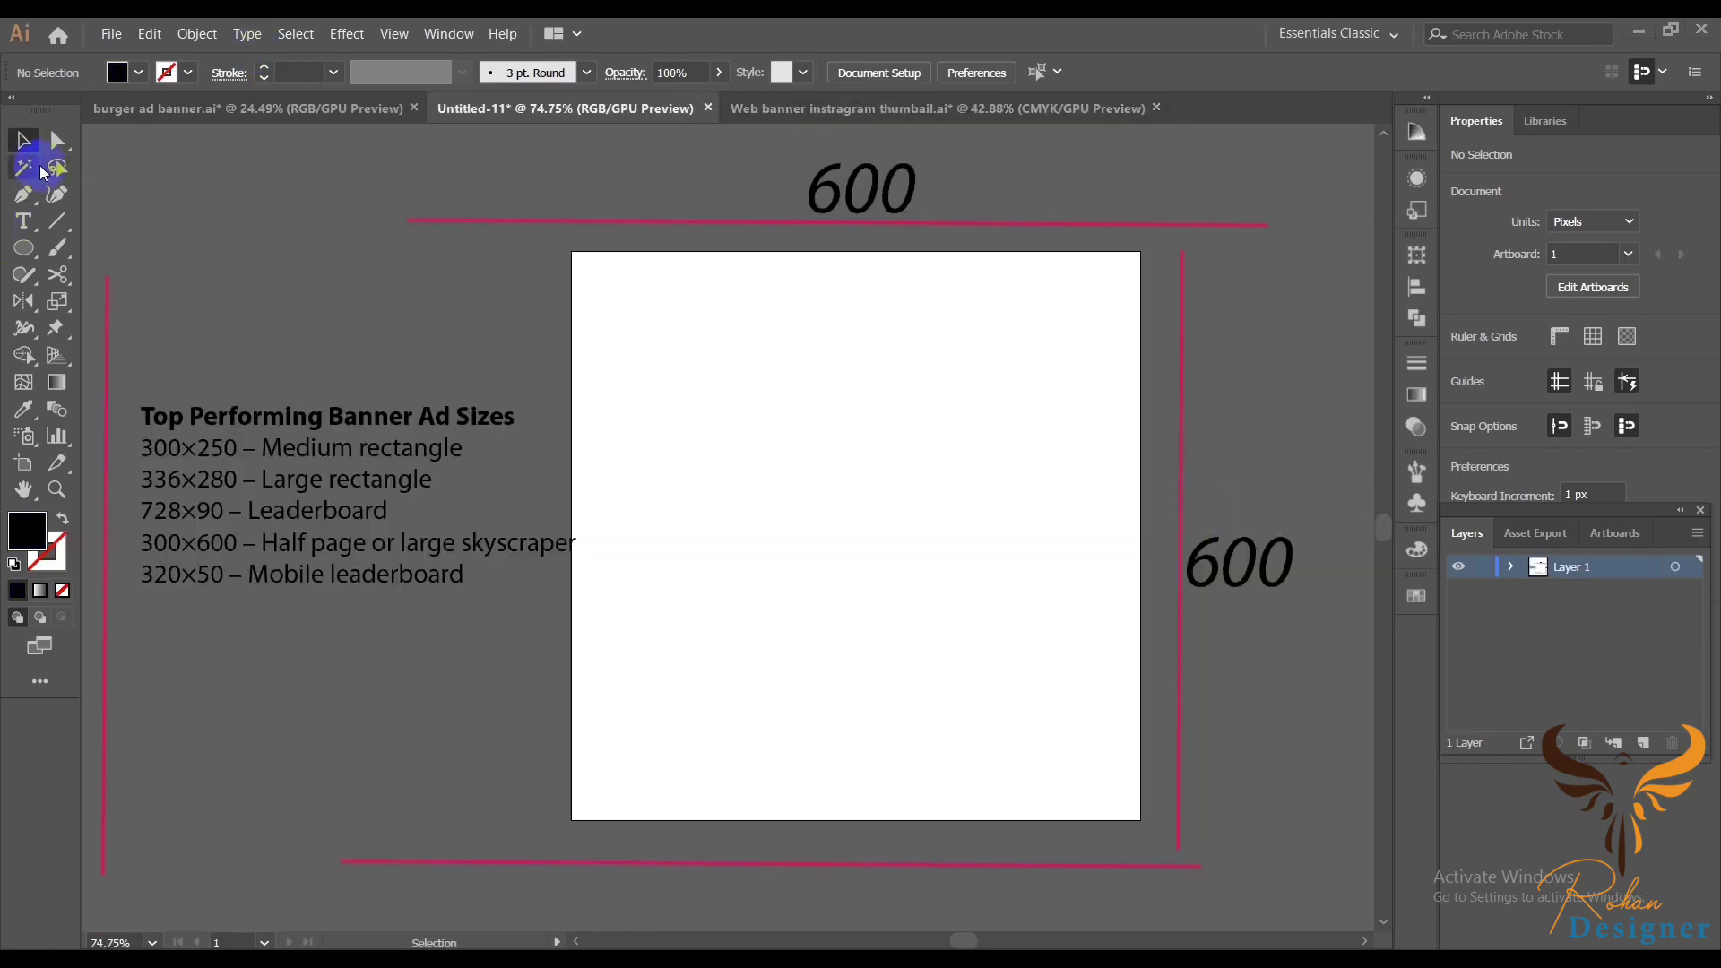
- Draw a black 600×600 rectangle covering the whole artboard, then deselect it
left_click_drag(15, 244, 107, 246)
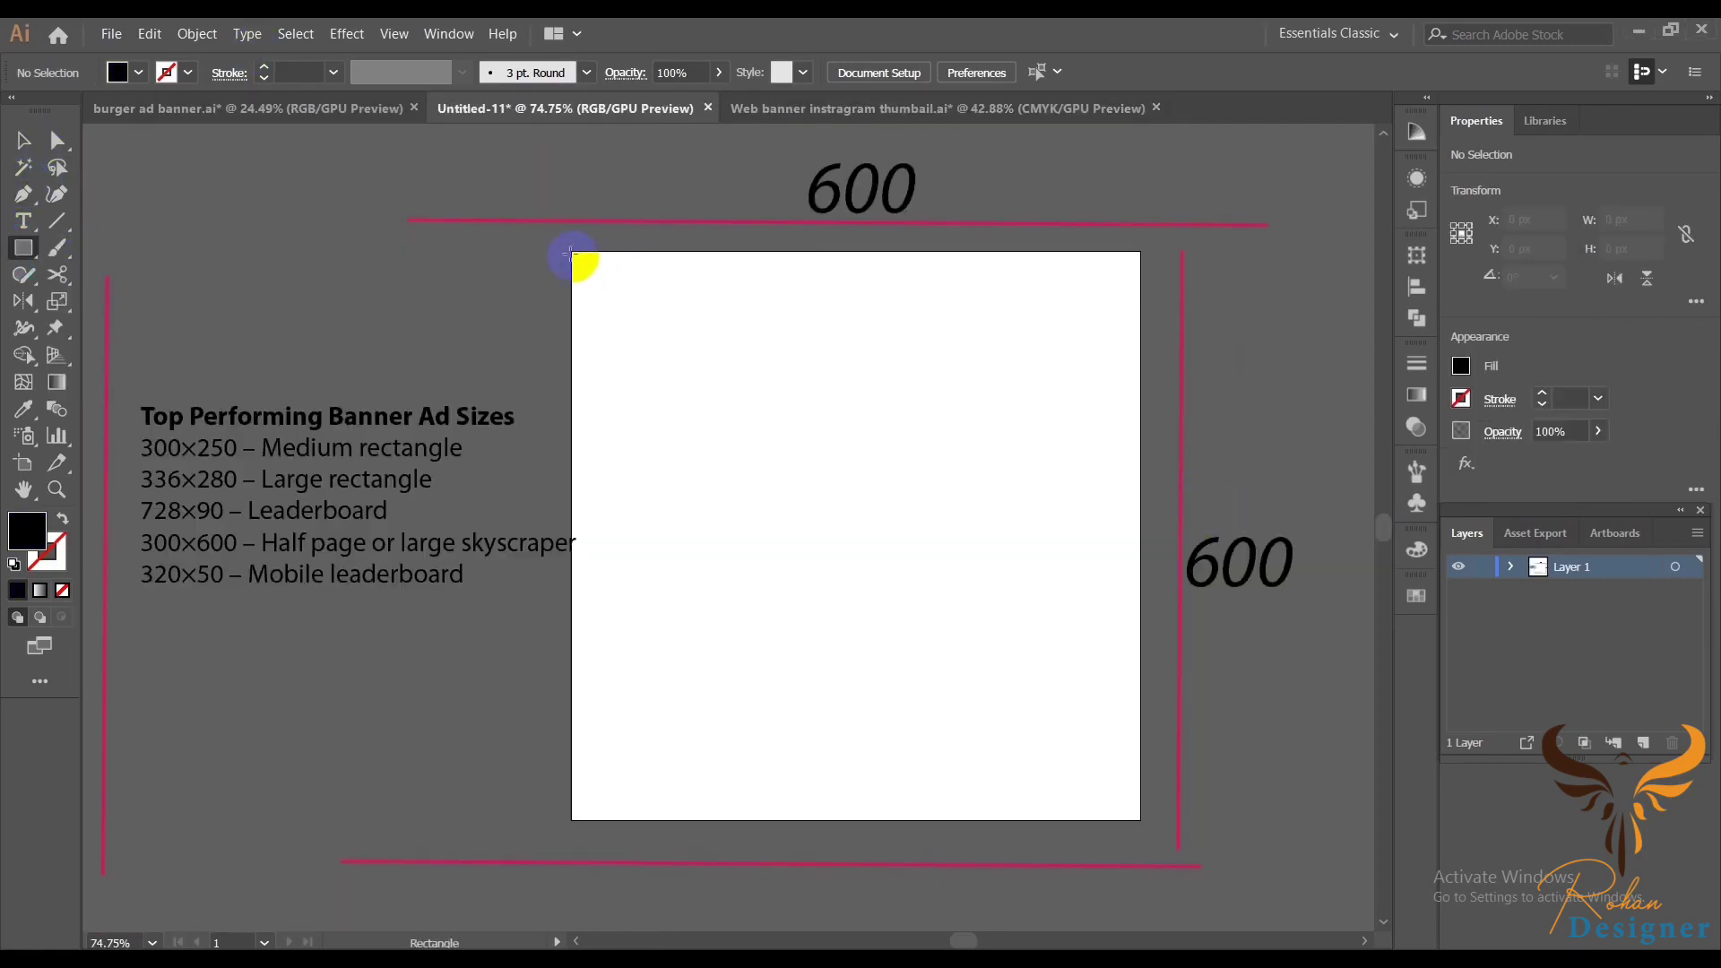
left_click_drag(570, 251, 1135, 817)
left_click(20, 143)
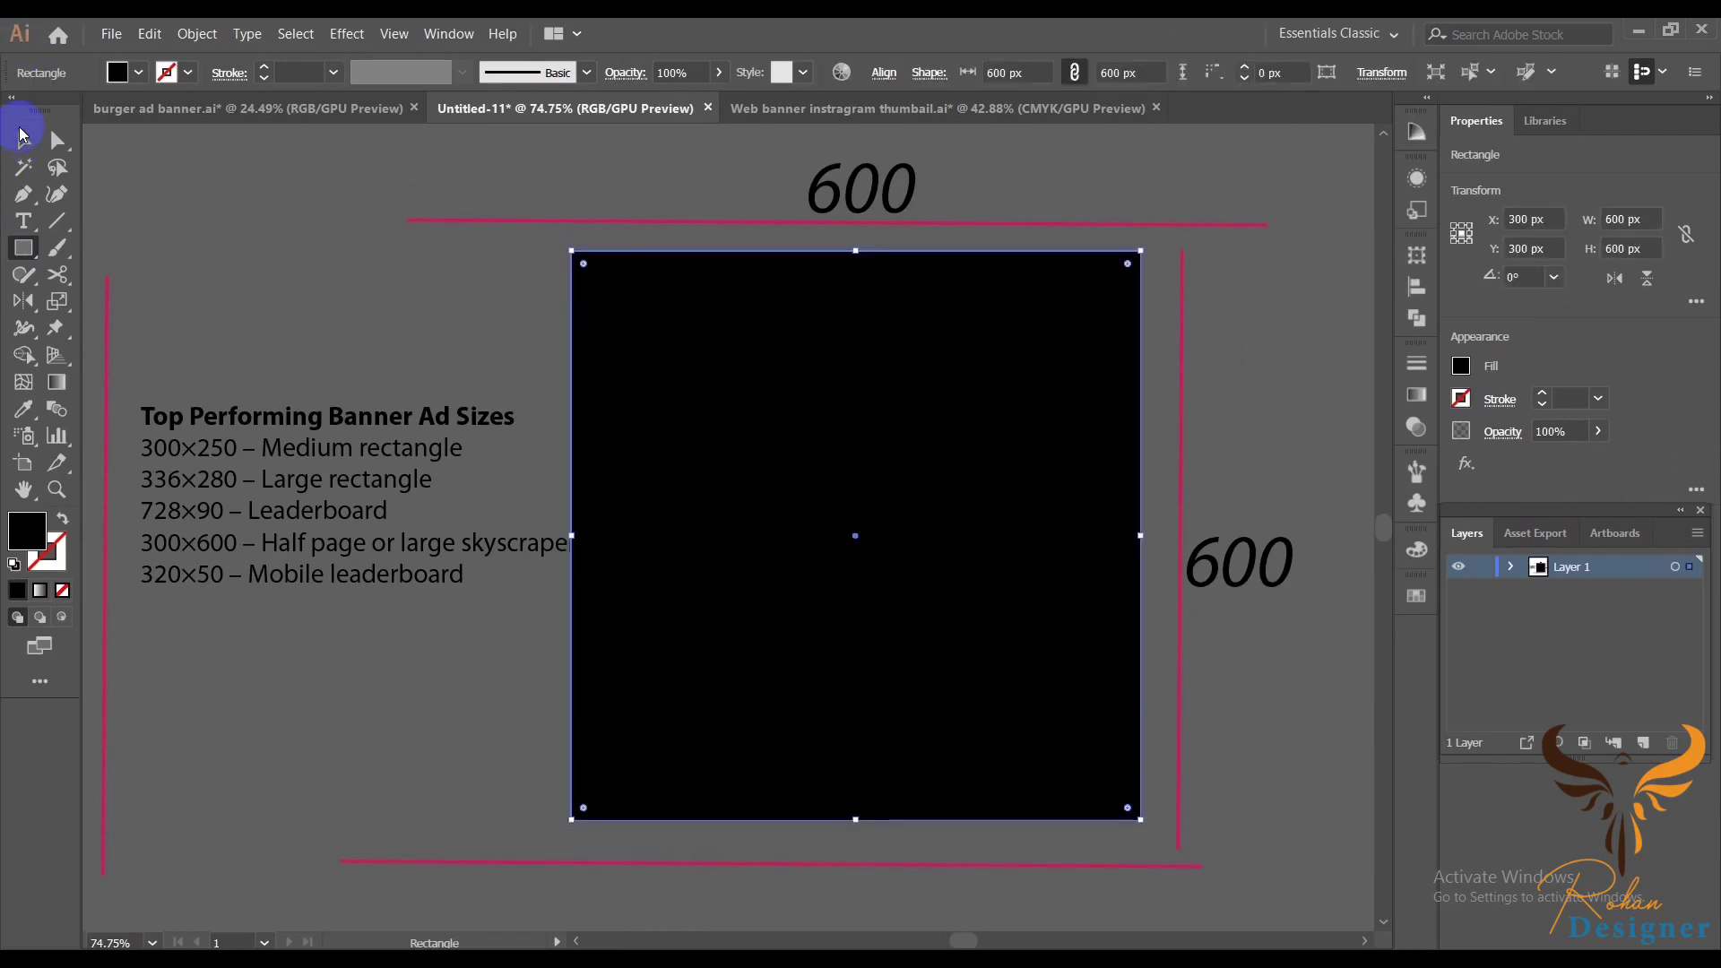
left_click(170, 219)
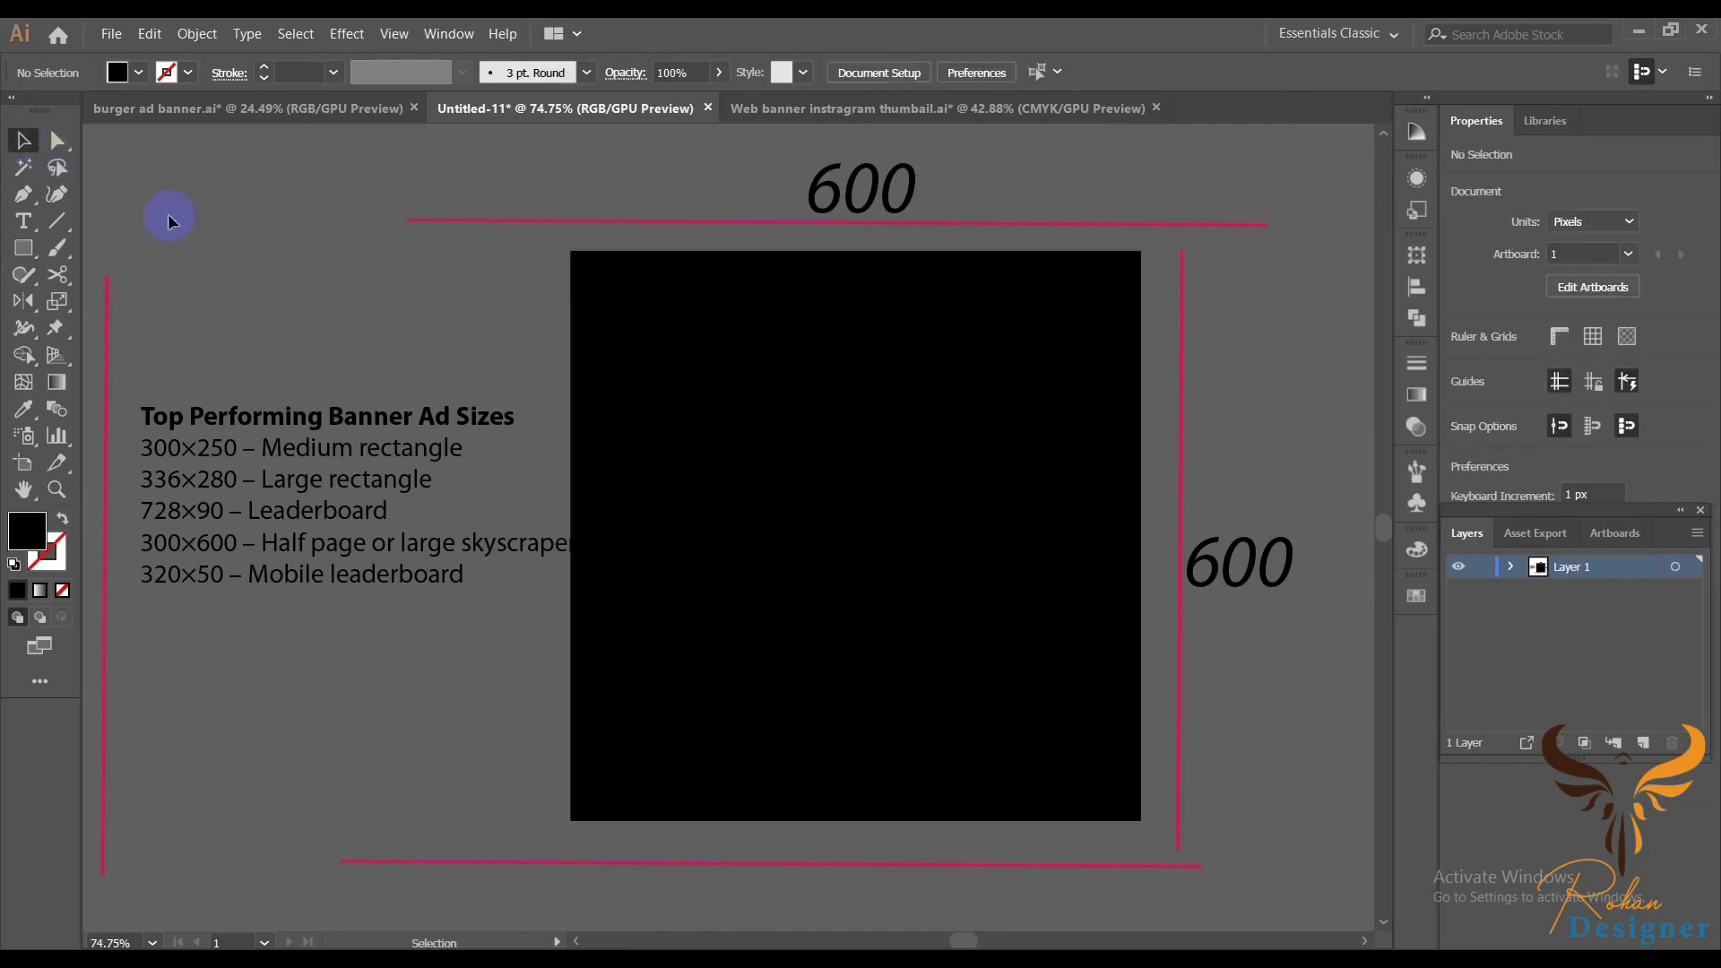
left_click(123, 34)
- Place the pizza-and-fries JPG and scale it to about 696×464 px over the artboard's lower part
left_click(168, 332)
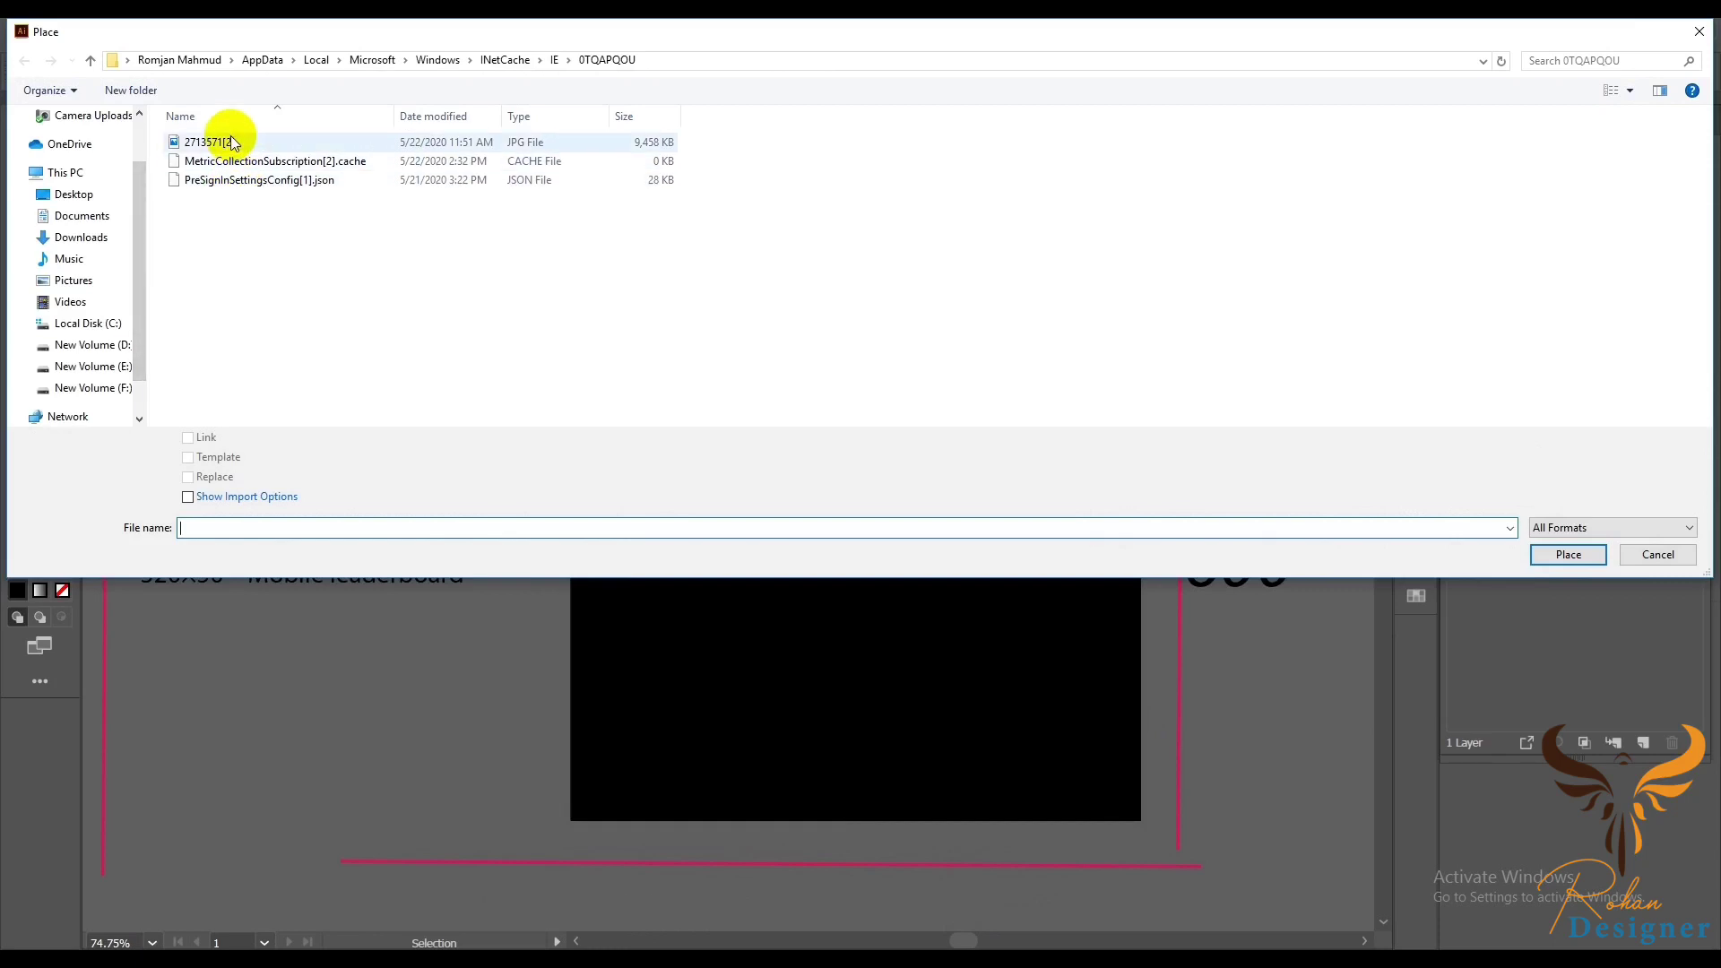
left_click(233, 142)
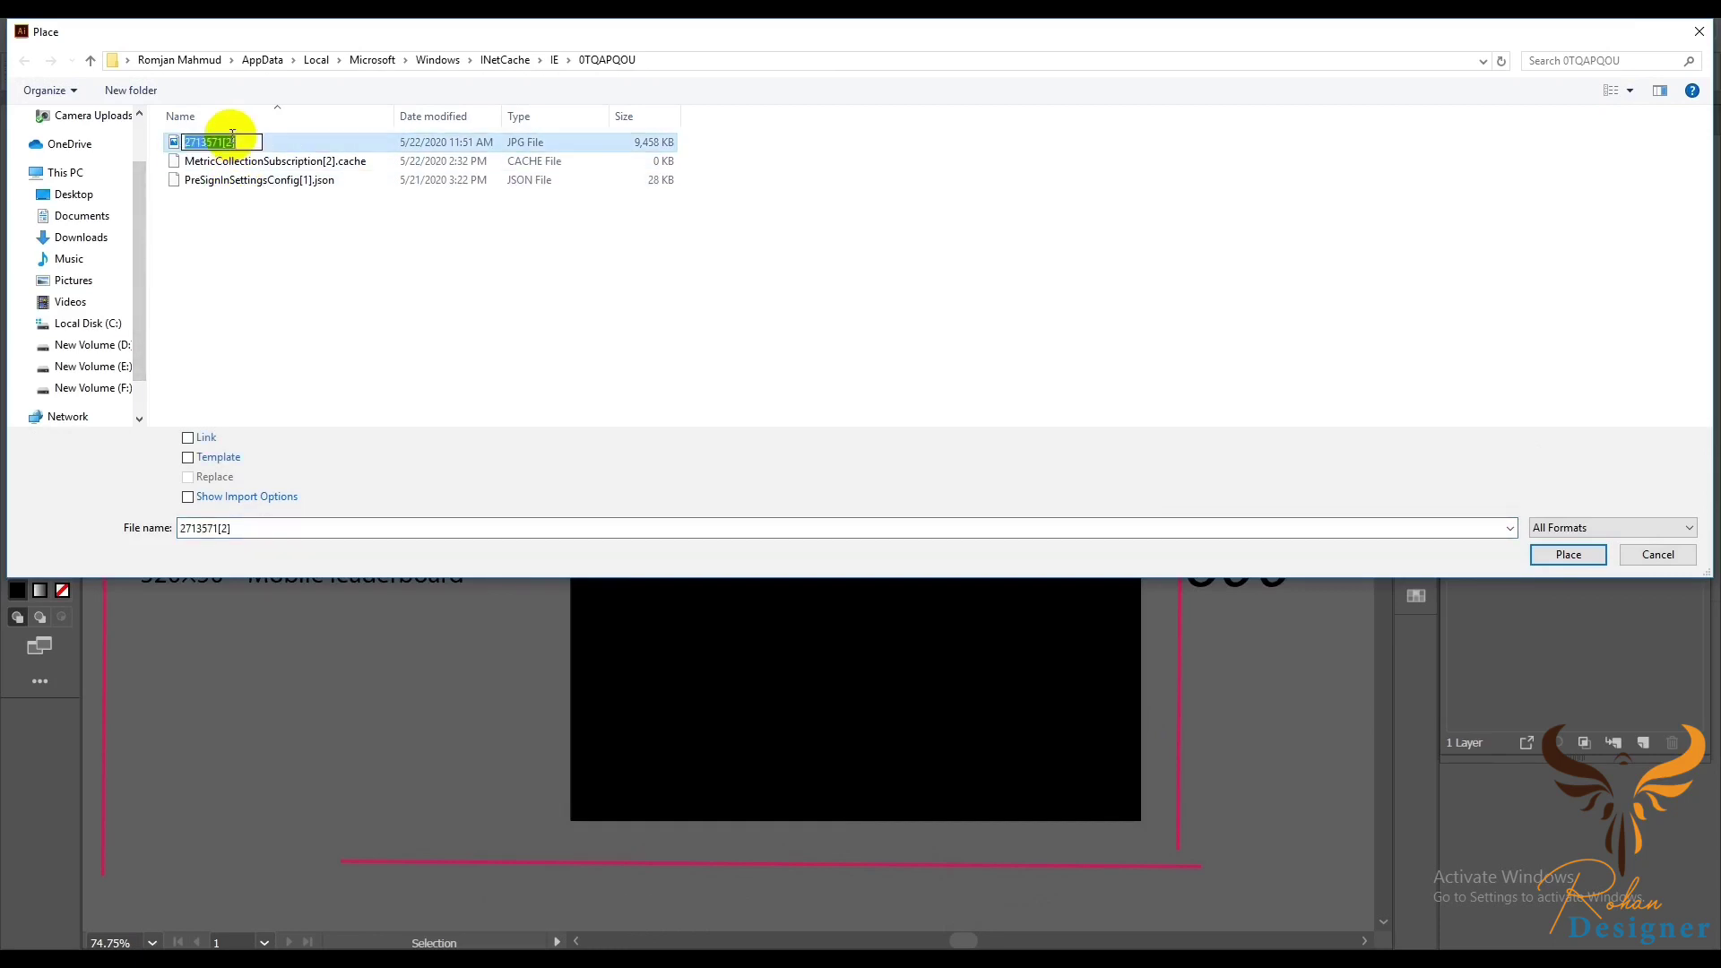
double_click(260, 142)
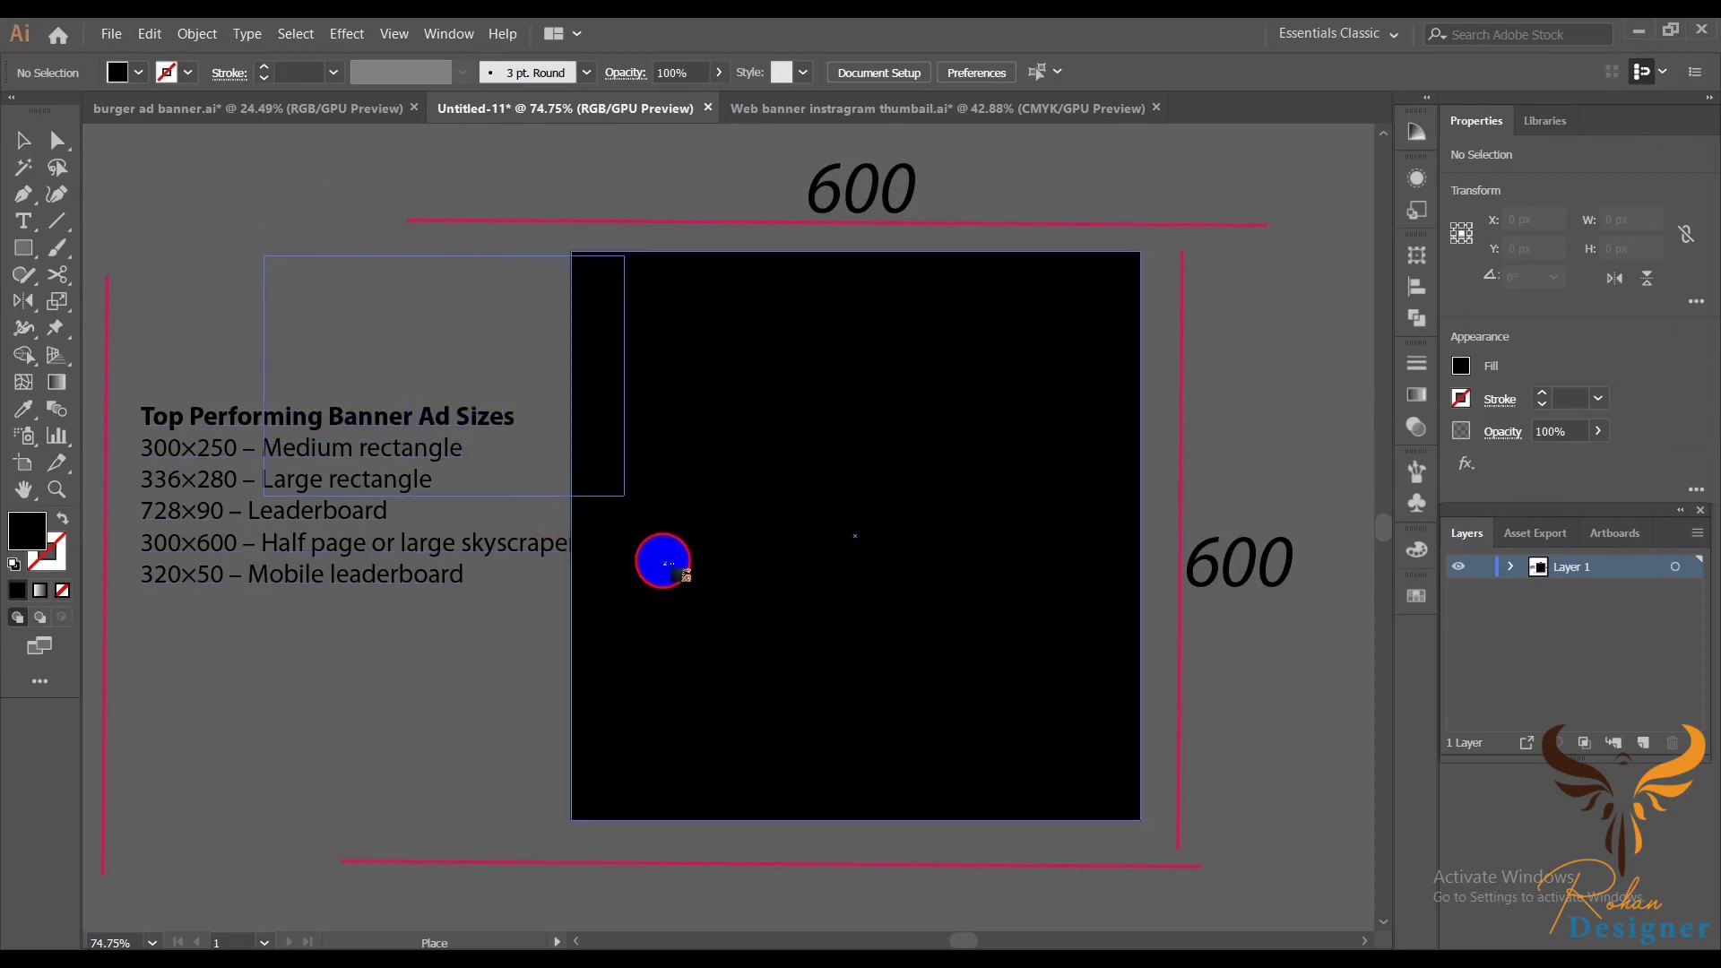
left_click_drag(264, 255, 689, 538)
left_click_drag(393, 377, 787, 587)
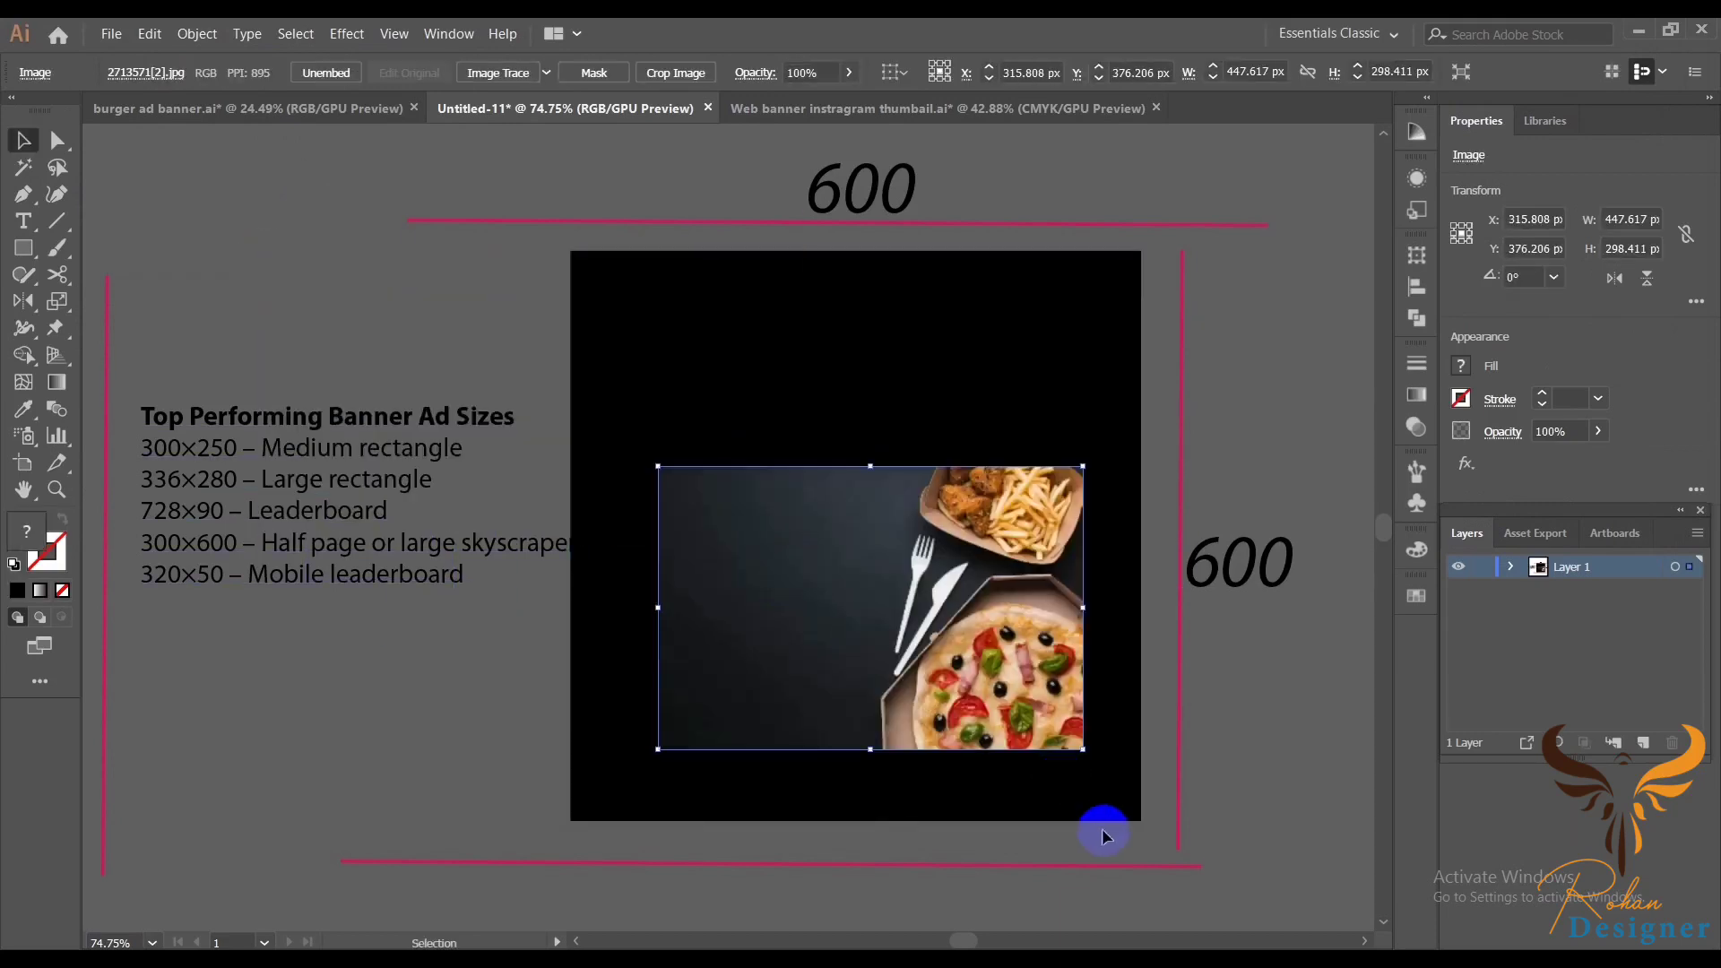
mouse_move(1082, 750)
left_mouse_down()
mouse_move(1164, 823)
mouse_move(1201, 826)
left_mouse_up()
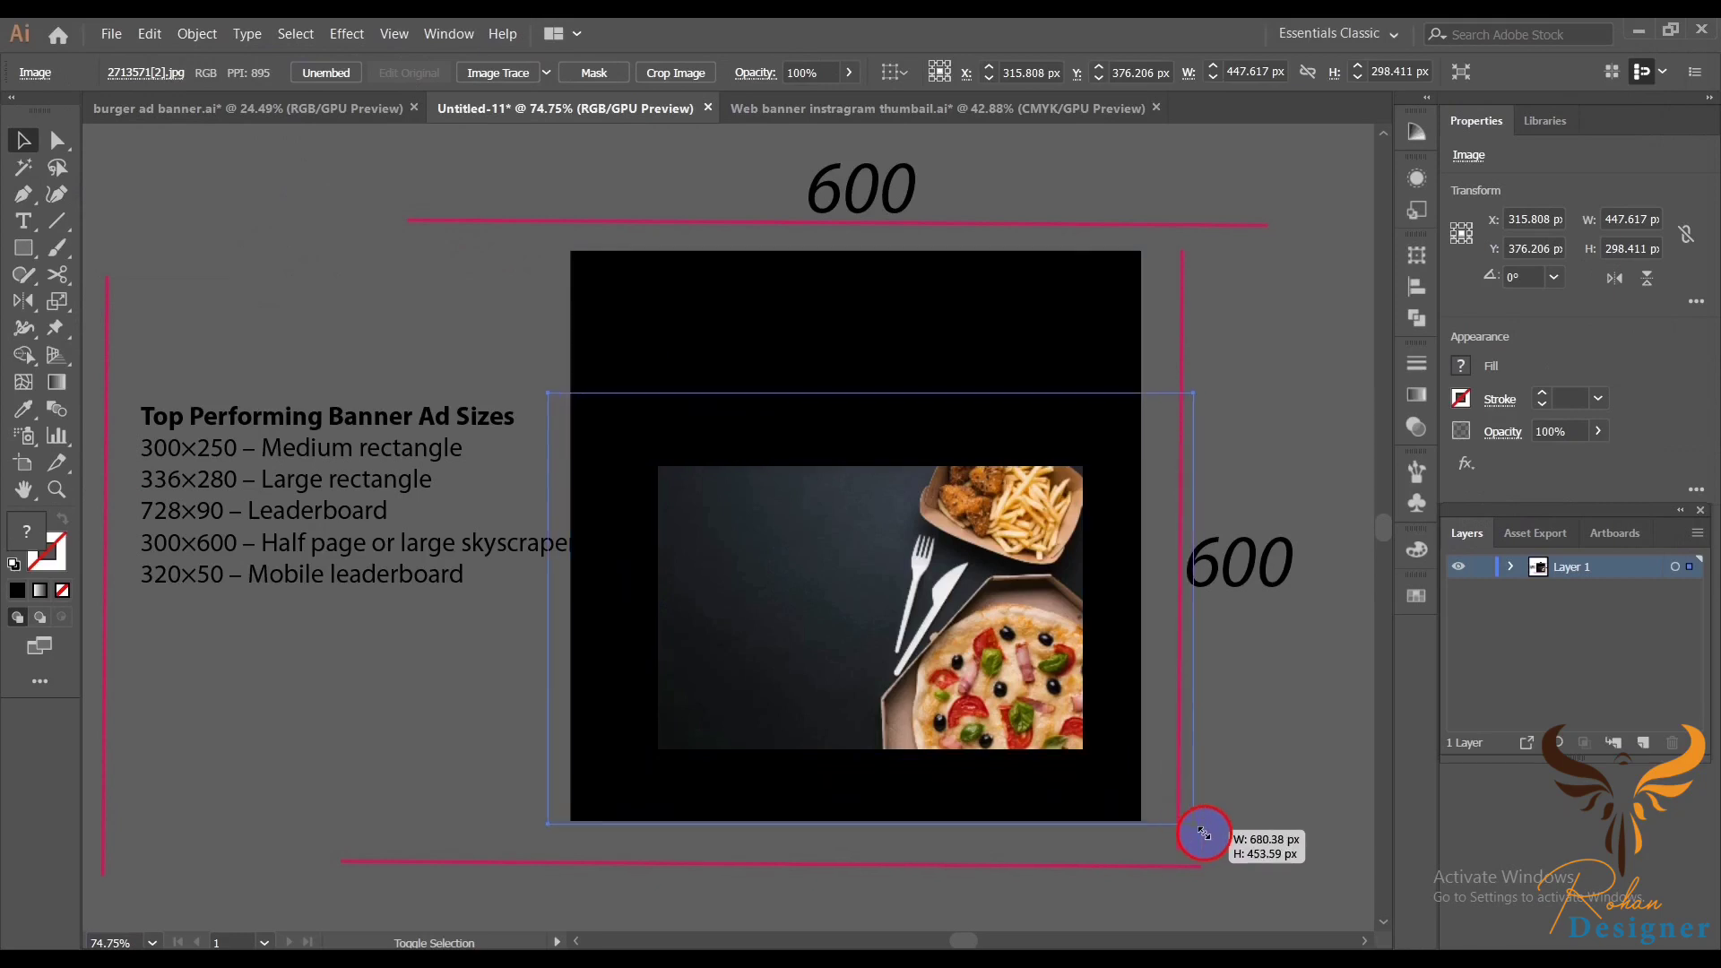
mouse_move(939, 700)
left_mouse_down()
mouse_move(919, 690)
mouse_move(927, 723)
left_mouse_up()
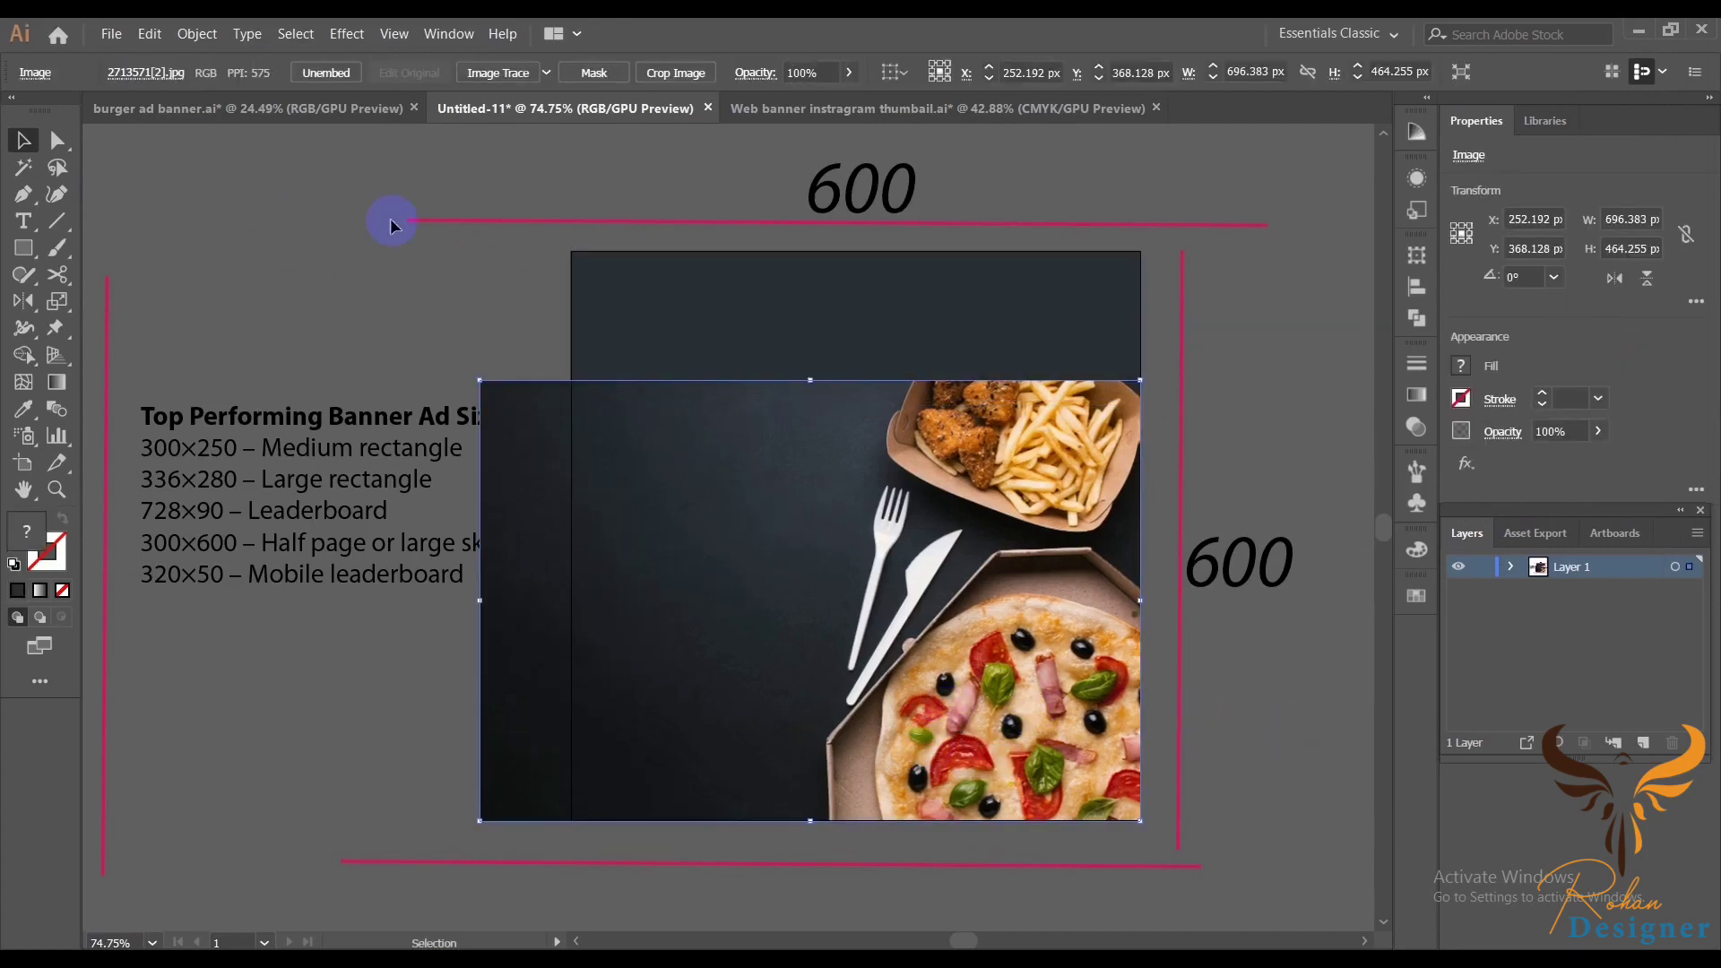
- Apply a Stylize > Feather effect to the food photo, adjusting its radius with Preview on
left_click(338, 36)
mouse_move(366, 239)
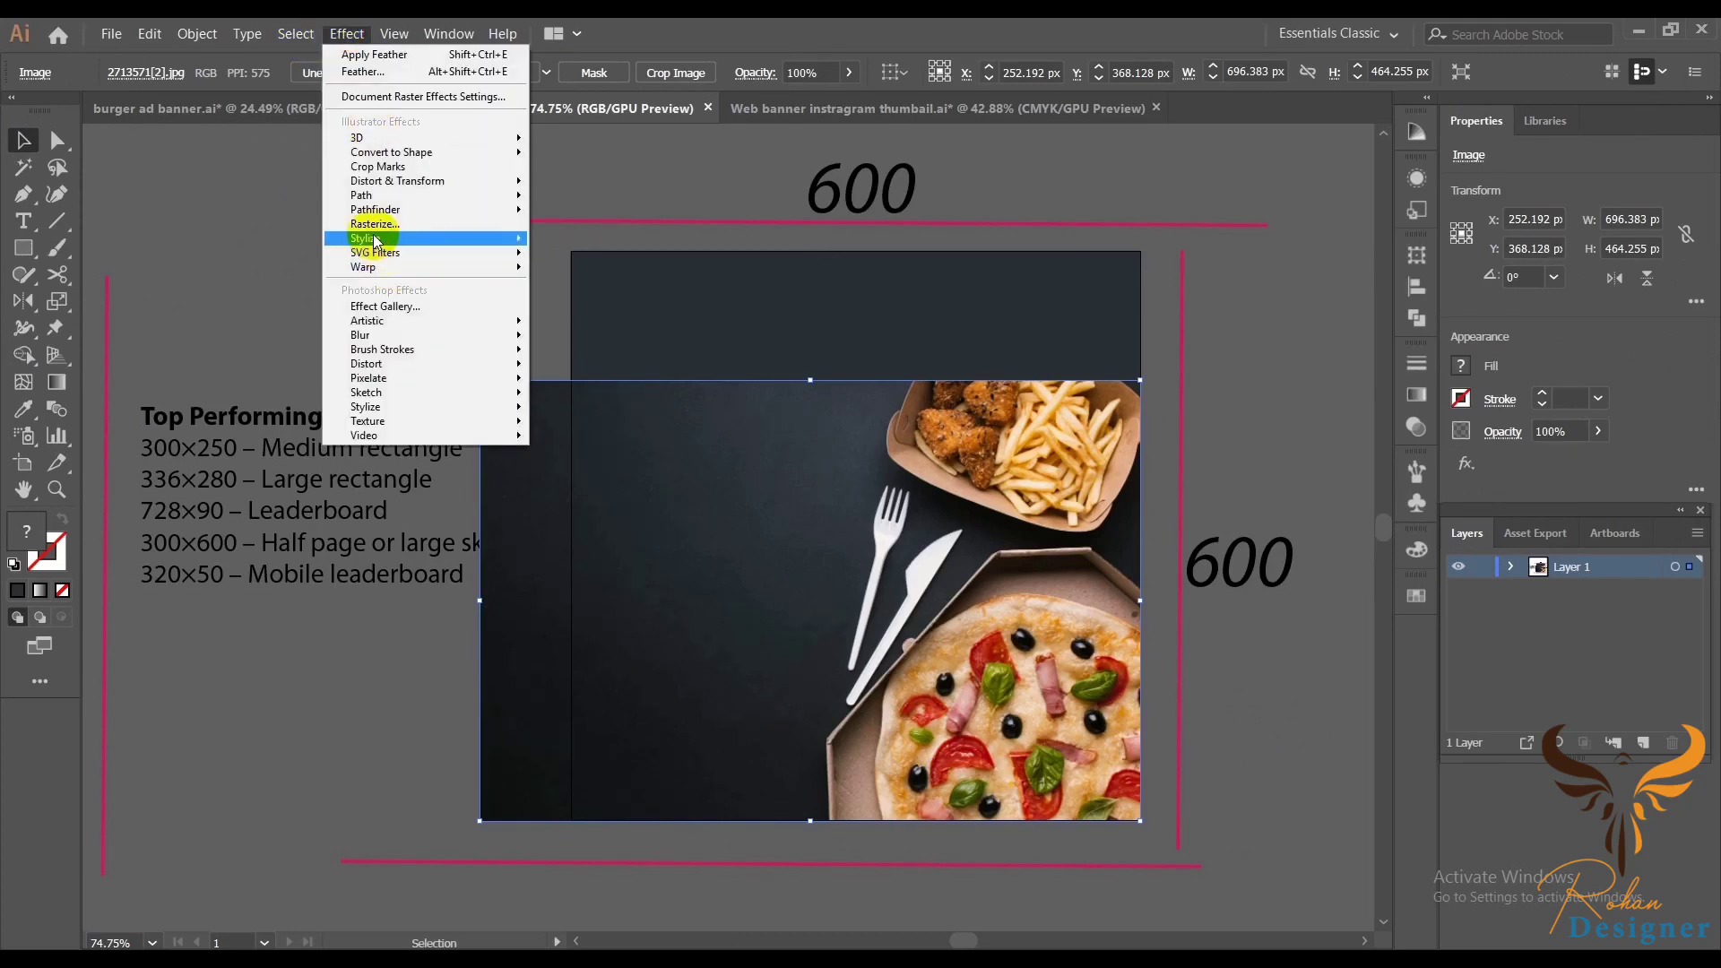
left_click(594, 260)
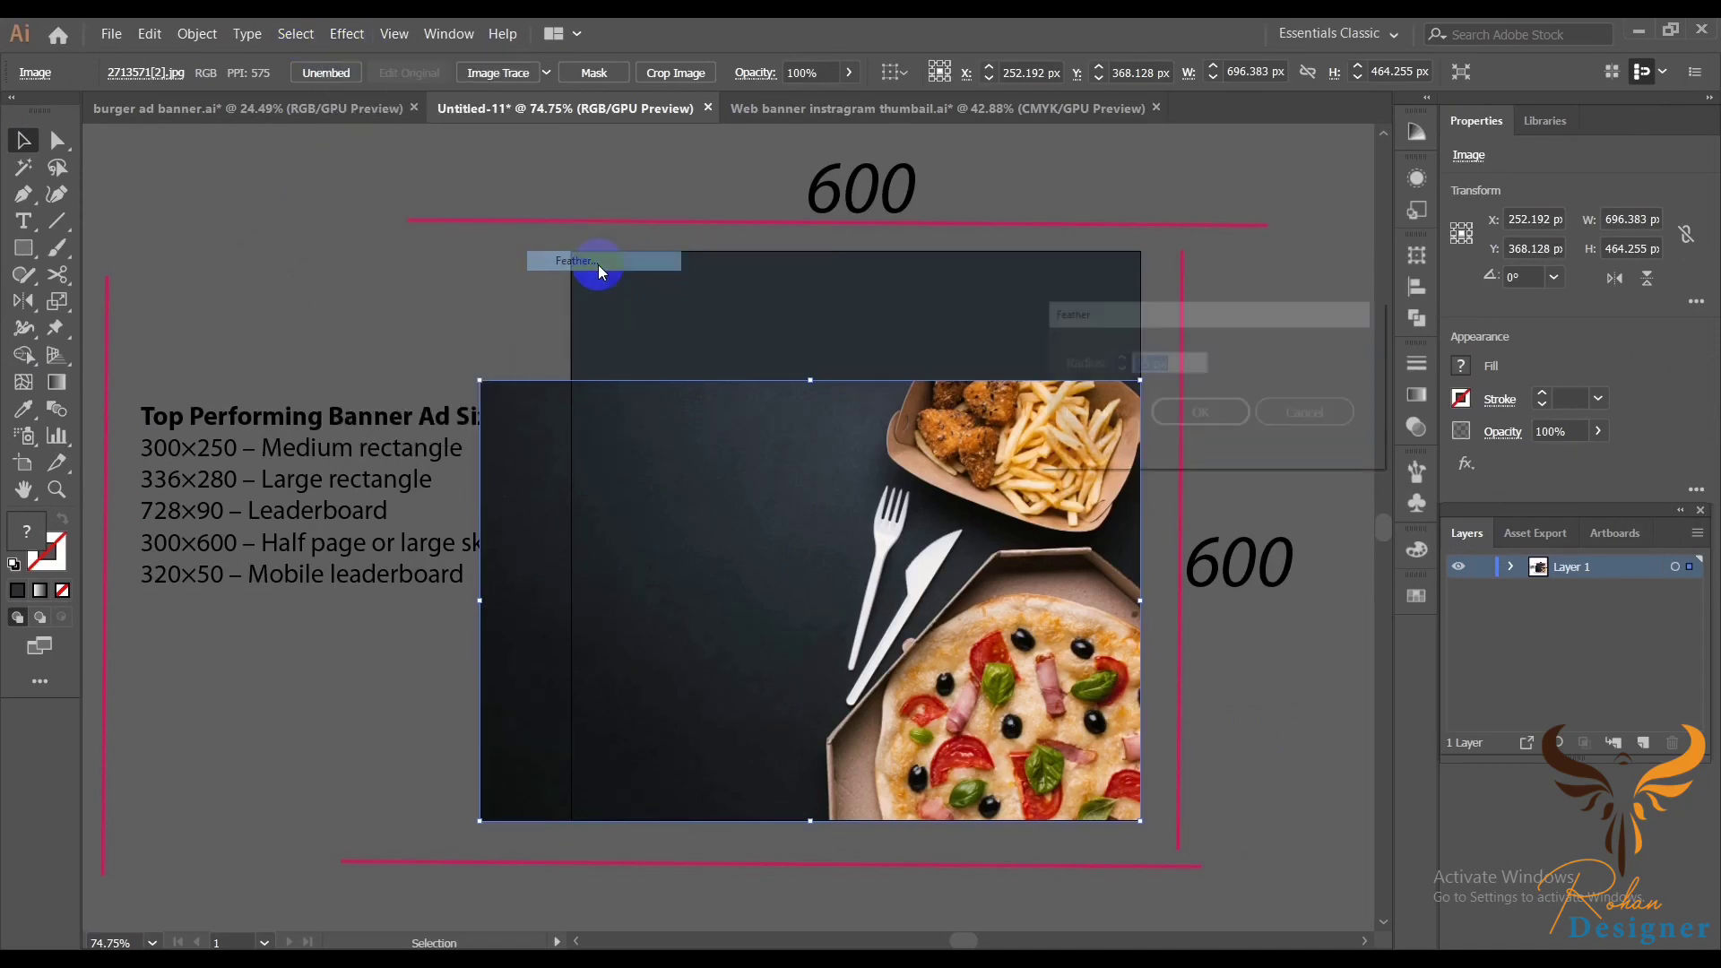
left_click_drag(1219, 305, 1392, 319)
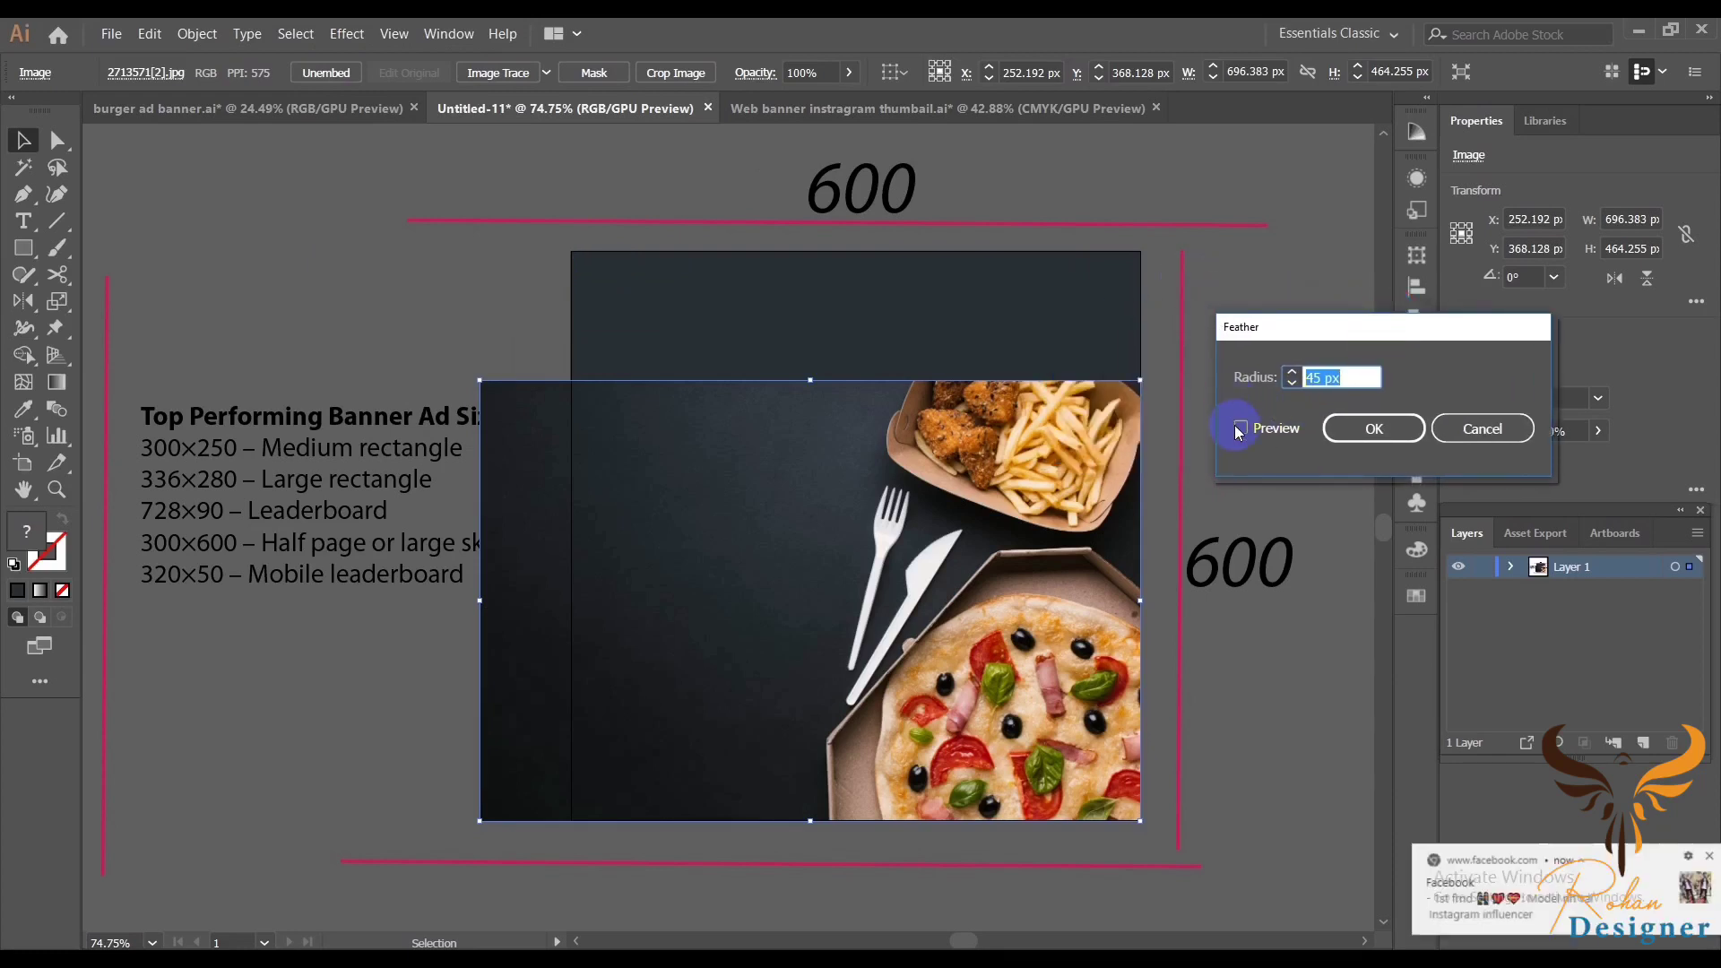
left_click(1241, 428)
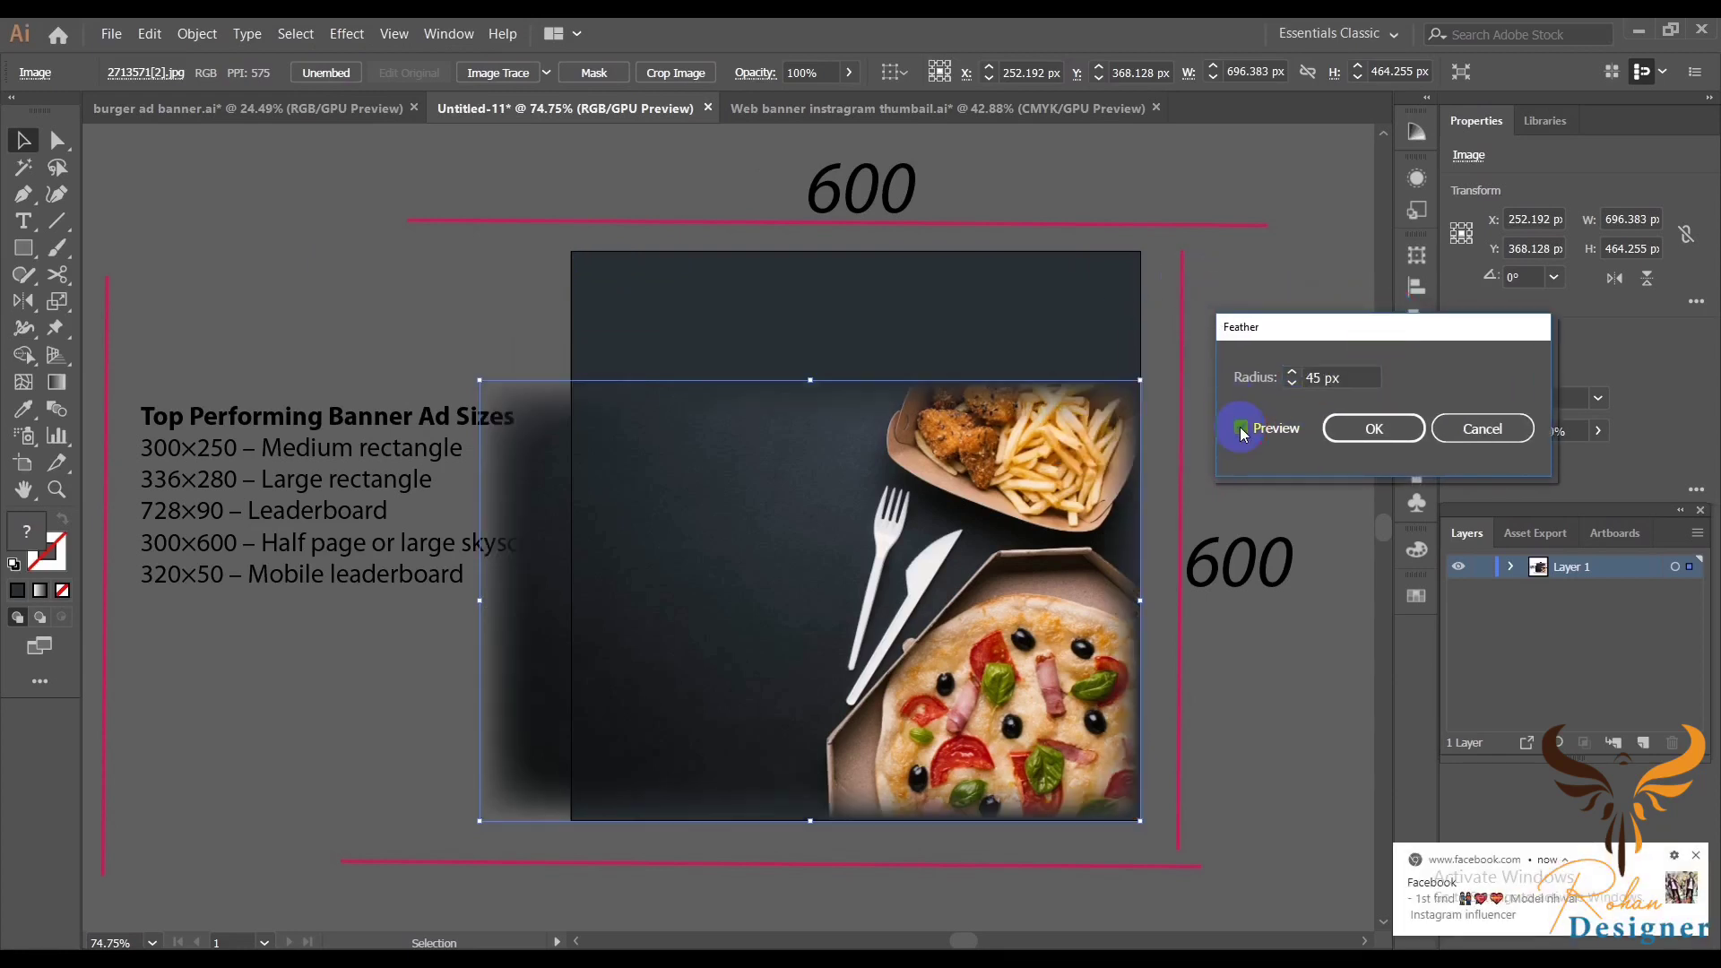
left_click(1701, 859)
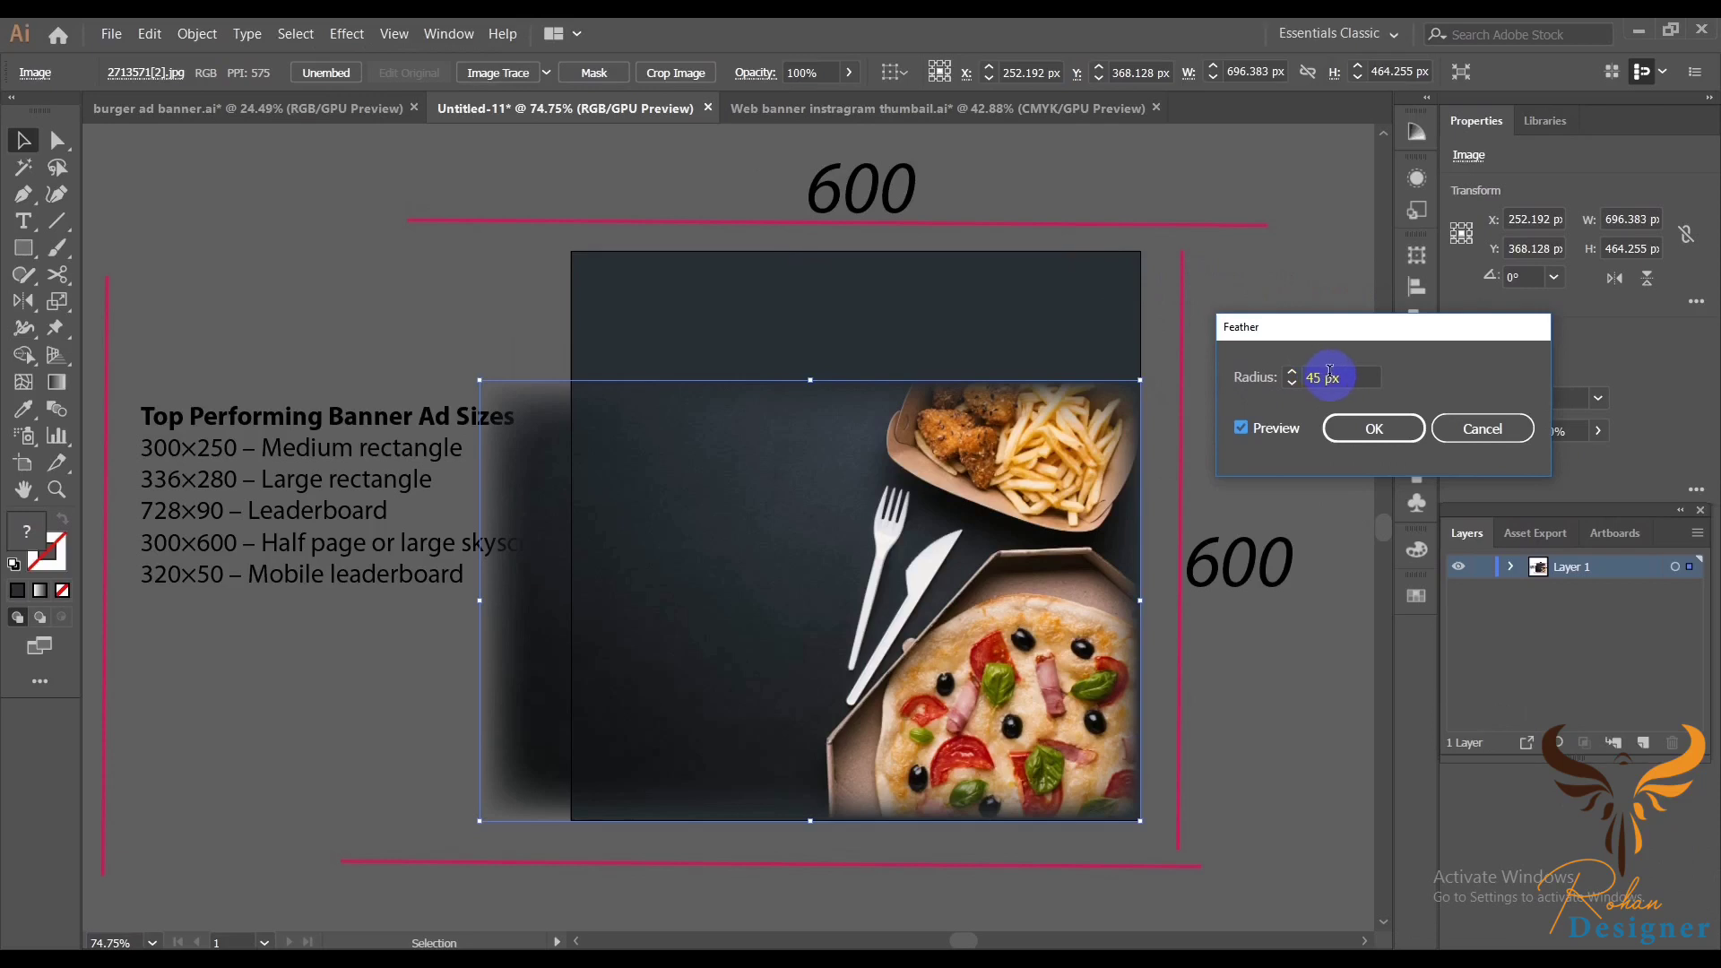
left_click(1330, 374)
type("33")
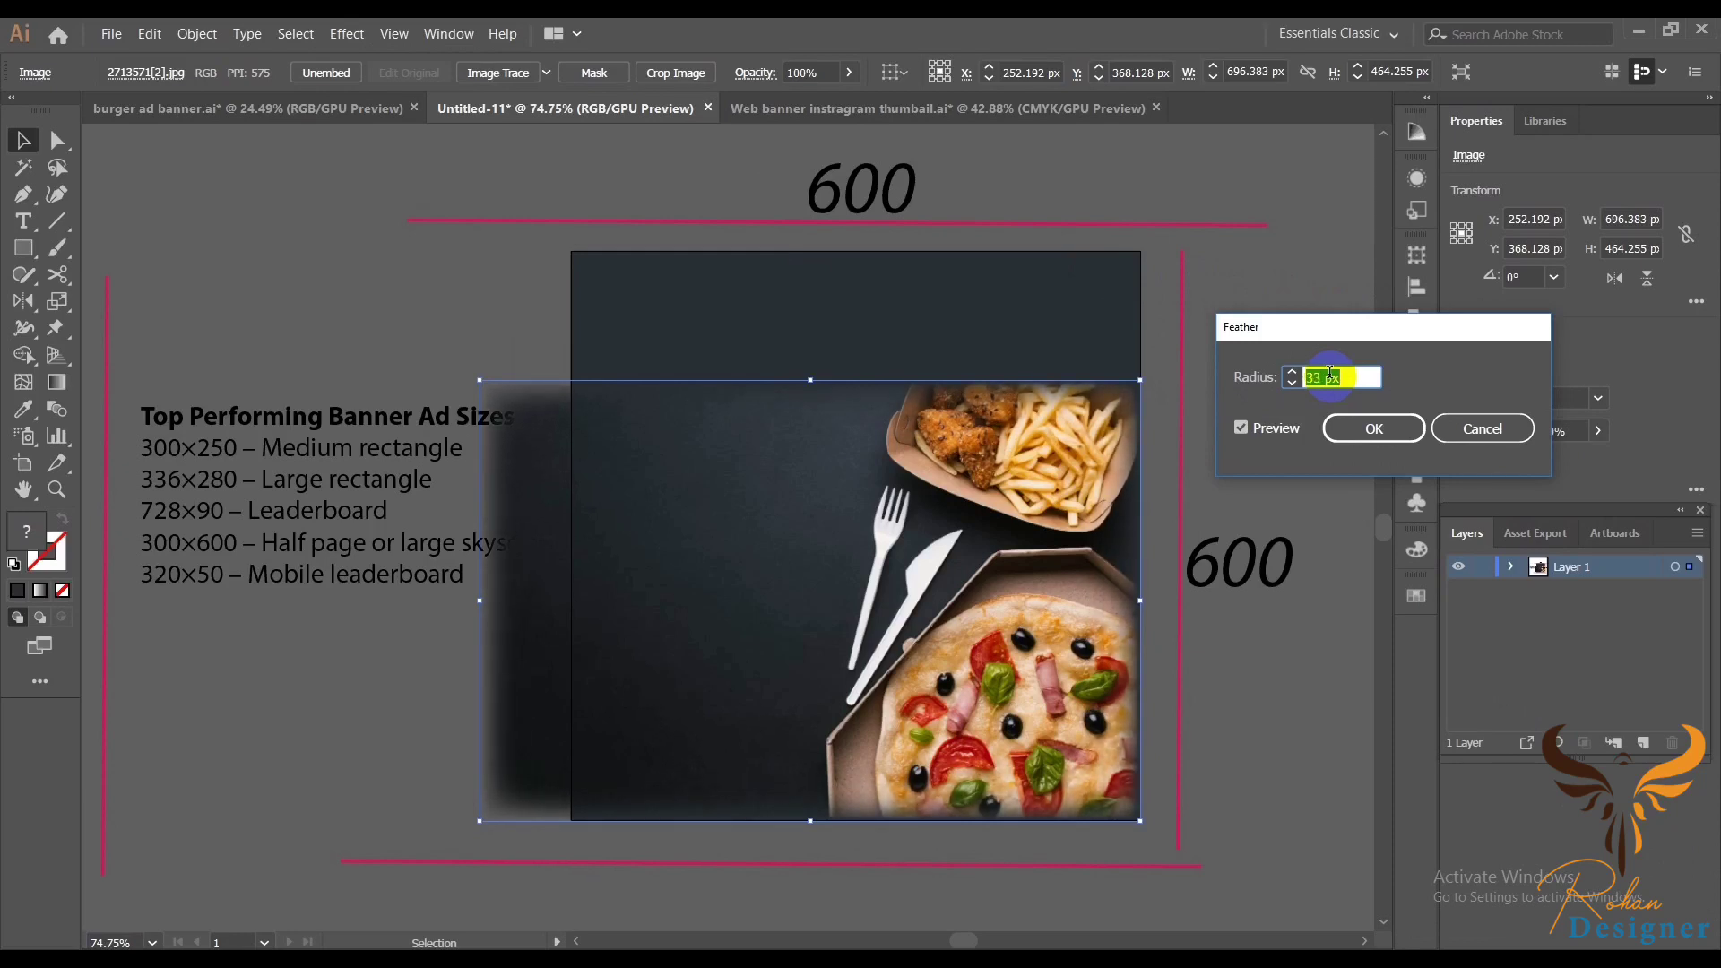
left_click(1344, 437)
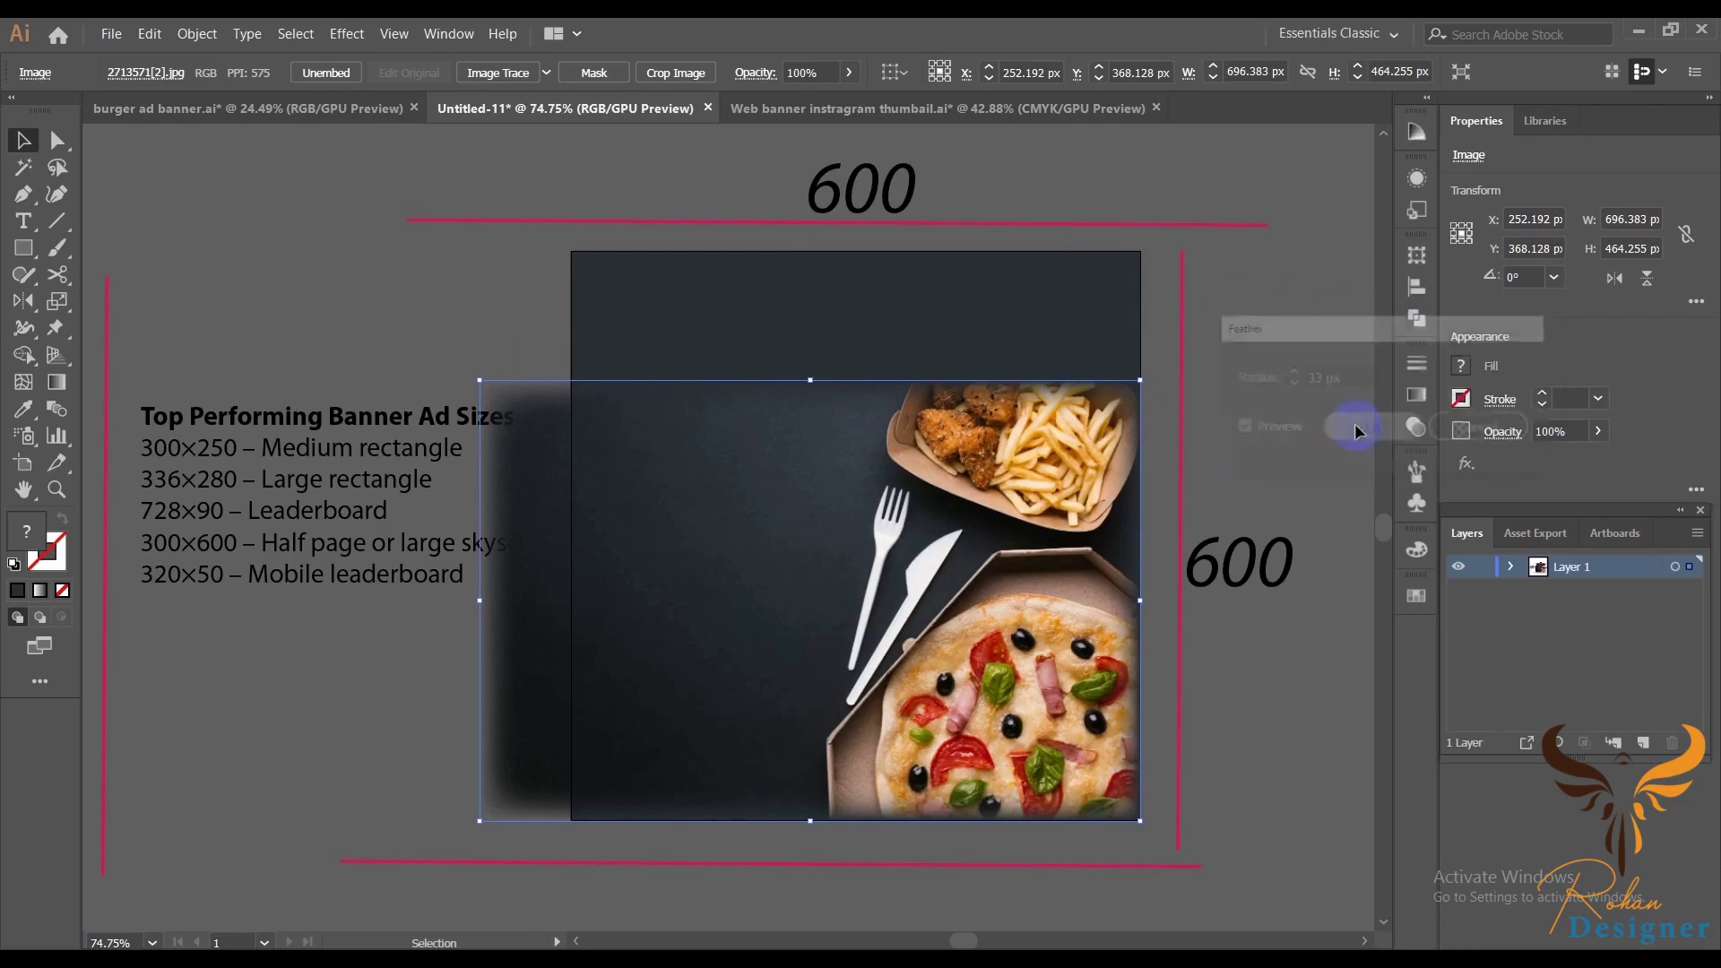
left_click(1302, 337)
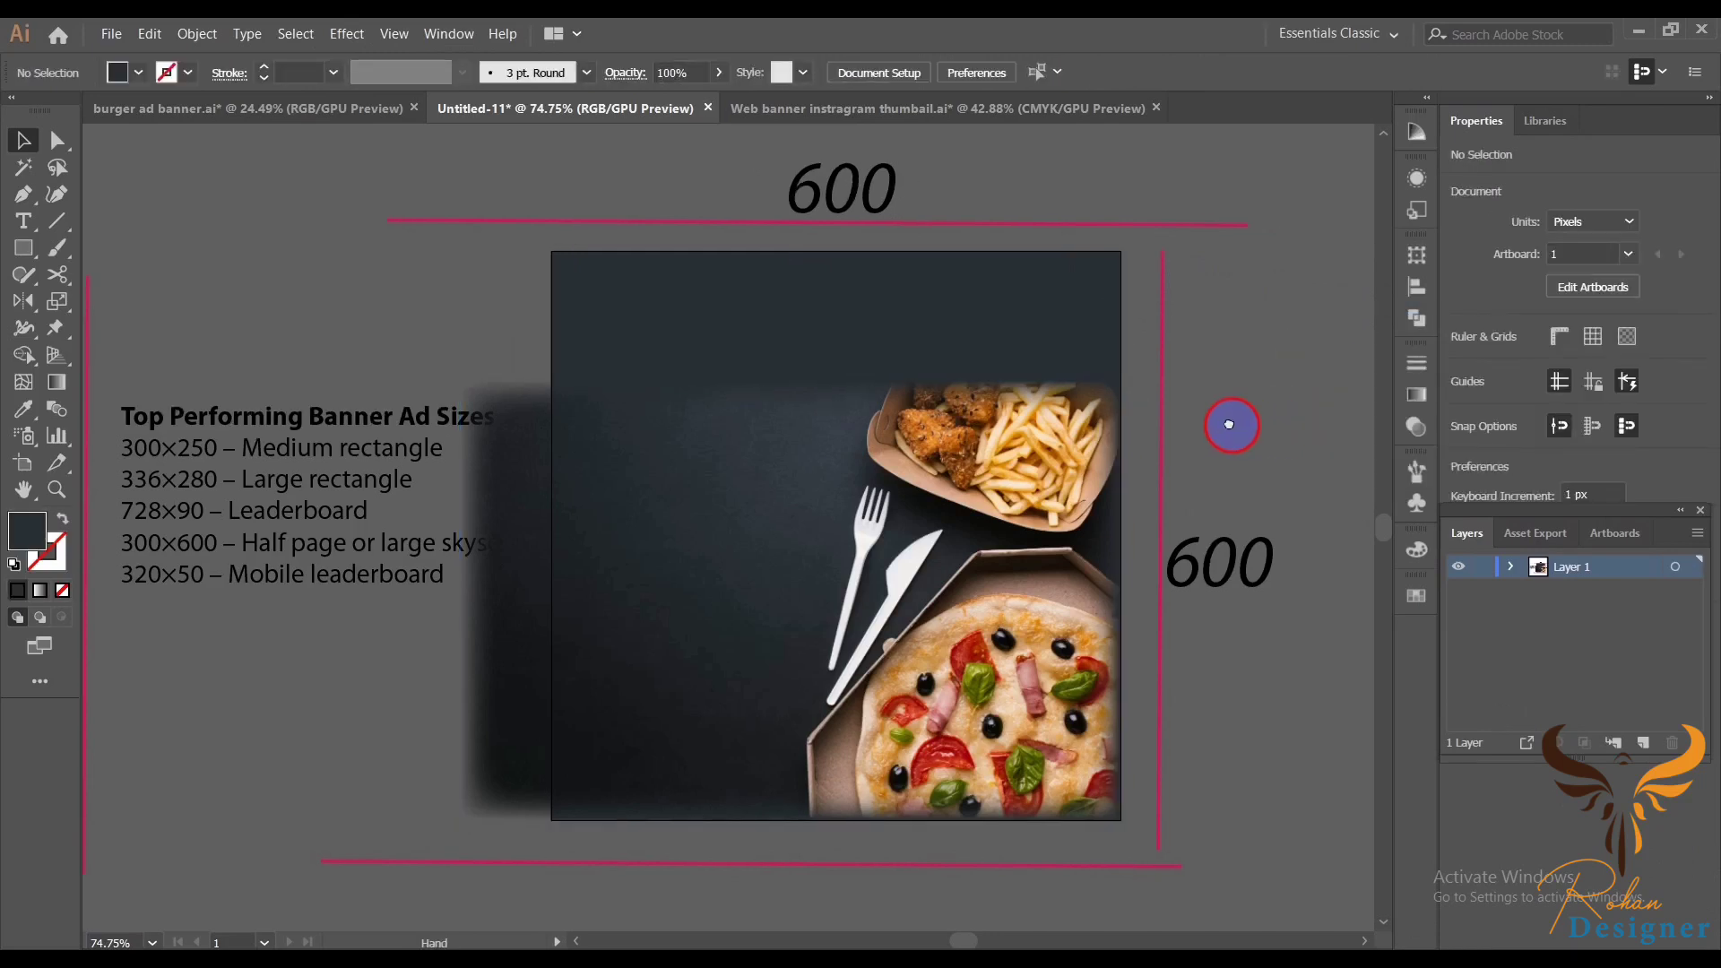
- Clip the food photo to a 600×600 rectangle matching the artboard
left_click_drag(1263, 430, 1201, 425)
mouse_move(1241, 742)
left_mouse_down()
mouse_move(1210, 691)
mouse_move(1209, 716)
left_mouse_up()
left_click(27, 256)
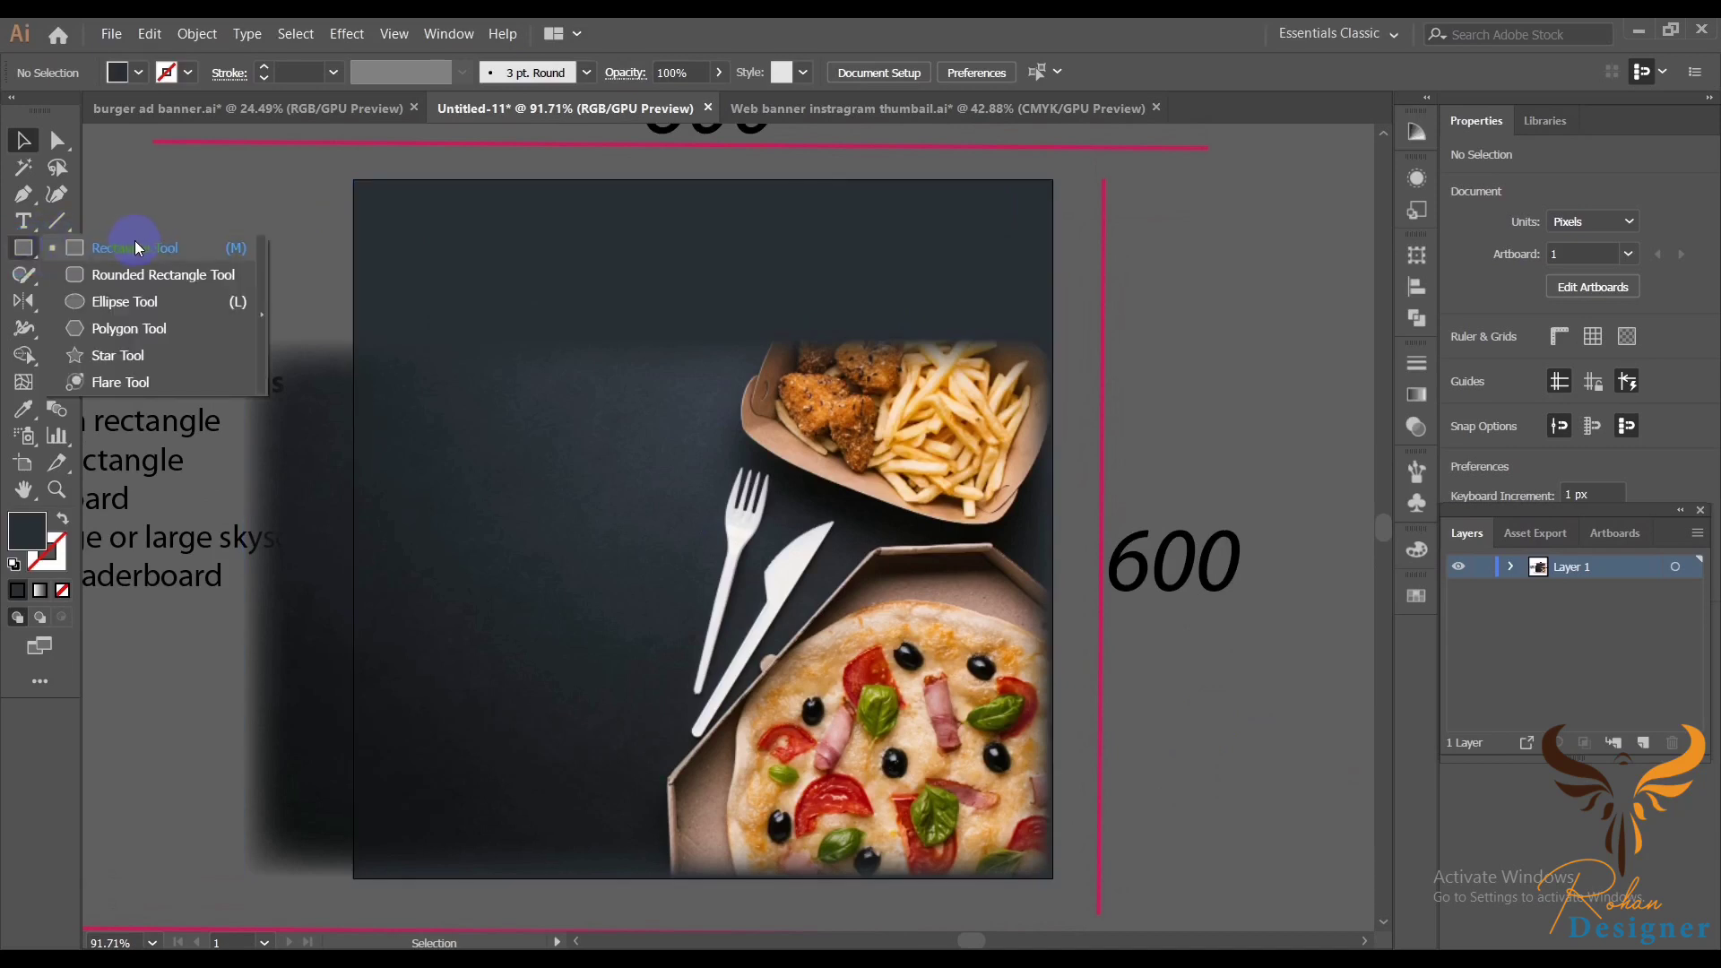
mouse_move(354, 180)
left_mouse_down()
mouse_move(419, 315)
mouse_move(769, 703)
mouse_move(1045, 807)
mouse_move(1052, 877)
left_mouse_up()
left_click(24, 140)
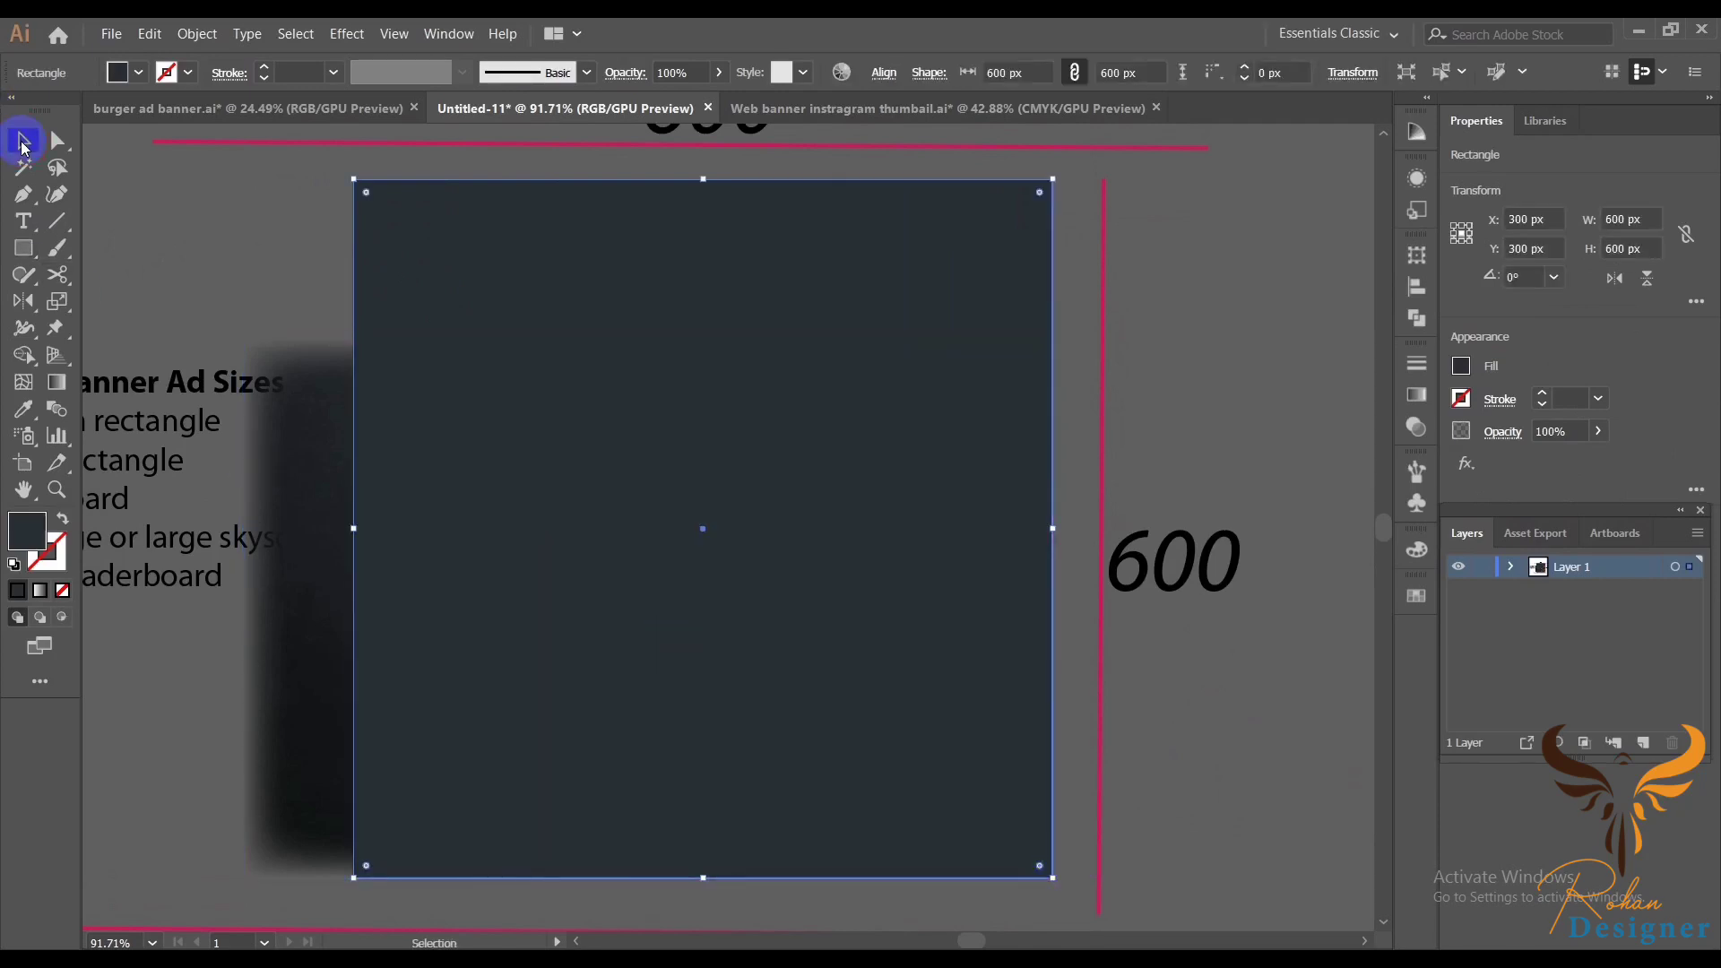
left_click(274, 635, "shift")
right_click(602, 240)
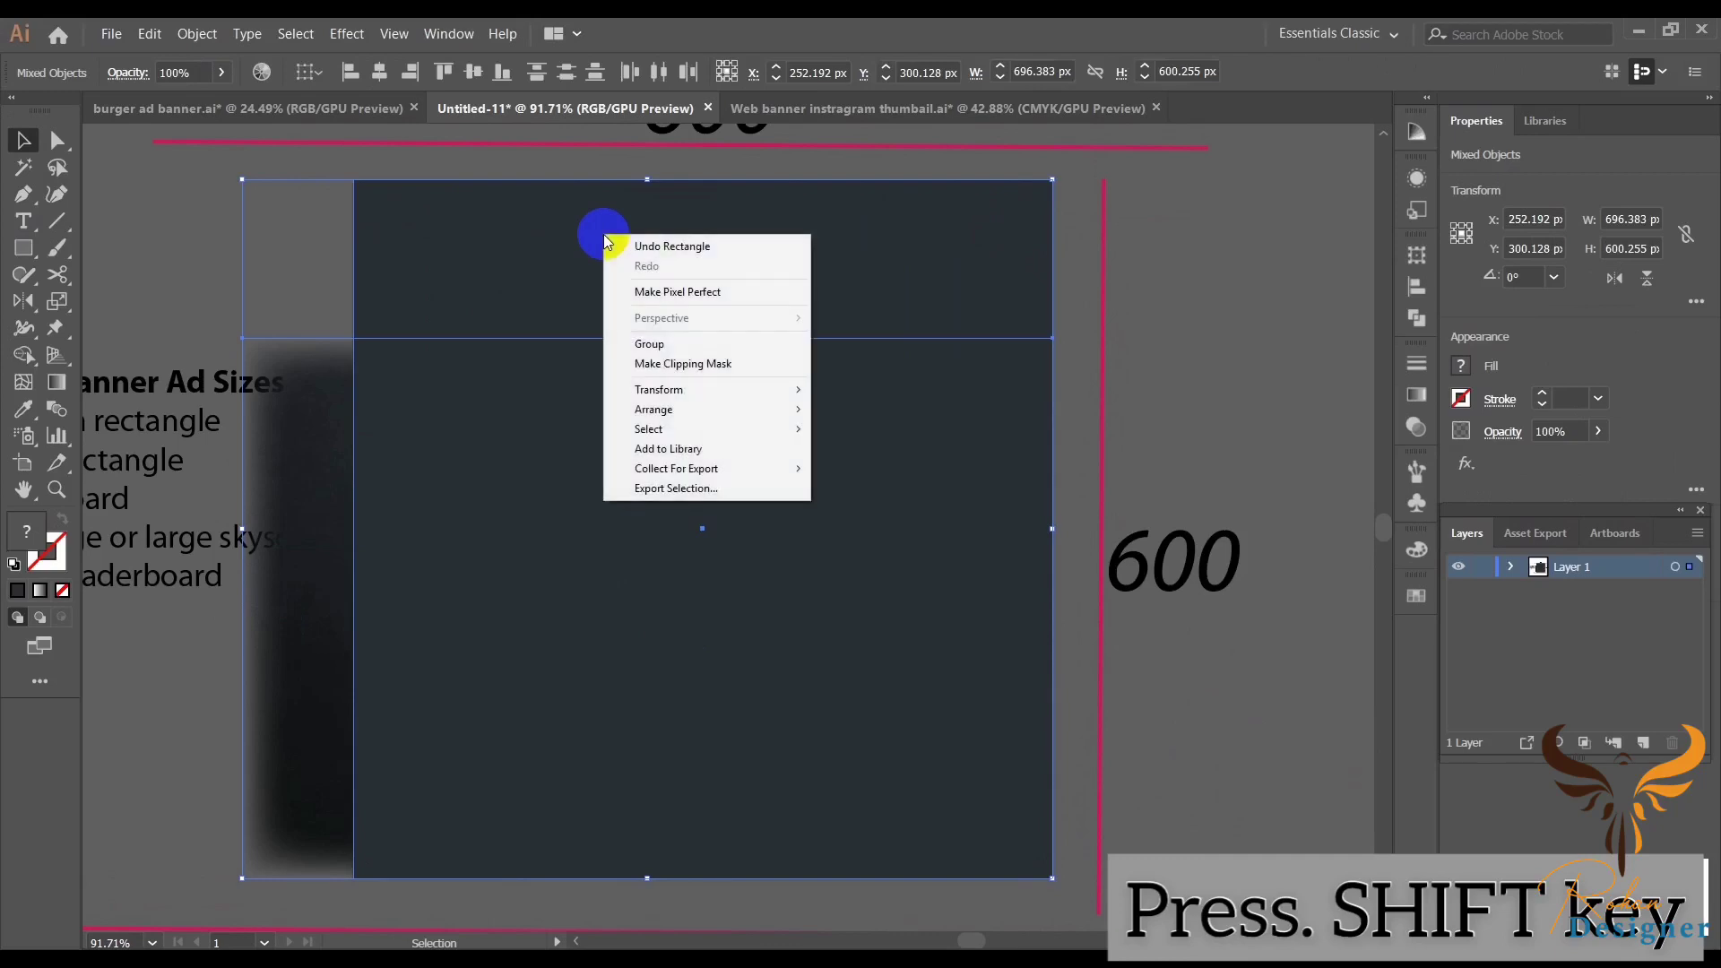
left_click(704, 362)
left_click(30, 141)
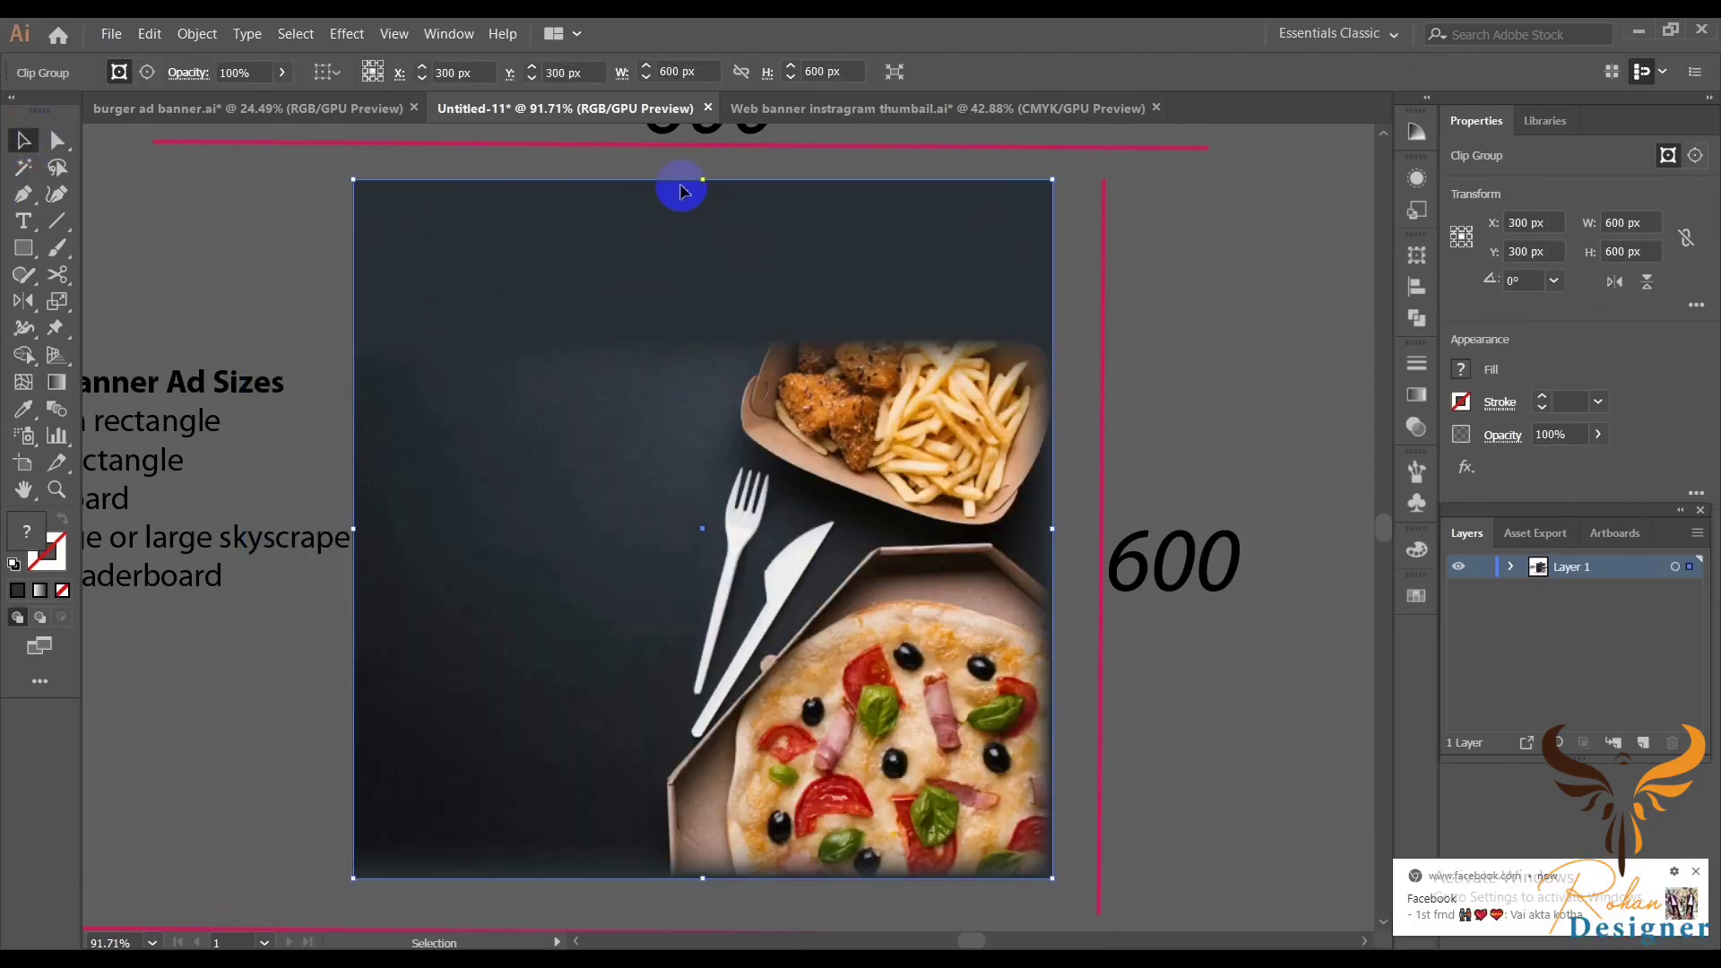
left_click(1221, 312)
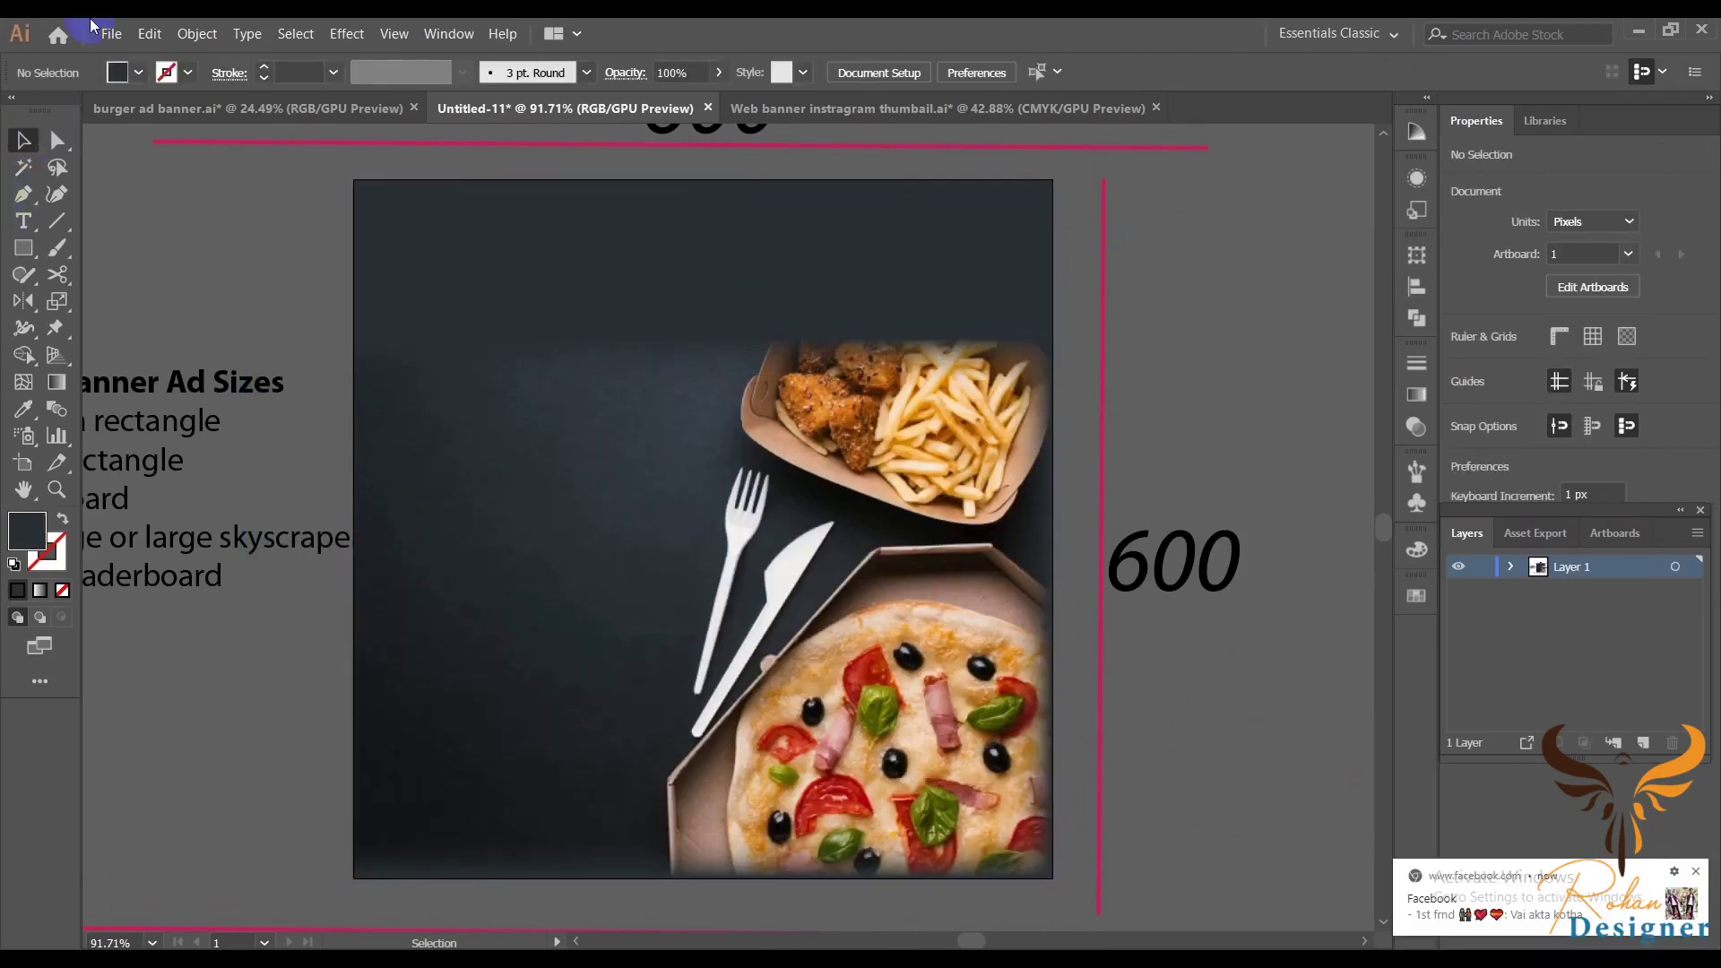
- Lock the clipped food photo group in place with Ctrl+2
left_click(1698, 873)
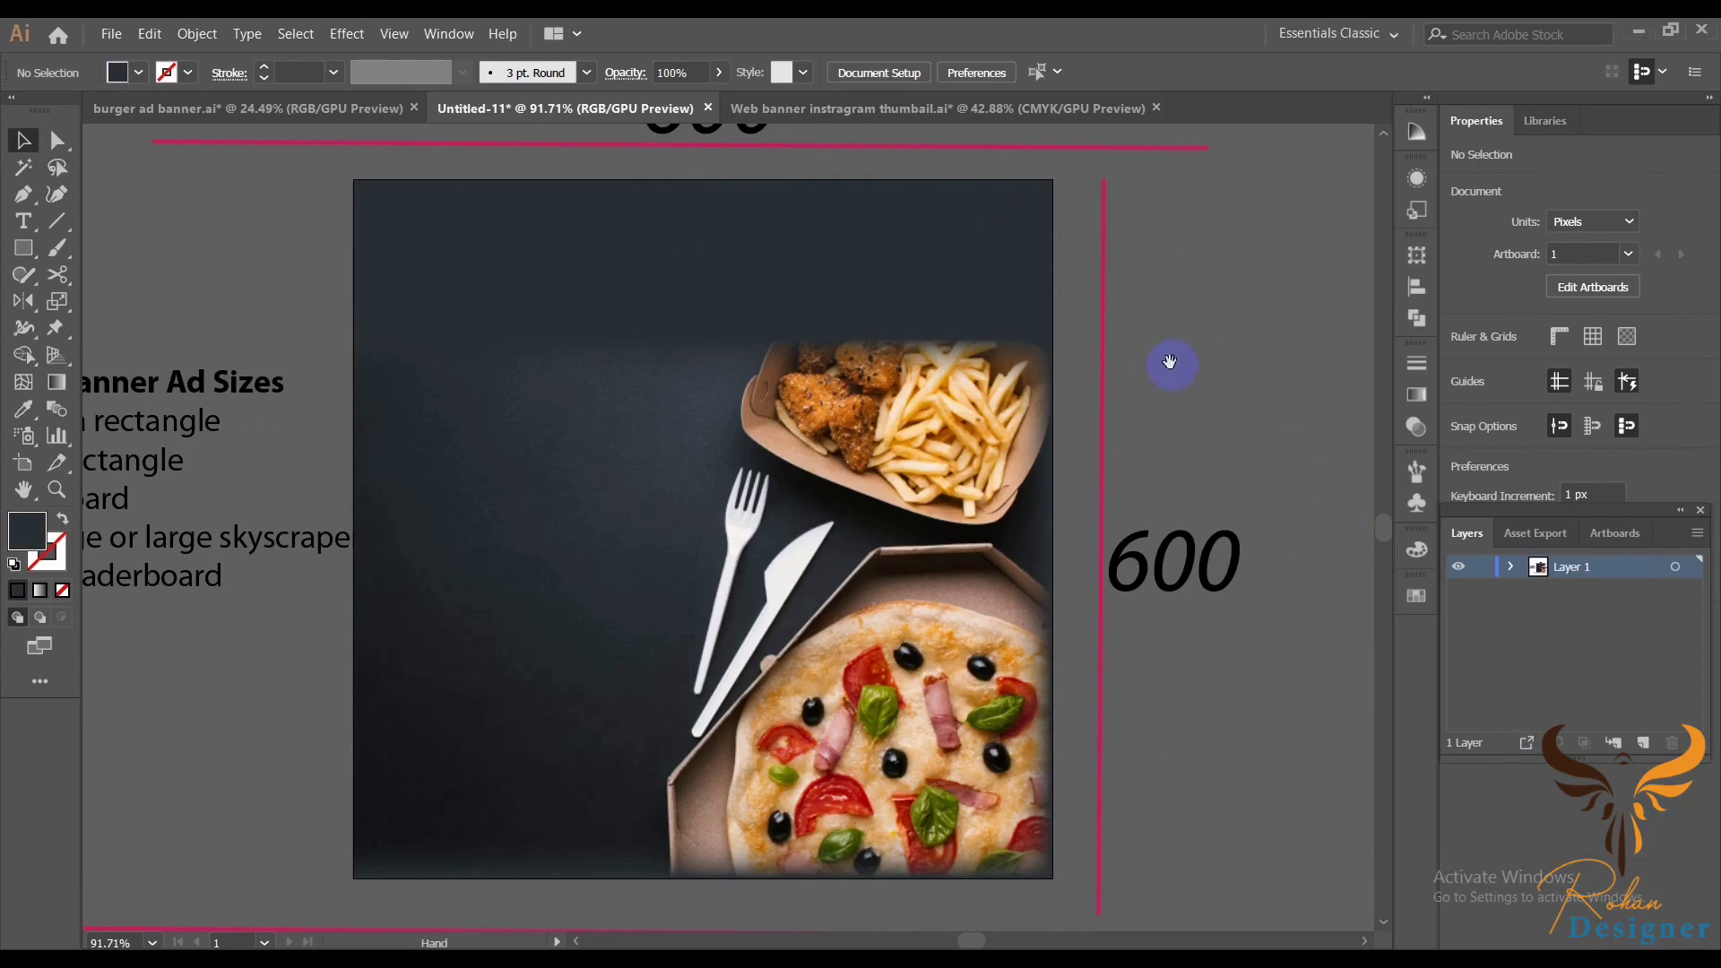
left_click_drag(1170, 361, 1157, 382)
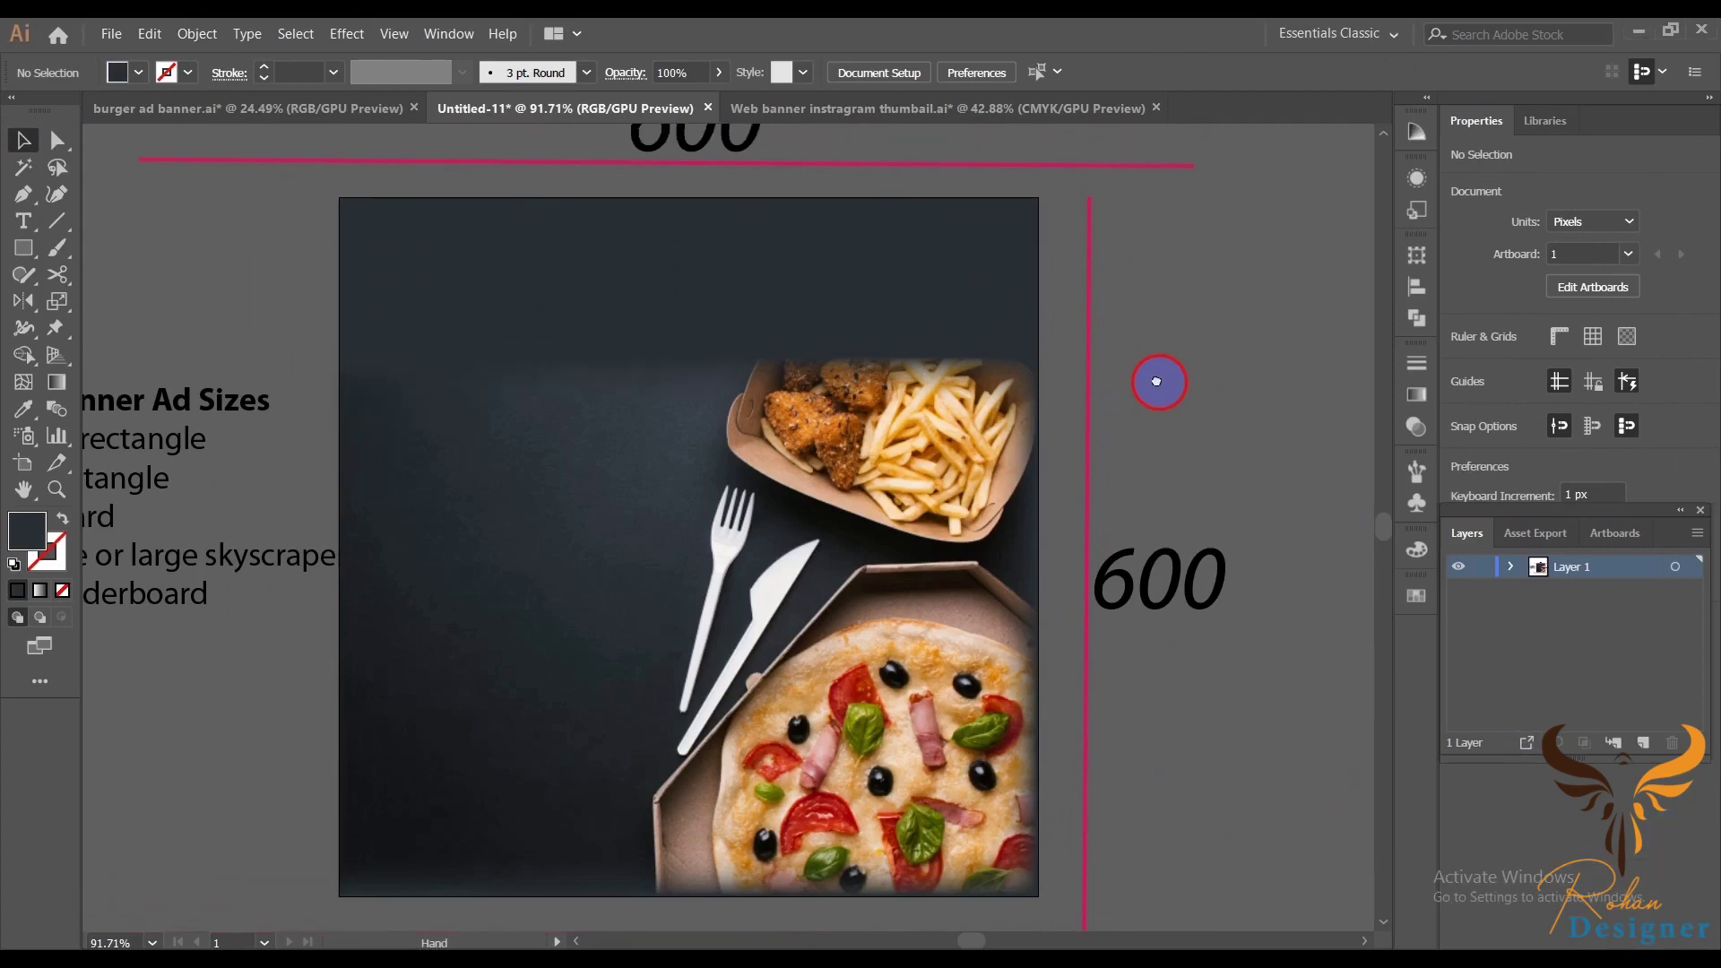
left_click(659, 484)
key("ctrl+2")
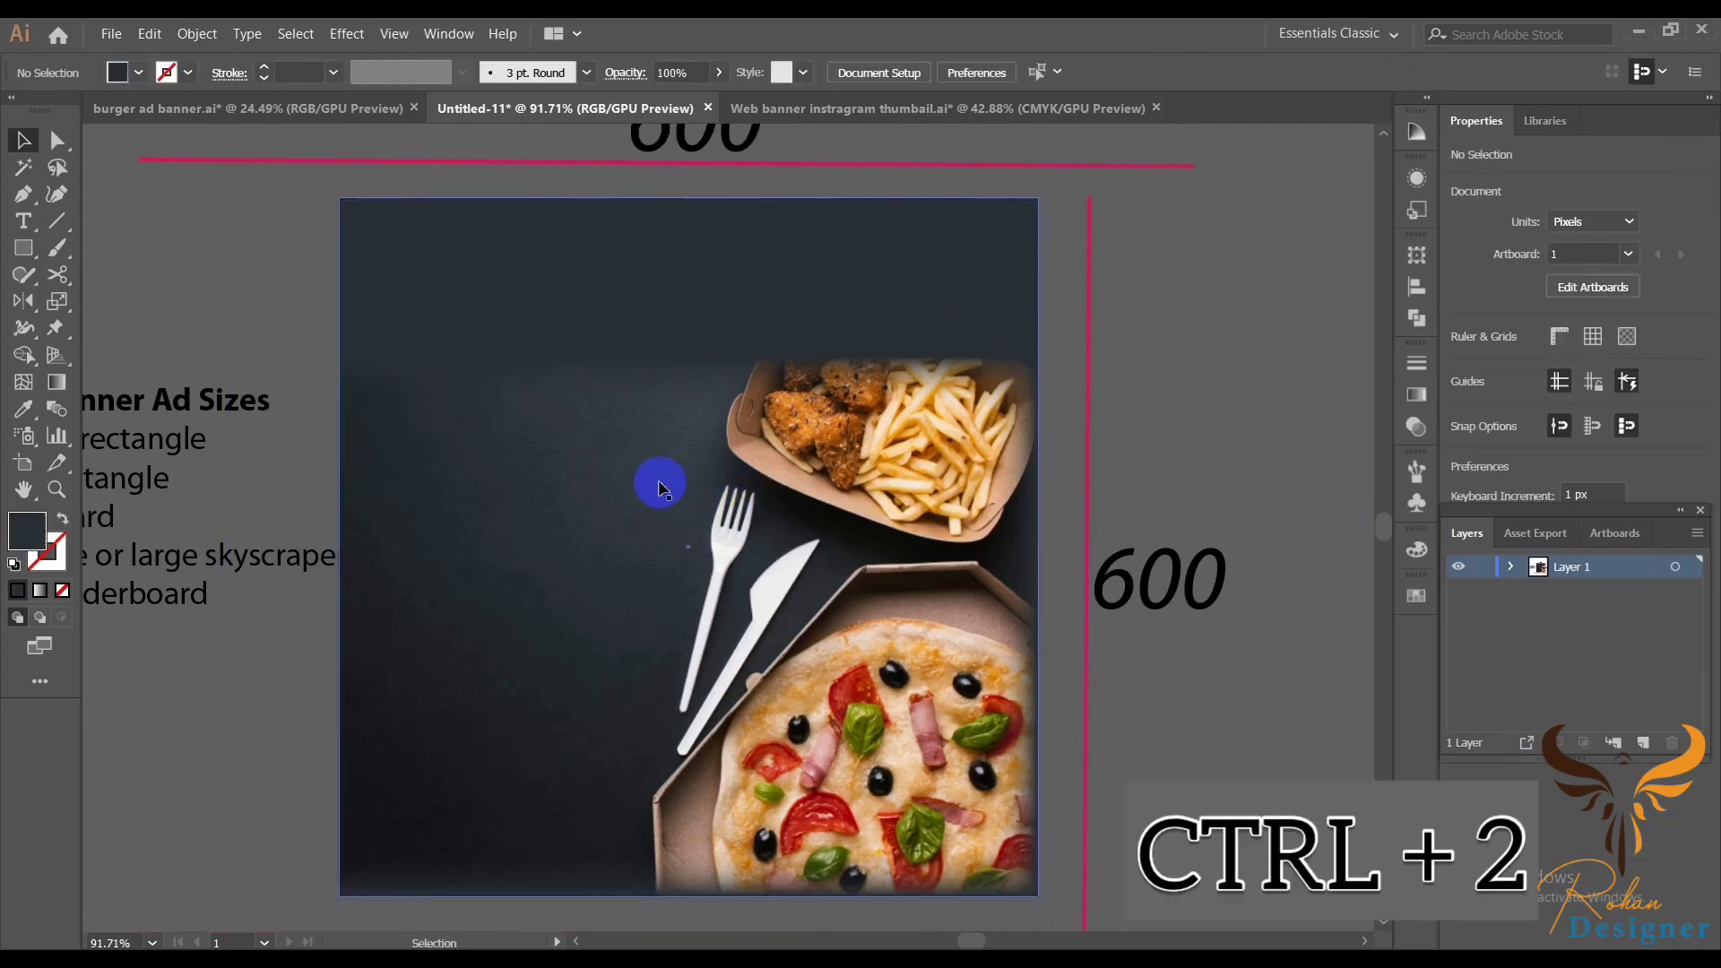
left_click(623, 508)
key("ctrl+2")
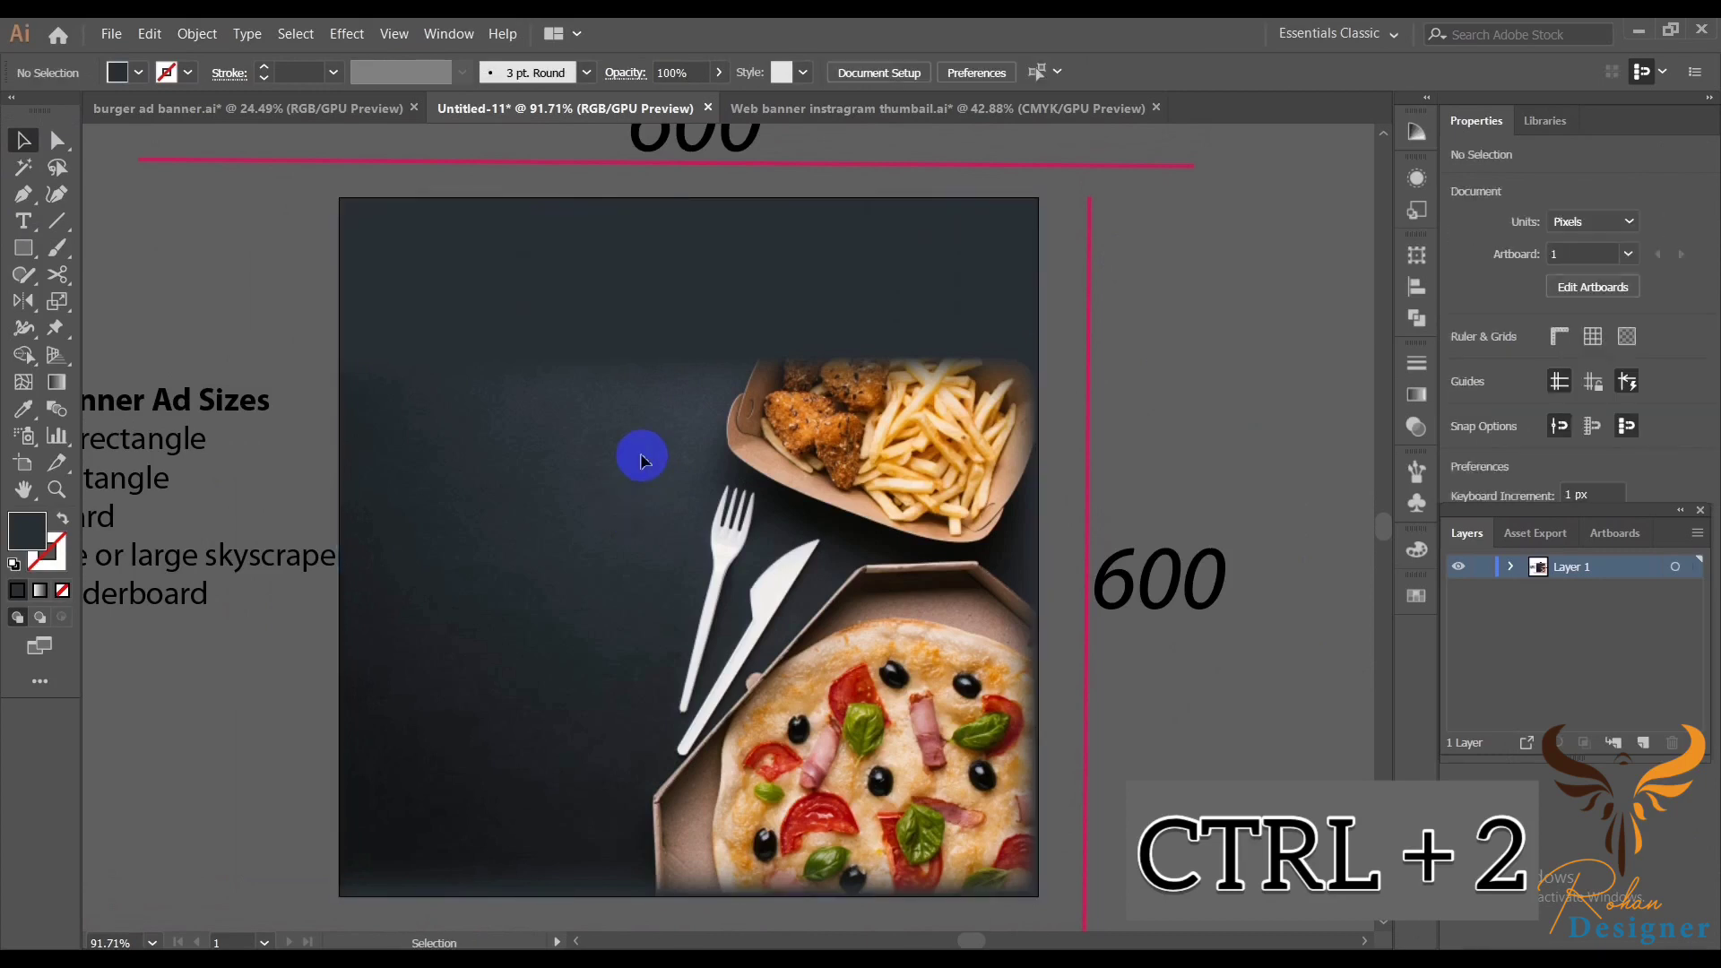
scroll(1250, 415, "left", 2)
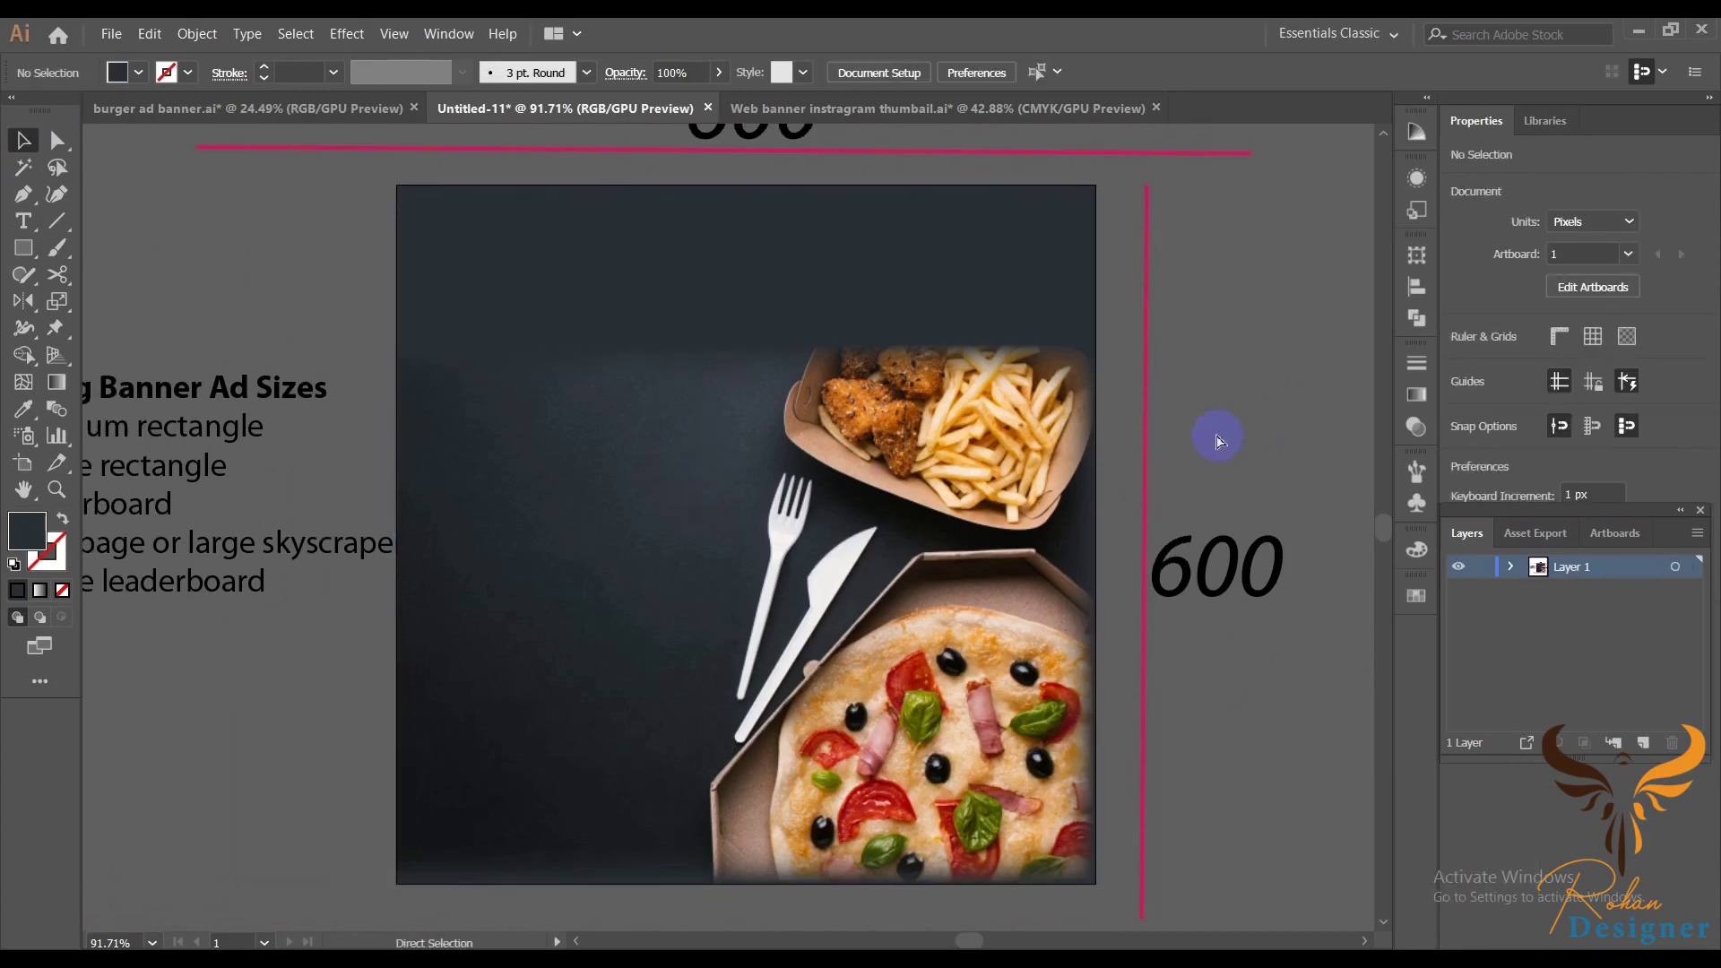
scroll(1218, 439, "down", 2)
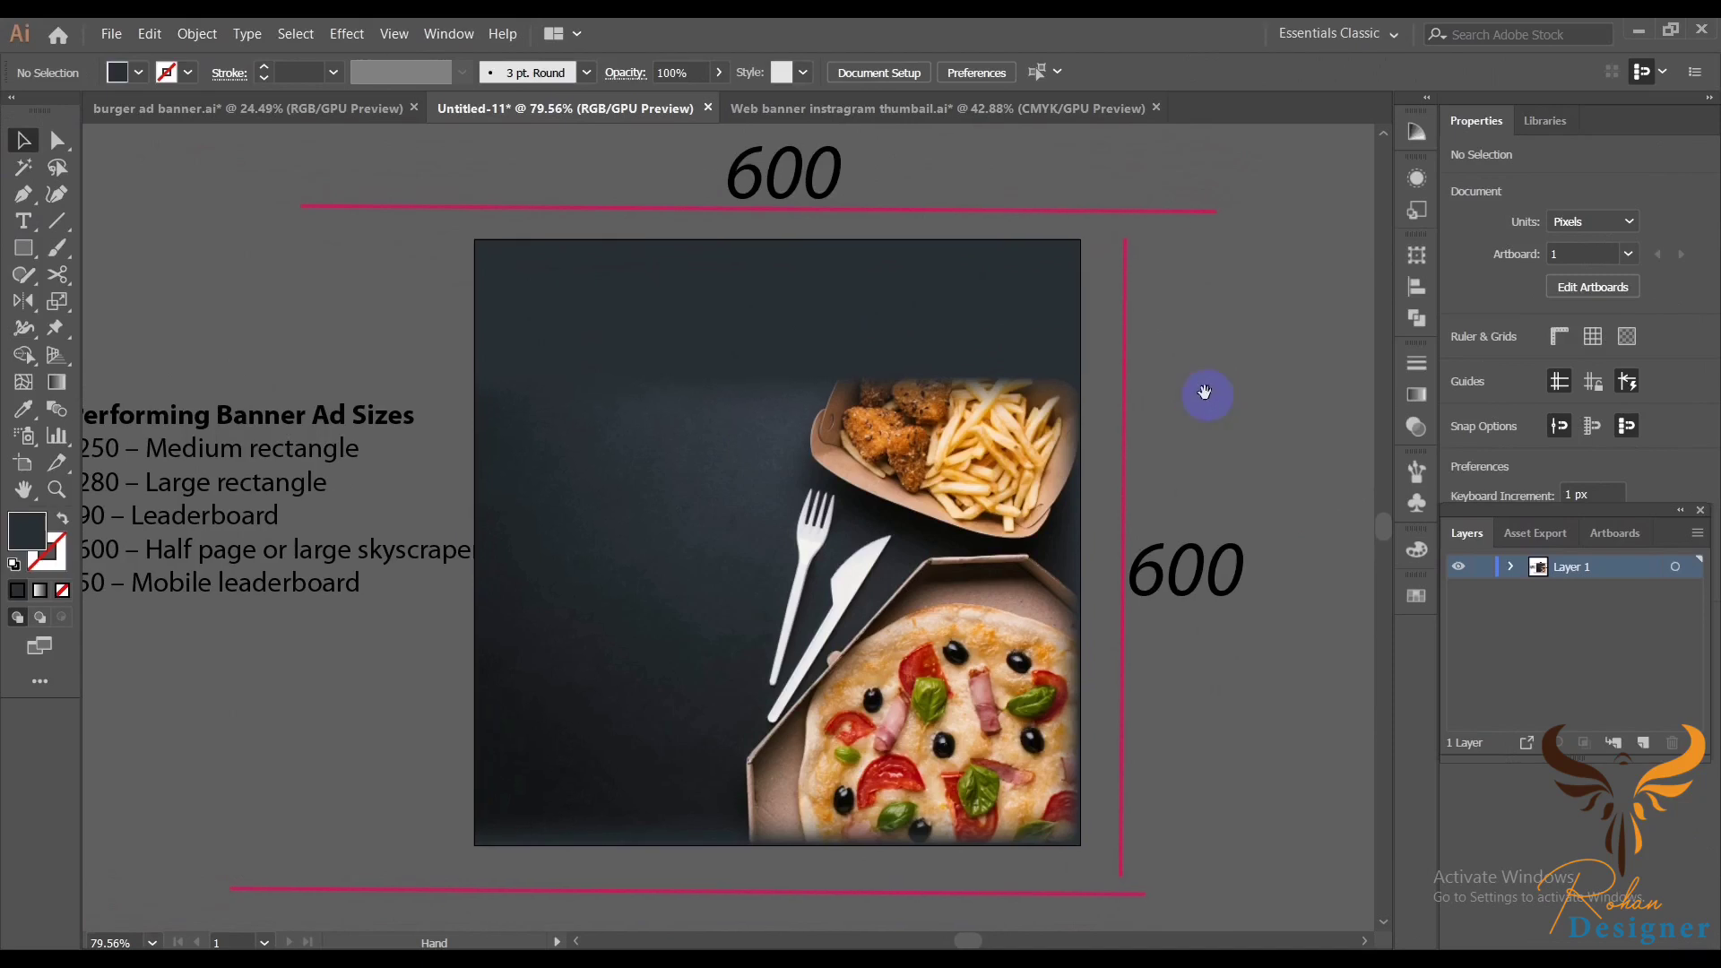
- Draw a thin near-white (E8EDEF) bar near the banner's top-left
left_click(24, 248)
left_click_drag(529, 284, 726, 306)
double_click(36, 539)
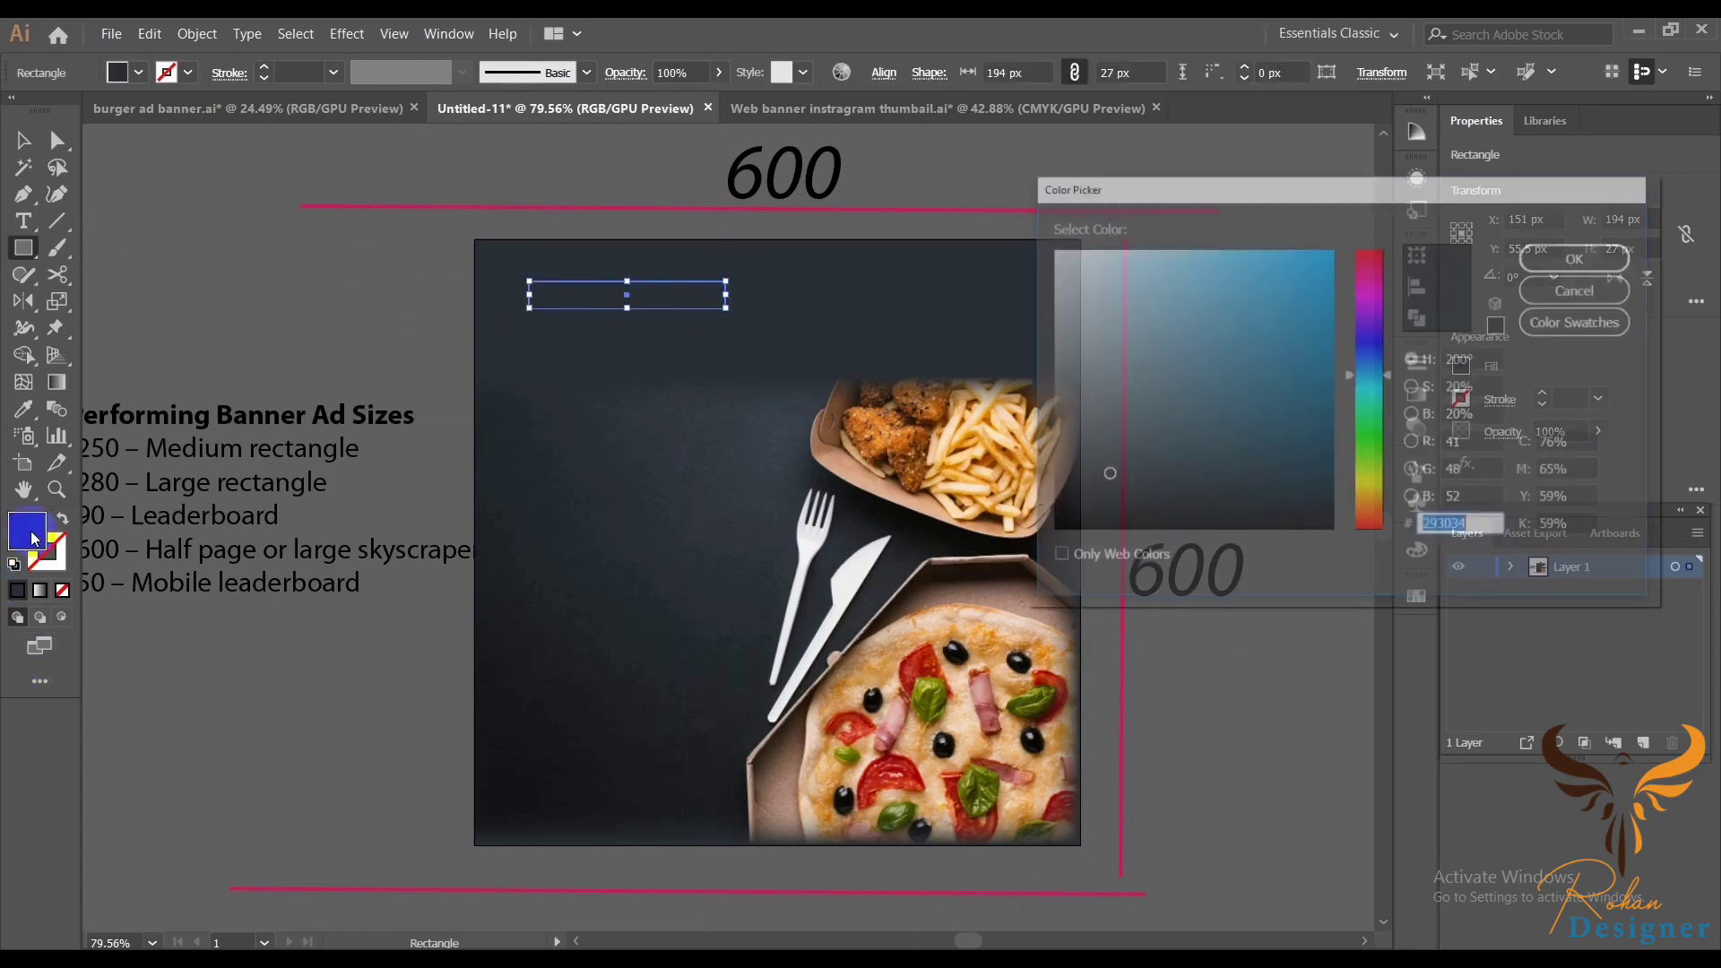
left_click(1058, 265)
left_click(1581, 255)
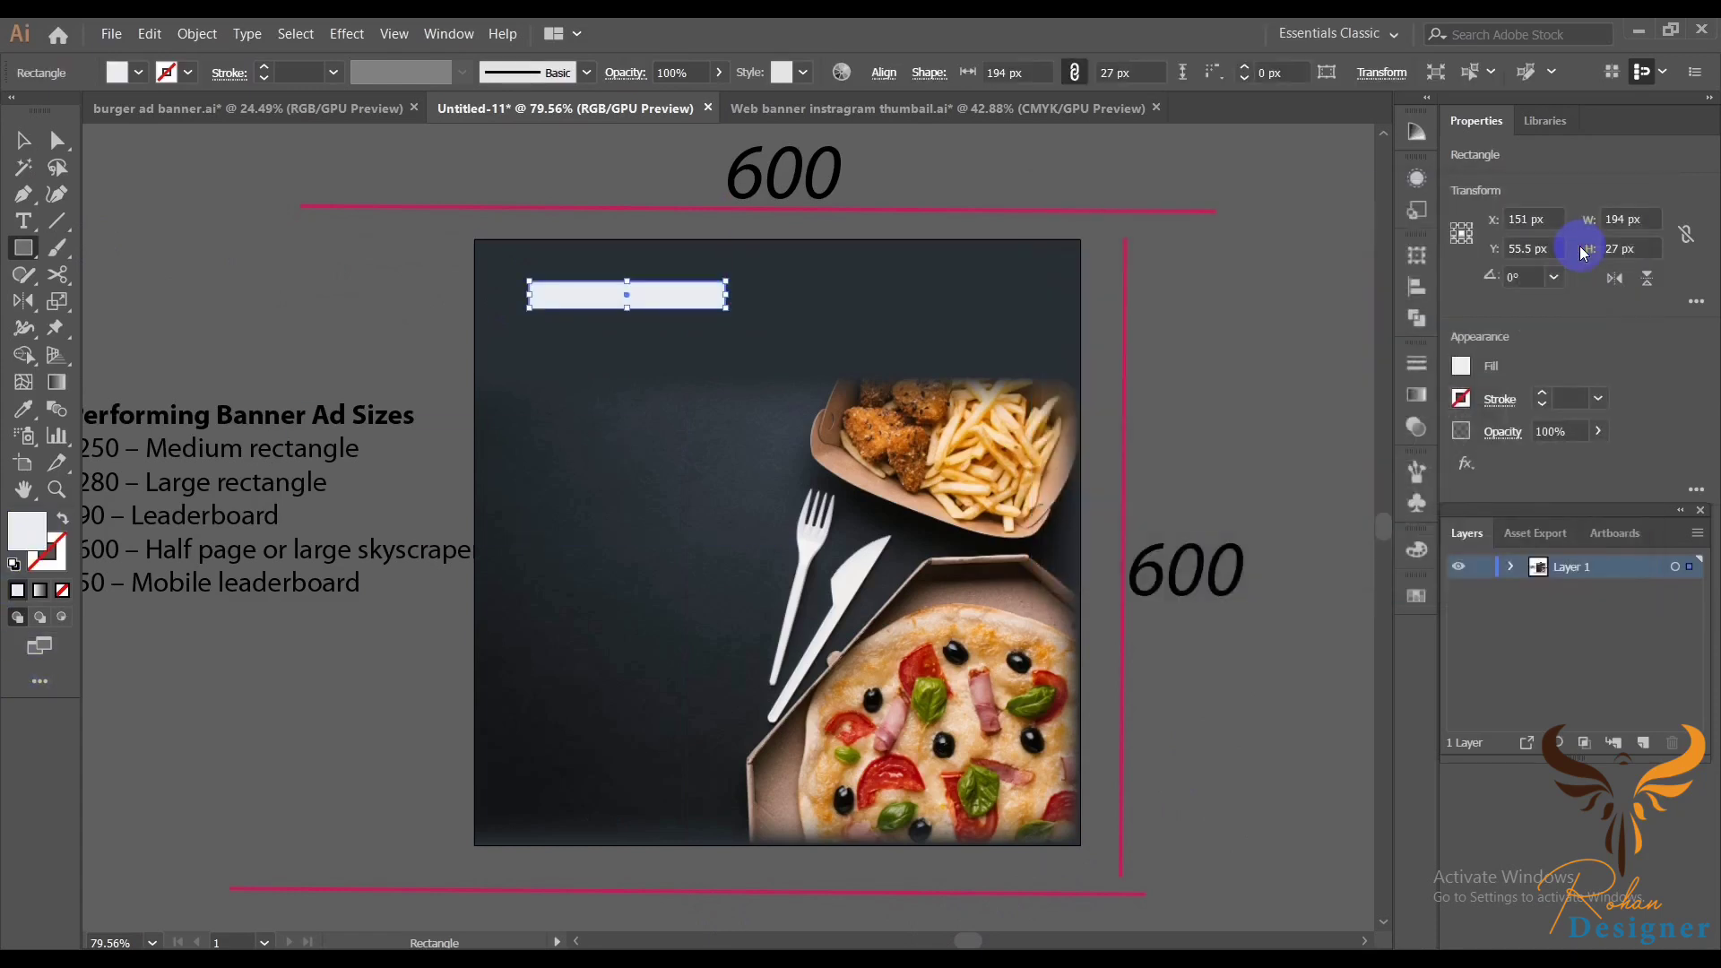
left_click(23, 139)
left_click(260, 293)
scroll(305, 320, "up", 1, "alt")
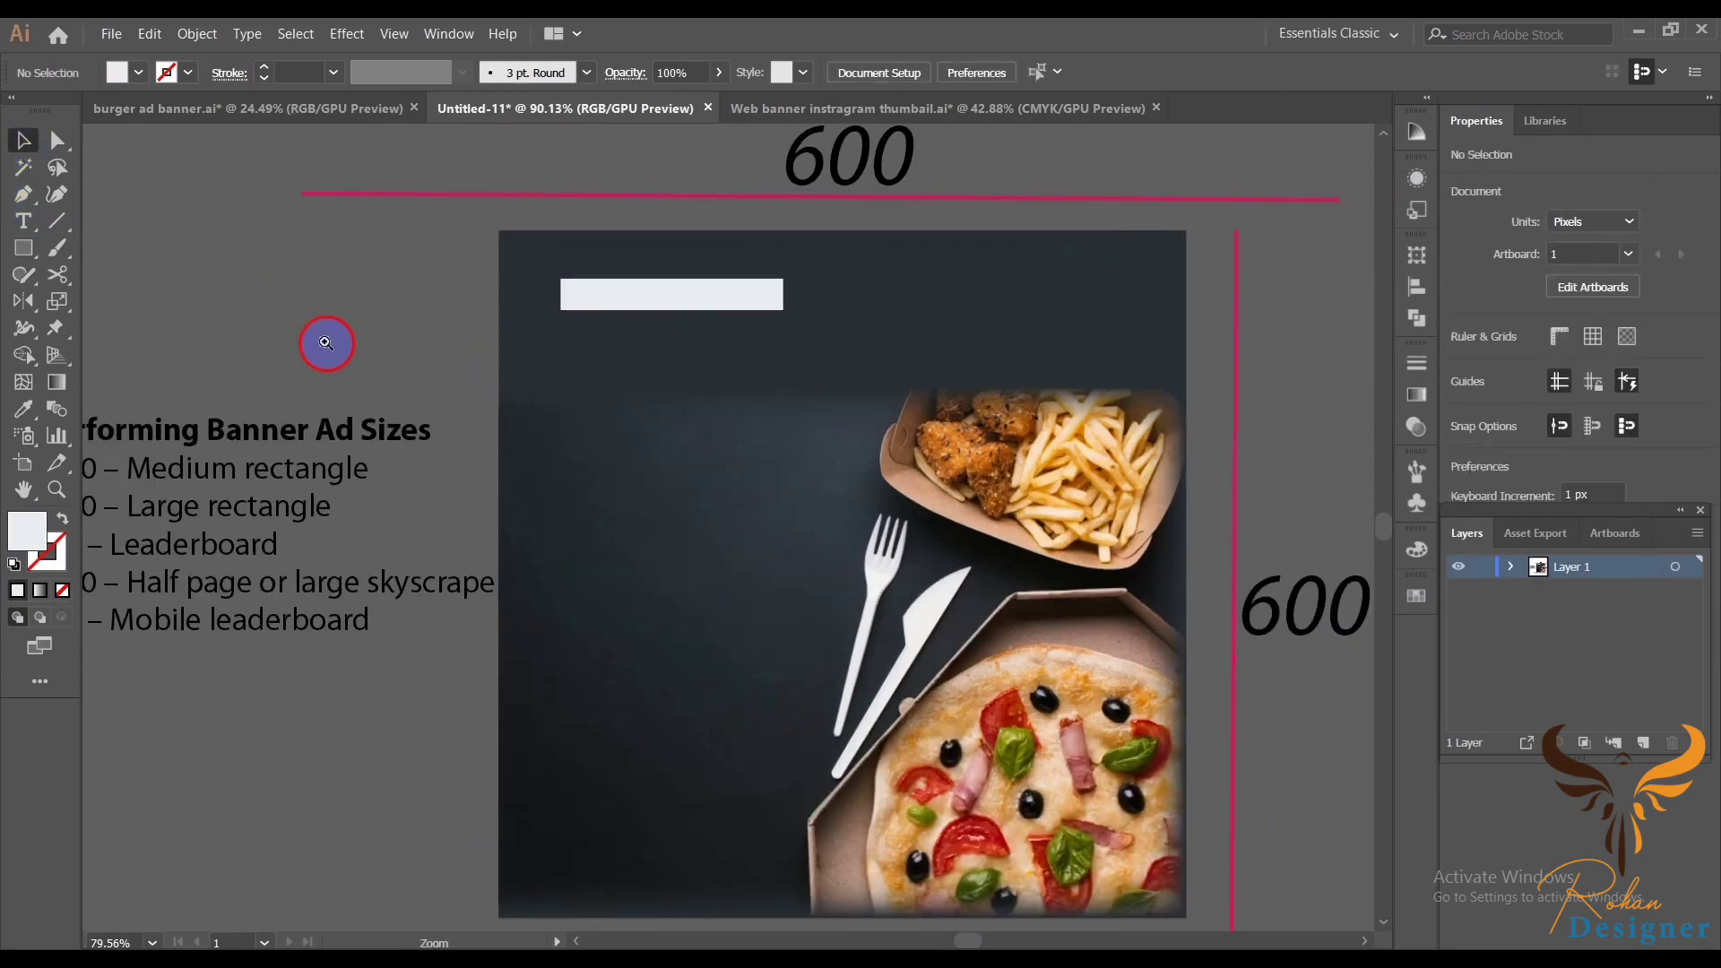
left_click_drag(641, 304, 647, 291)
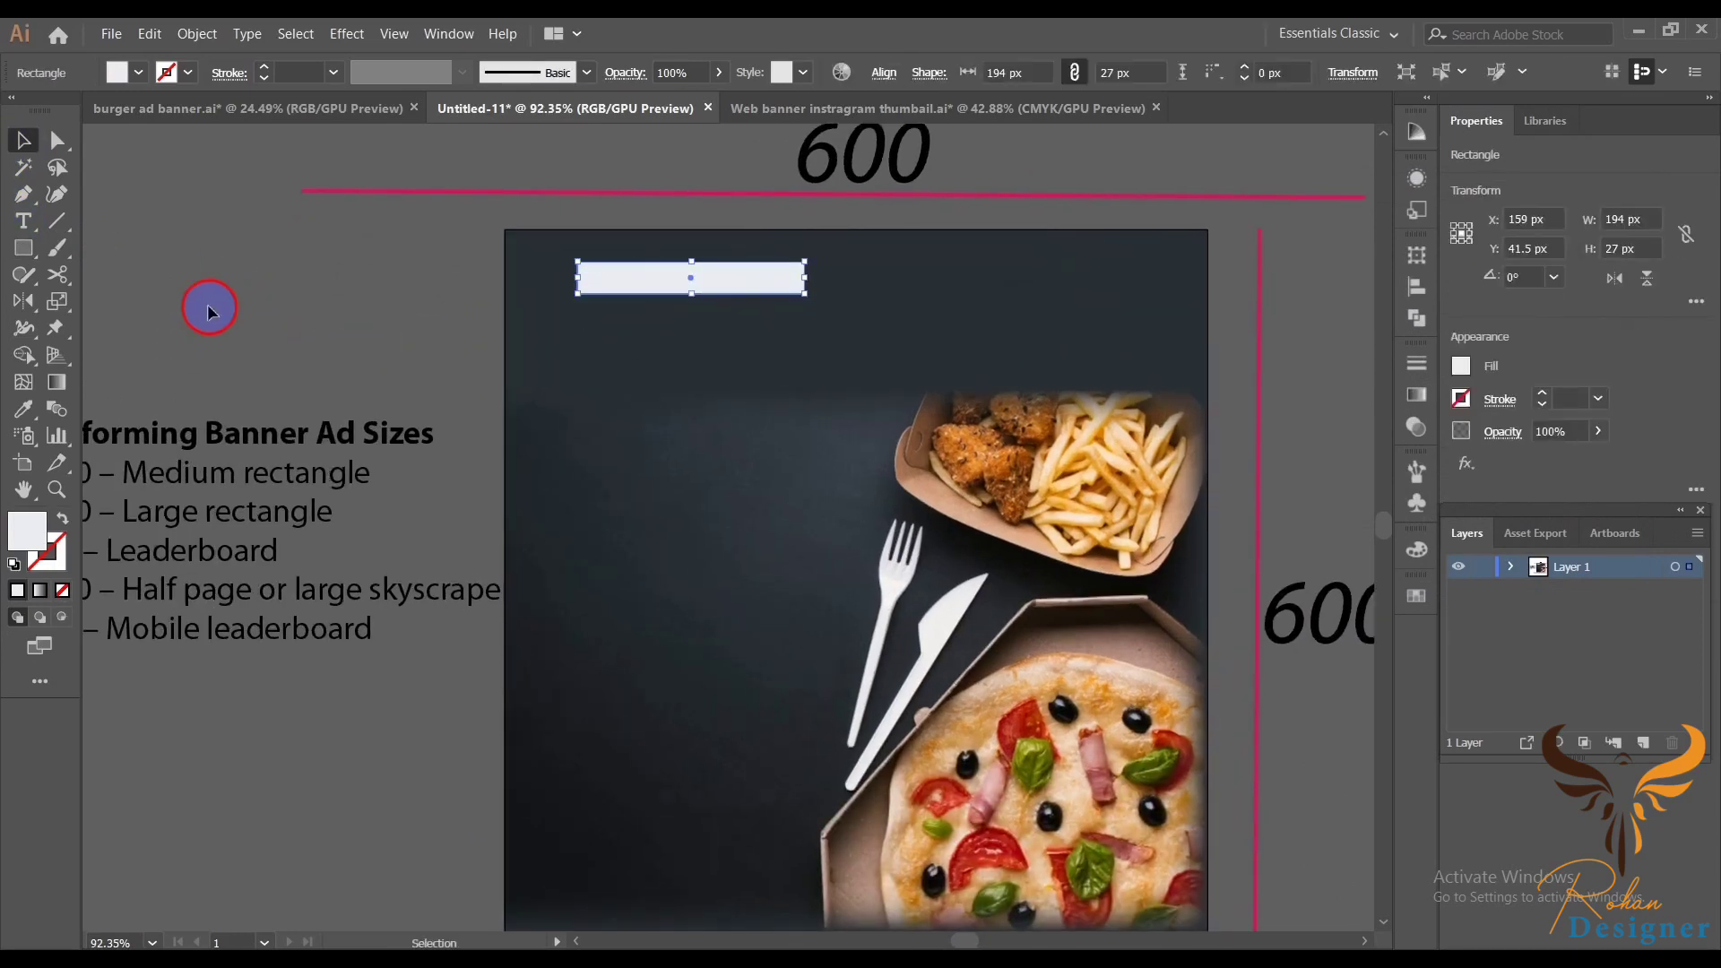
- Fit PIZZA-PLACE text into the bar, convert it to outlines, and select the bar for rounding
key("t")
left_click(226, 317)
type("PIZZA-PLACE")
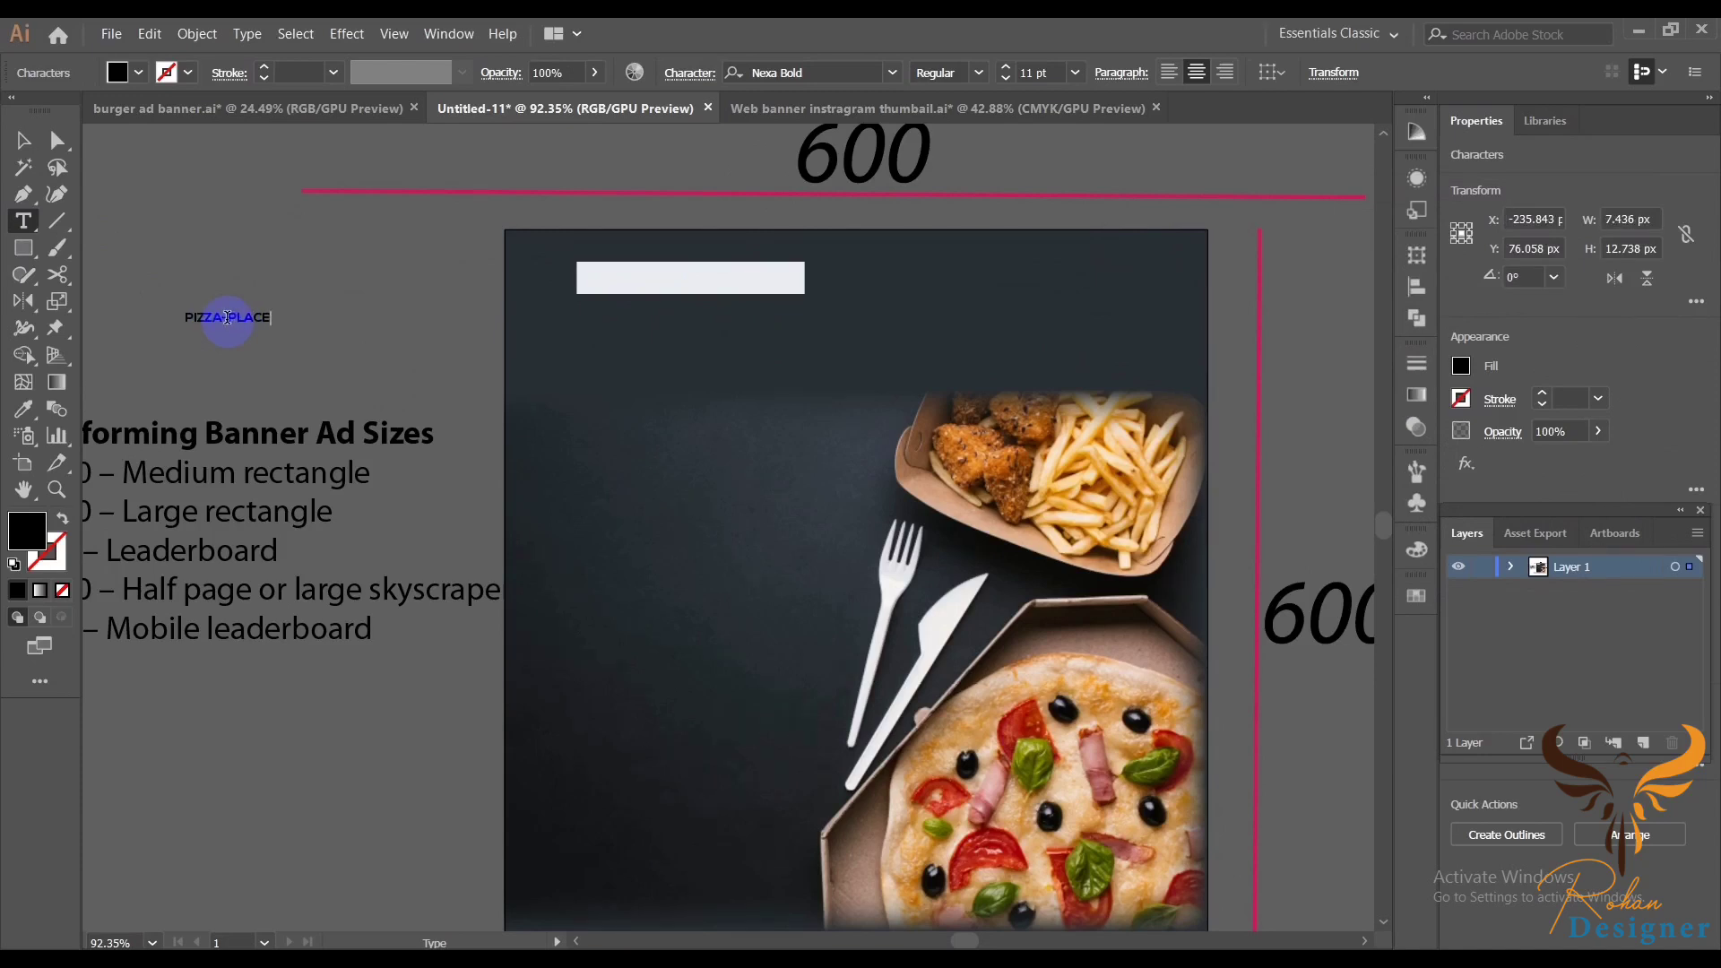
left_click(24, 140)
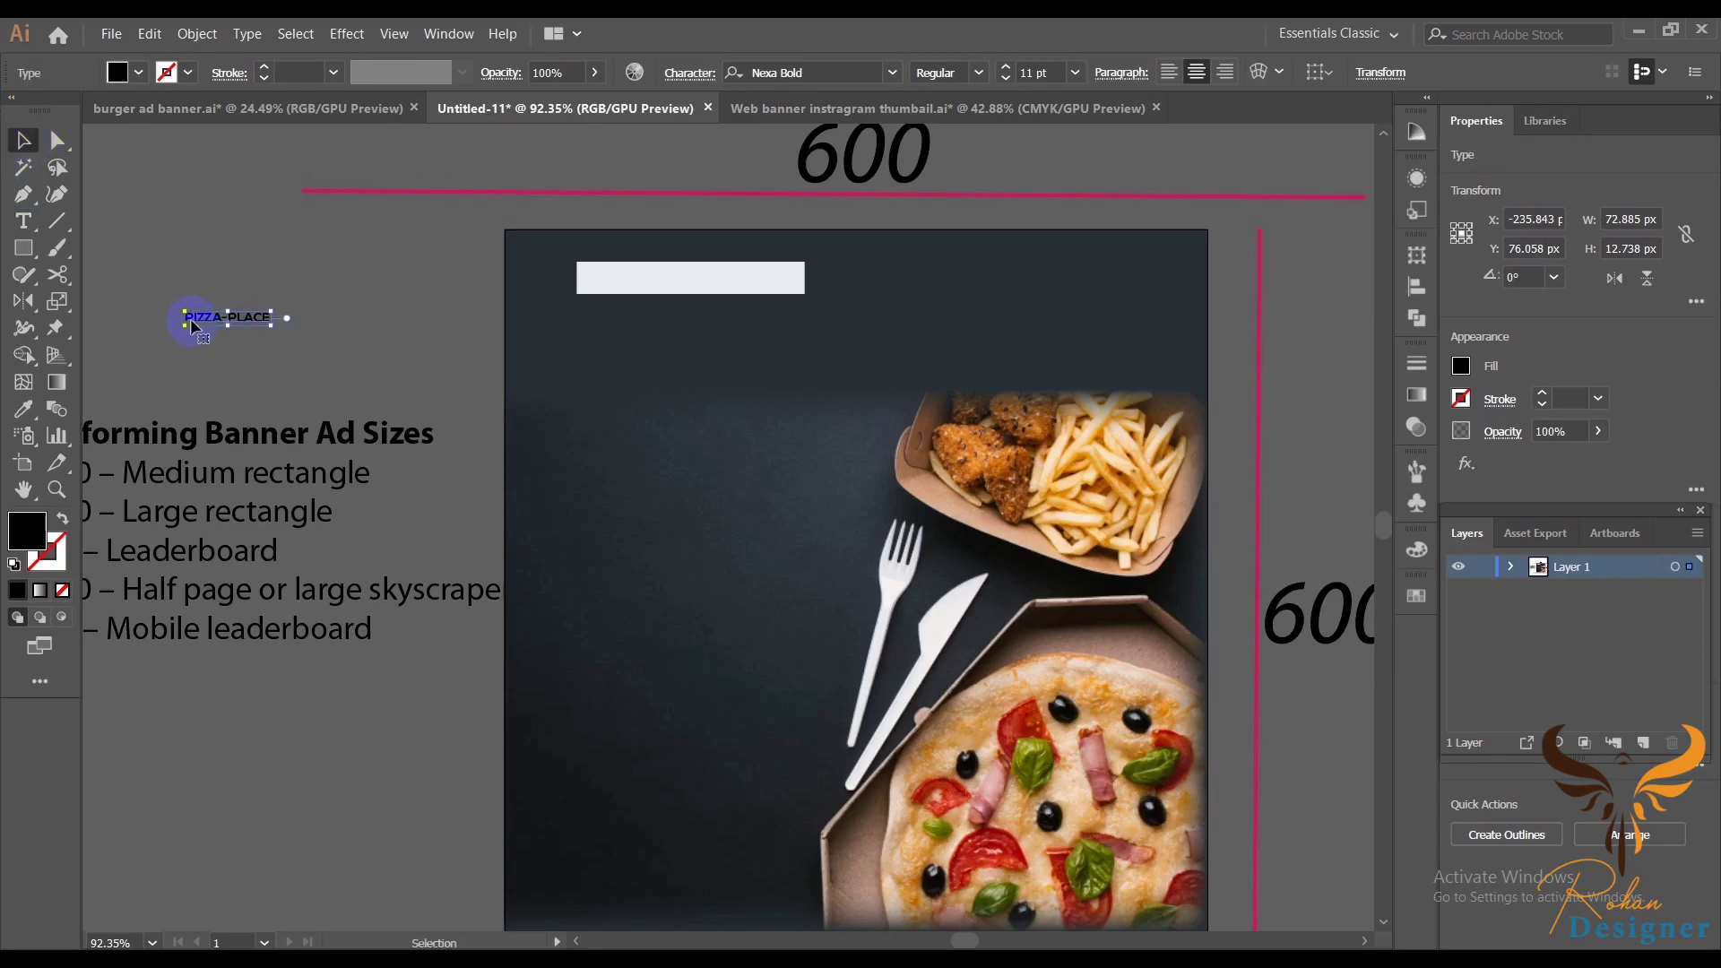
left_click_drag(229, 318, 809, 263)
scroll(732, 332, "up", 2)
left_click_drag(621, 251, 642, 250)
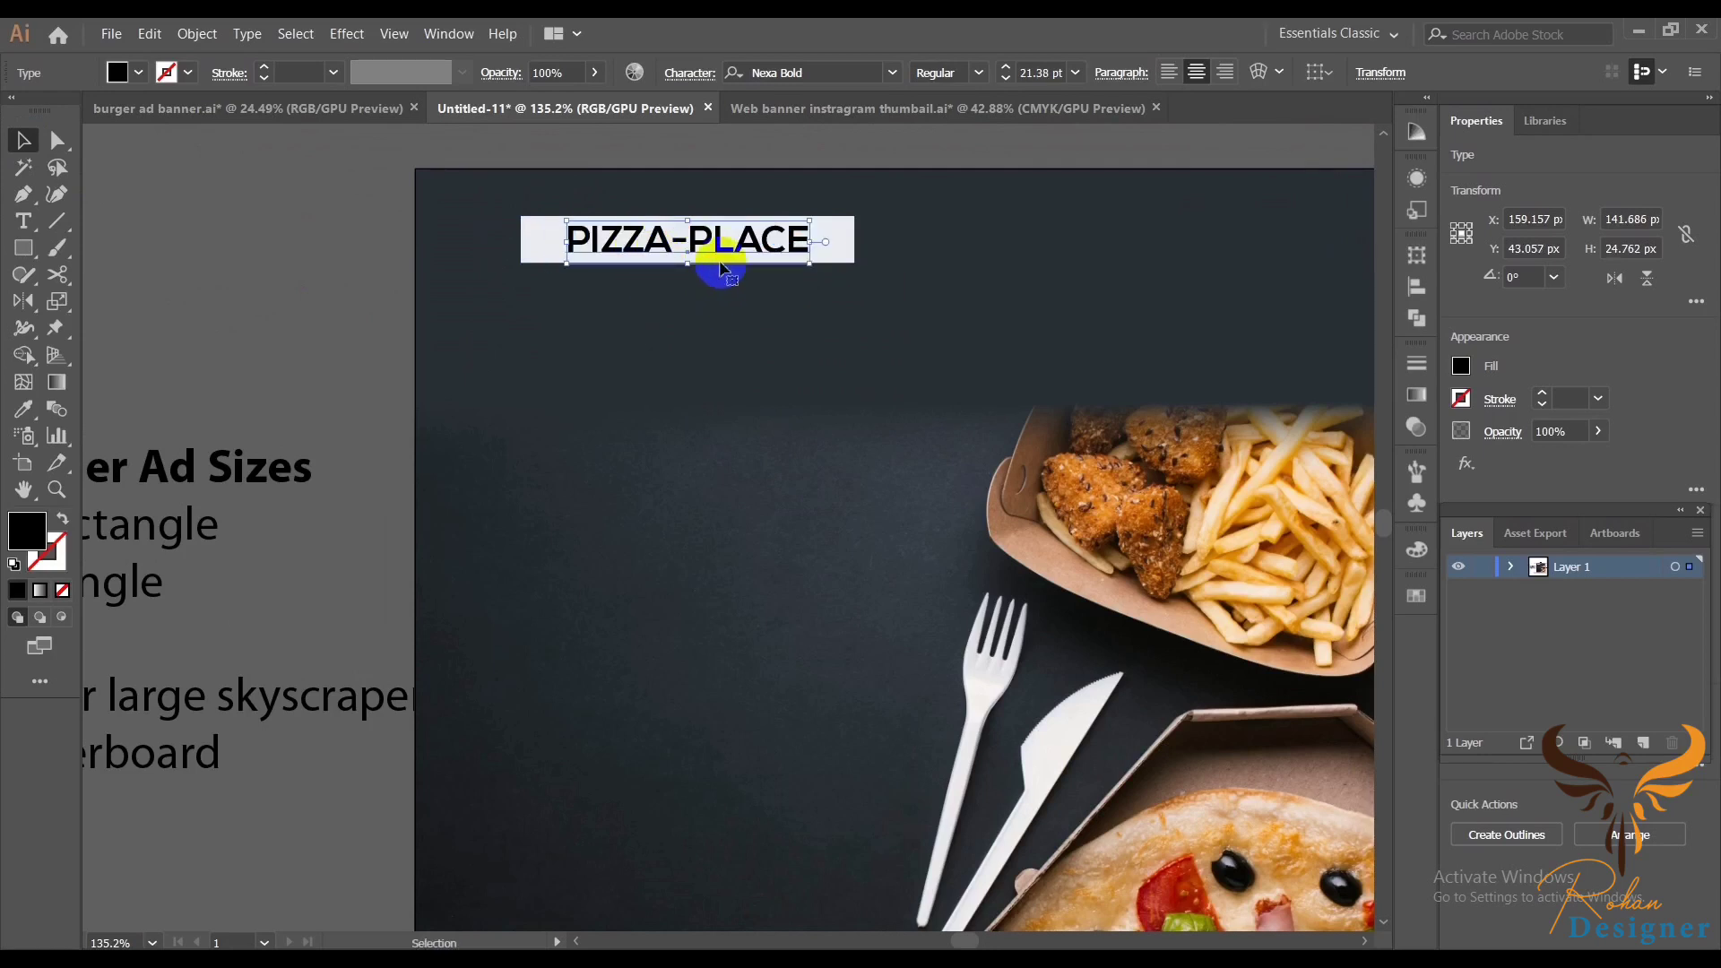
right_click(218, 283)
left_click(448, 392)
left_click(851, 240)
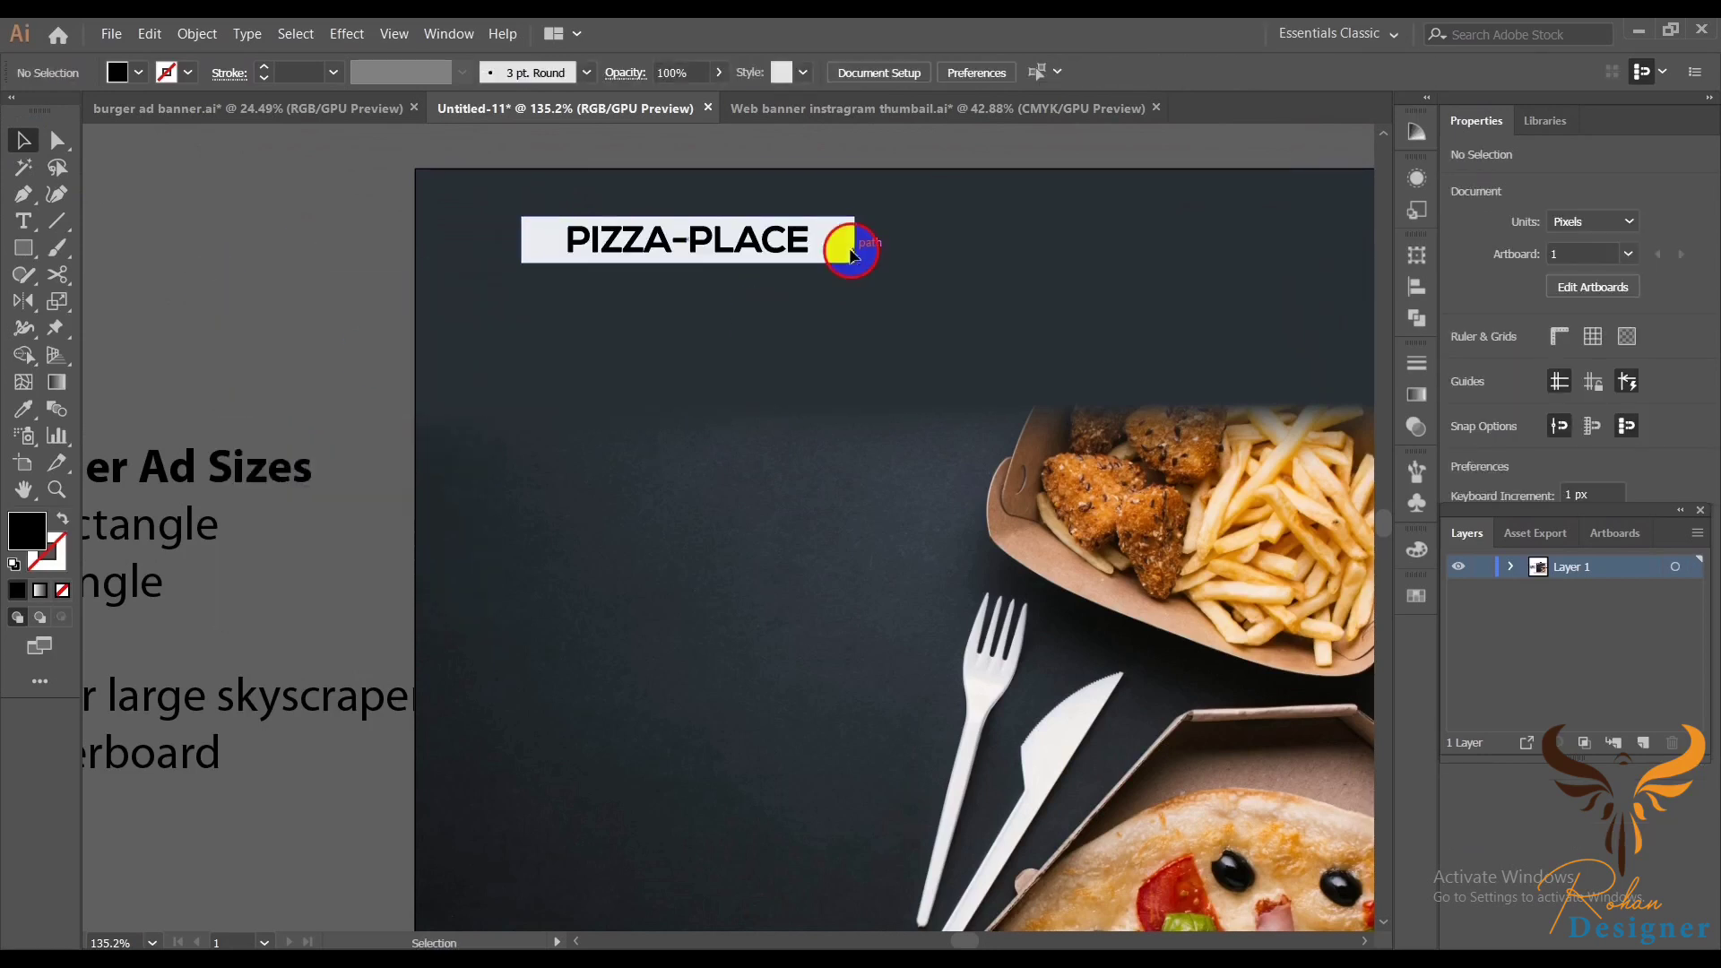
left_click(57, 140)
left_click(842, 238)
- Round the label bar's corners into a pill and start a new text line on the banner's left
left_click_drag(843, 237, 826, 238)
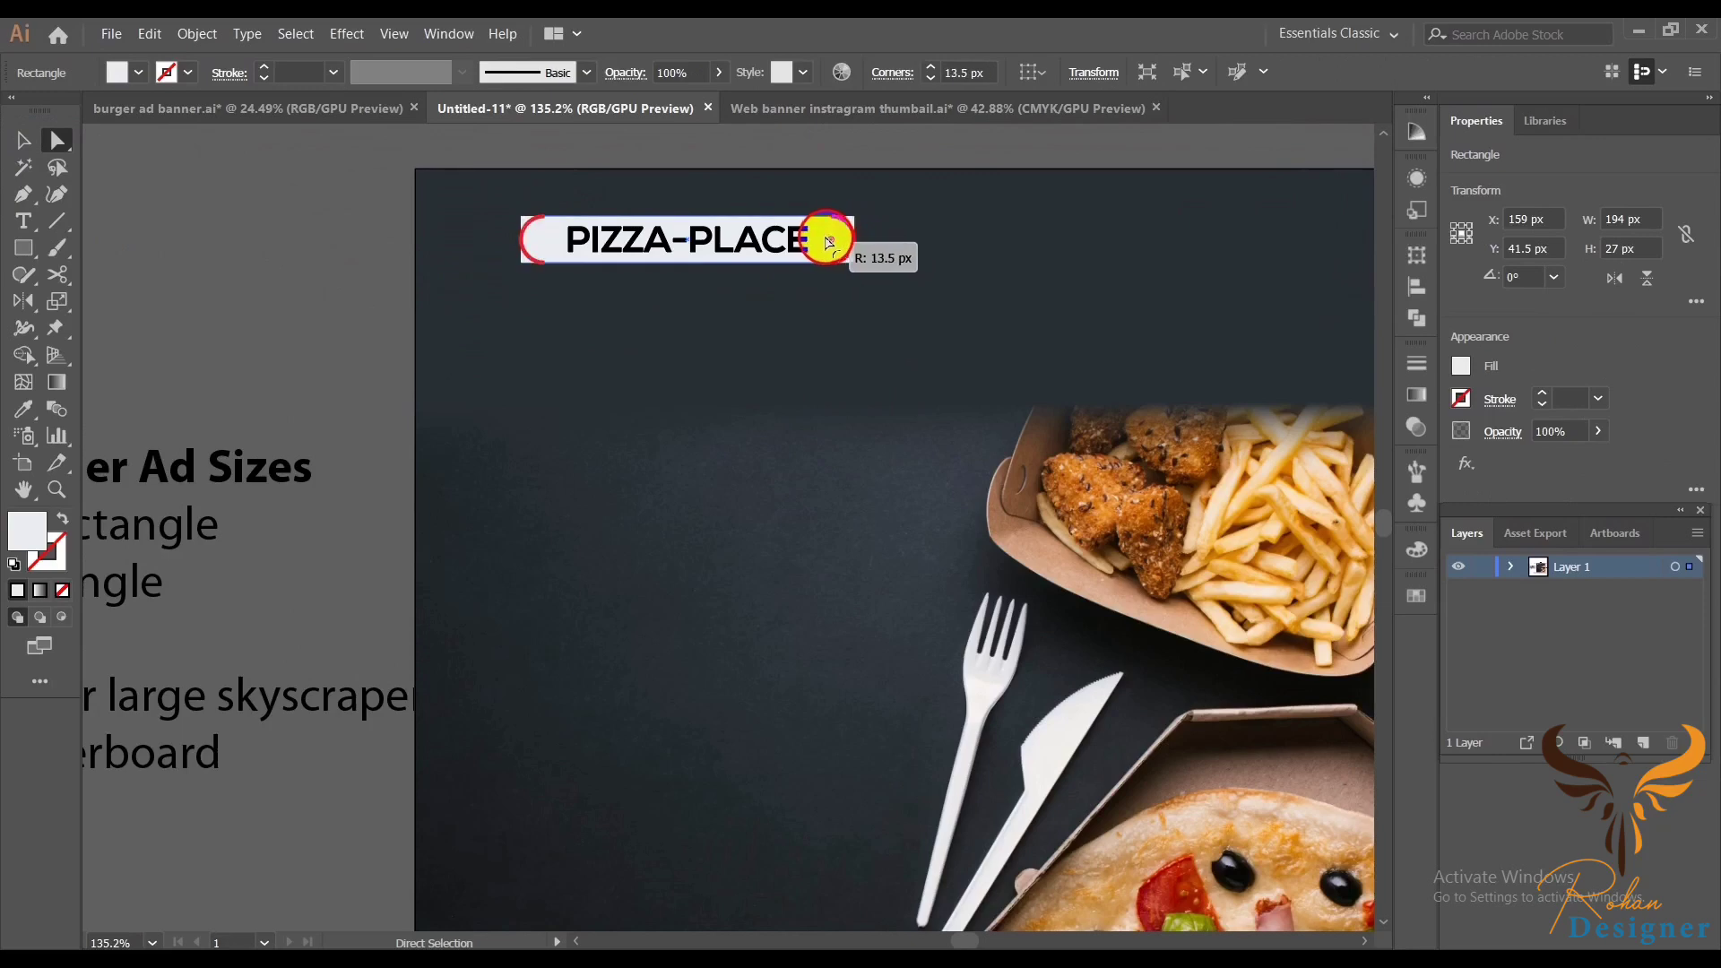
left_click(223, 277)
scroll(647, 512, "down", 3)
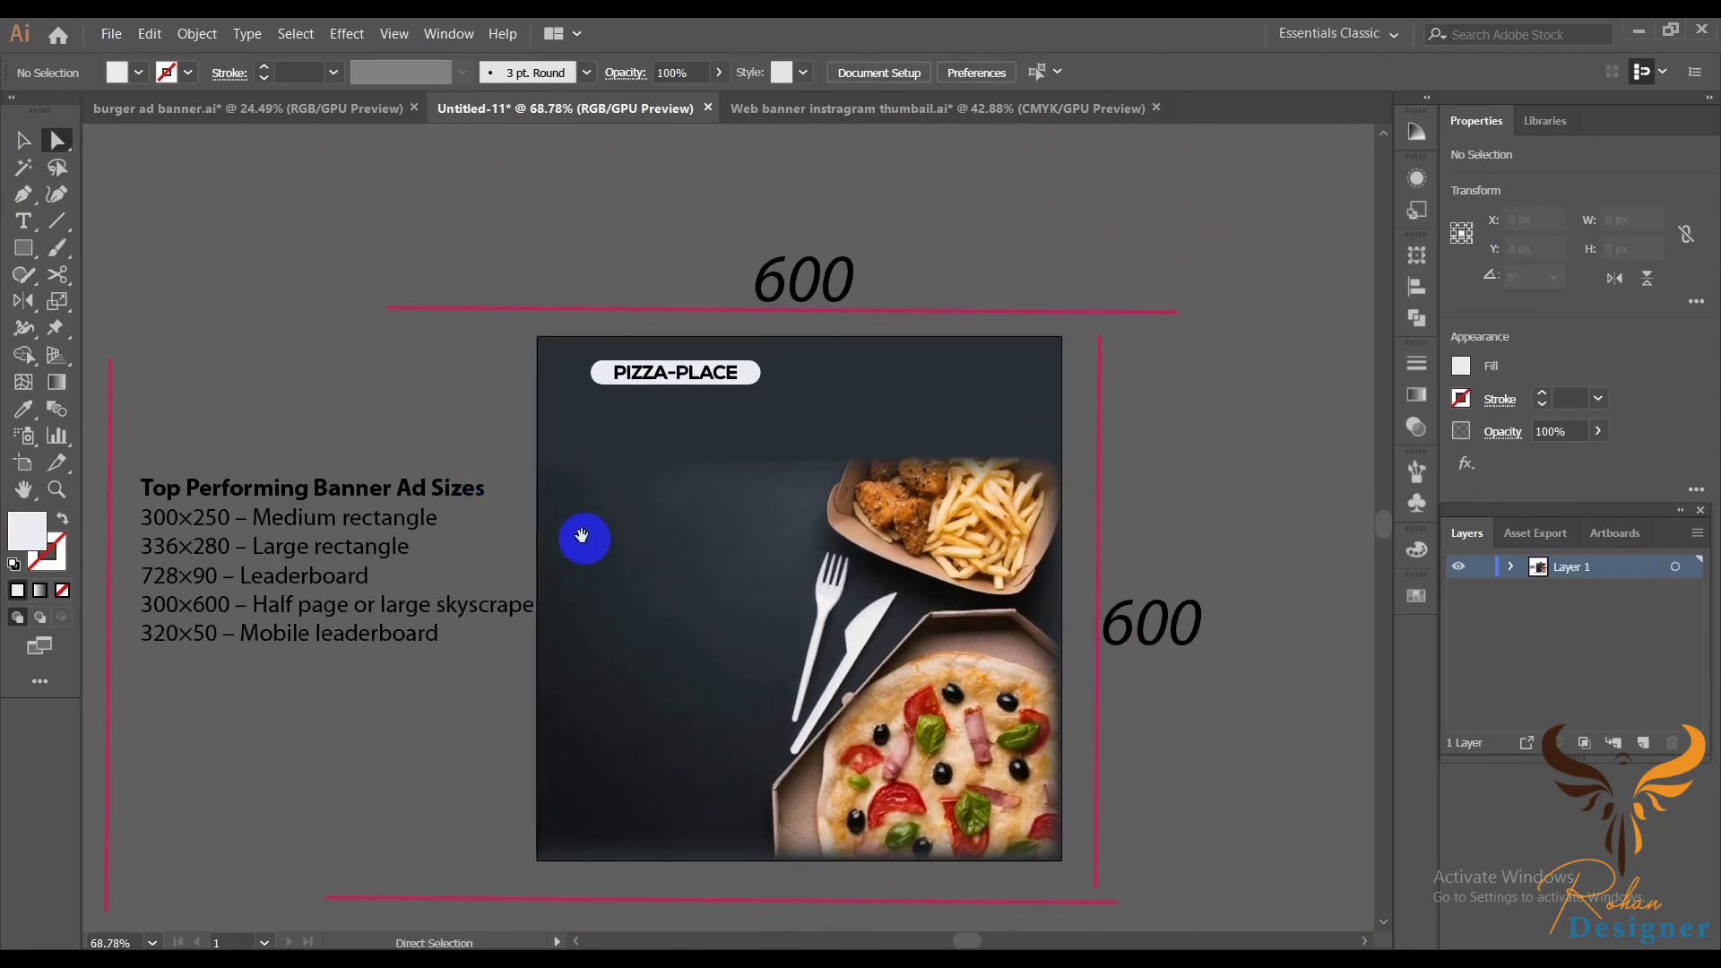
scroll(653, 458, "up", 1)
scroll(679, 503, "up", 1)
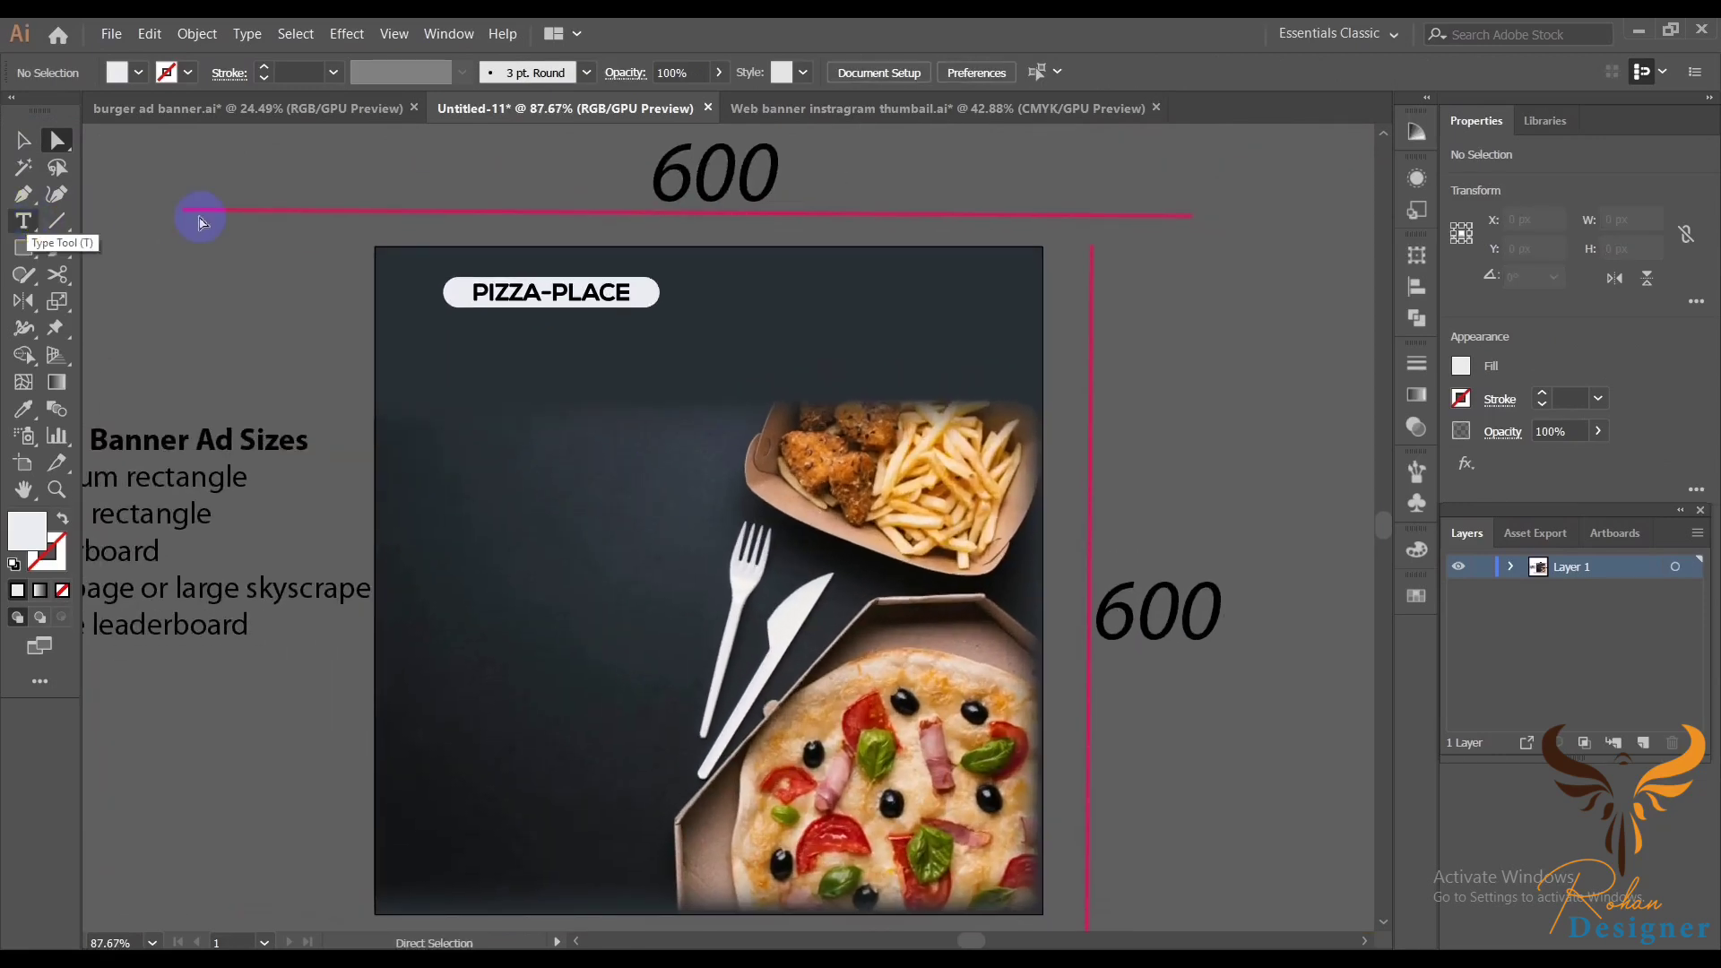
left_click(475, 293)
left_click(23, 140)
left_click(265, 285)
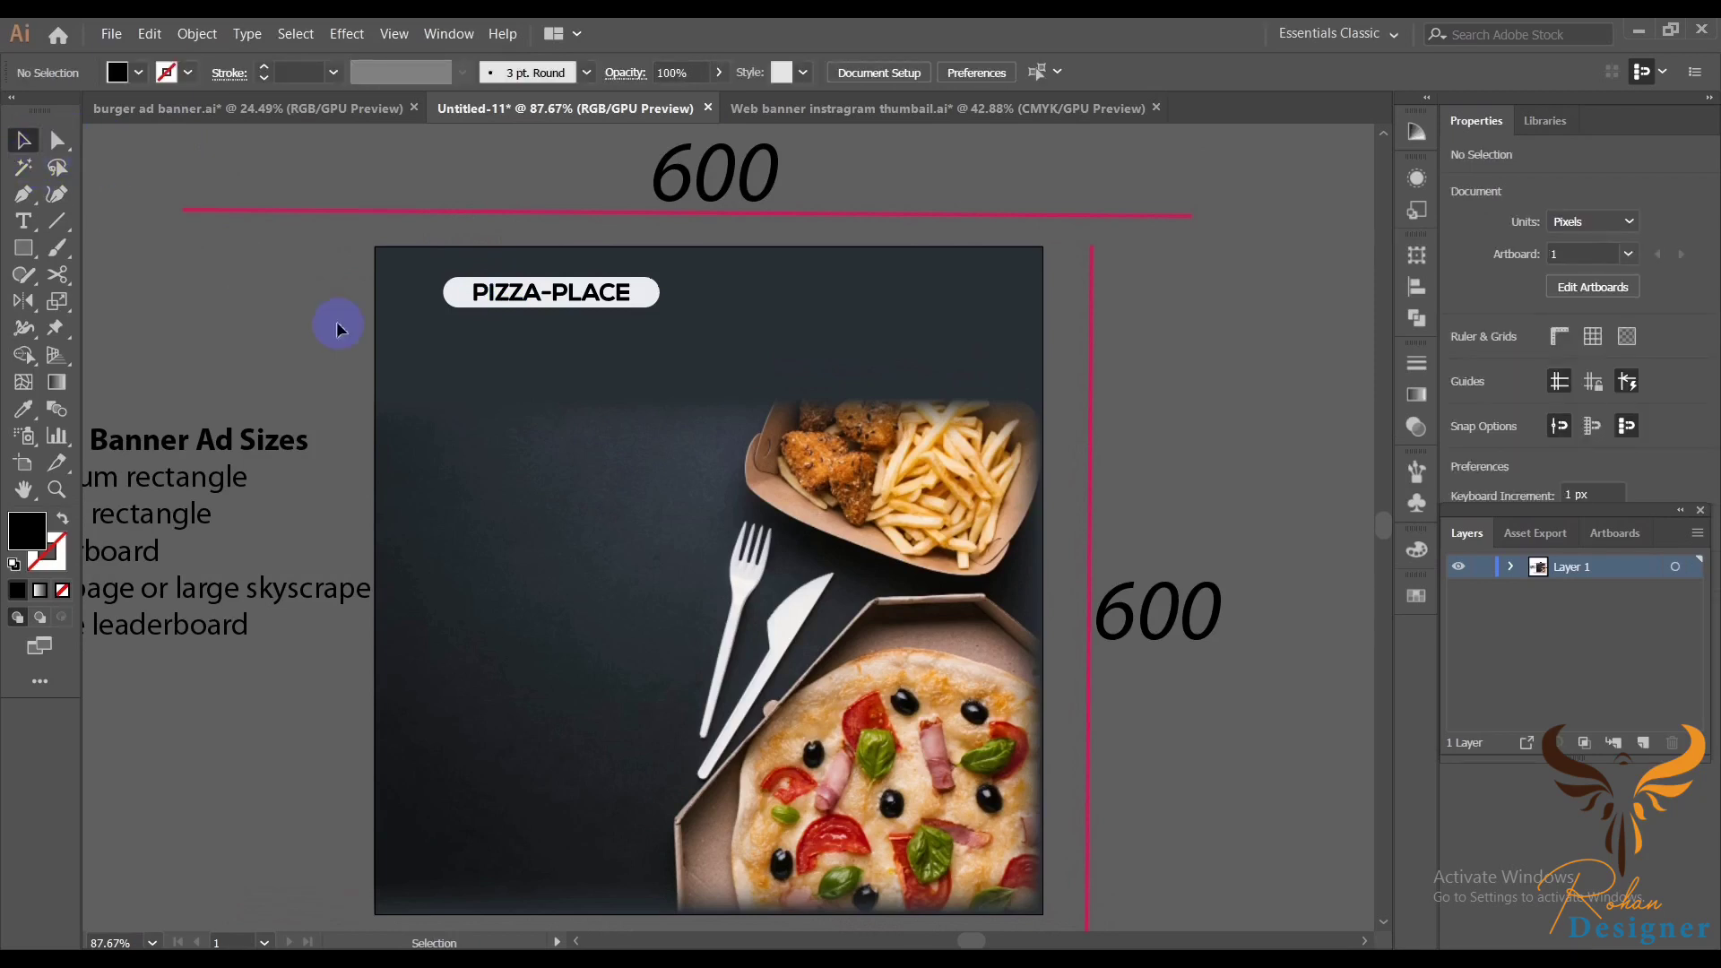
left_click(23, 220)
left_click(446, 489)
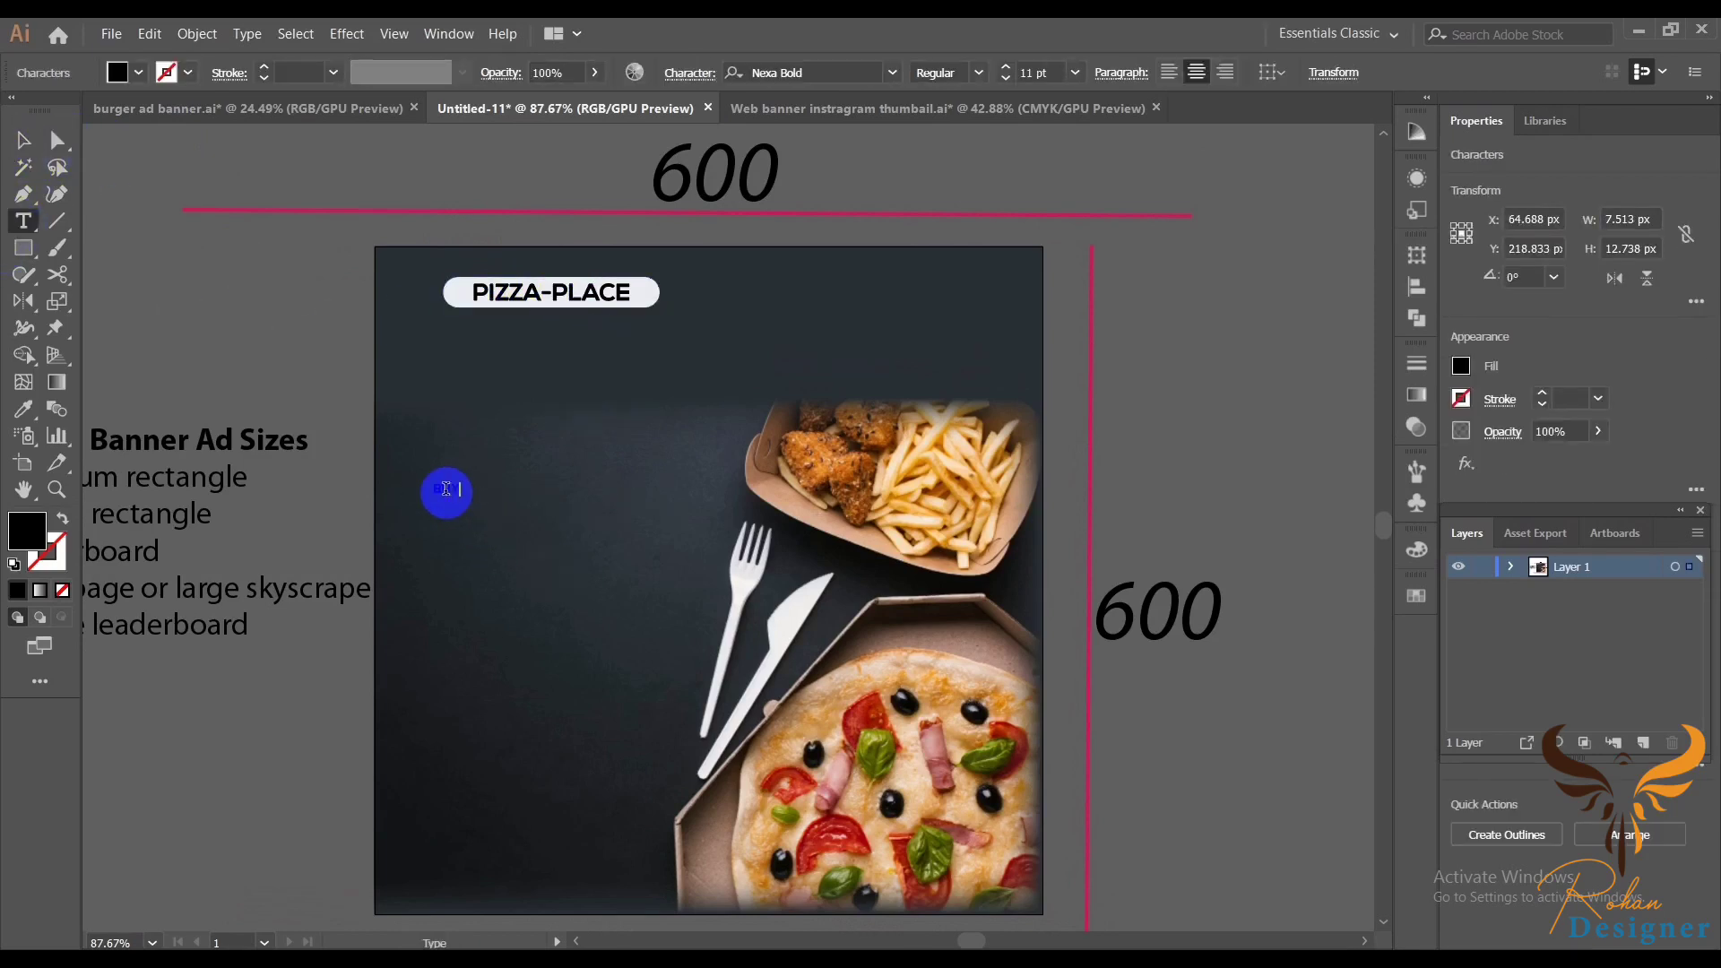
type("BUY ONE")
- Scale up BUY ONE and make it orange in Berlin Sans FB Demi Bold
left_click(23, 140)
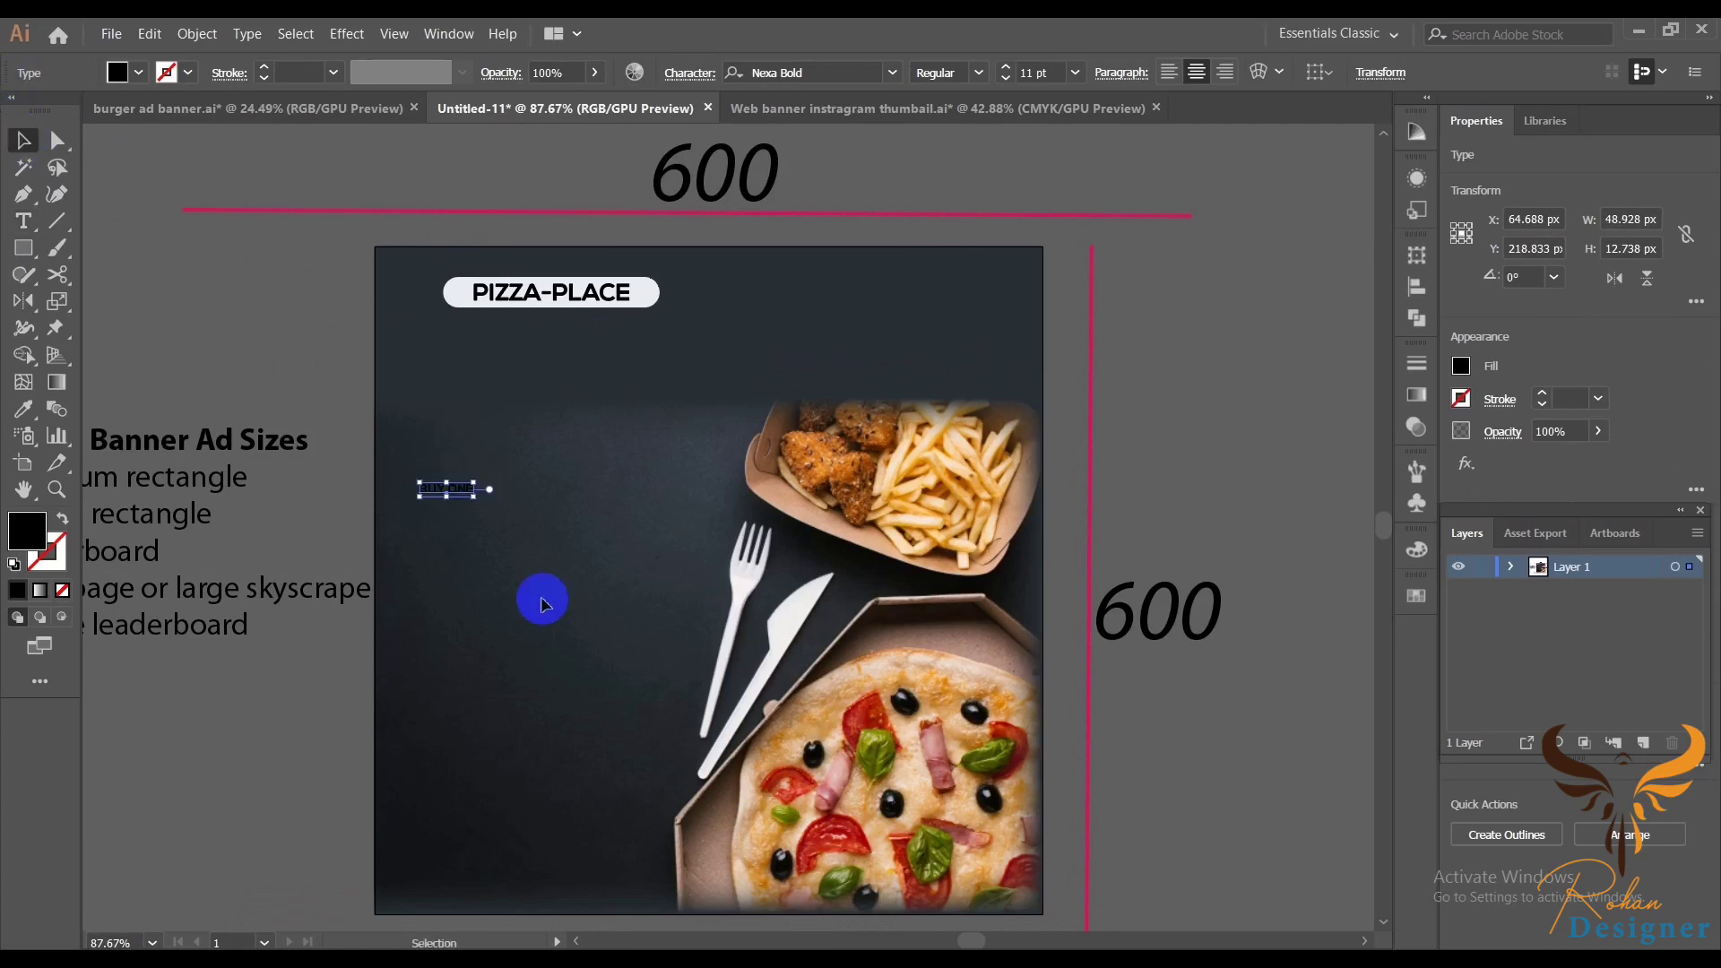
left_click_drag(472, 494, 591, 527)
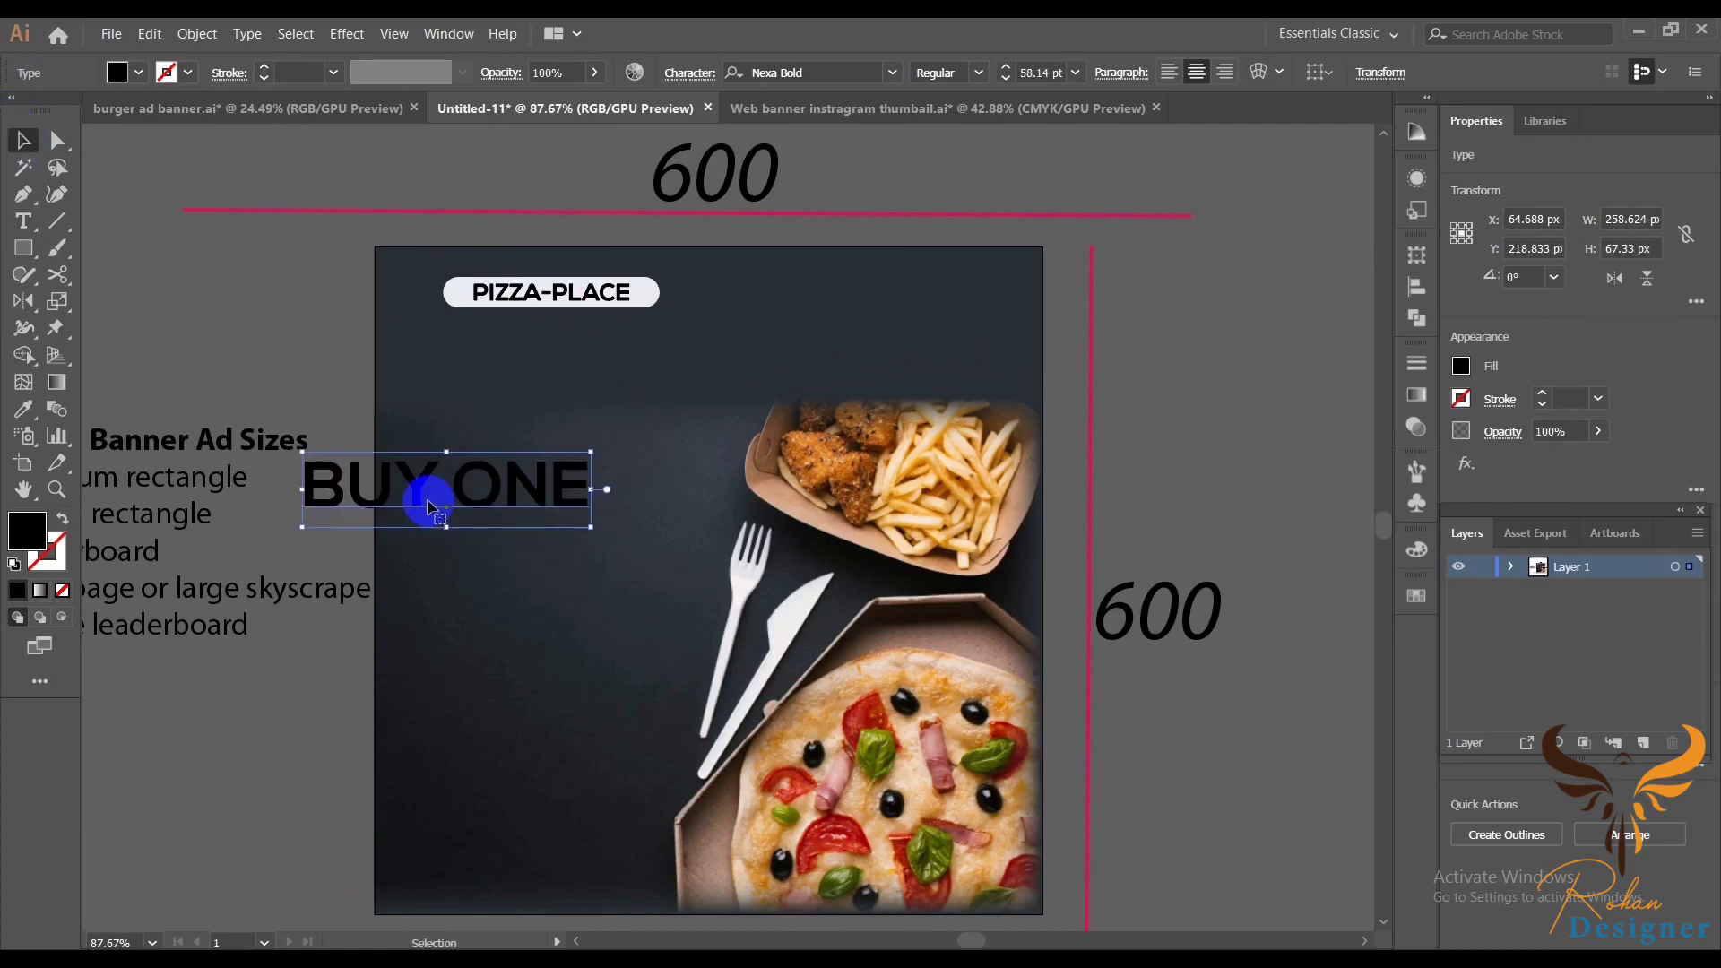
left_click(1416, 595)
left_click(1169, 655)
left_click(1340, 658)
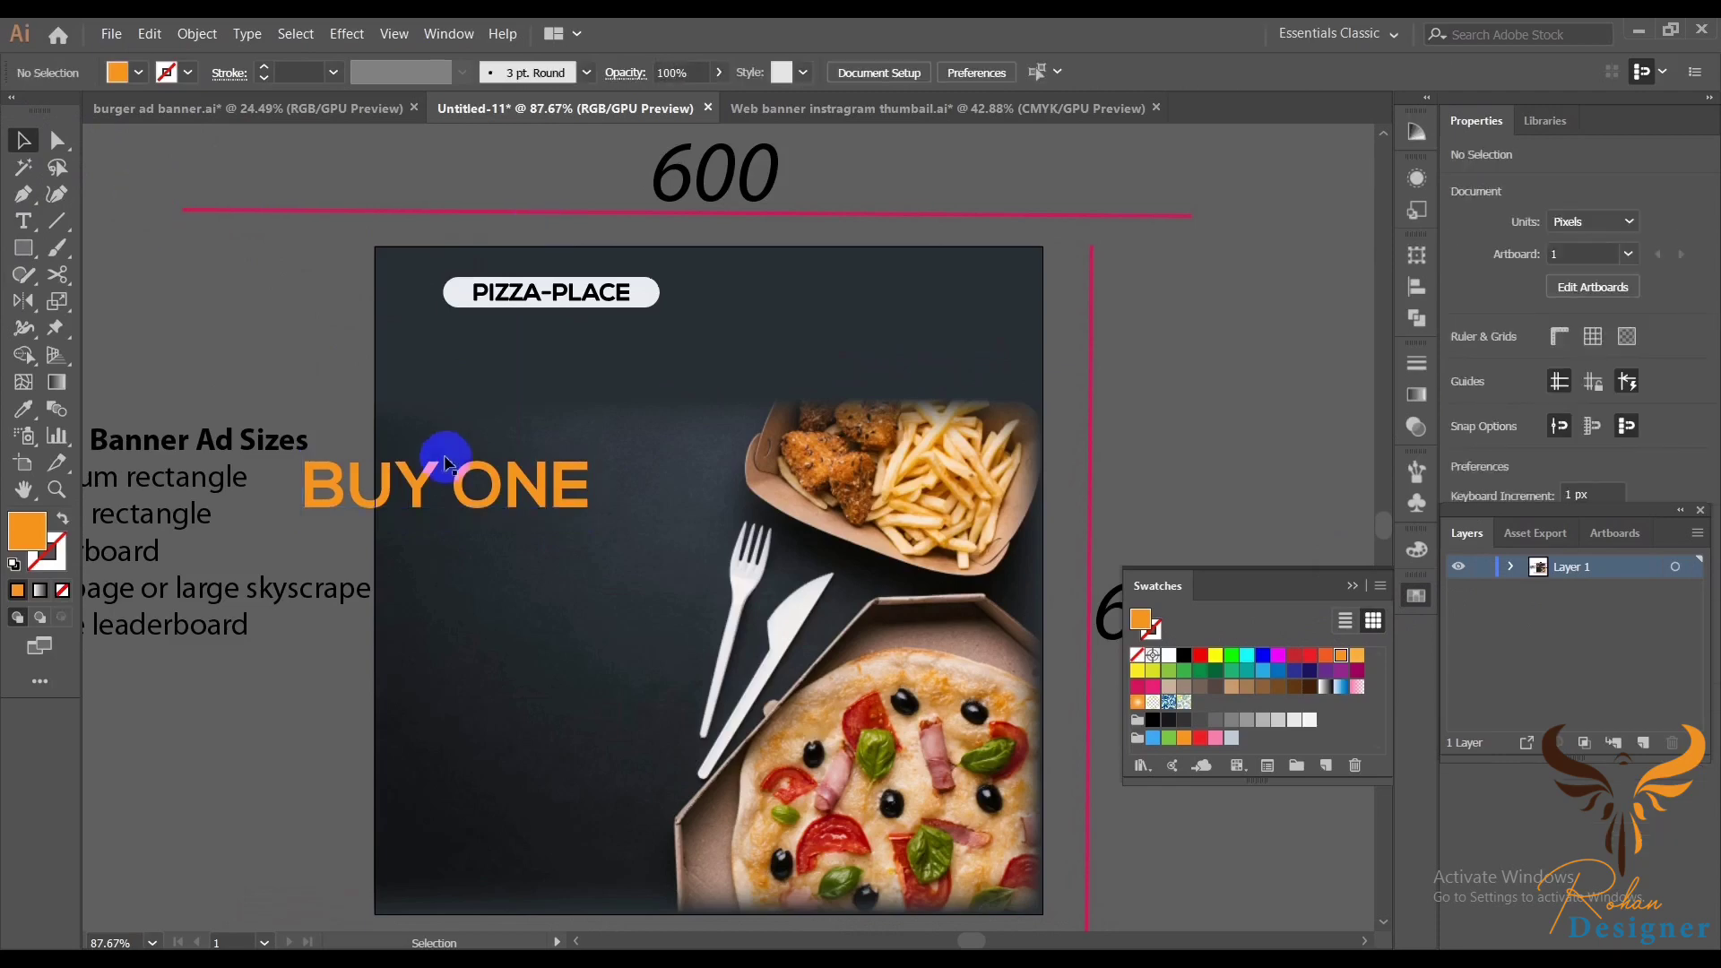
left_click(893, 74)
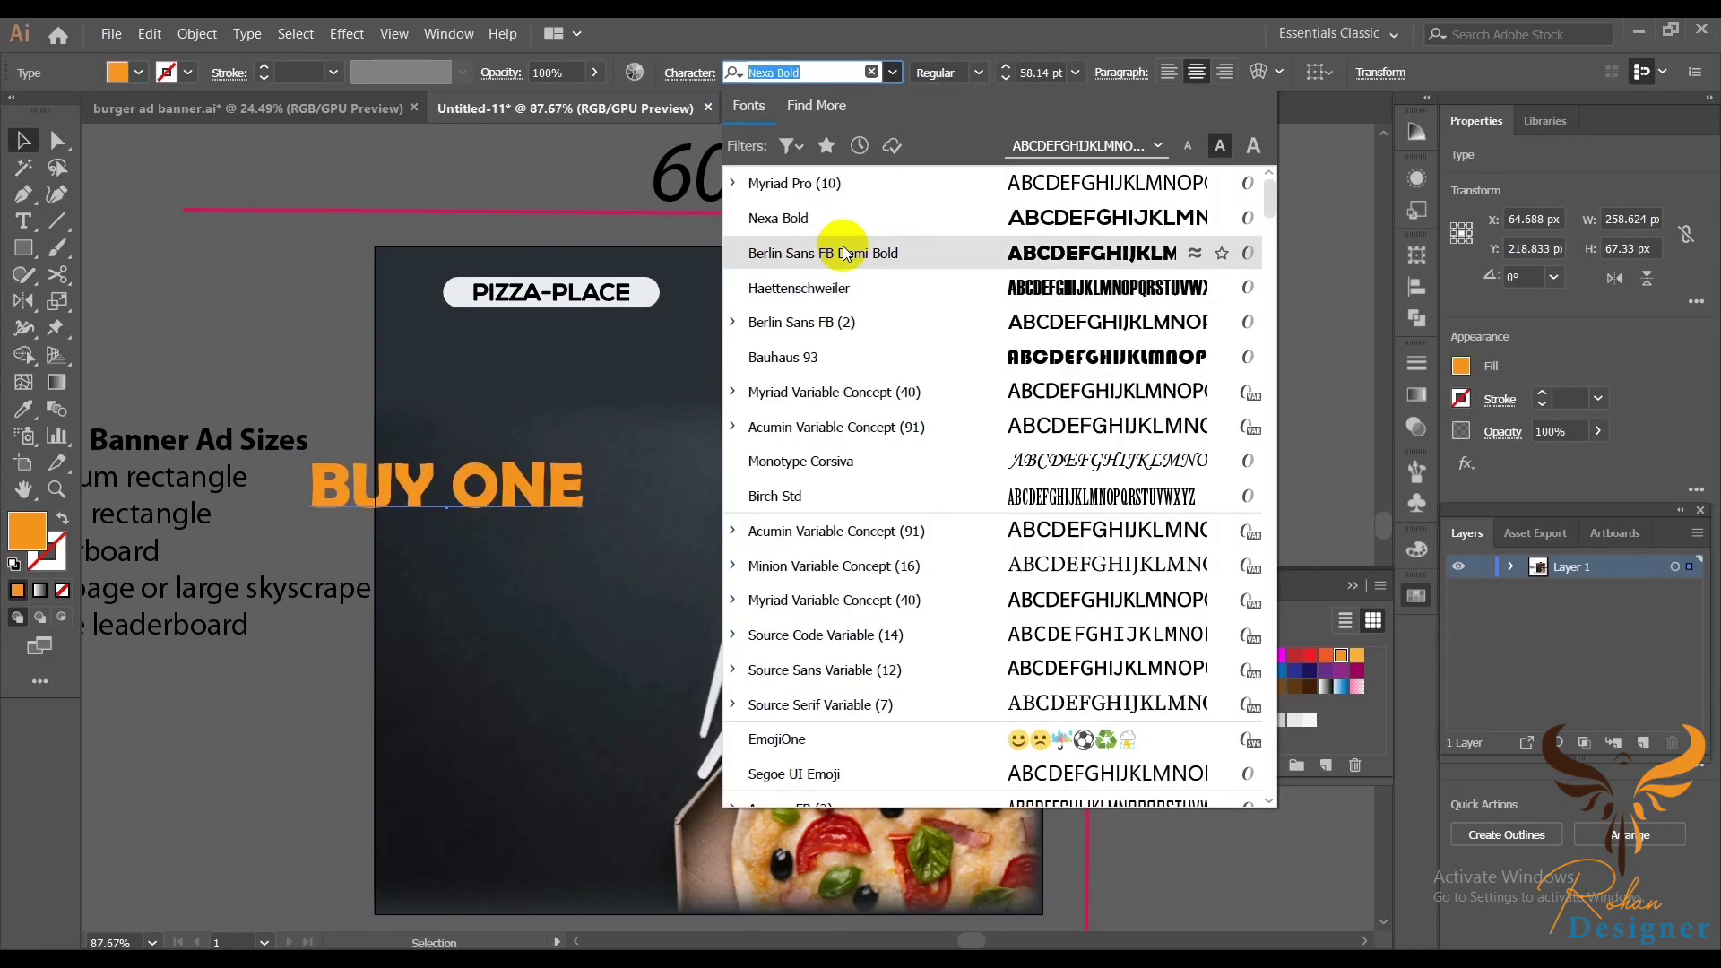
left_click(901, 254)
- Set BUY ONE to 48 pt and position it beneath the PIZZA-PLACE label
left_click_drag(422, 457, 521, 351)
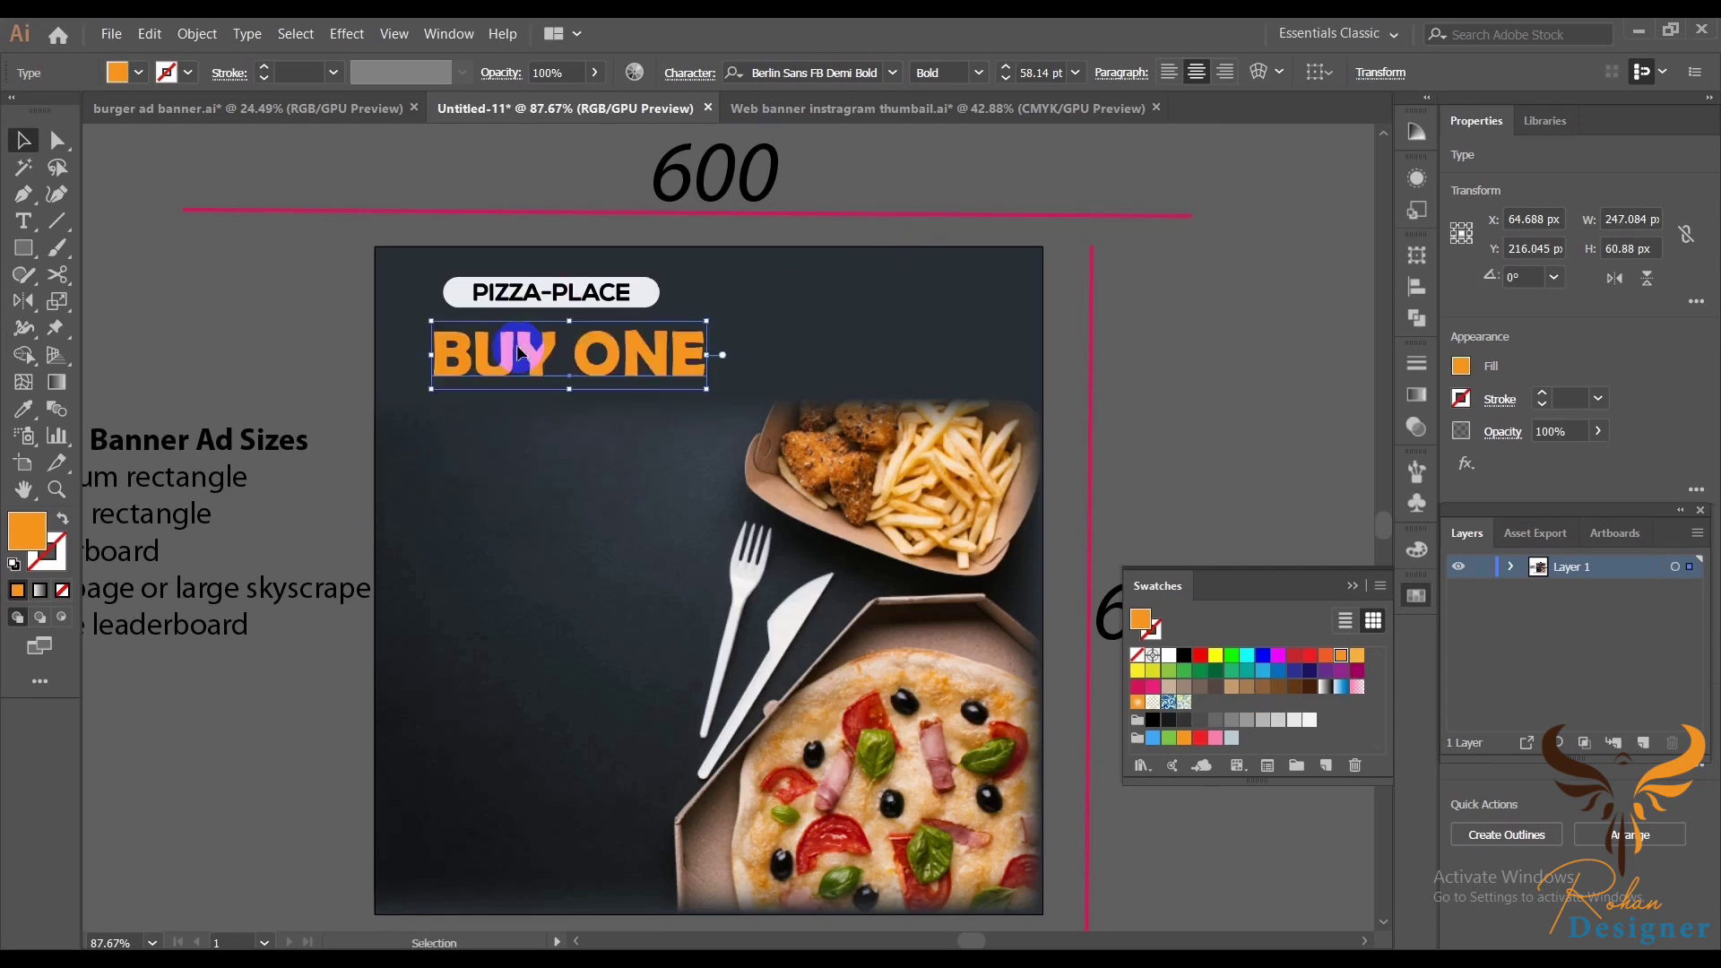
left_click(1076, 73)
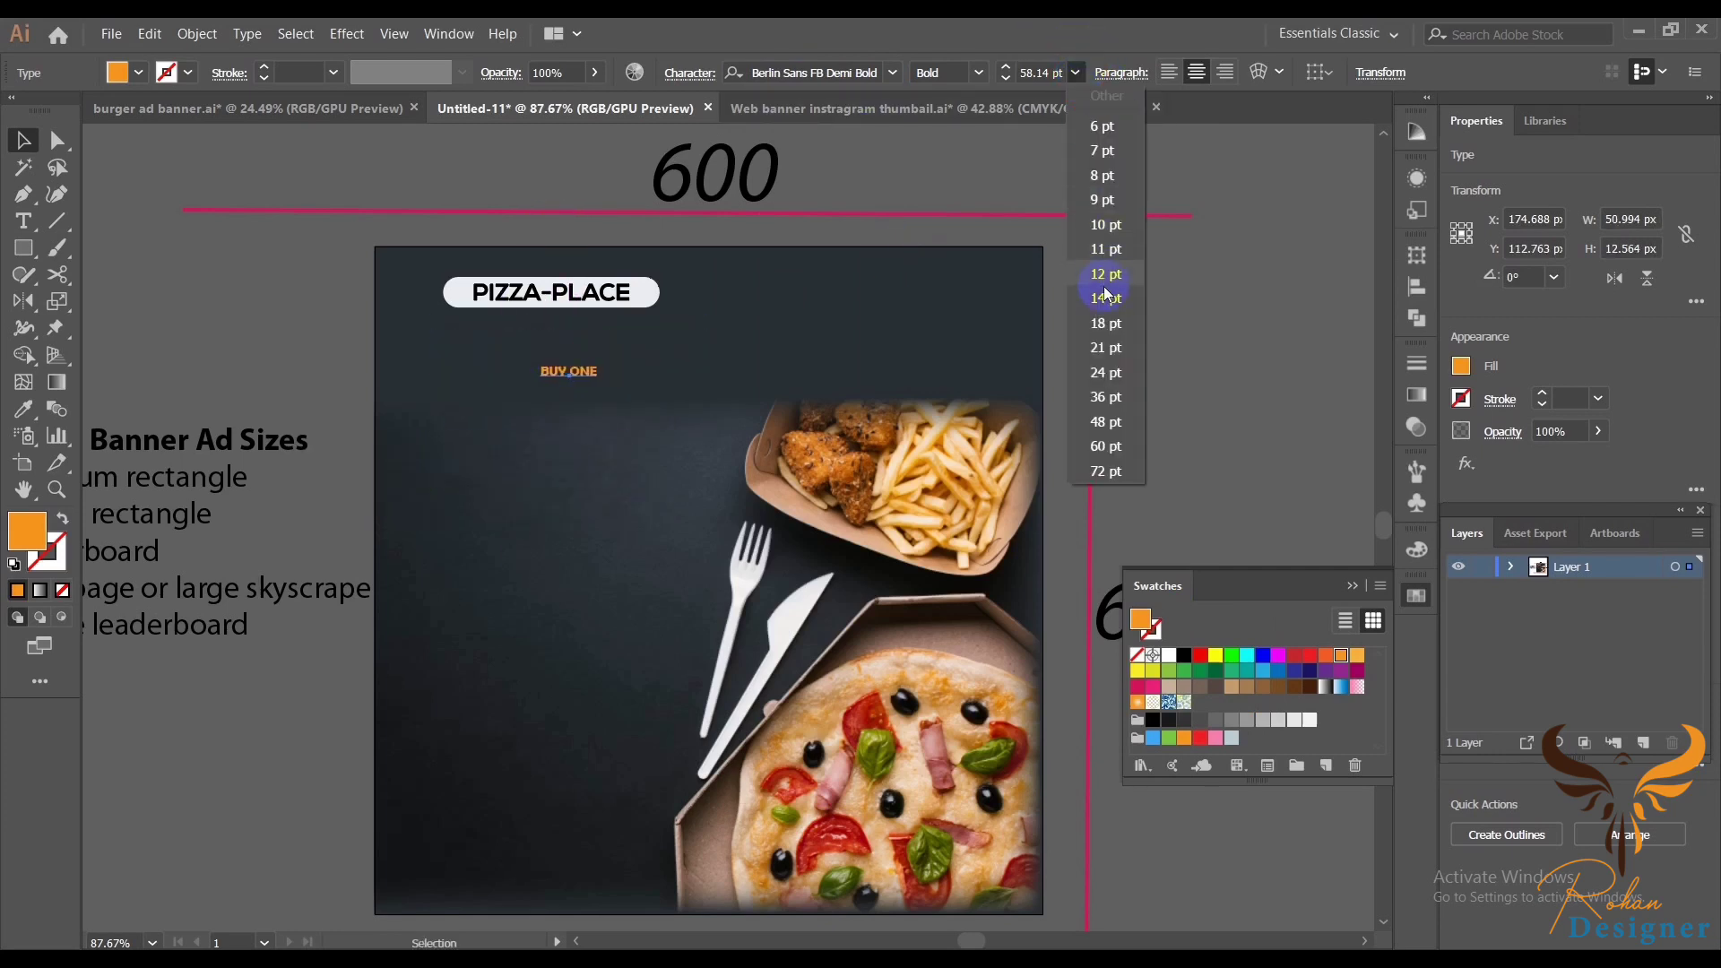
left_click(1107, 422)
mouse_move(537, 358)
left_mouse_down()
mouse_move(507, 305)
mouse_move(475, 386)
left_mouse_up()
scroll(645, 481, "up", 3)
- Change the copied line to 'GET ONE' and line it up with BUY ONE
left_click(23, 221)
left_click(725, 373)
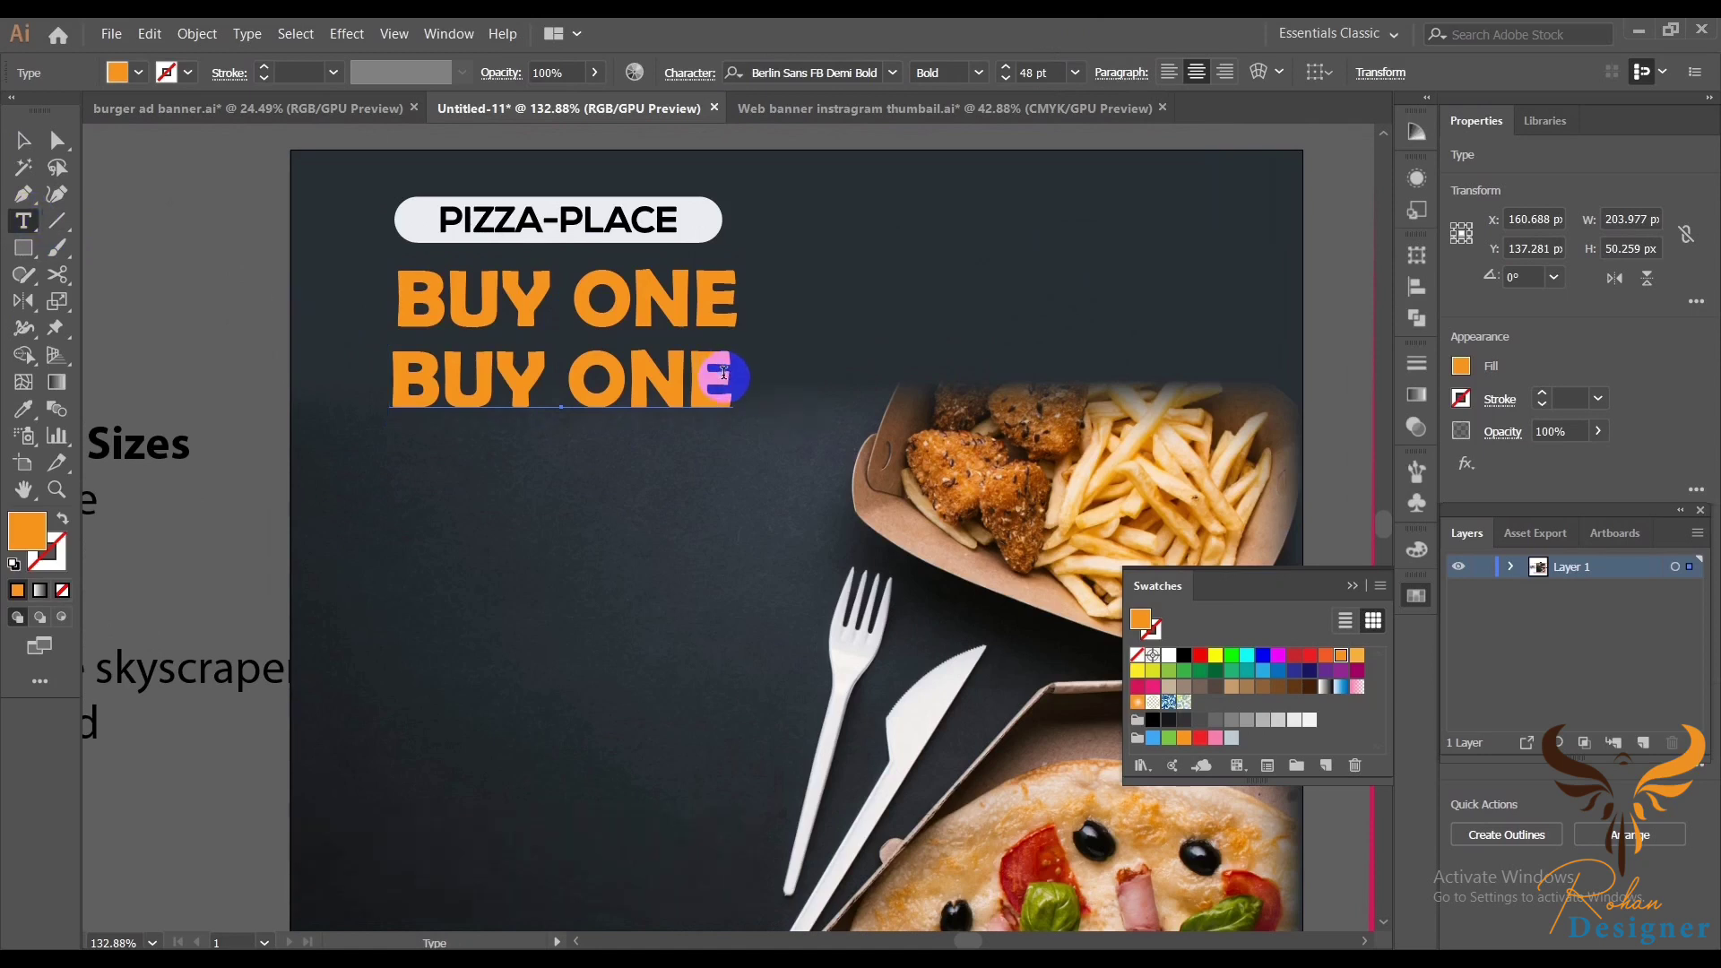
key("BackSpace")
key("BackSpace")
key("BackSpace")
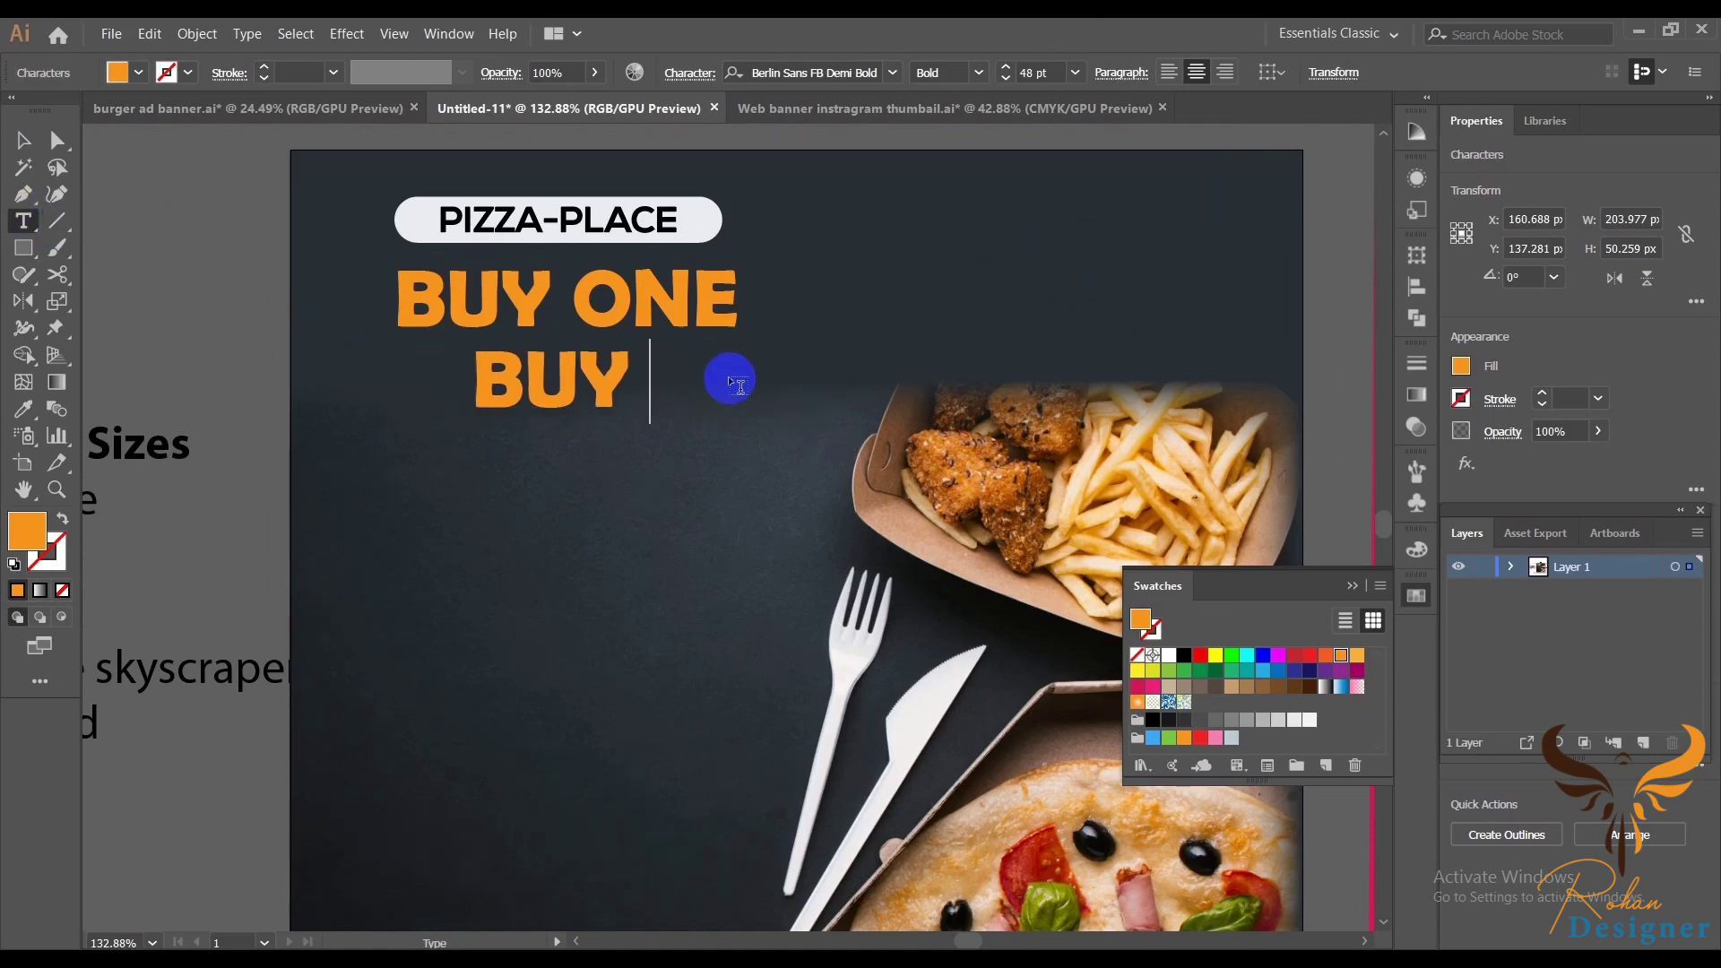
key("BackSpace")
key("BackSpace")
key("BackSpace")
type("GET ")
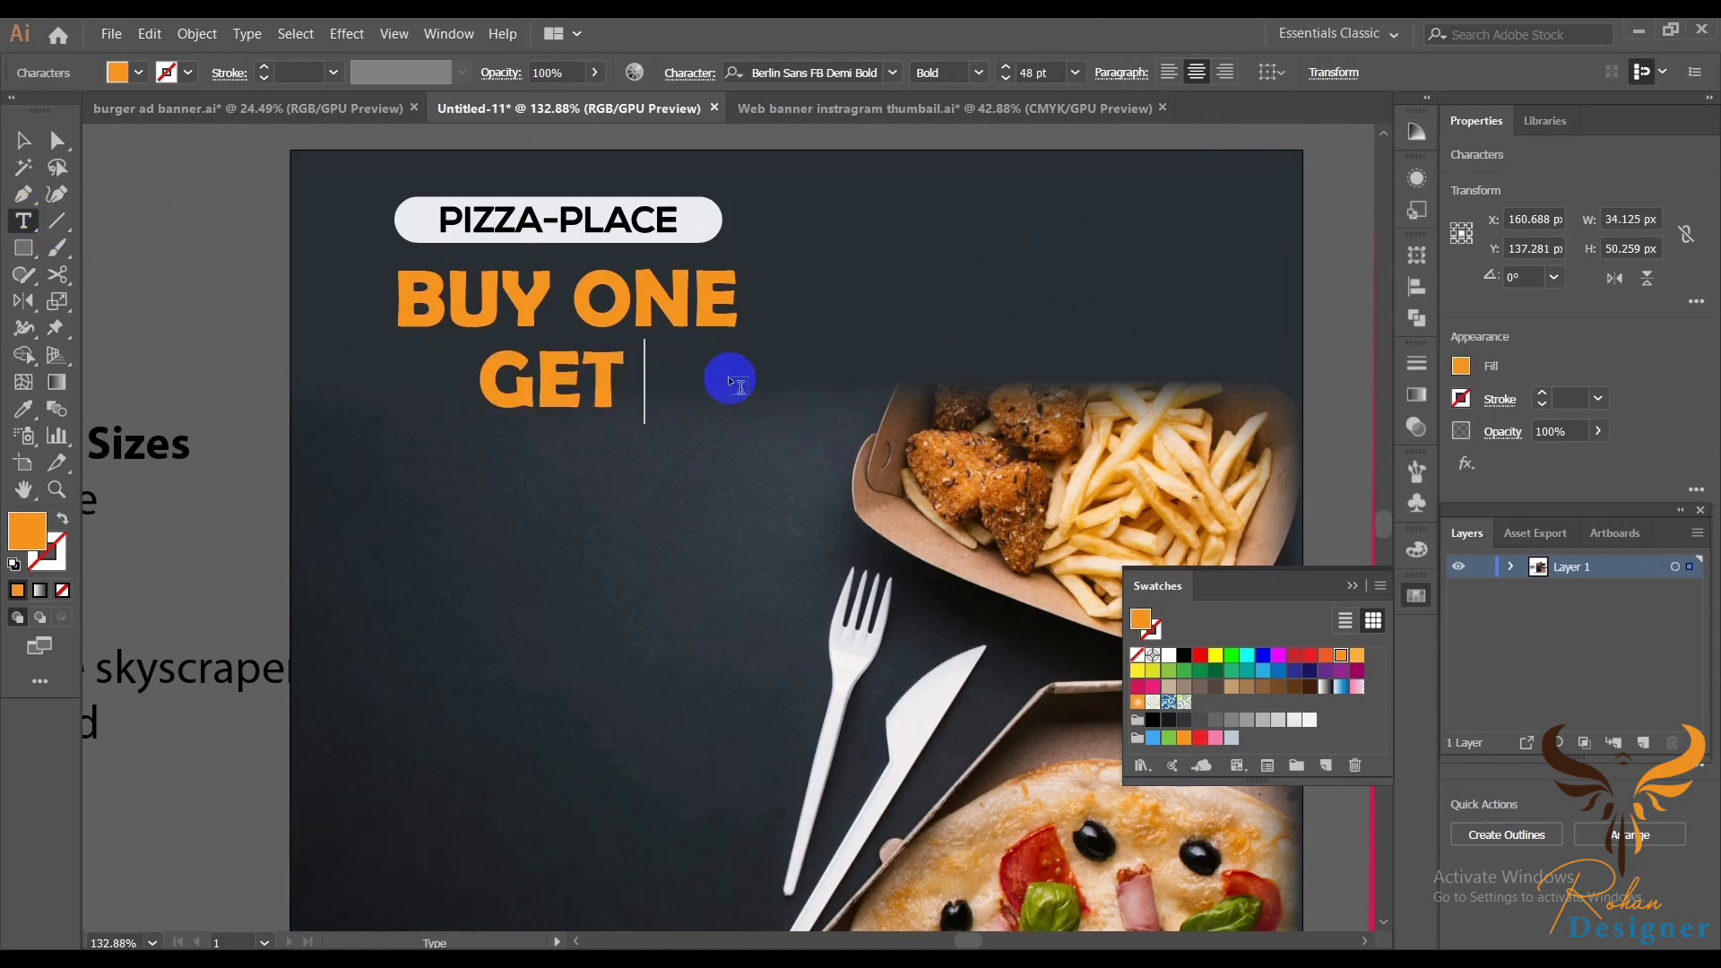
type("ONE")
left_click(22, 141)
left_click_drag(511, 373, 502, 373)
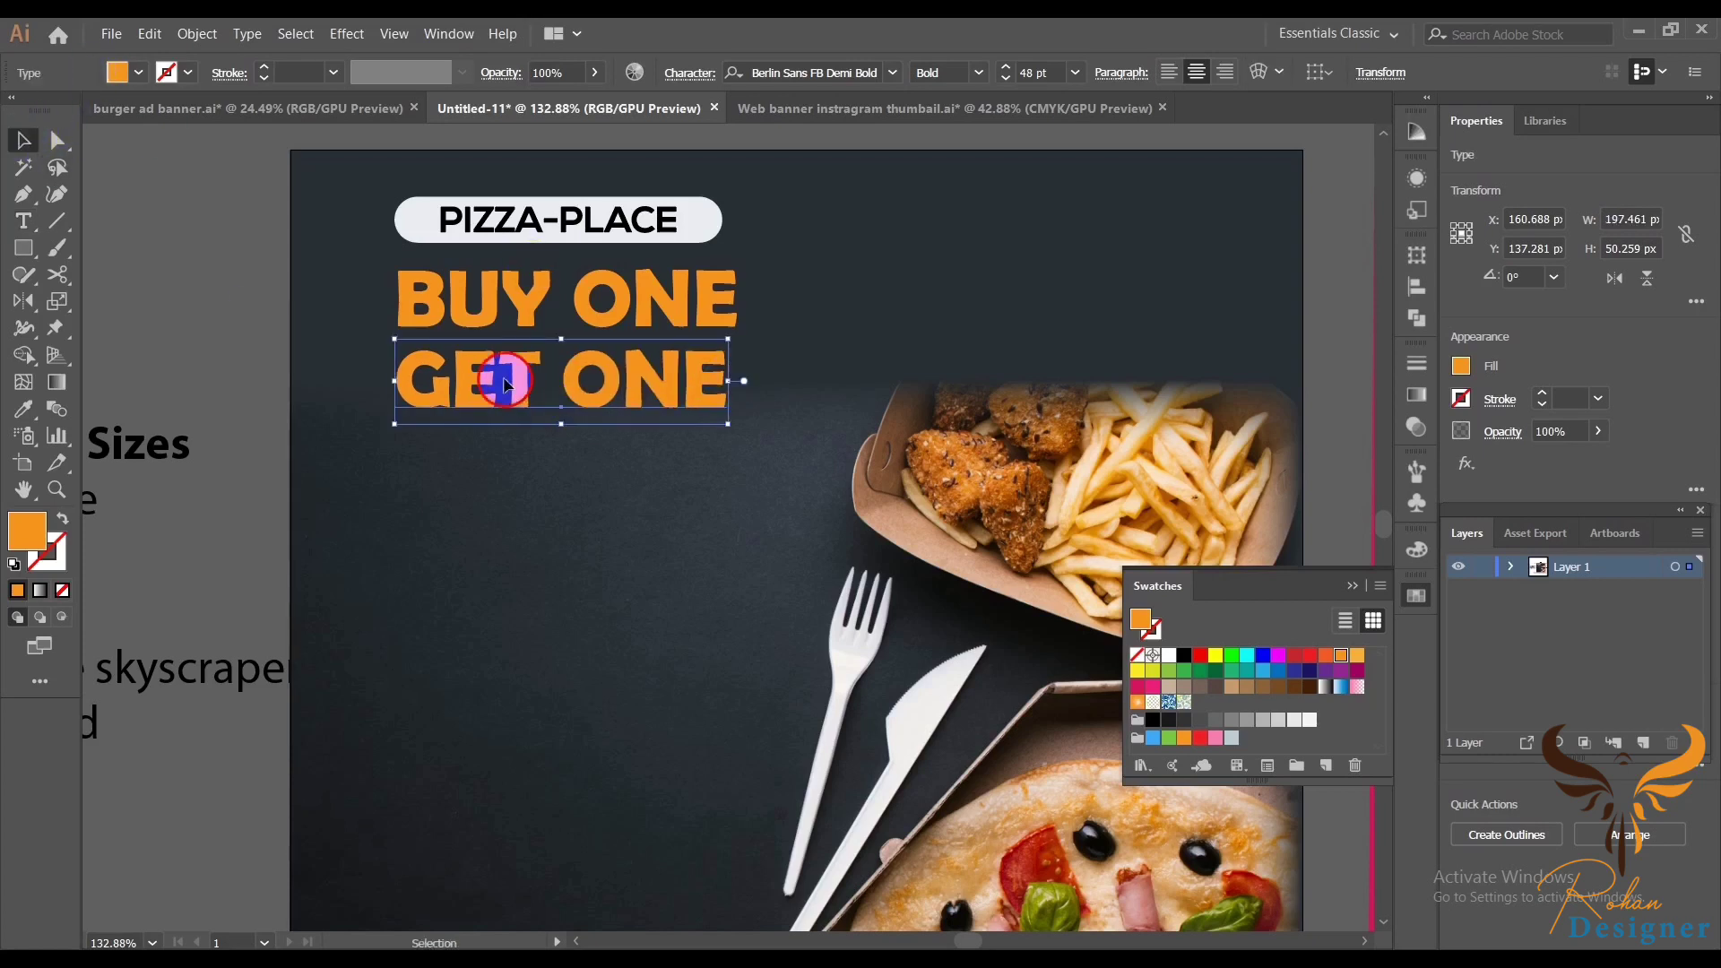
left_click(462, 420)
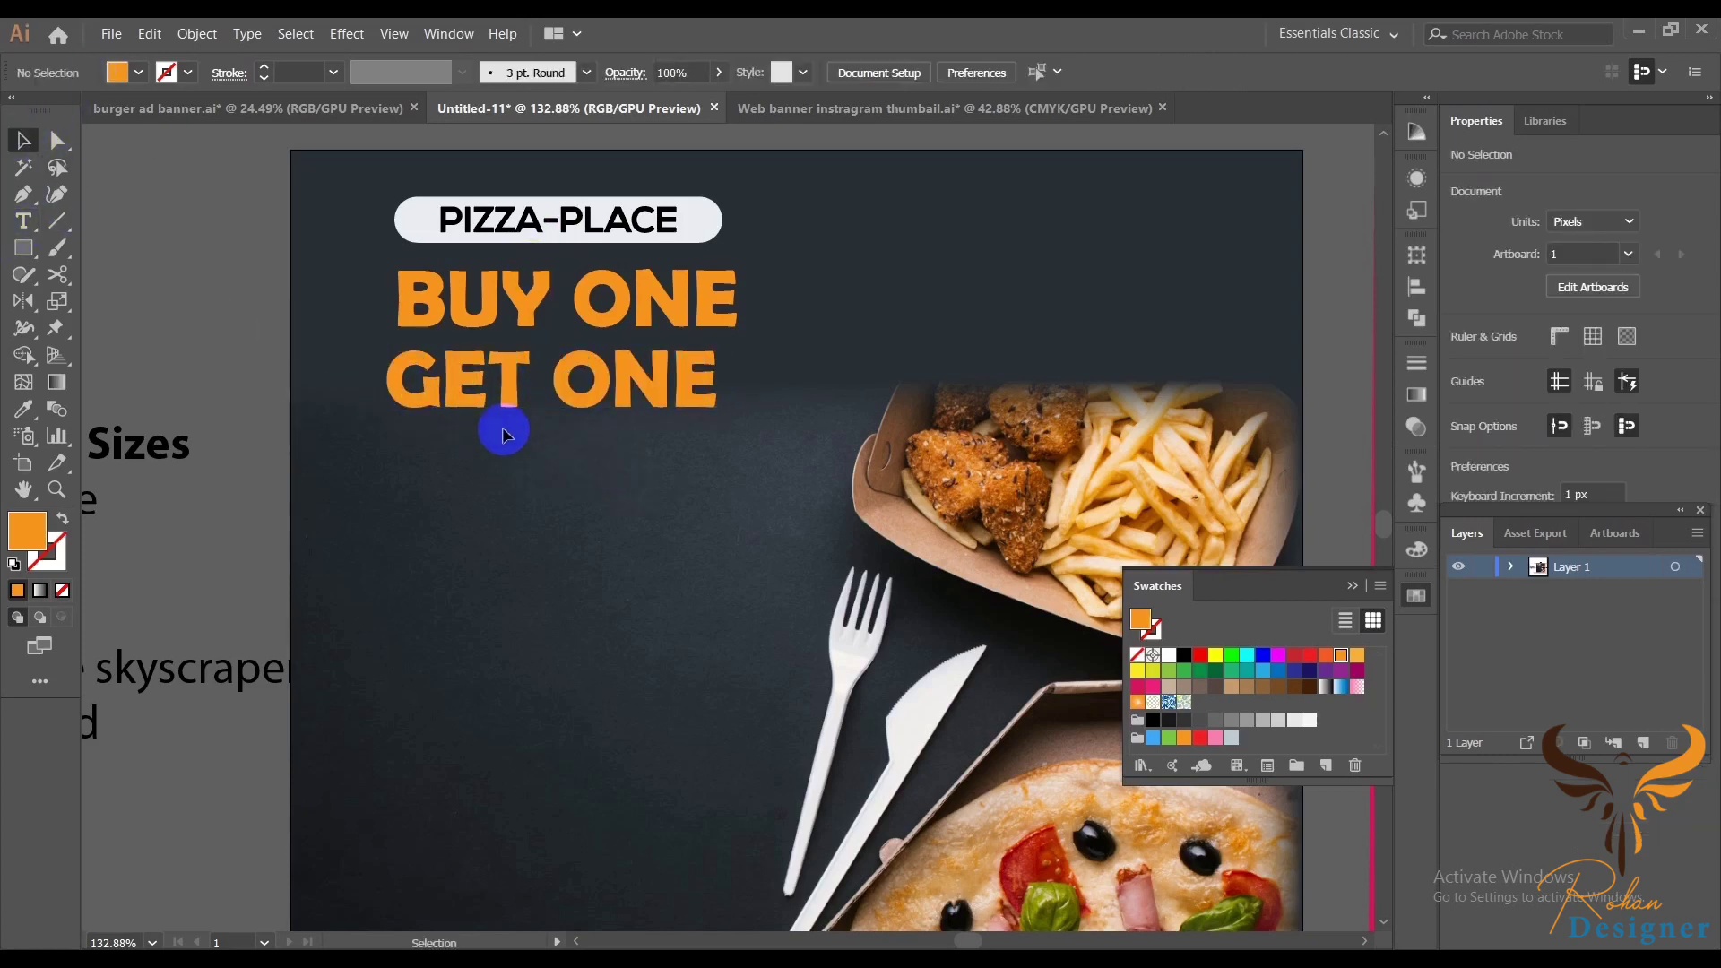
- Group the BUY ONE and GET ONE lines together
left_click_drag(353, 267, 485, 355)
left_click_drag(696, 421, 772, 427)
right_click(853, 277)
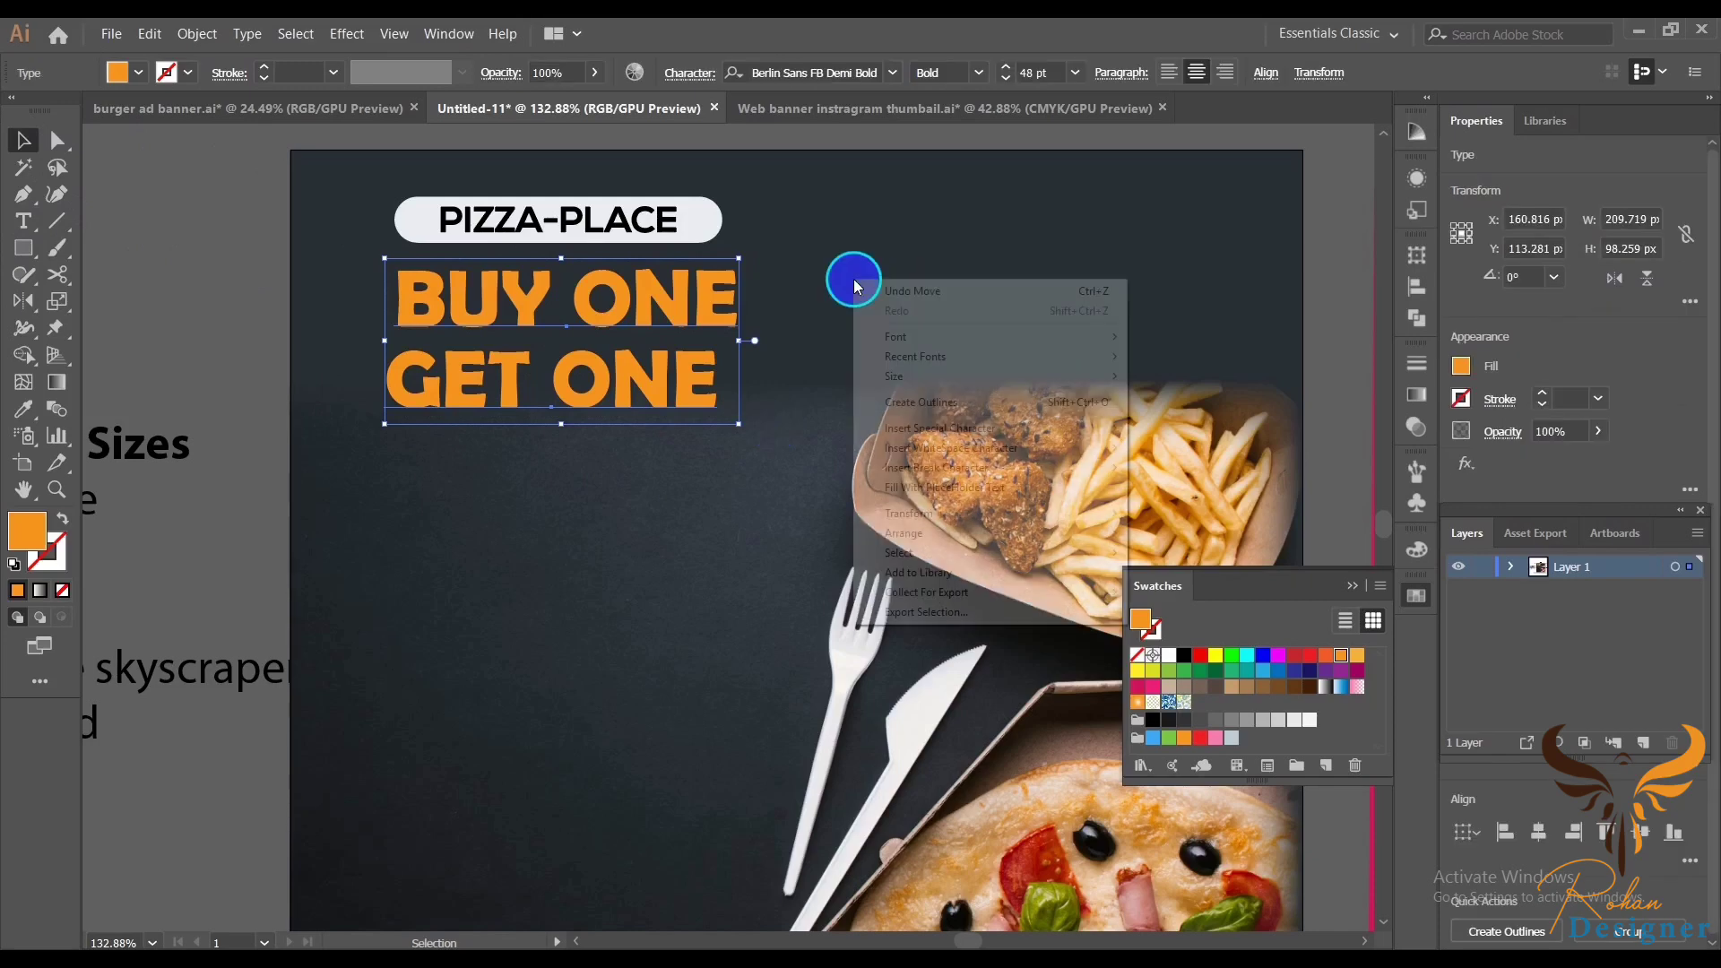
left_click(906, 396)
left_click(865, 301)
- Group the PIZZA-PLACE text with its pill and left-align it with the headline
scroll(876, 269, "up", 2)
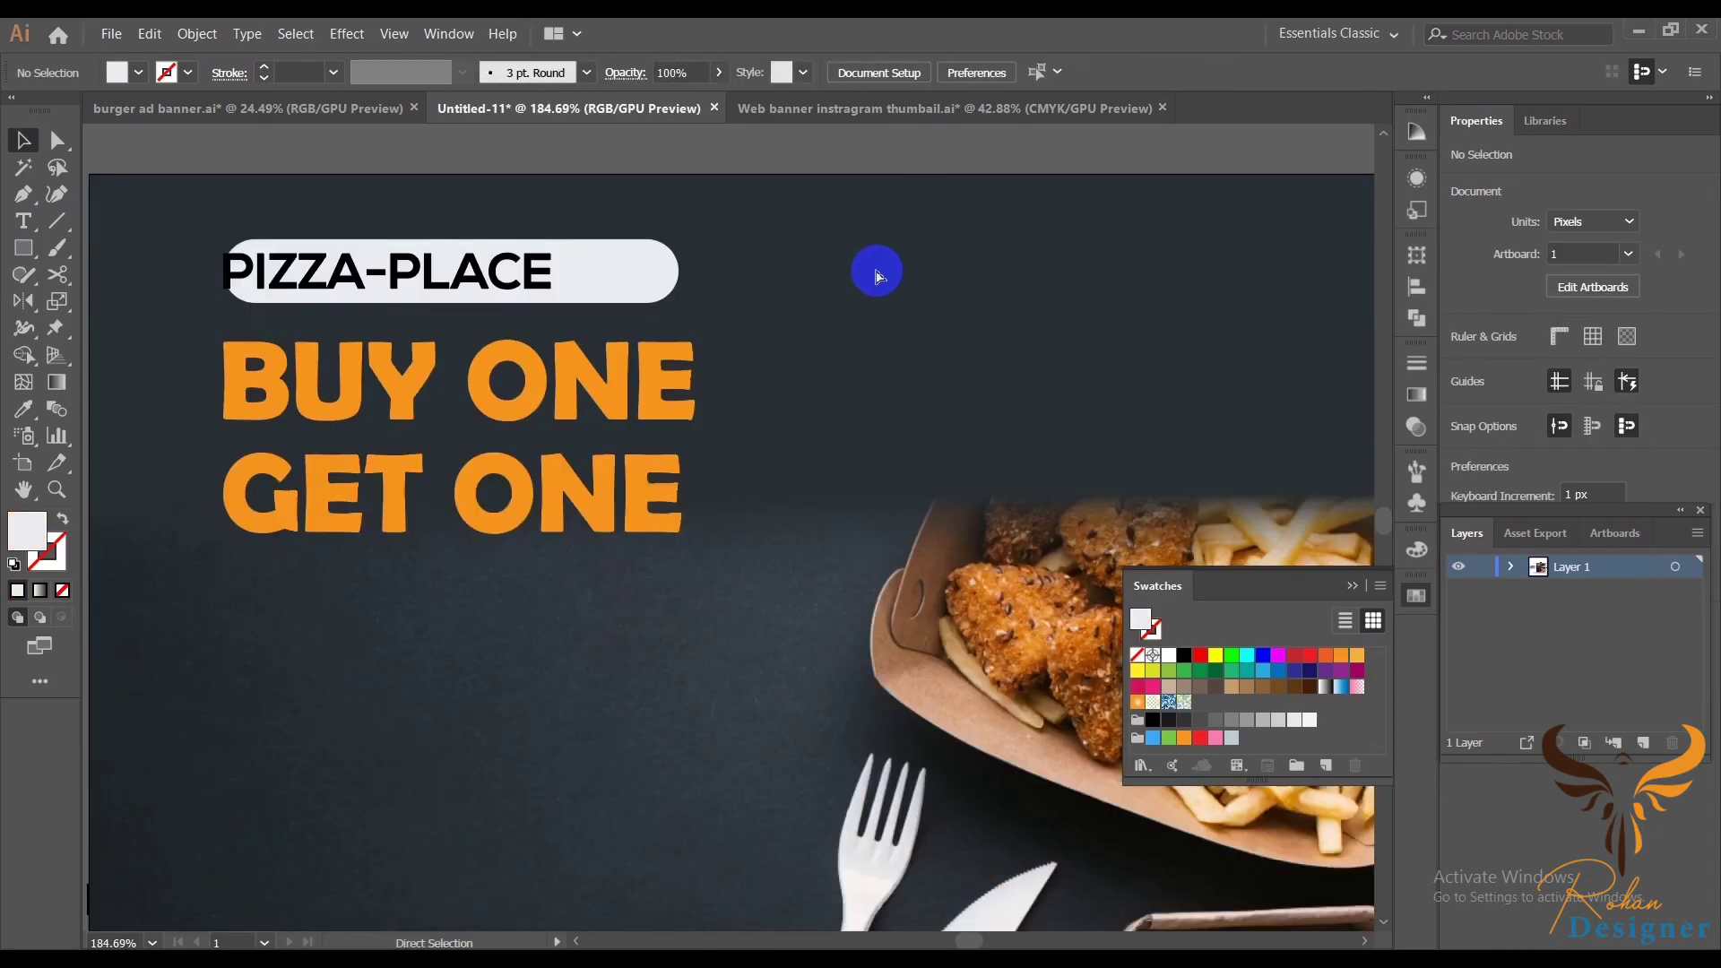
left_click(647, 278)
left_click(677, 269, "shift")
right_click(780, 256)
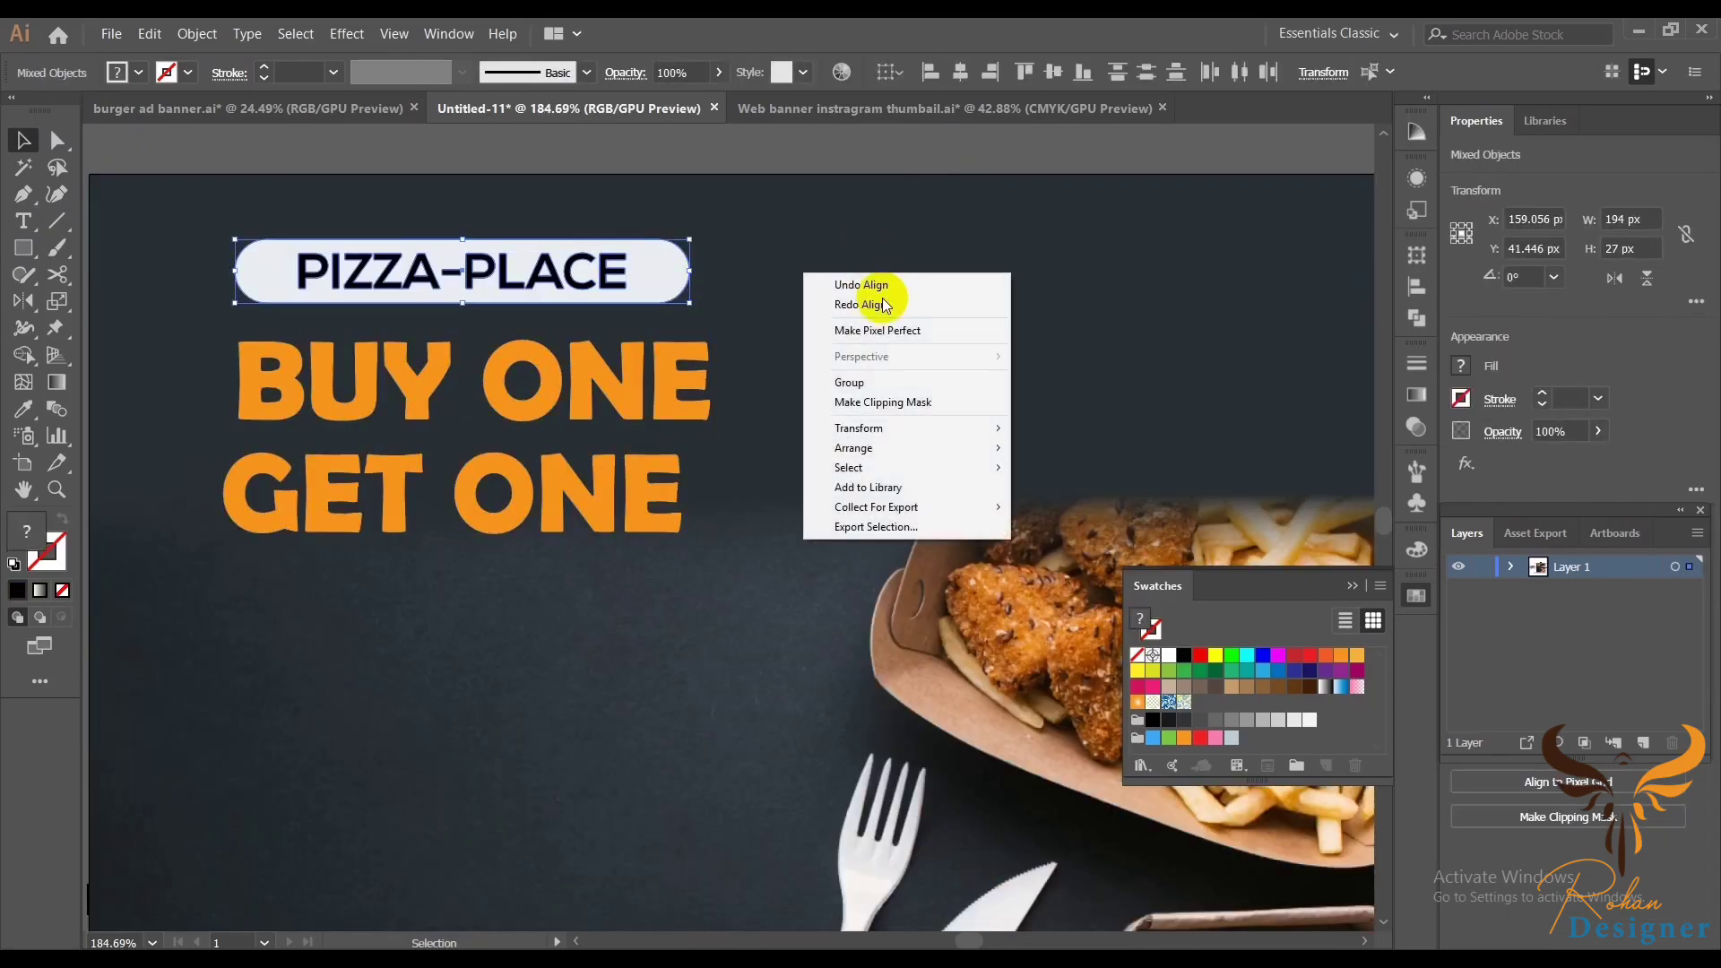
left_click(865, 381)
left_click(500, 373)
left_click(338, 261, "shift")
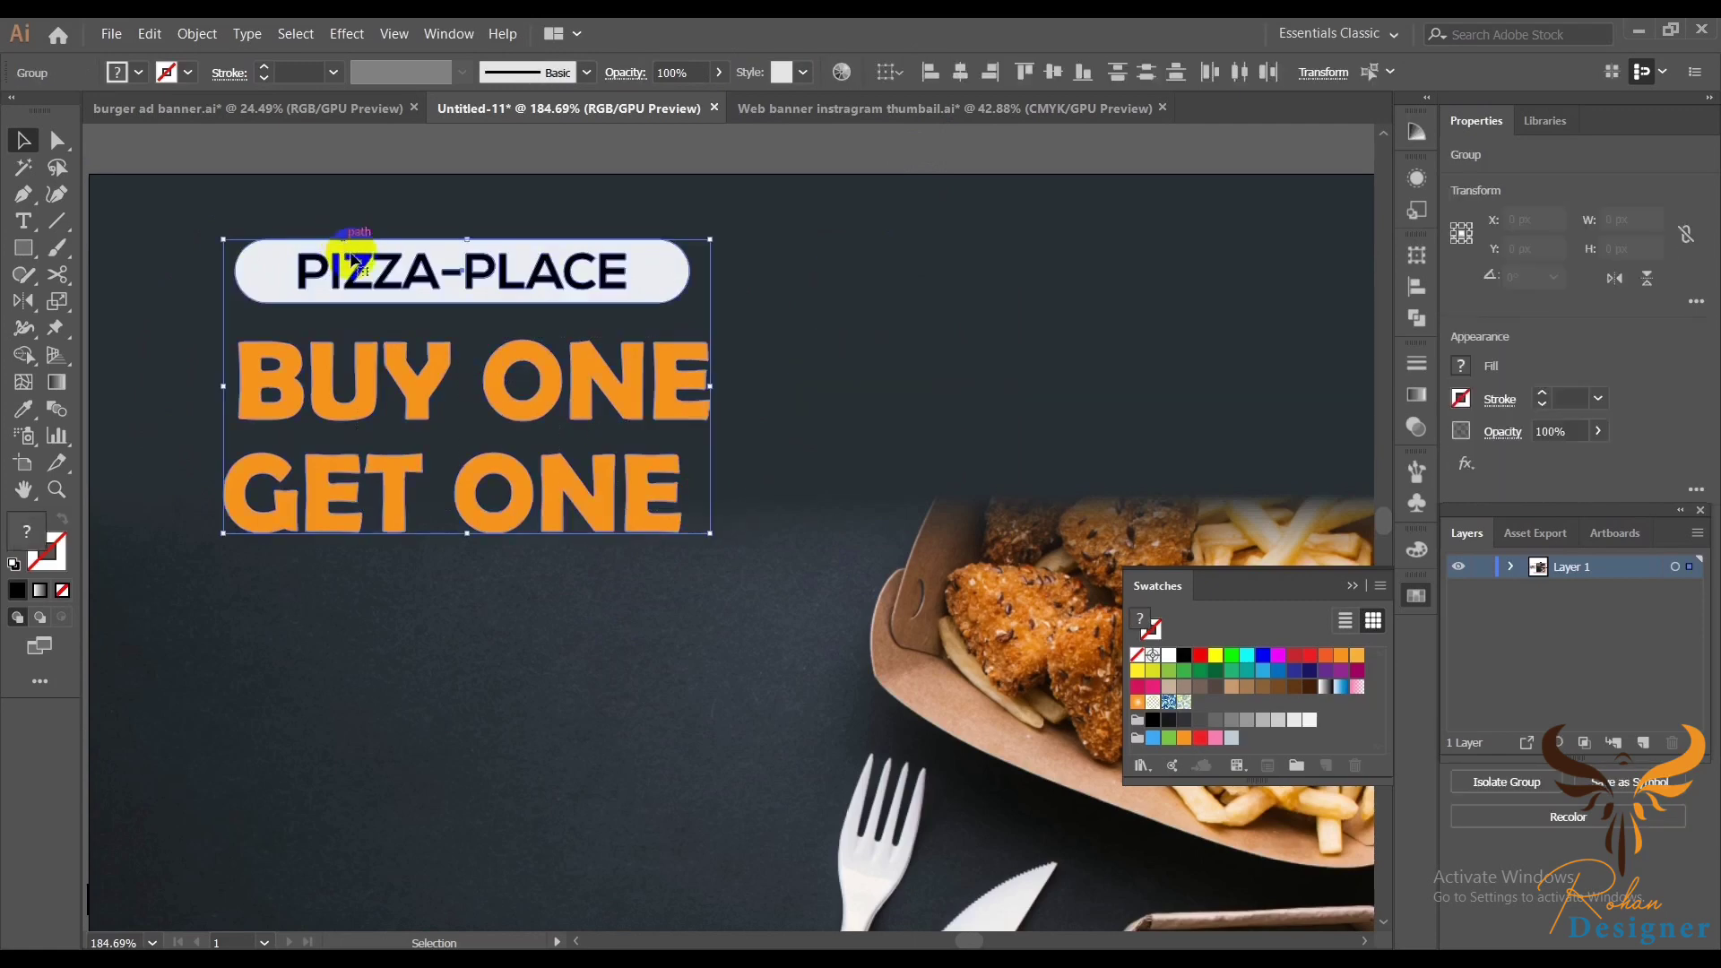
left_click(932, 72)
left_click(864, 320)
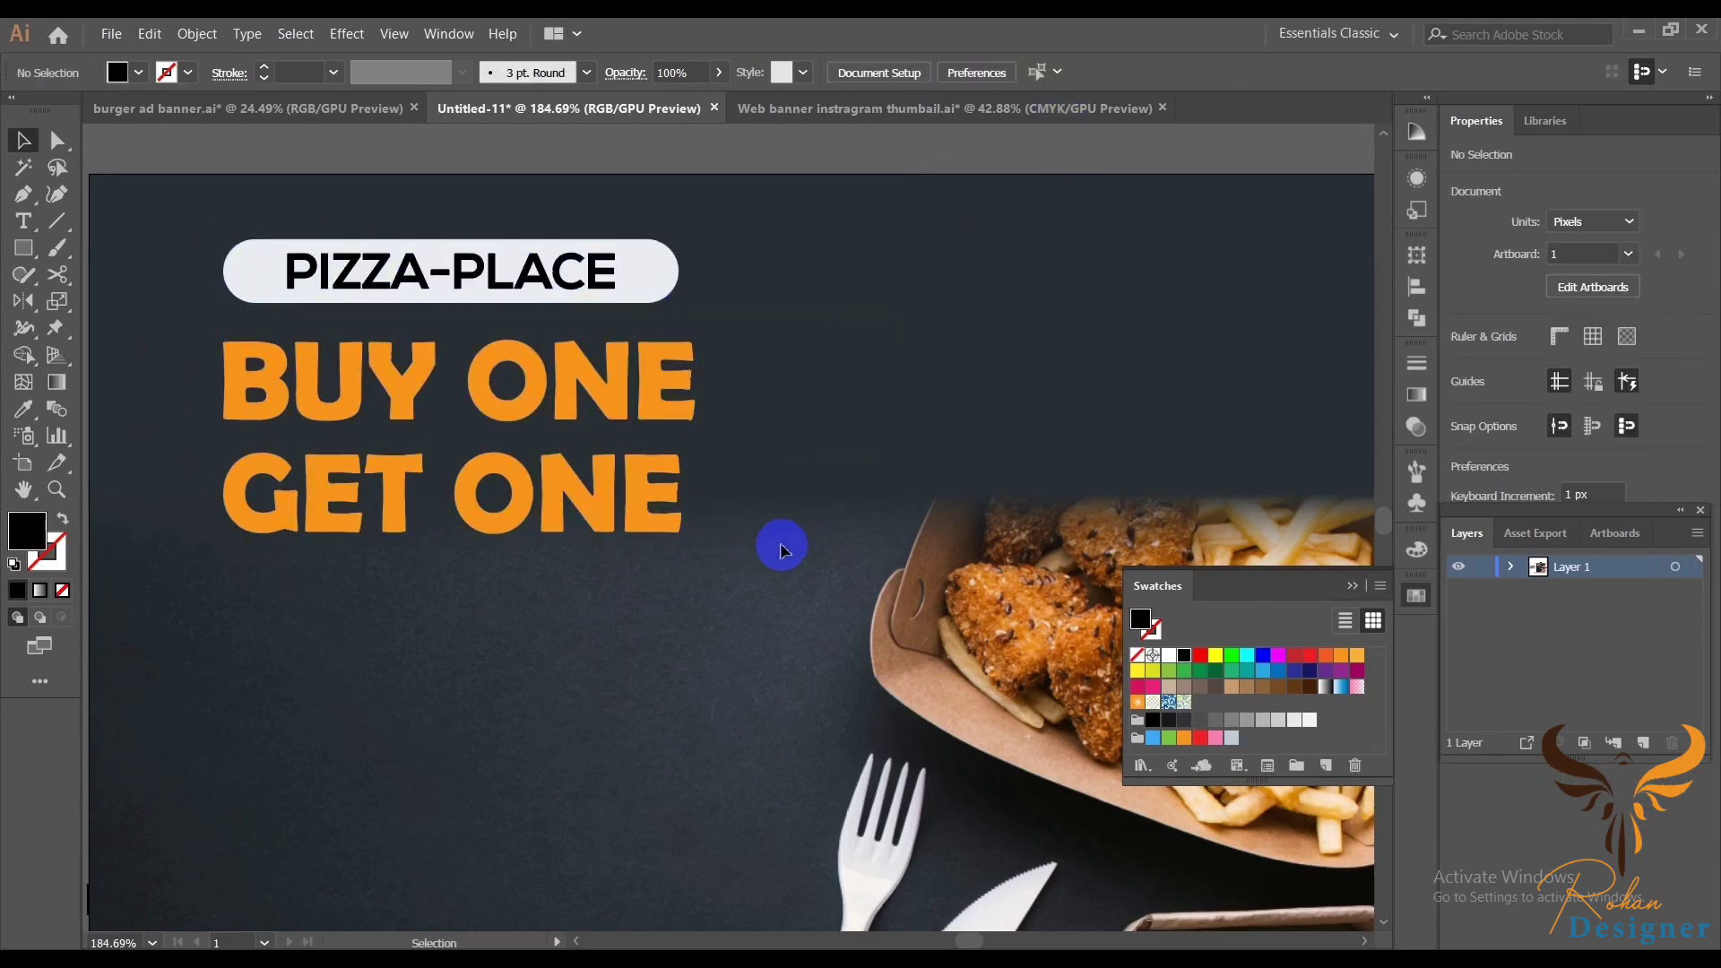
scroll(717, 556, "down", 2)
left_click_drag(726, 550, 713, 520)
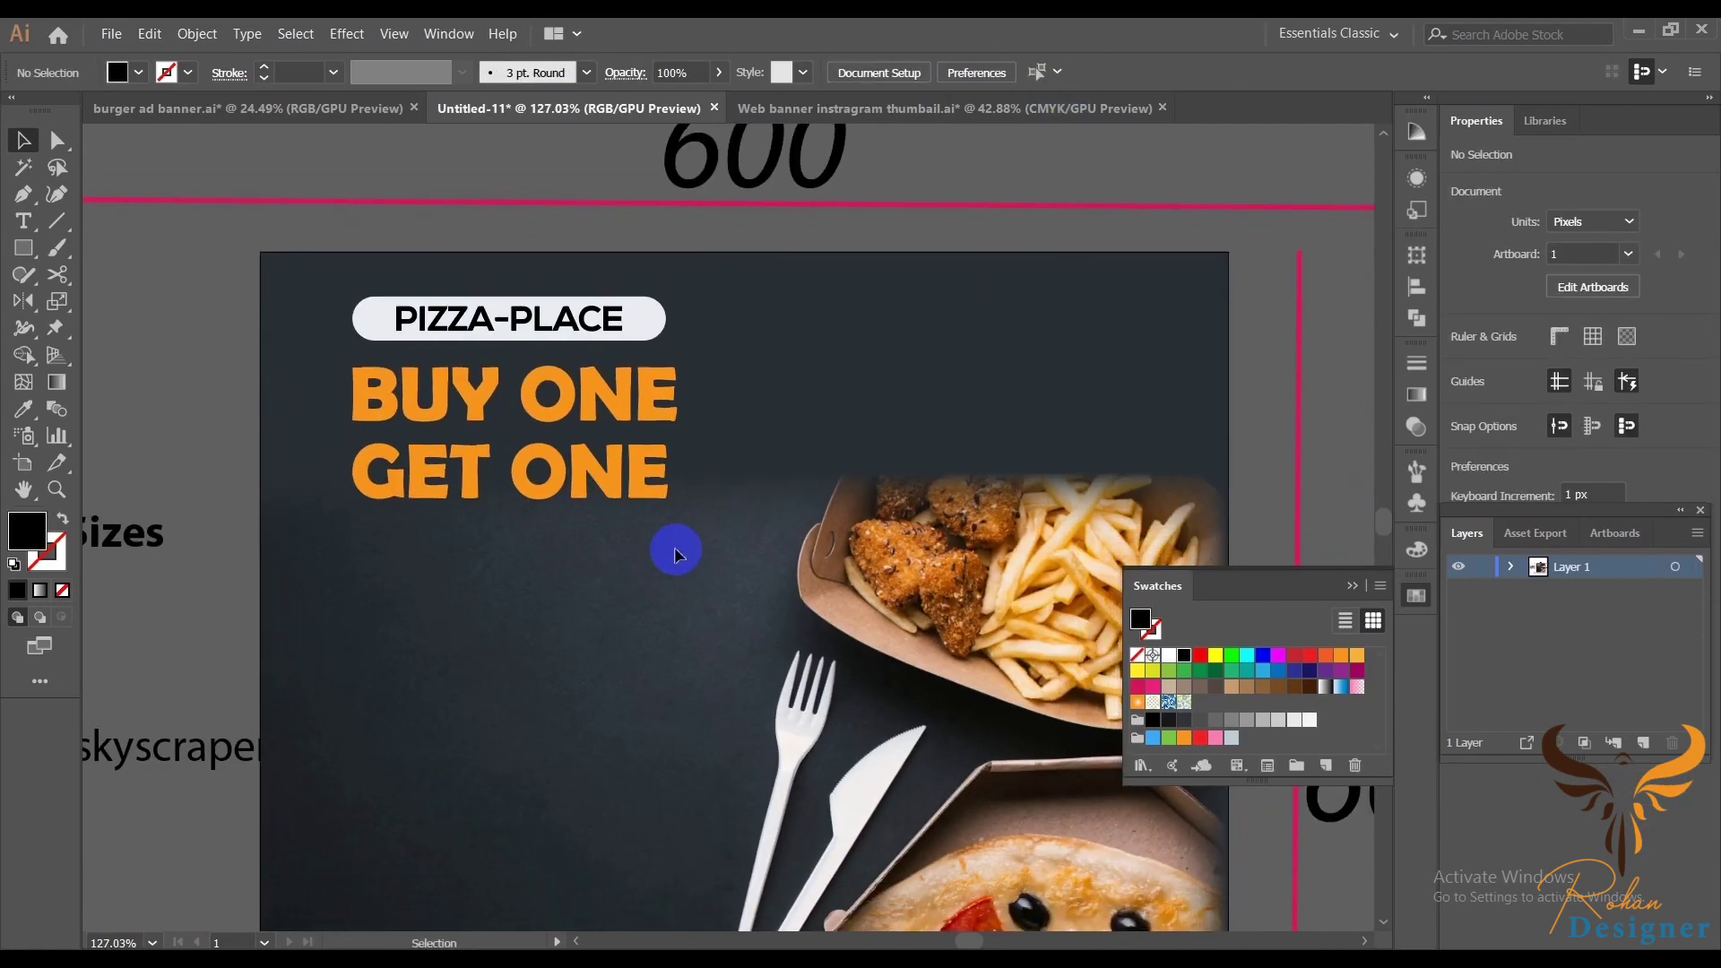
- Nudge the BUY ONE GET ONE headline down two steps
left_click(396, 381)
key("Down")
key("Down")
key("Down")
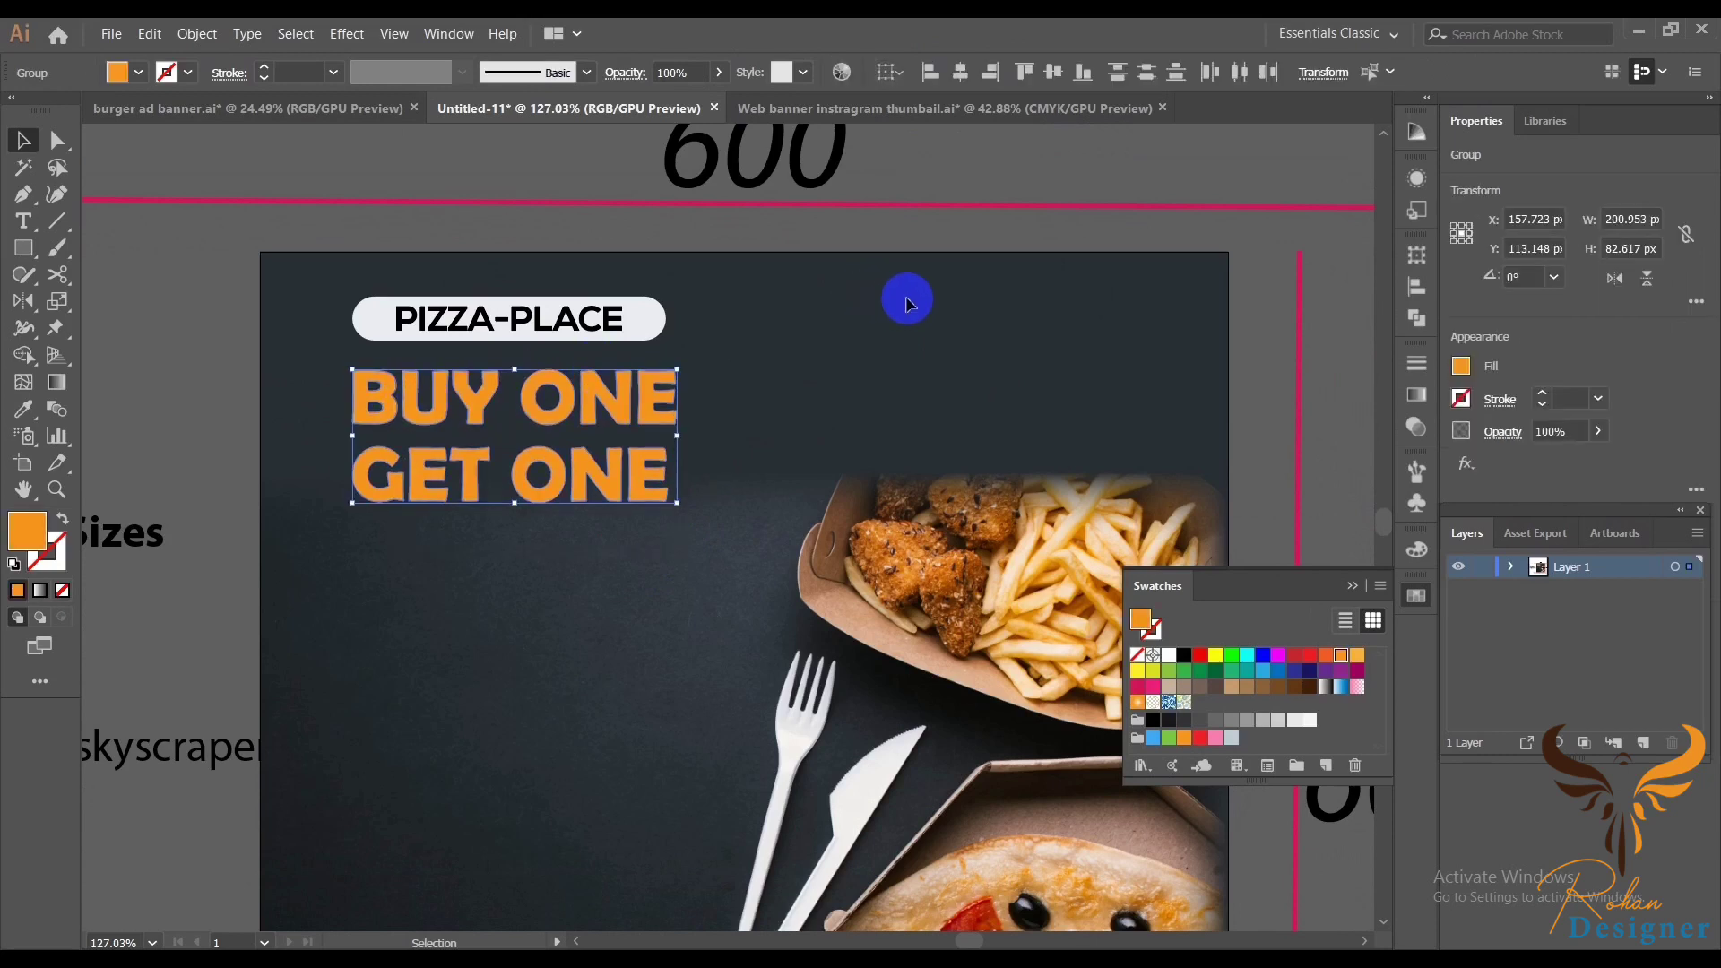
key("Down")
key("Down")
key("Down")
left_click(893, 339)
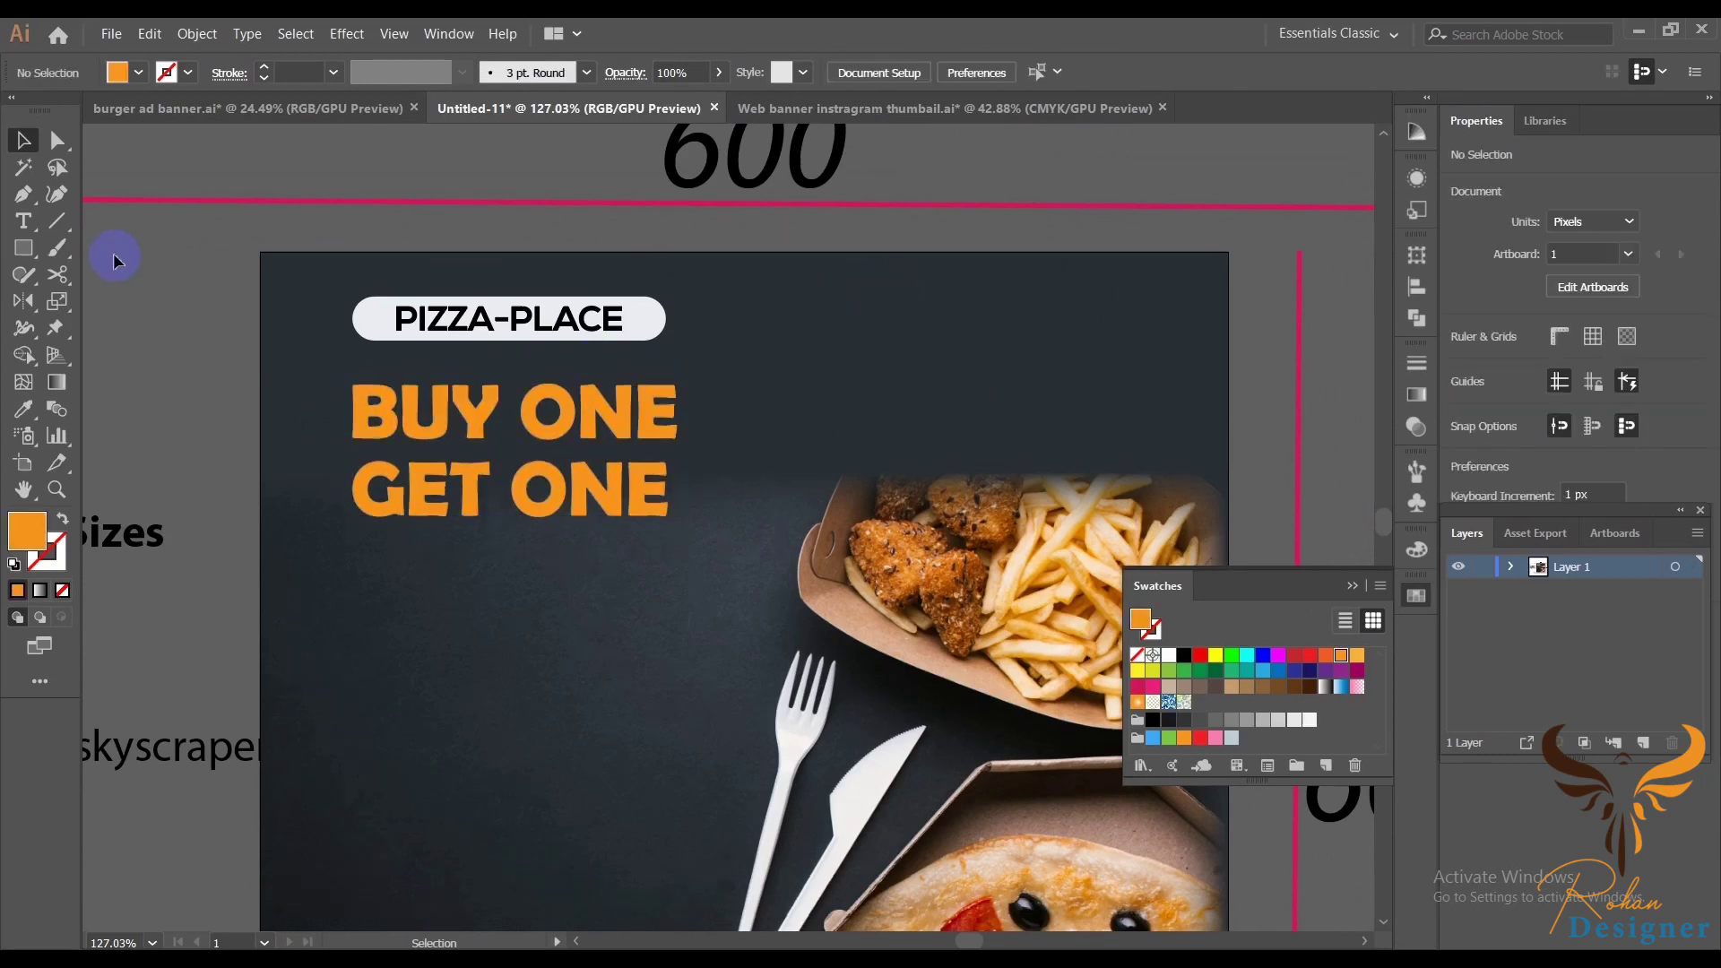
- Draw a 4 pt horizontal line under PIZZA-PLACE, expand it, and fill it red
left_click(59, 222)
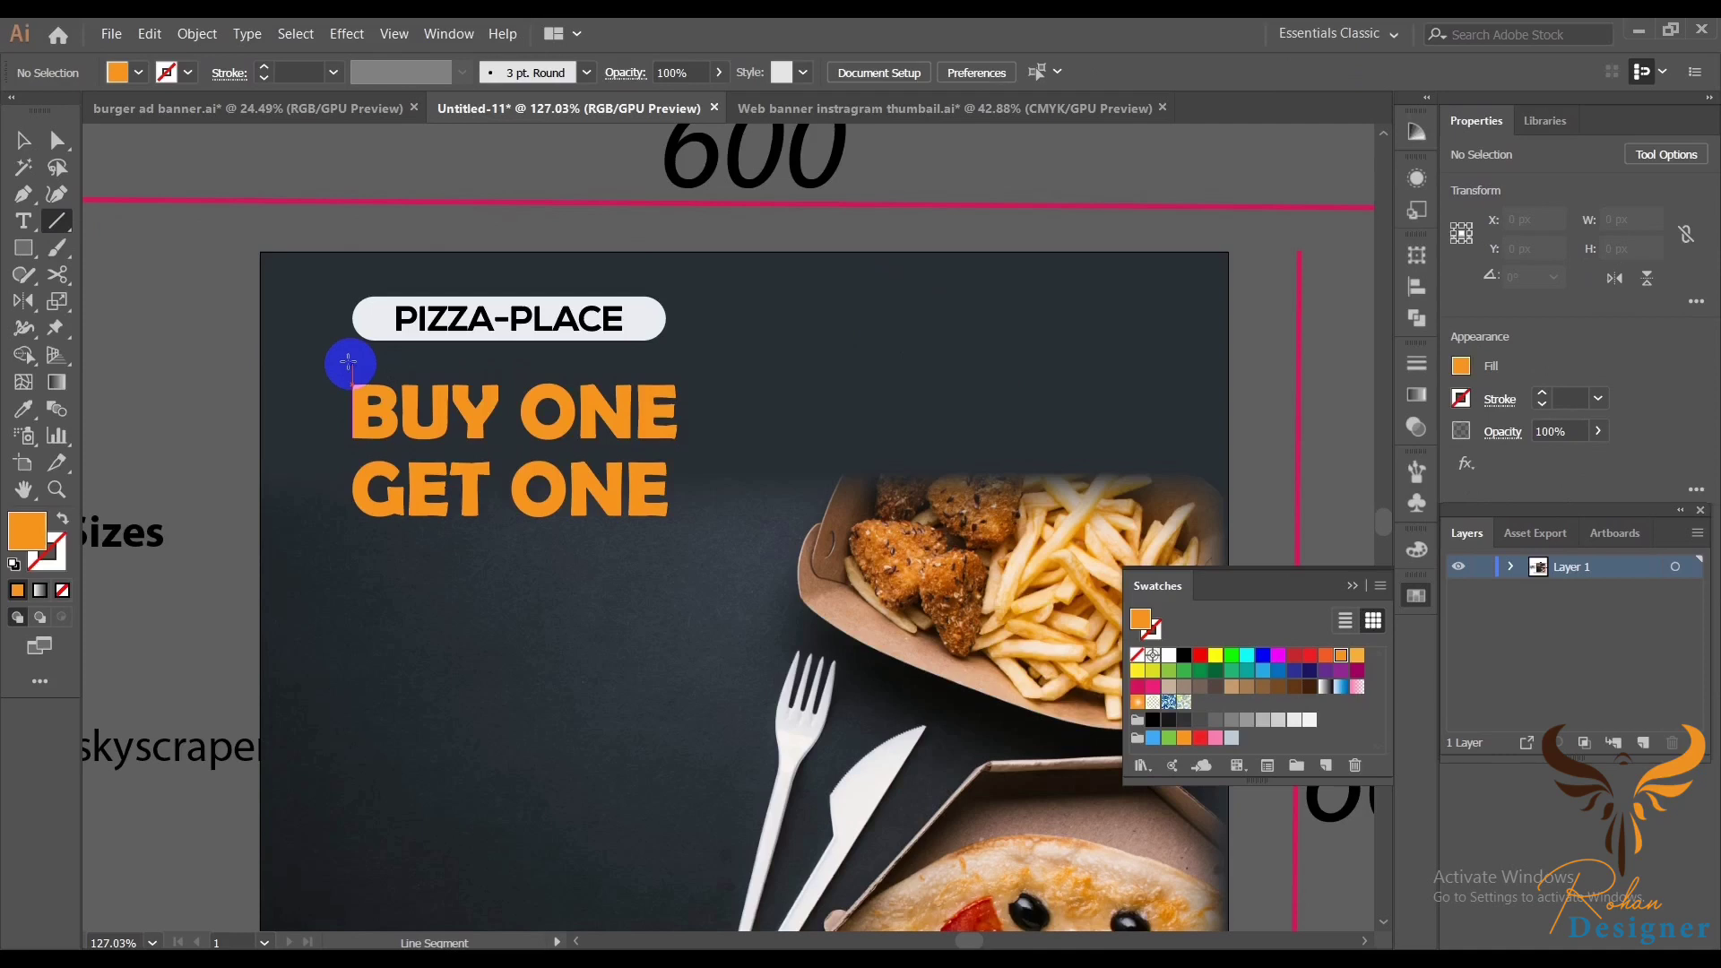
left_click_drag(349, 363, 665, 364)
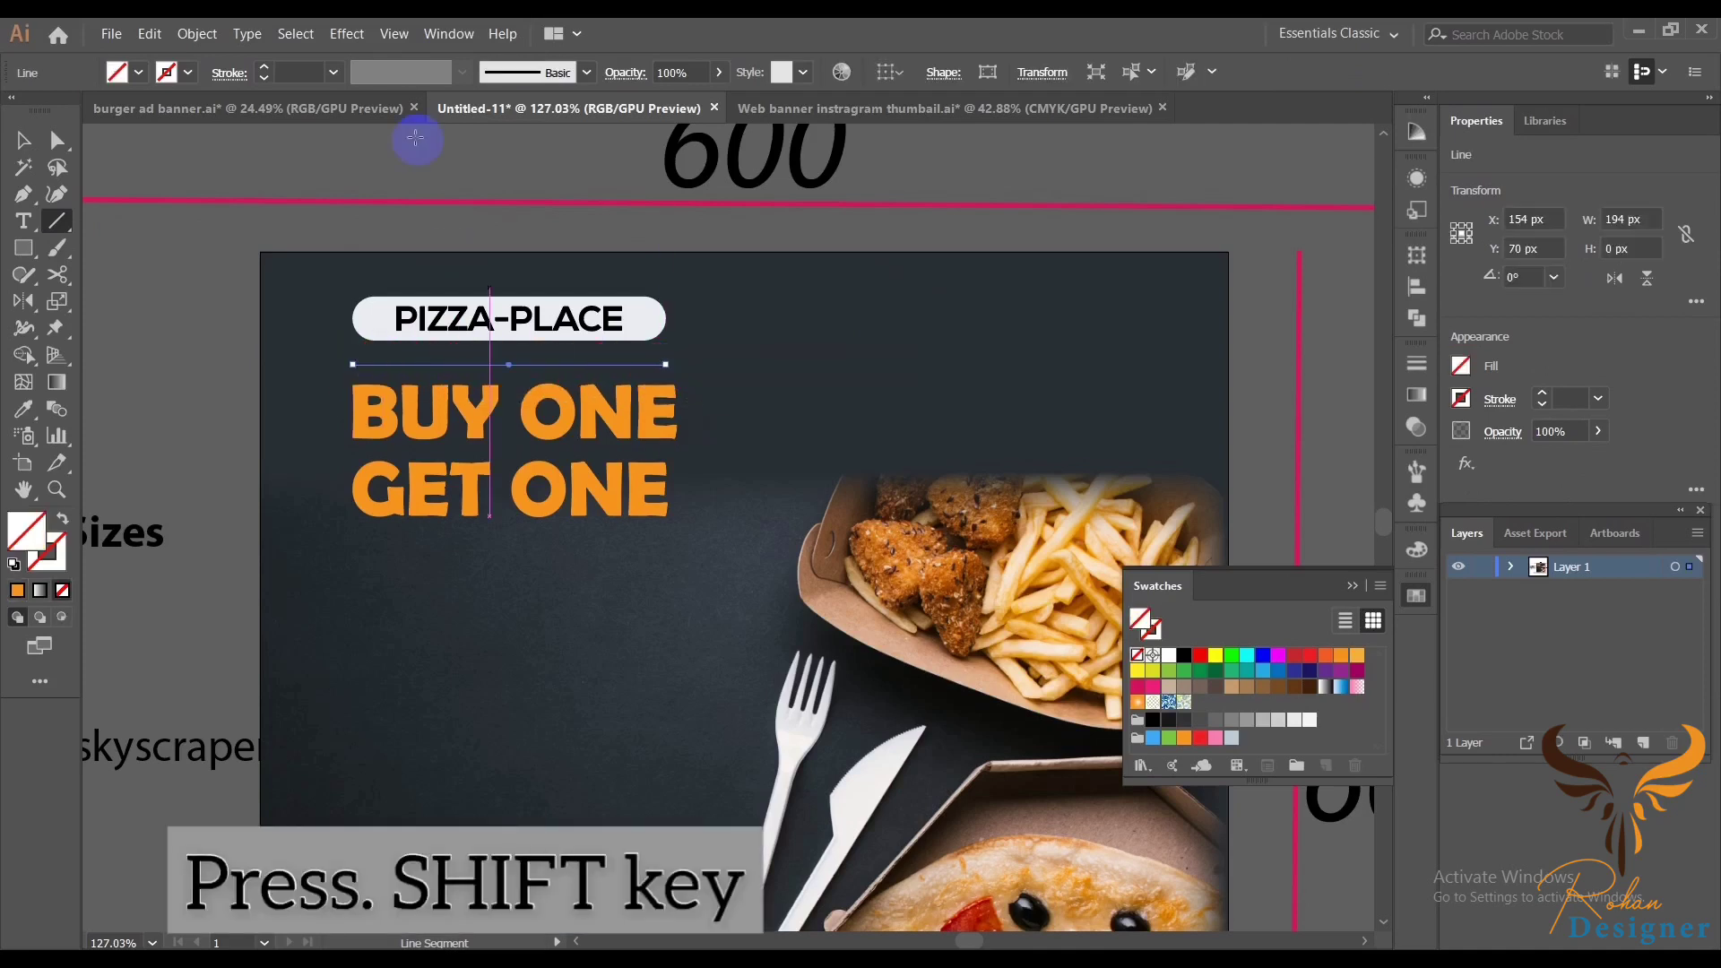
left_click(295, 72)
type("4")
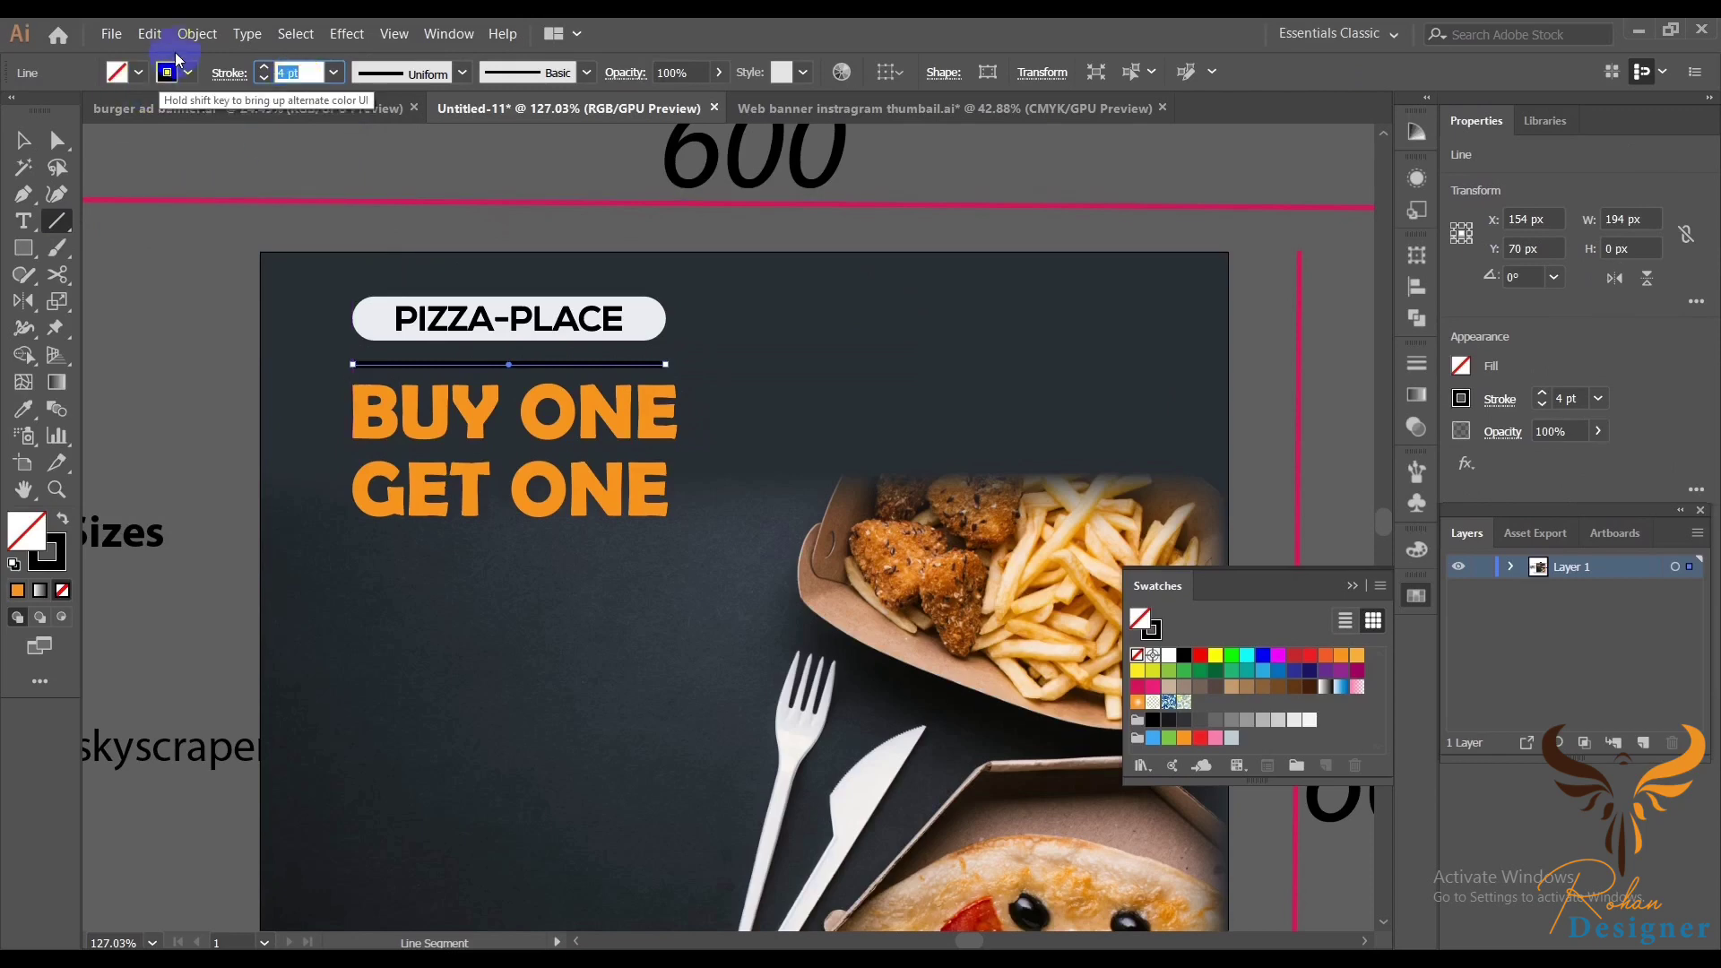
left_click(197, 33)
left_click(239, 231)
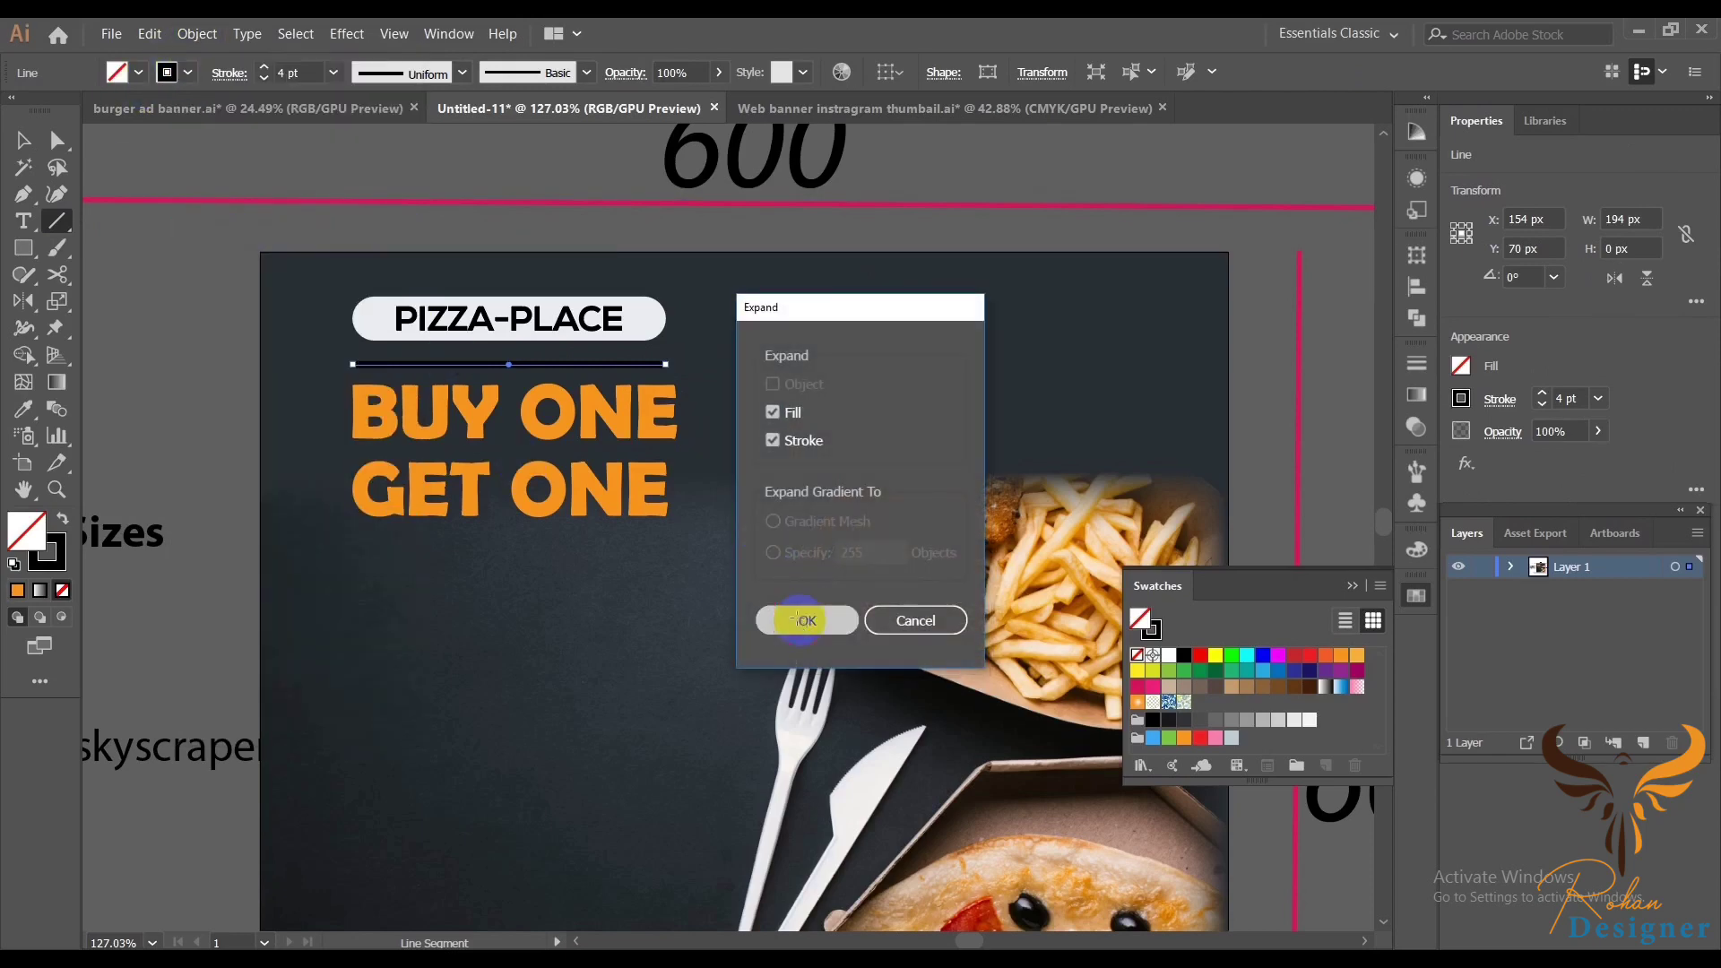
left_click(798, 619)
left_click(1297, 656)
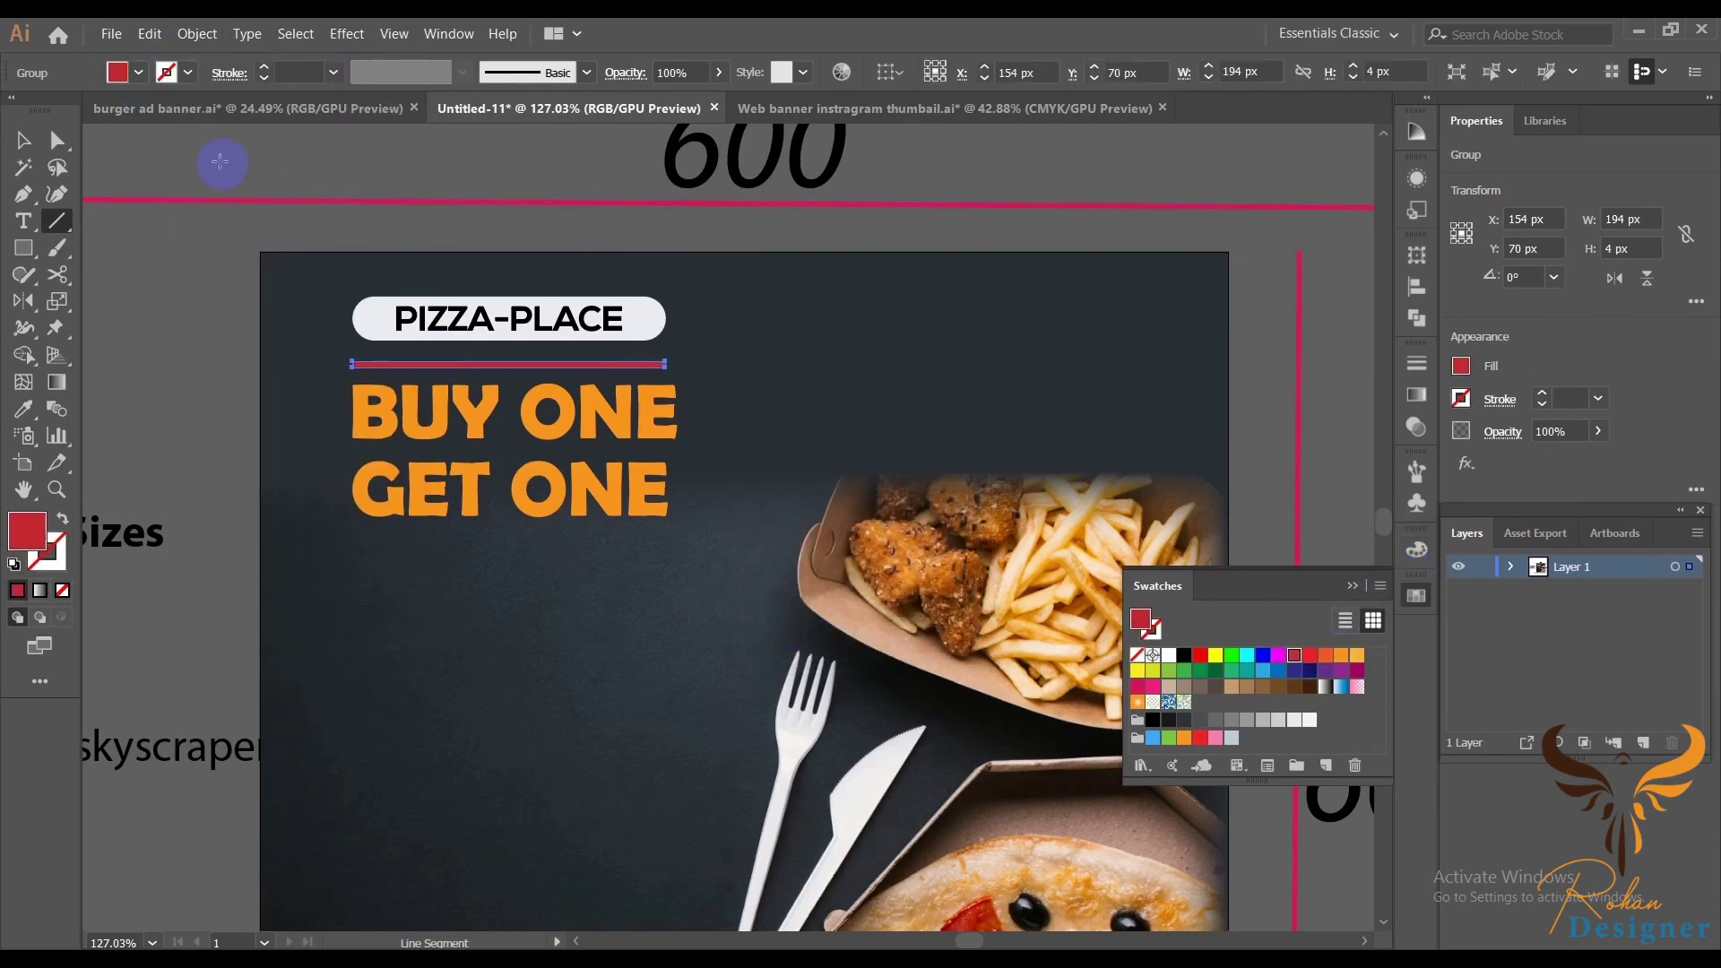
left_click(300, 161)
- Left-align the PIZZA-PLACE label, red divider and headline
scroll(780, 373, "down", 2)
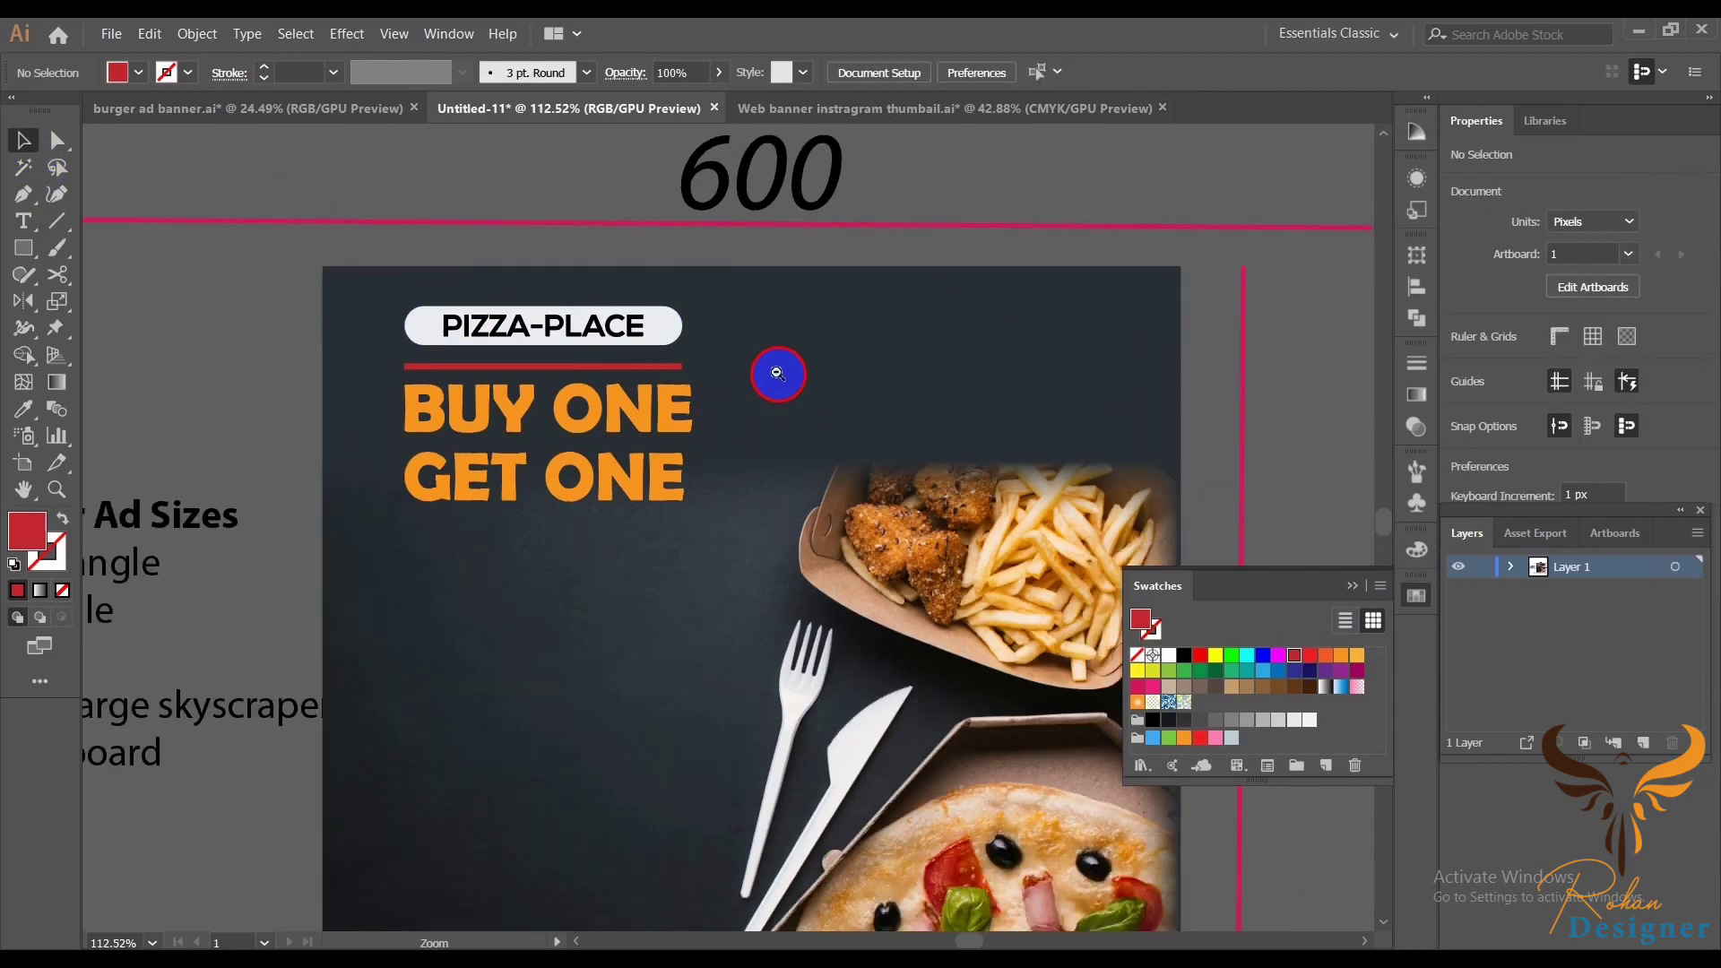
scroll(320, 266, "up", 2)
left_click_drag(297, 287, 733, 544)
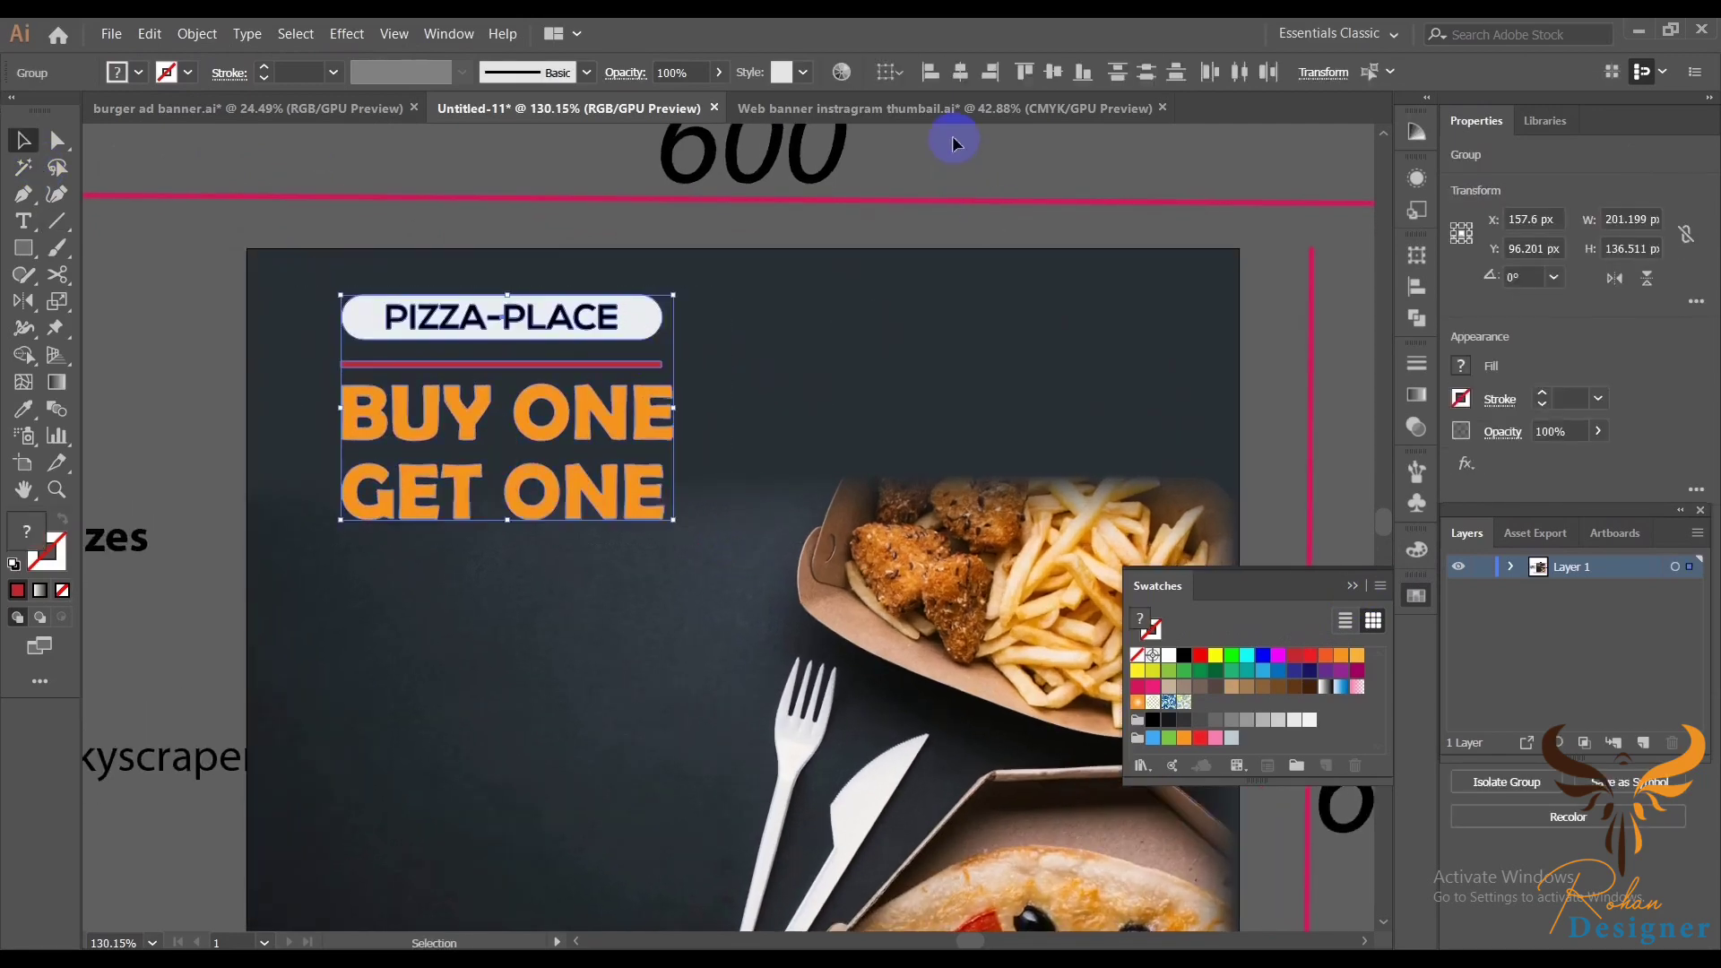
left_click(960, 70)
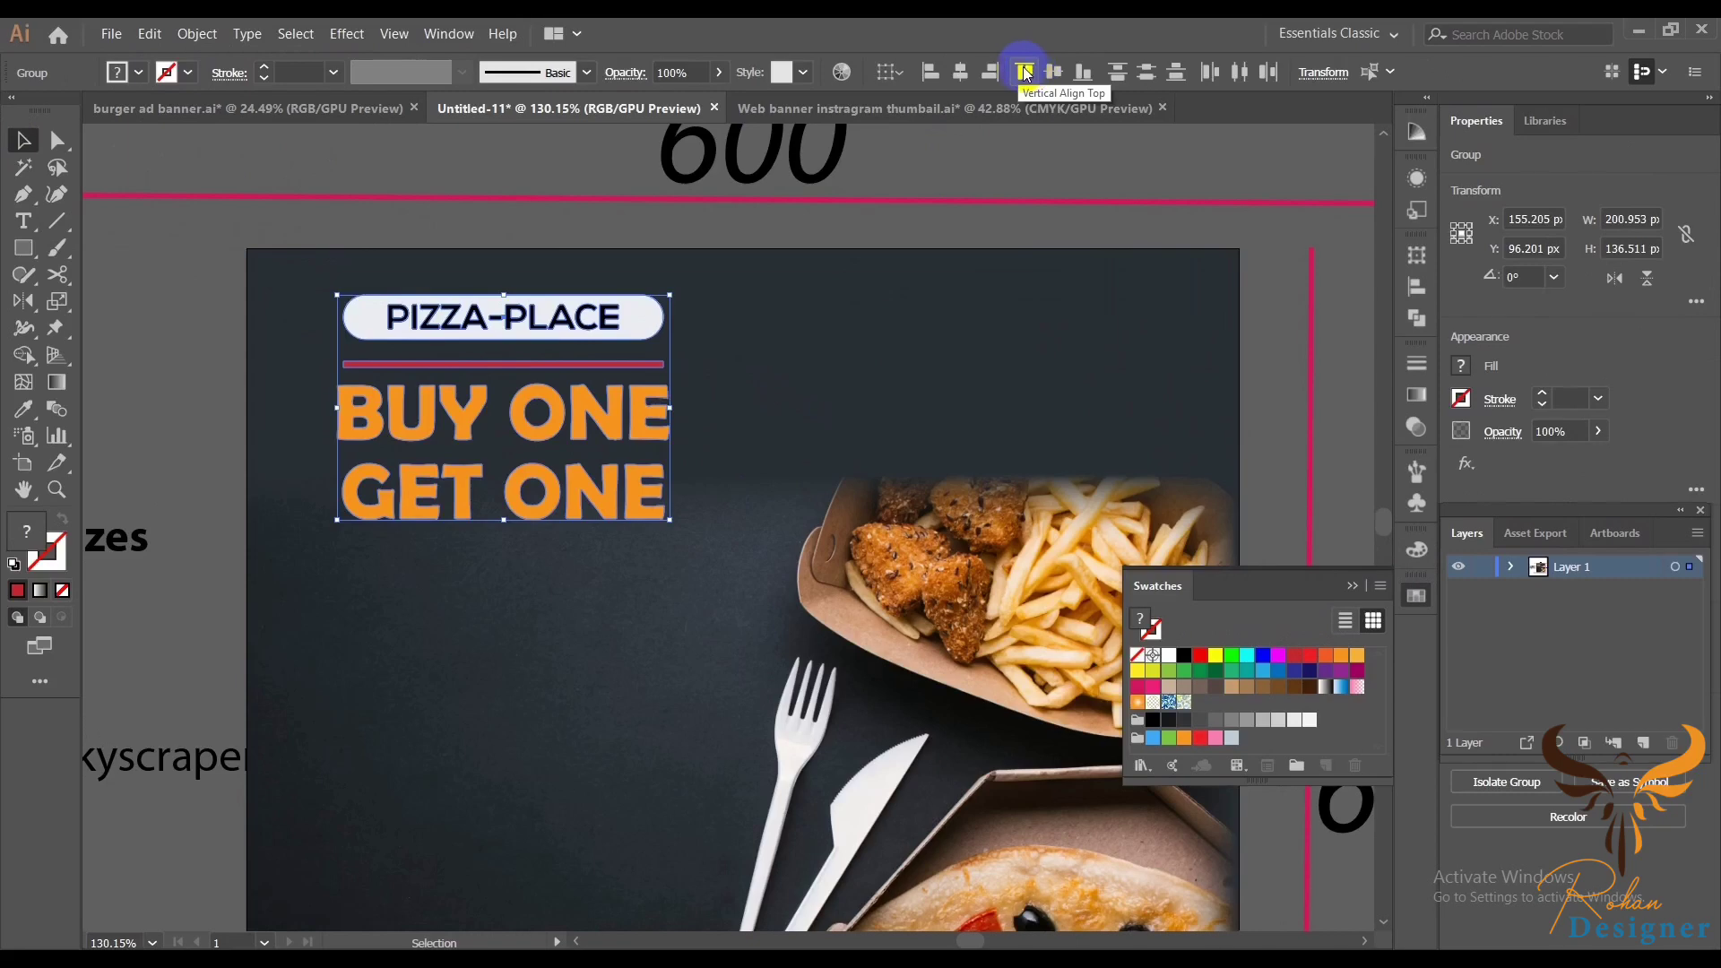
left_click(929, 72)
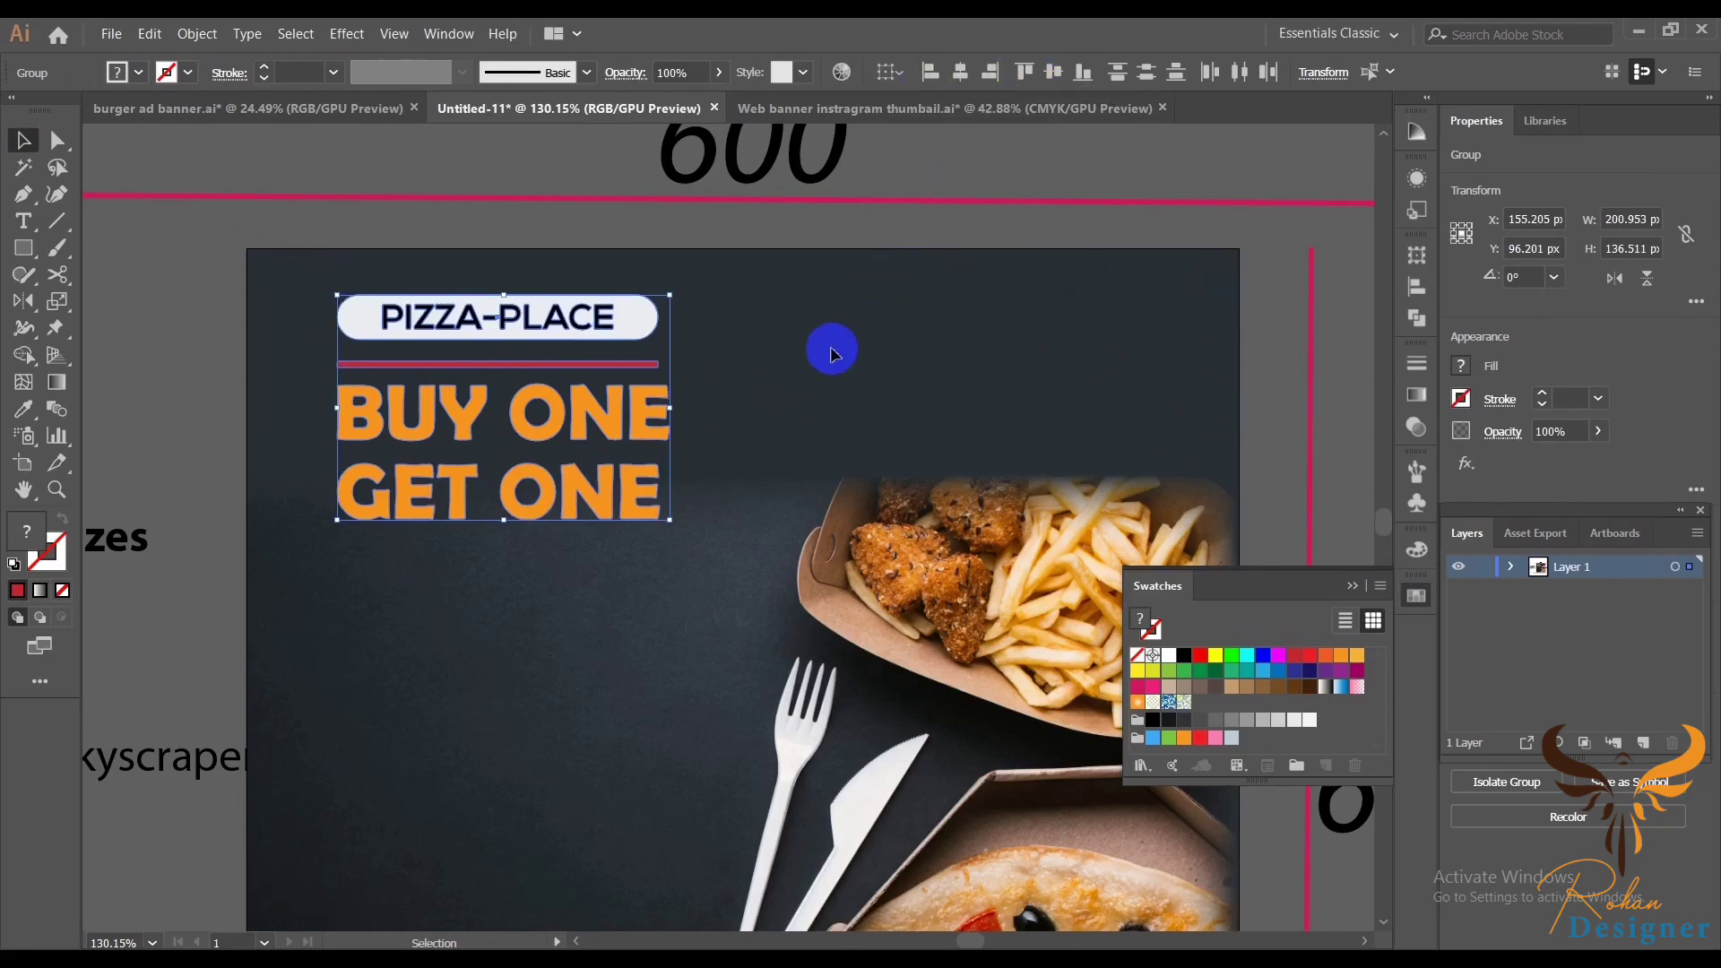
left_click(826, 352)
scroll(780, 457, "down", 2, "alt")
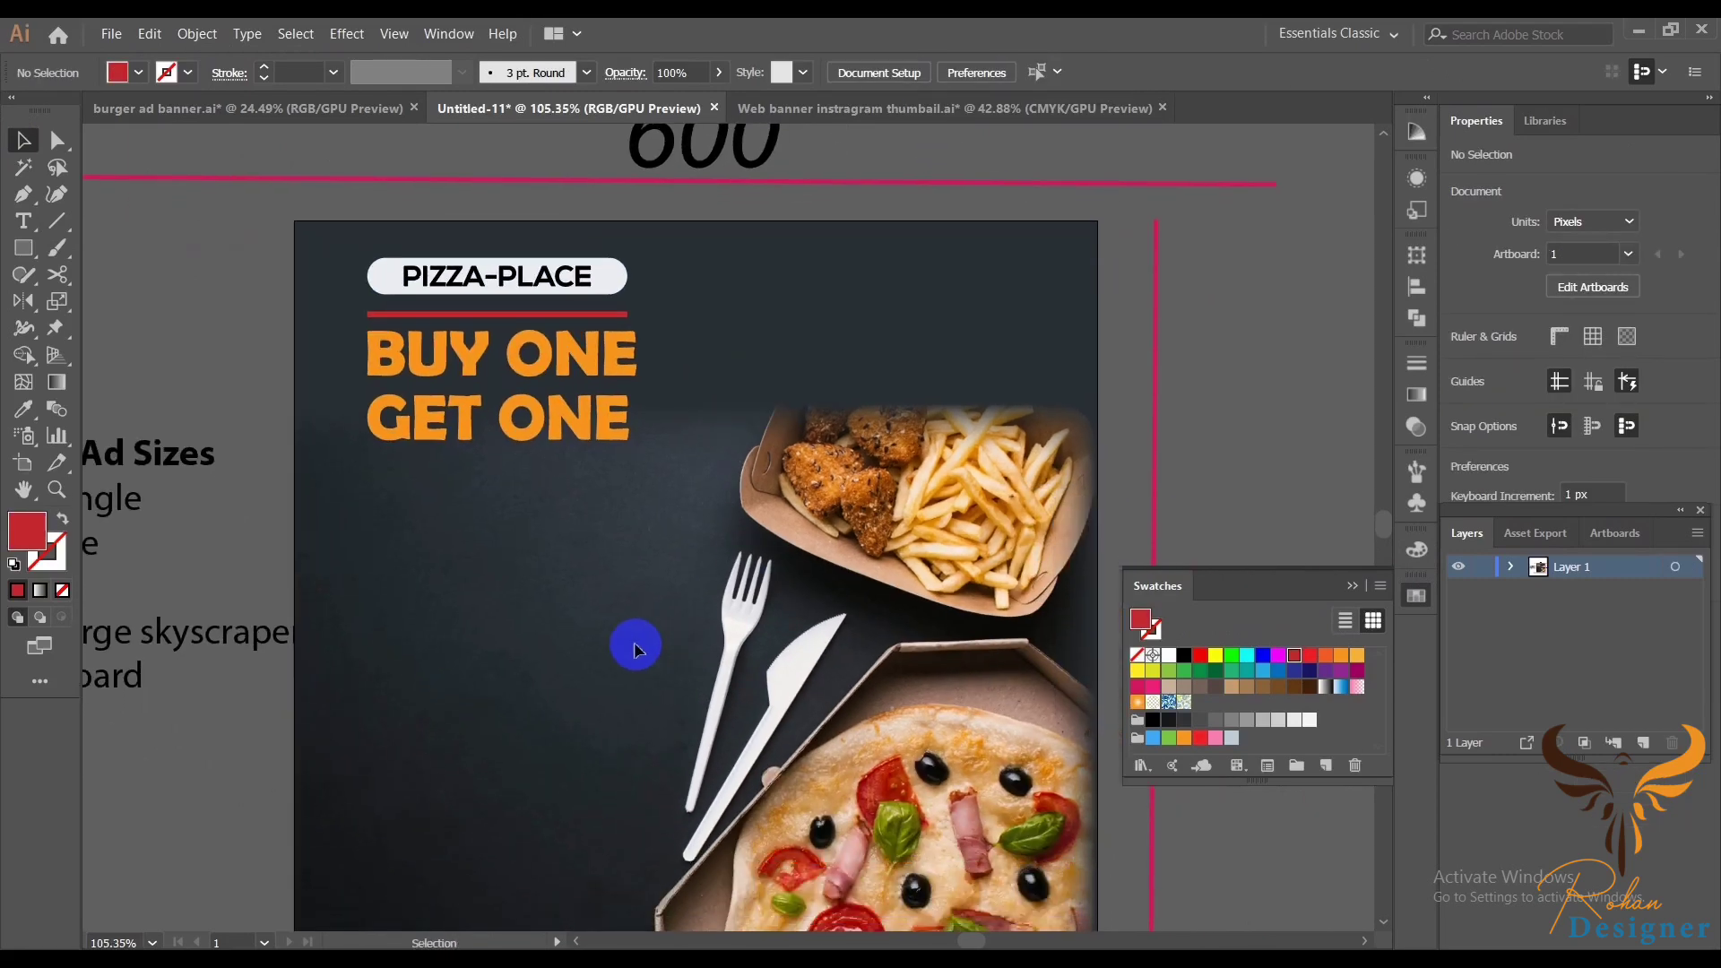
scroll(619, 609, "down", 1, "alt")
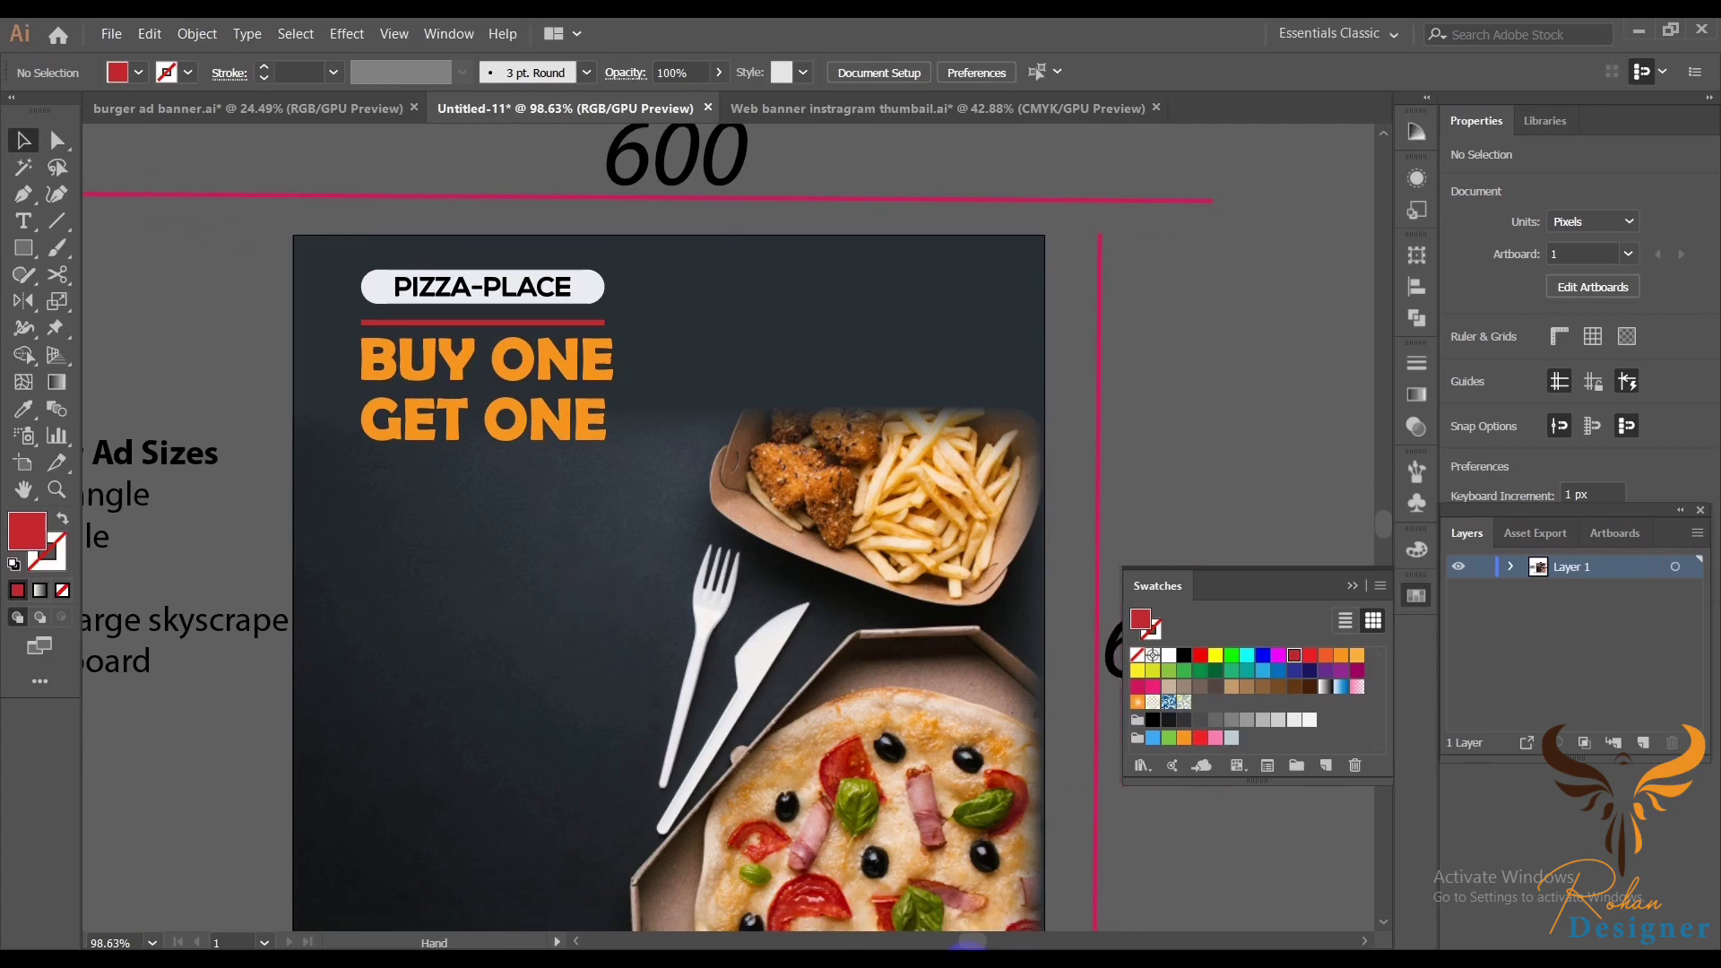
- Add a white FREE text line positioned just under GET ONE
left_click(23, 221)
left_click(391, 635)
key("BackSpace")
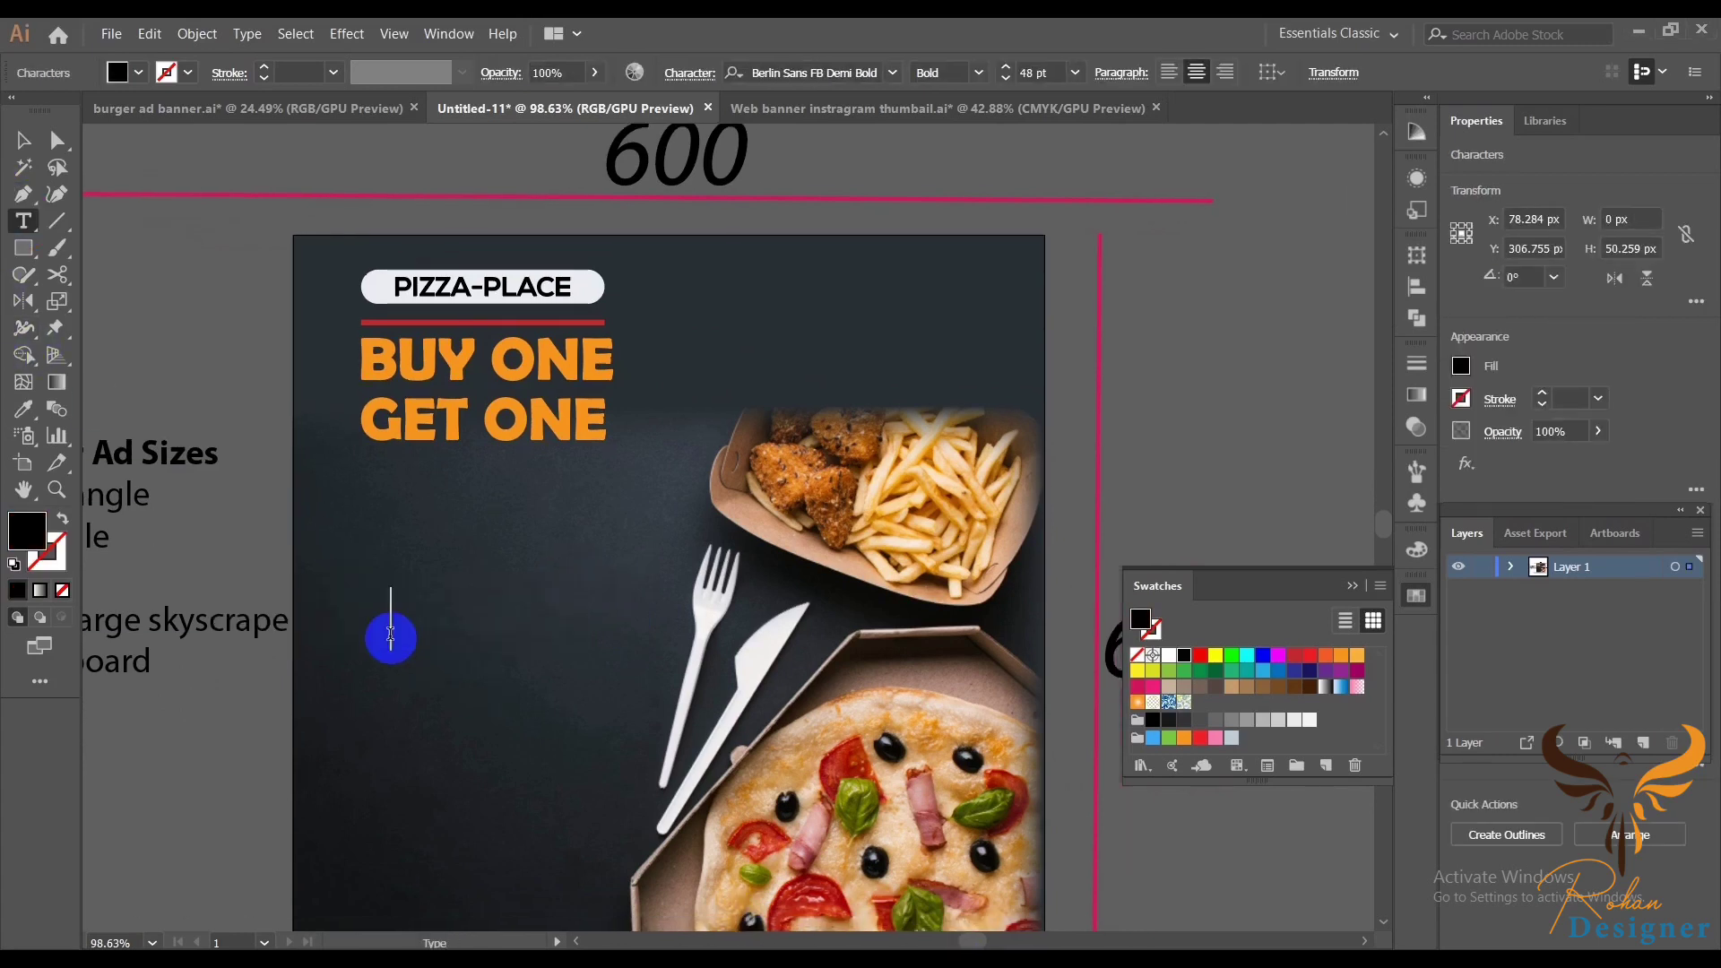
type("FREE")
left_click(23, 141)
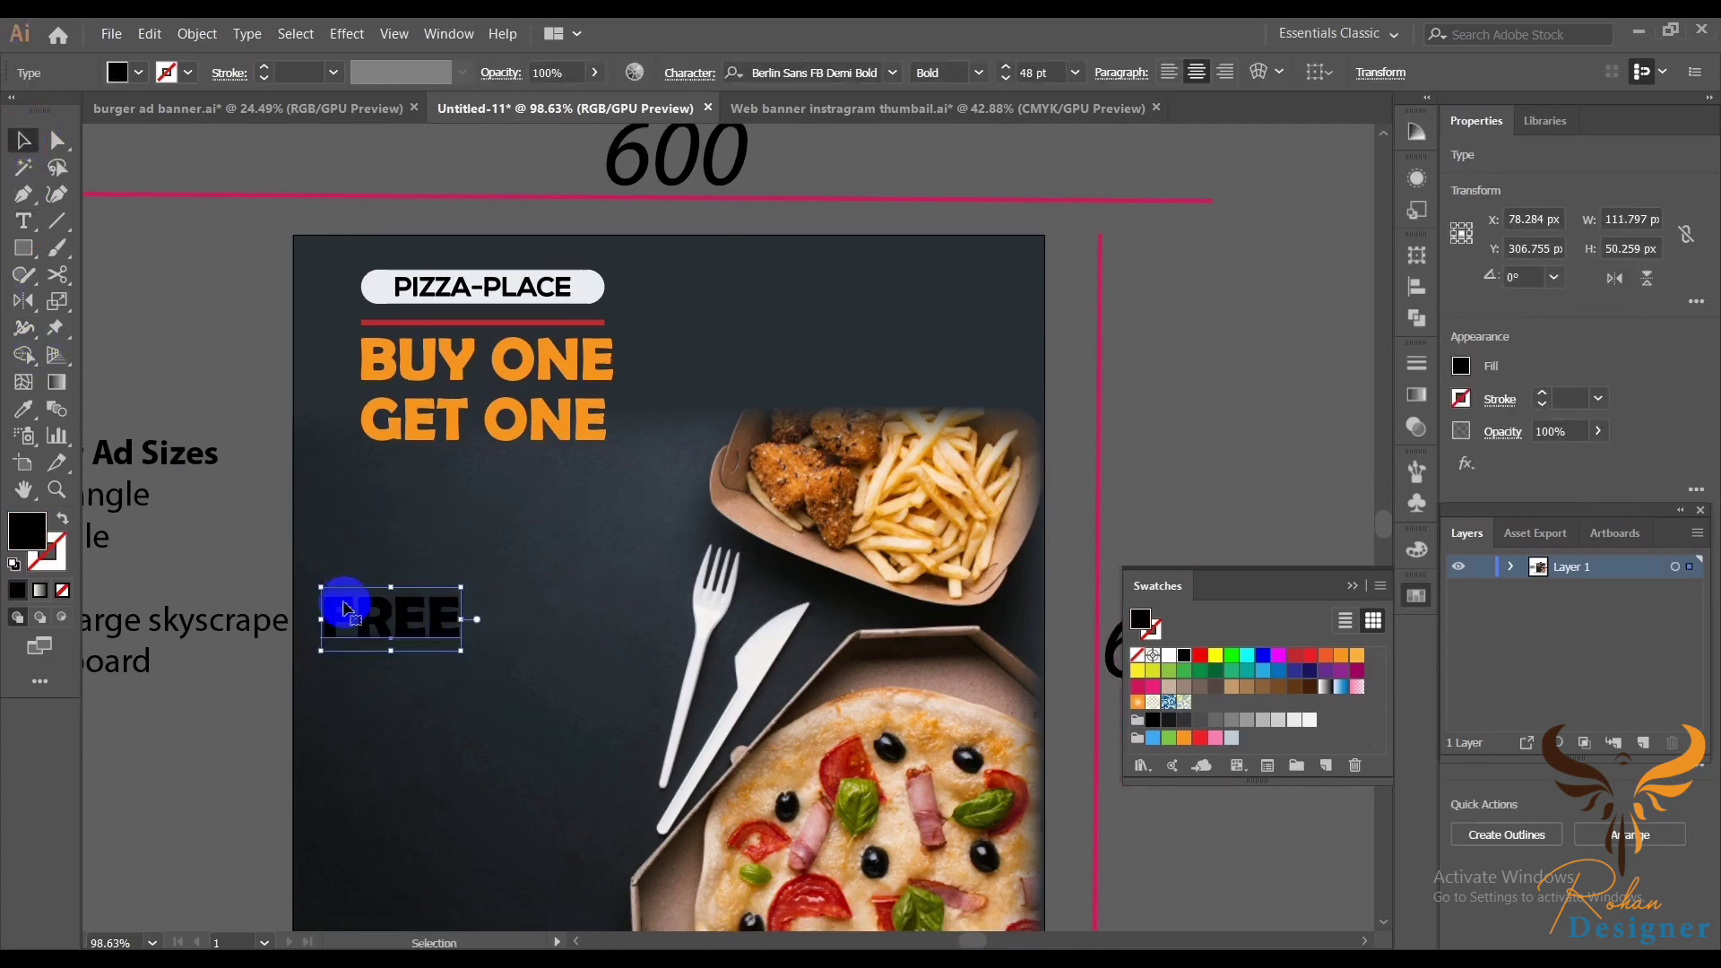
left_click_drag(346, 606, 393, 488)
left_click(1169, 655)
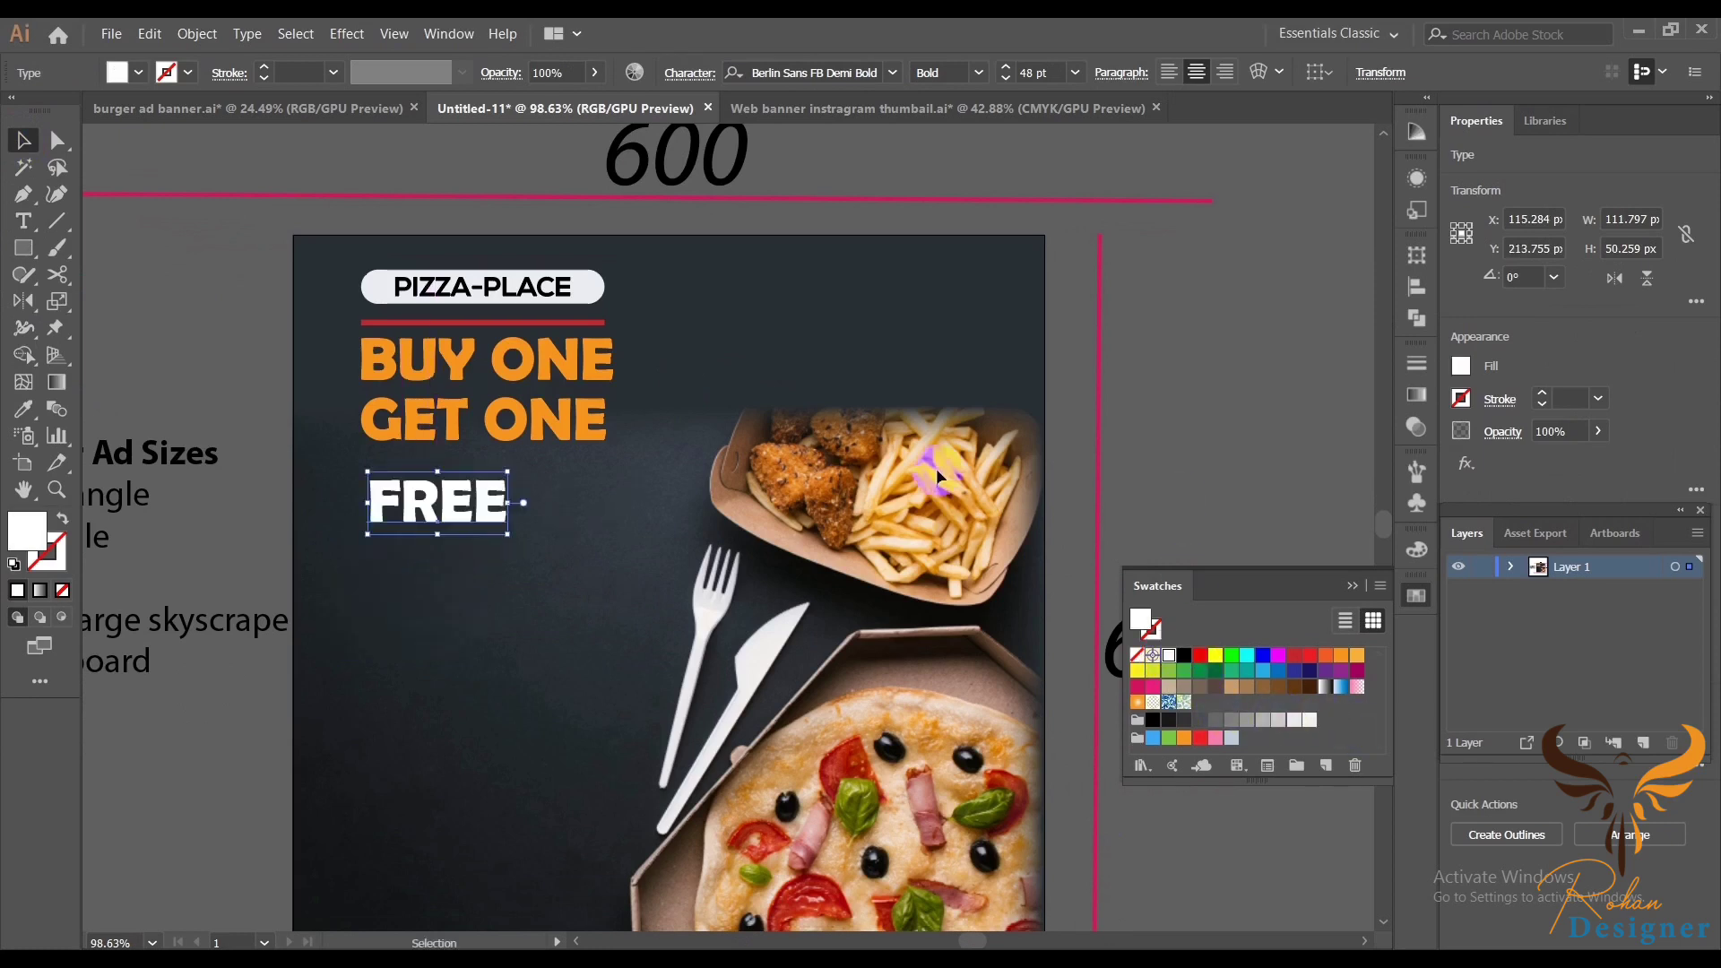
left_click_drag(434, 518, 475, 498)
left_click(523, 580)
- Enlarge the FREE text to about 59 pt
scroll(500, 626, "up", 1)
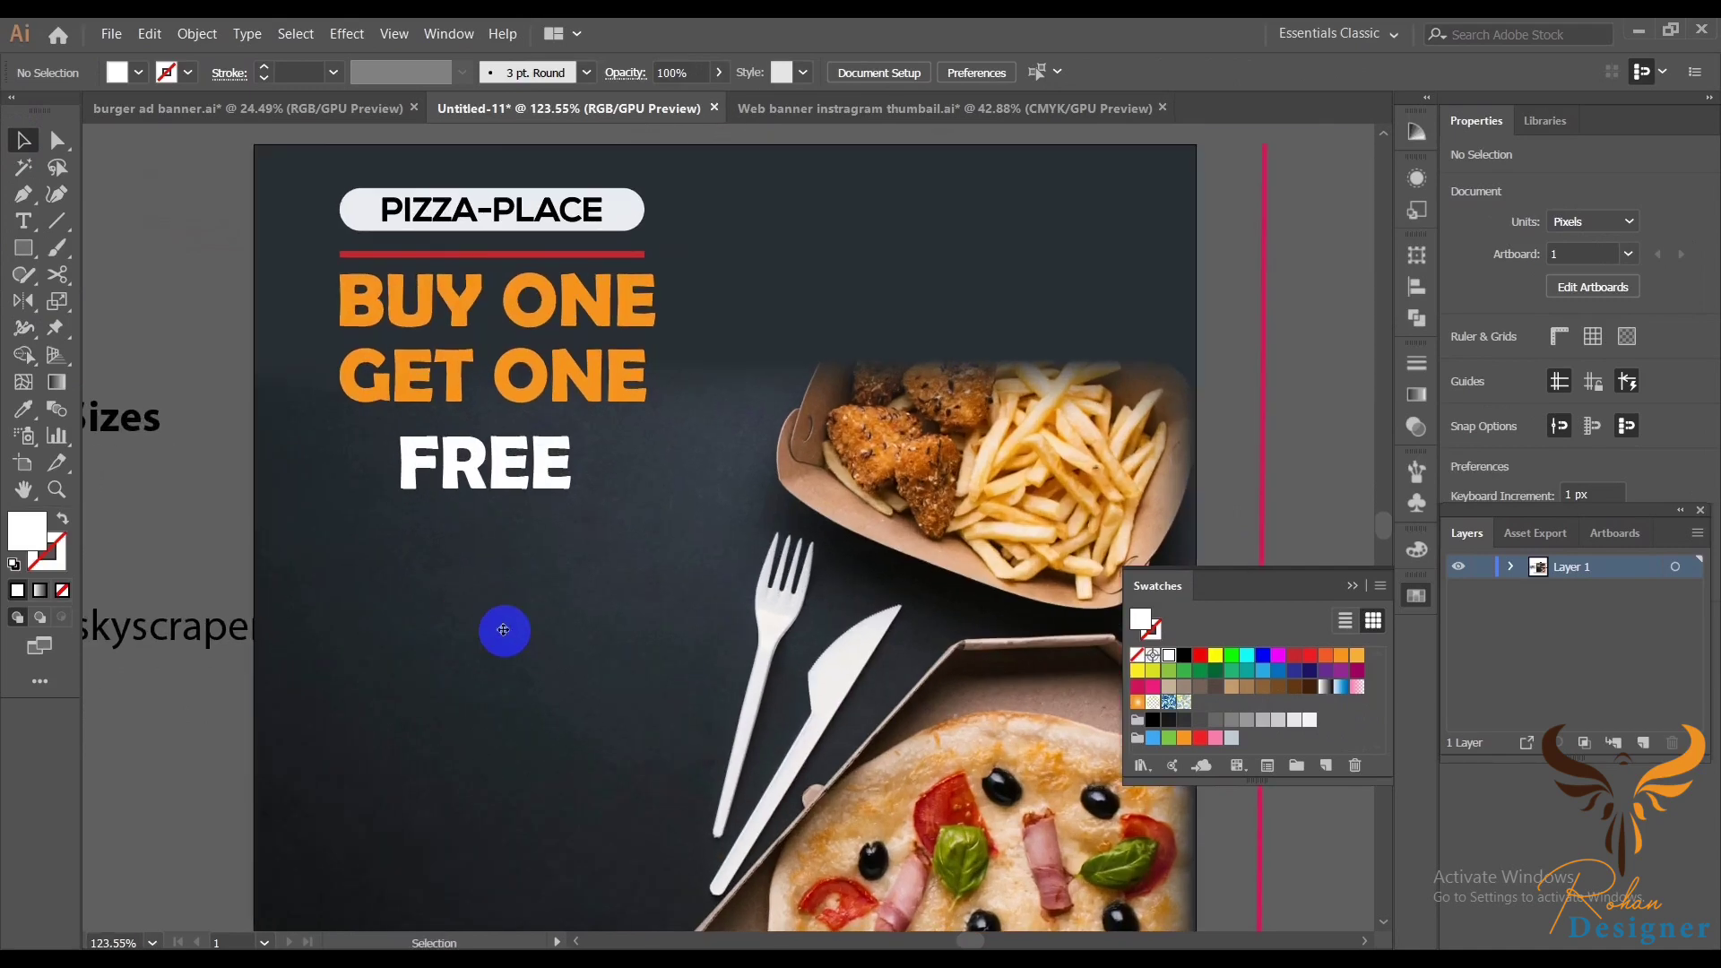
scroll(489, 574, "up", 1)
left_click(479, 523)
scroll(1040, 72, "up", 3)
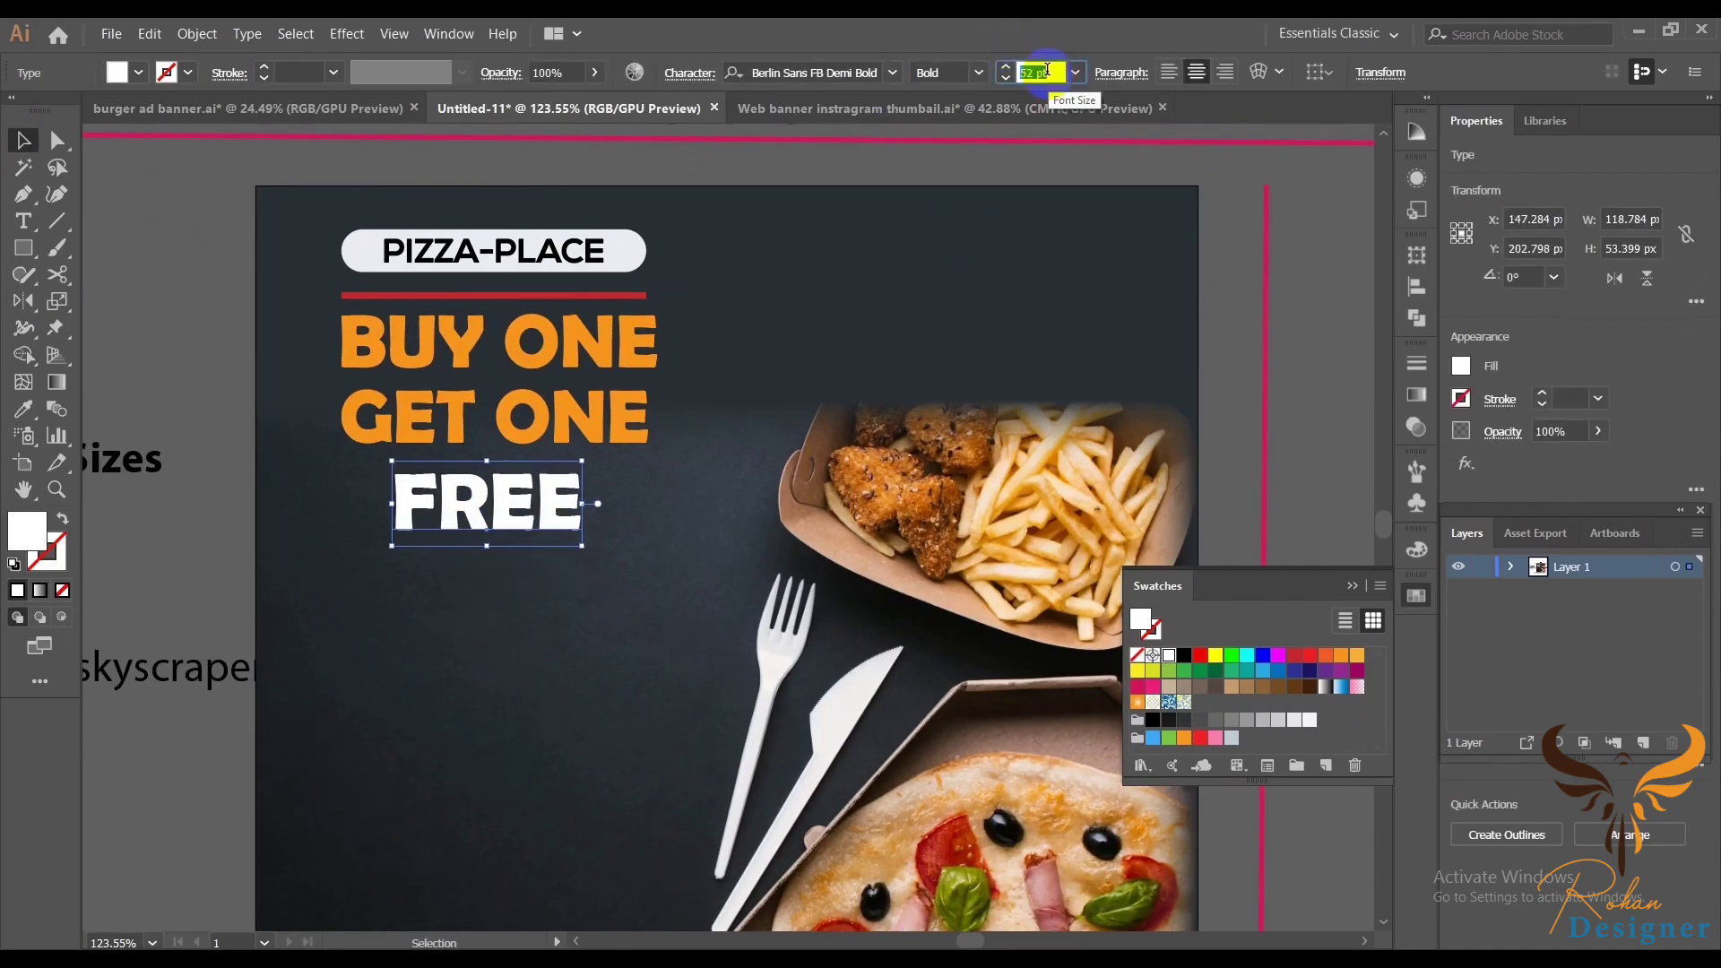
scroll(1040, 71, "up", 3)
scroll(1040, 72, "up", 3)
scroll(1040, 72, "up", 2)
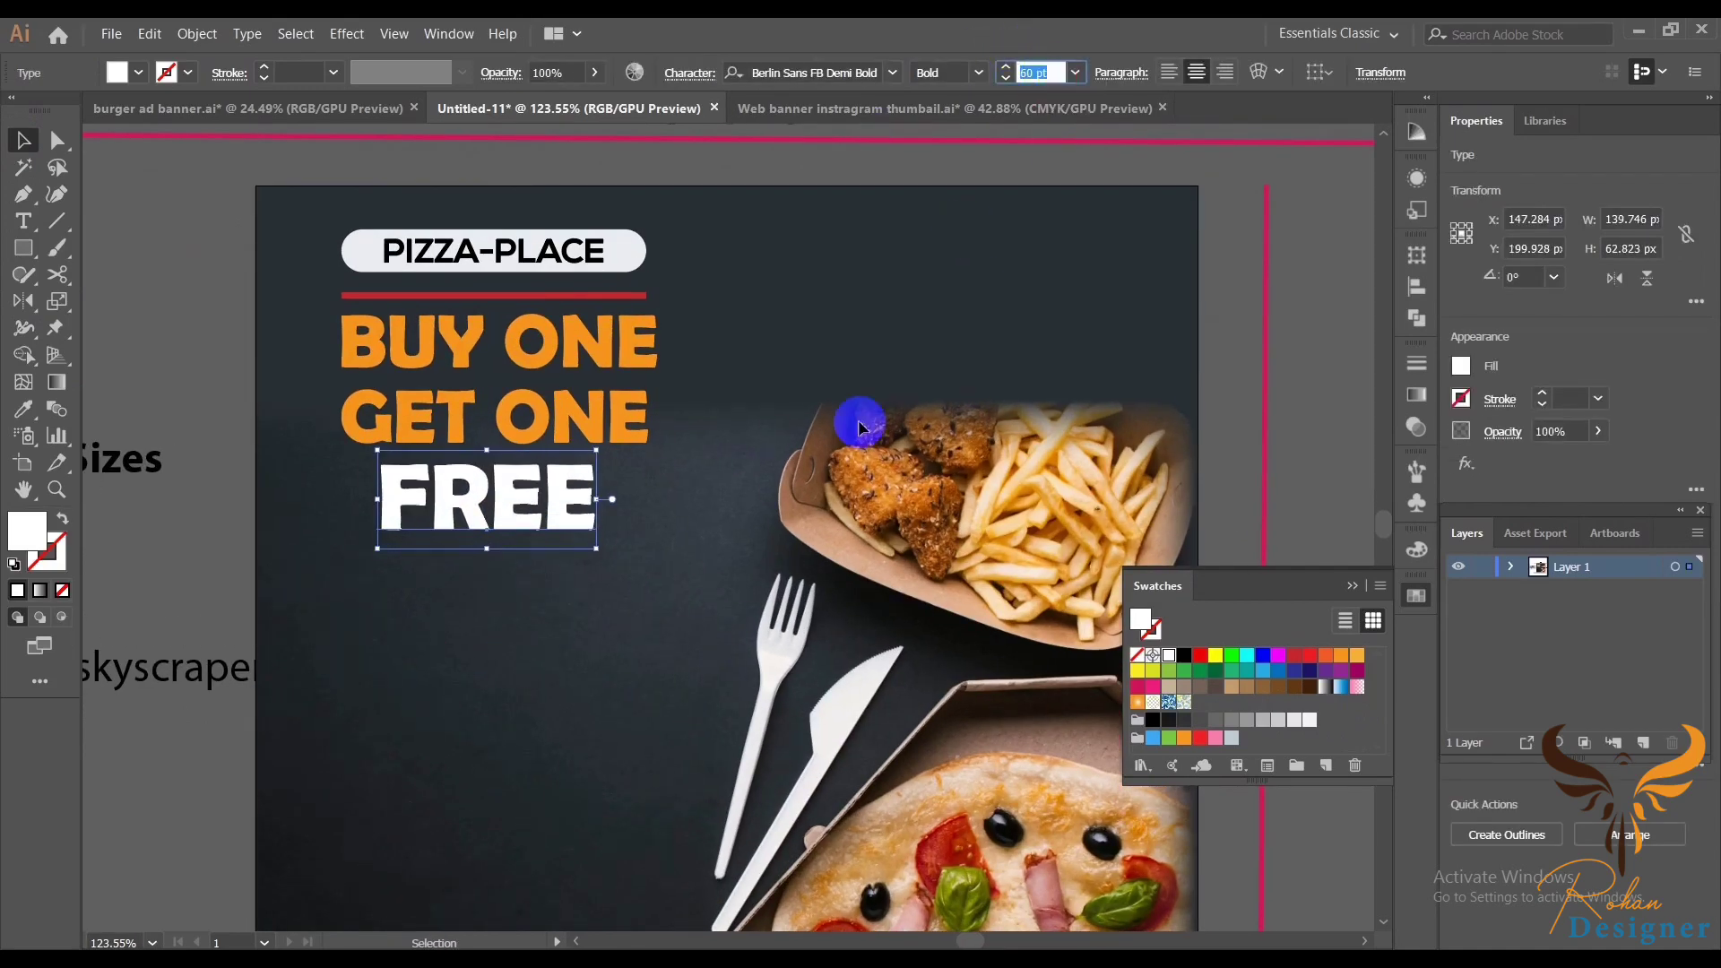
right_click(722, 318)
left_click(645, 564)
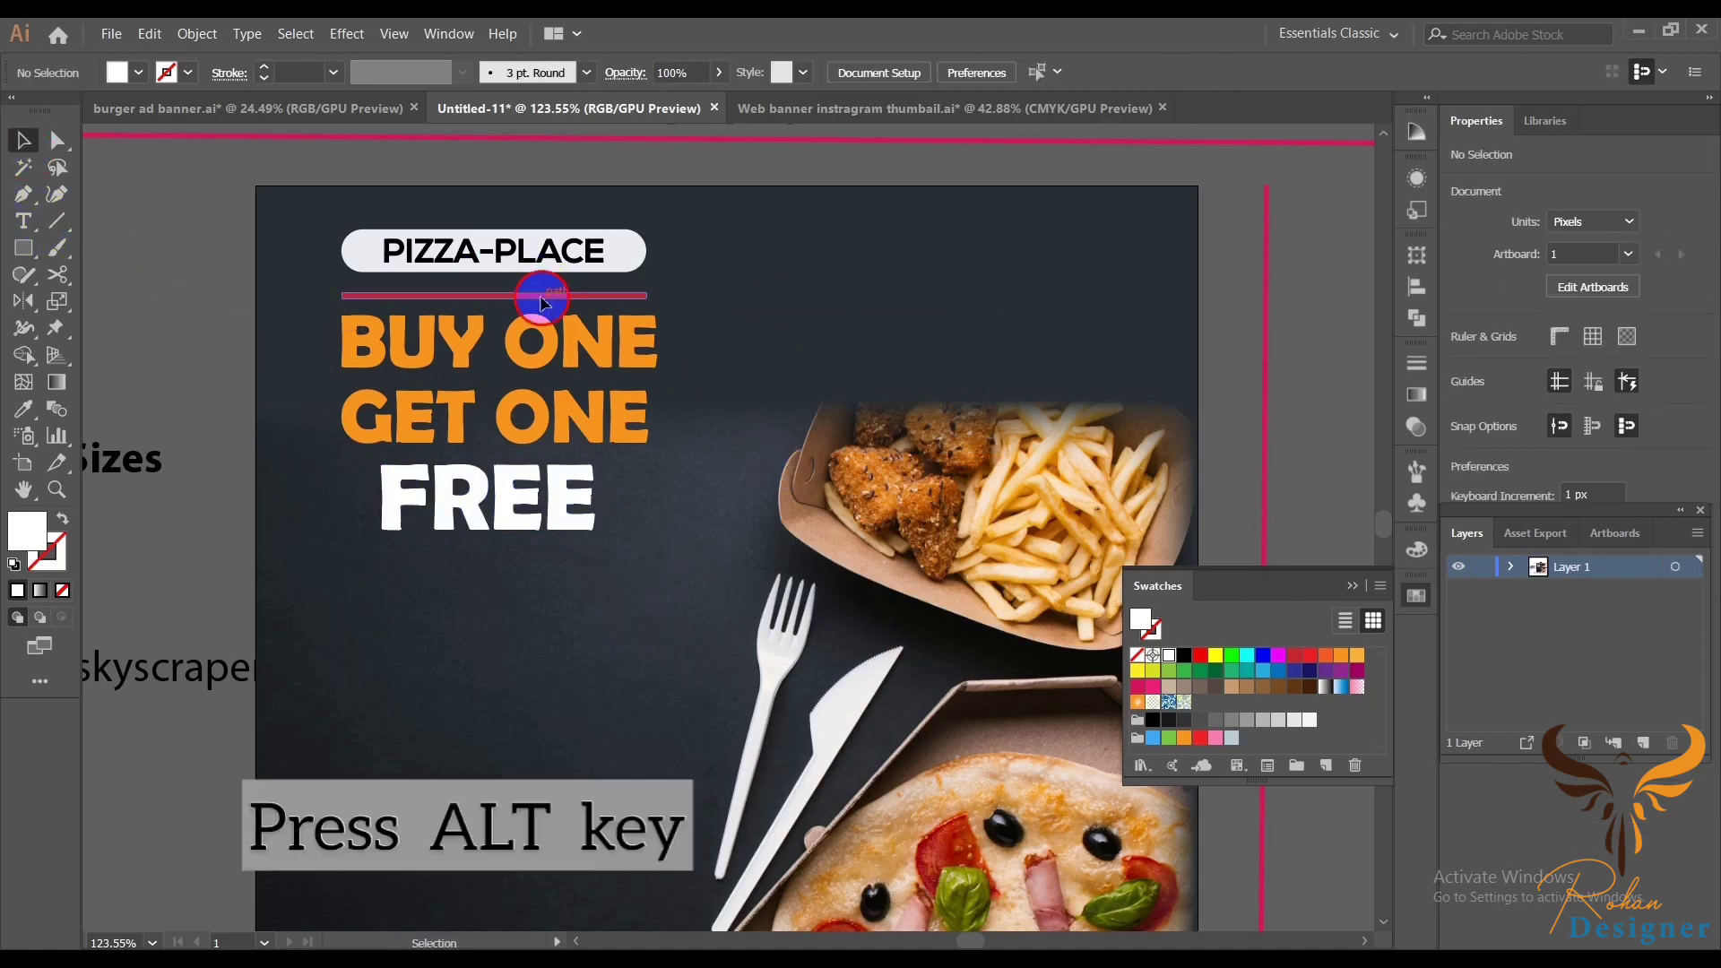
- Alt-drag a copy of the red line to sit below FREE
left_click_drag(543, 303, 532, 569)
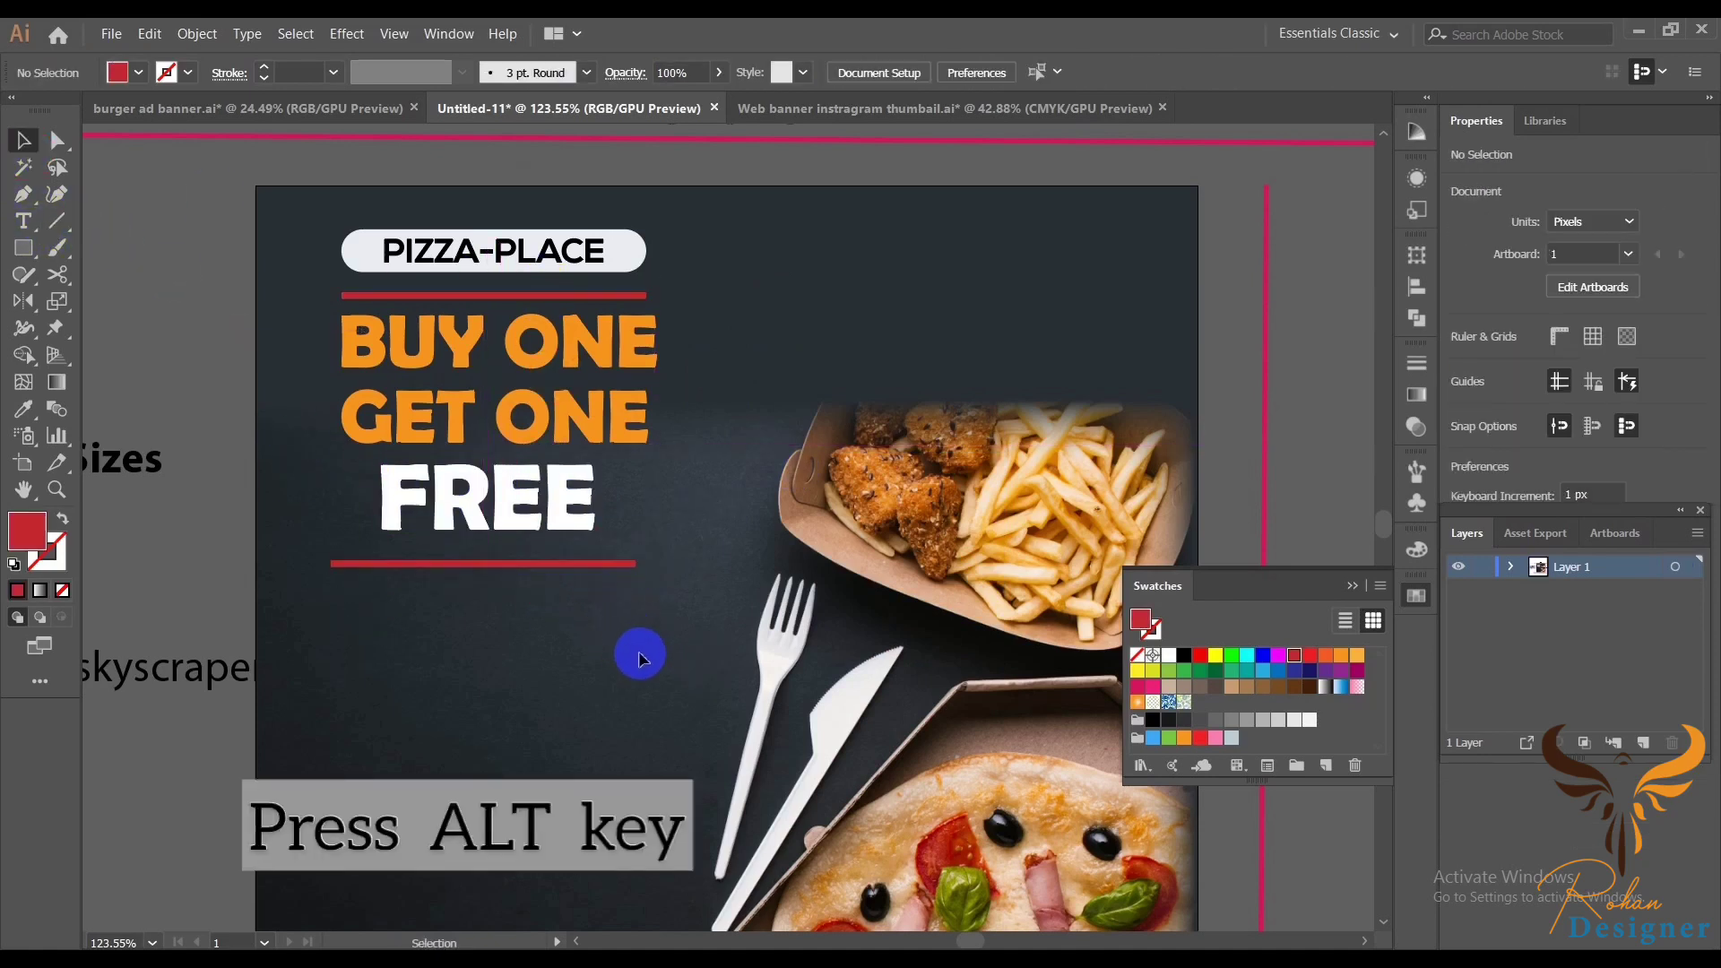
scroll(711, 314, "right", 2)
scroll(723, 256, "down", 1)
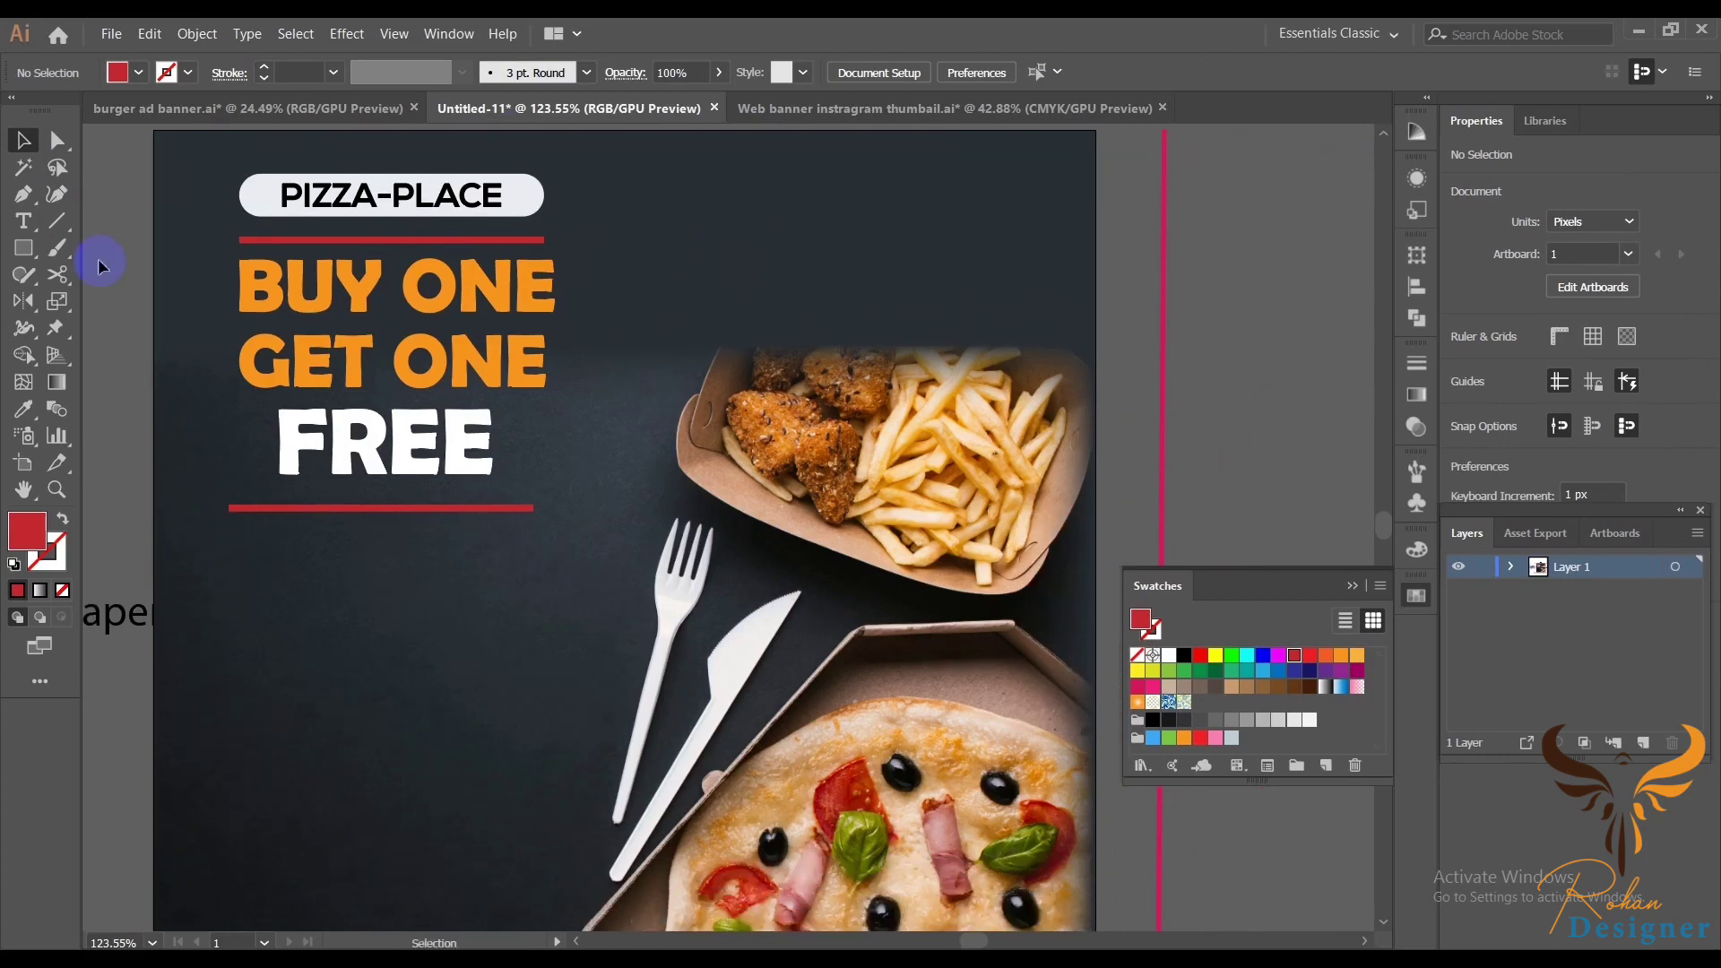
- Type HOT LINE as two lines at the top of the artboard
left_click_drag(721, 264, 691, 321)
left_click(23, 221)
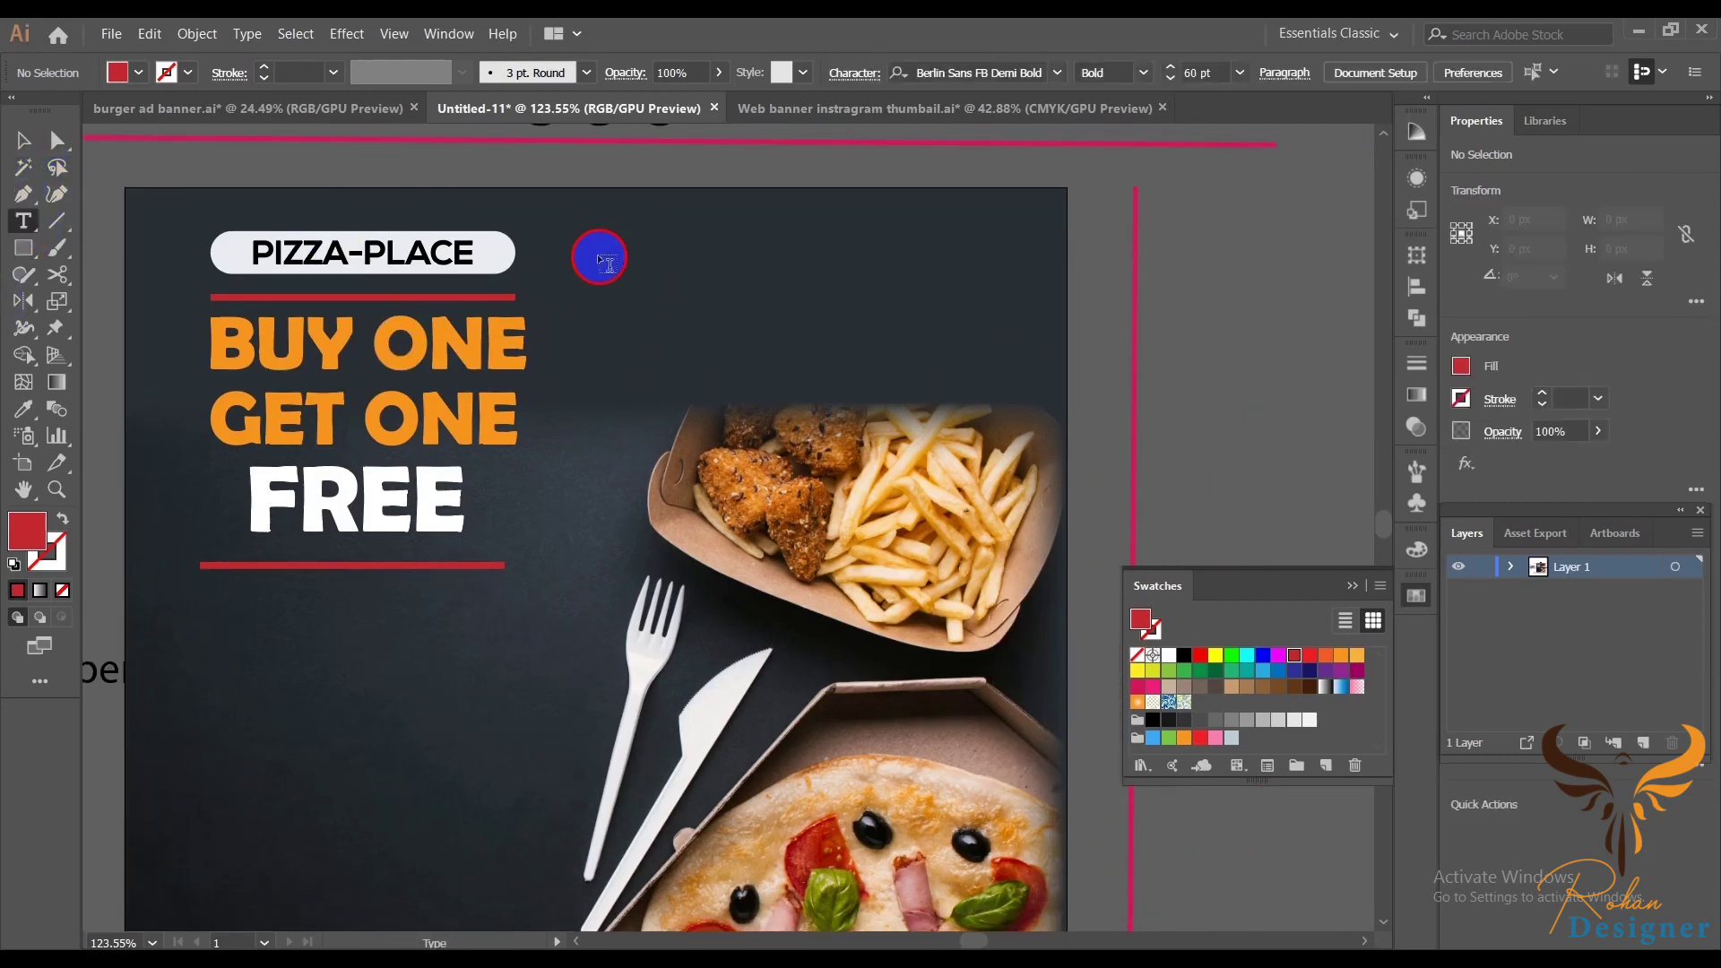
left_click(596, 253)
type("HOT")
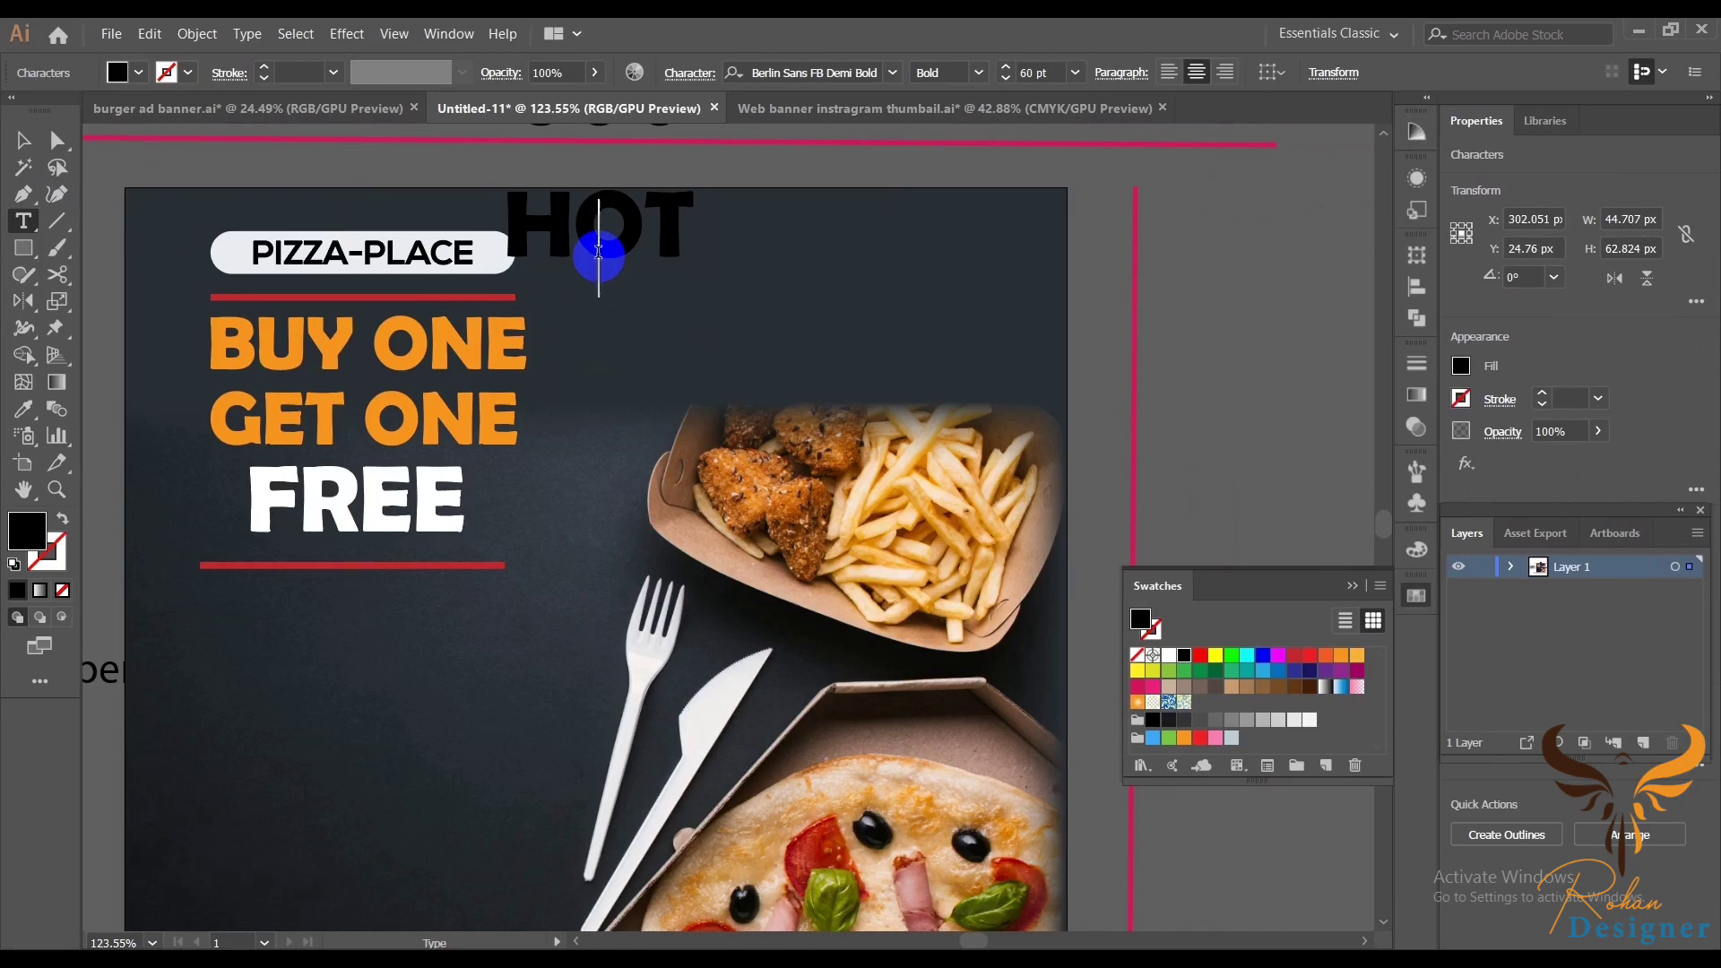
key("Return")
type("LINE")
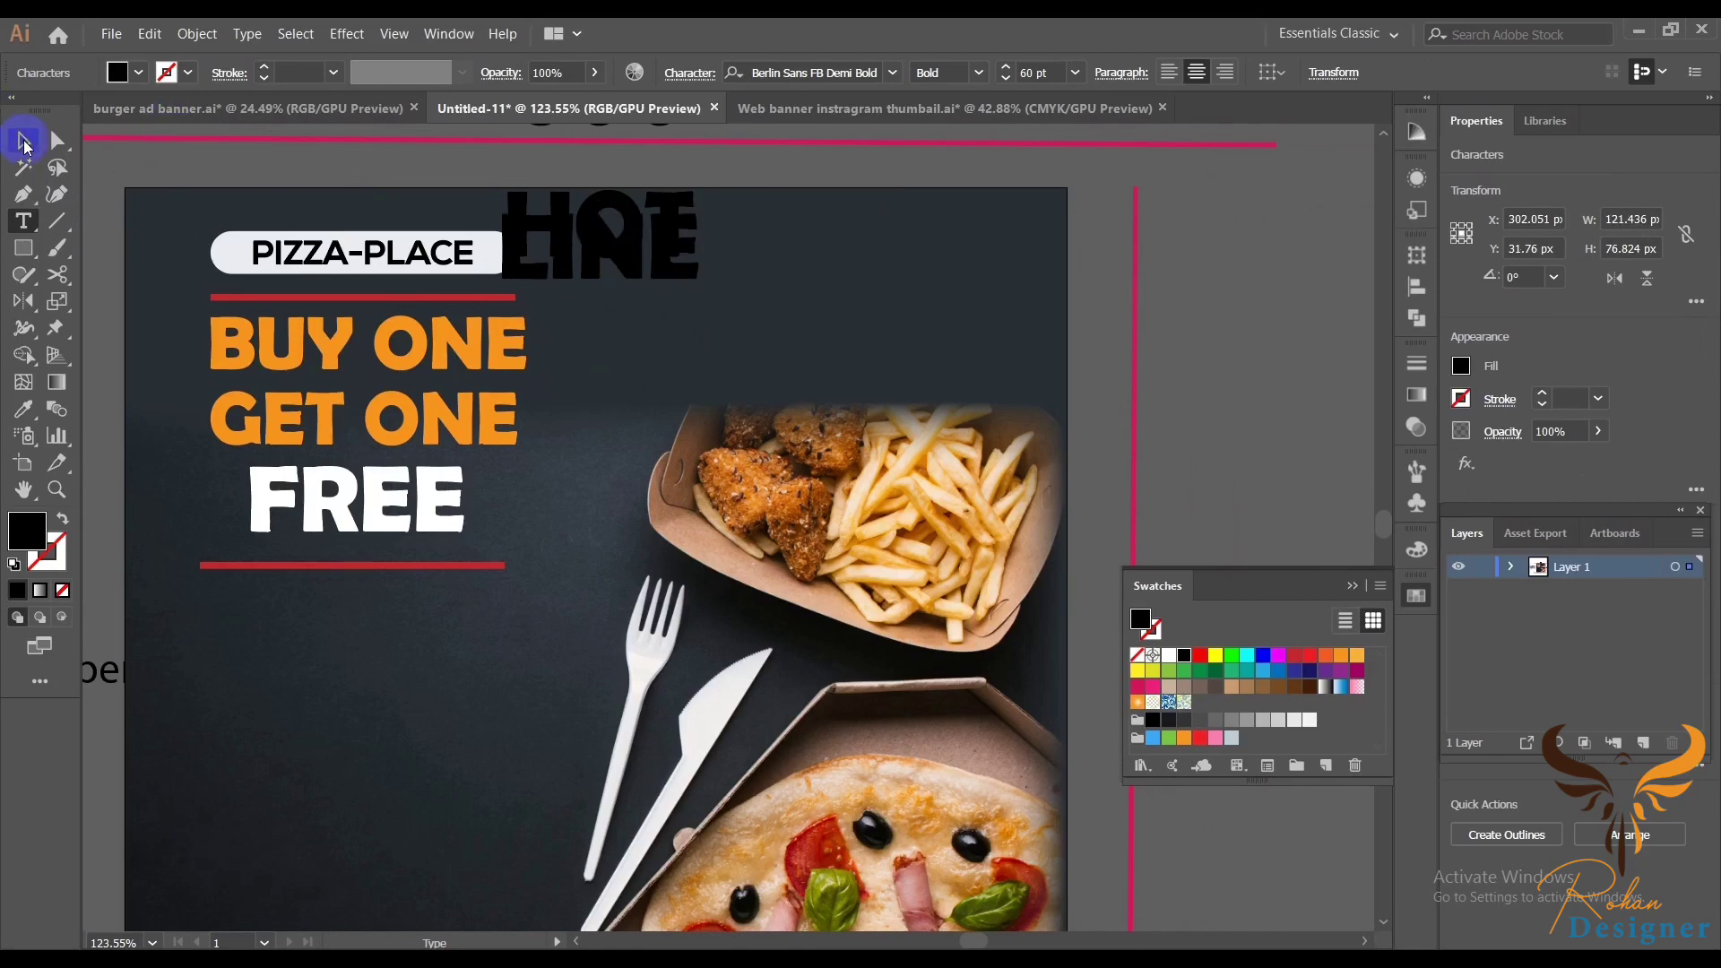
- Set the HOT LINE text's line spacing to 48 pt
left_click(24, 142)
left_click(892, 73)
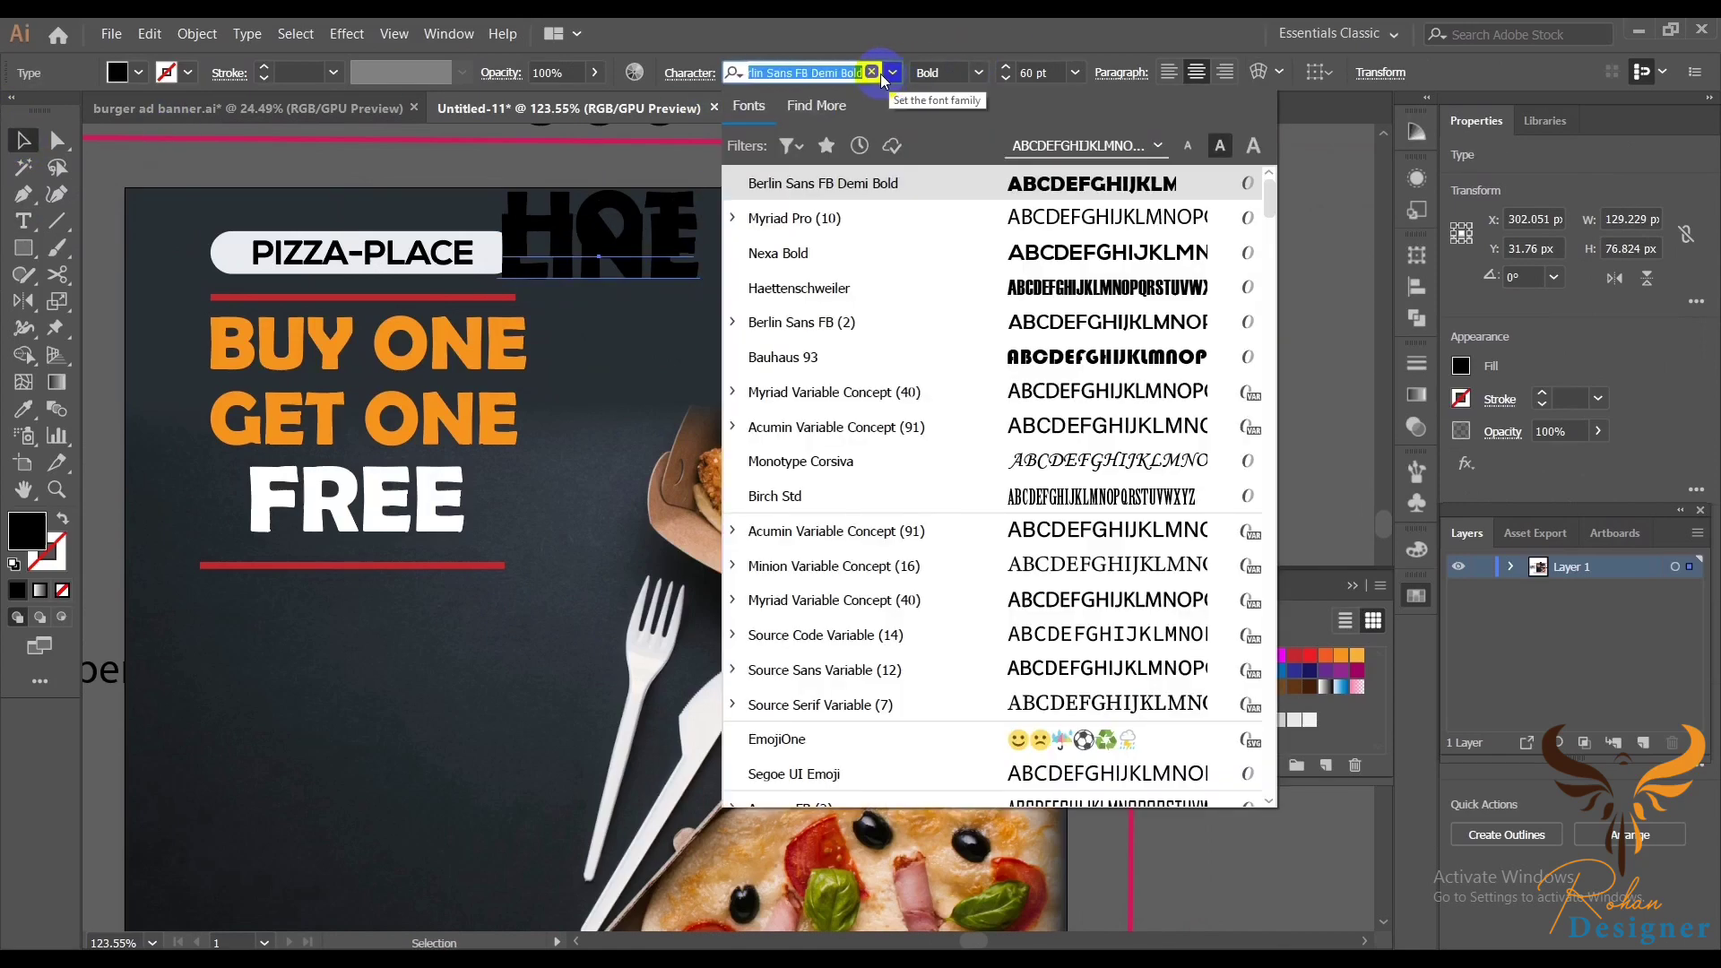
left_click(654, 192)
left_click_drag(508, 236, 253, 240)
left_click(690, 73)
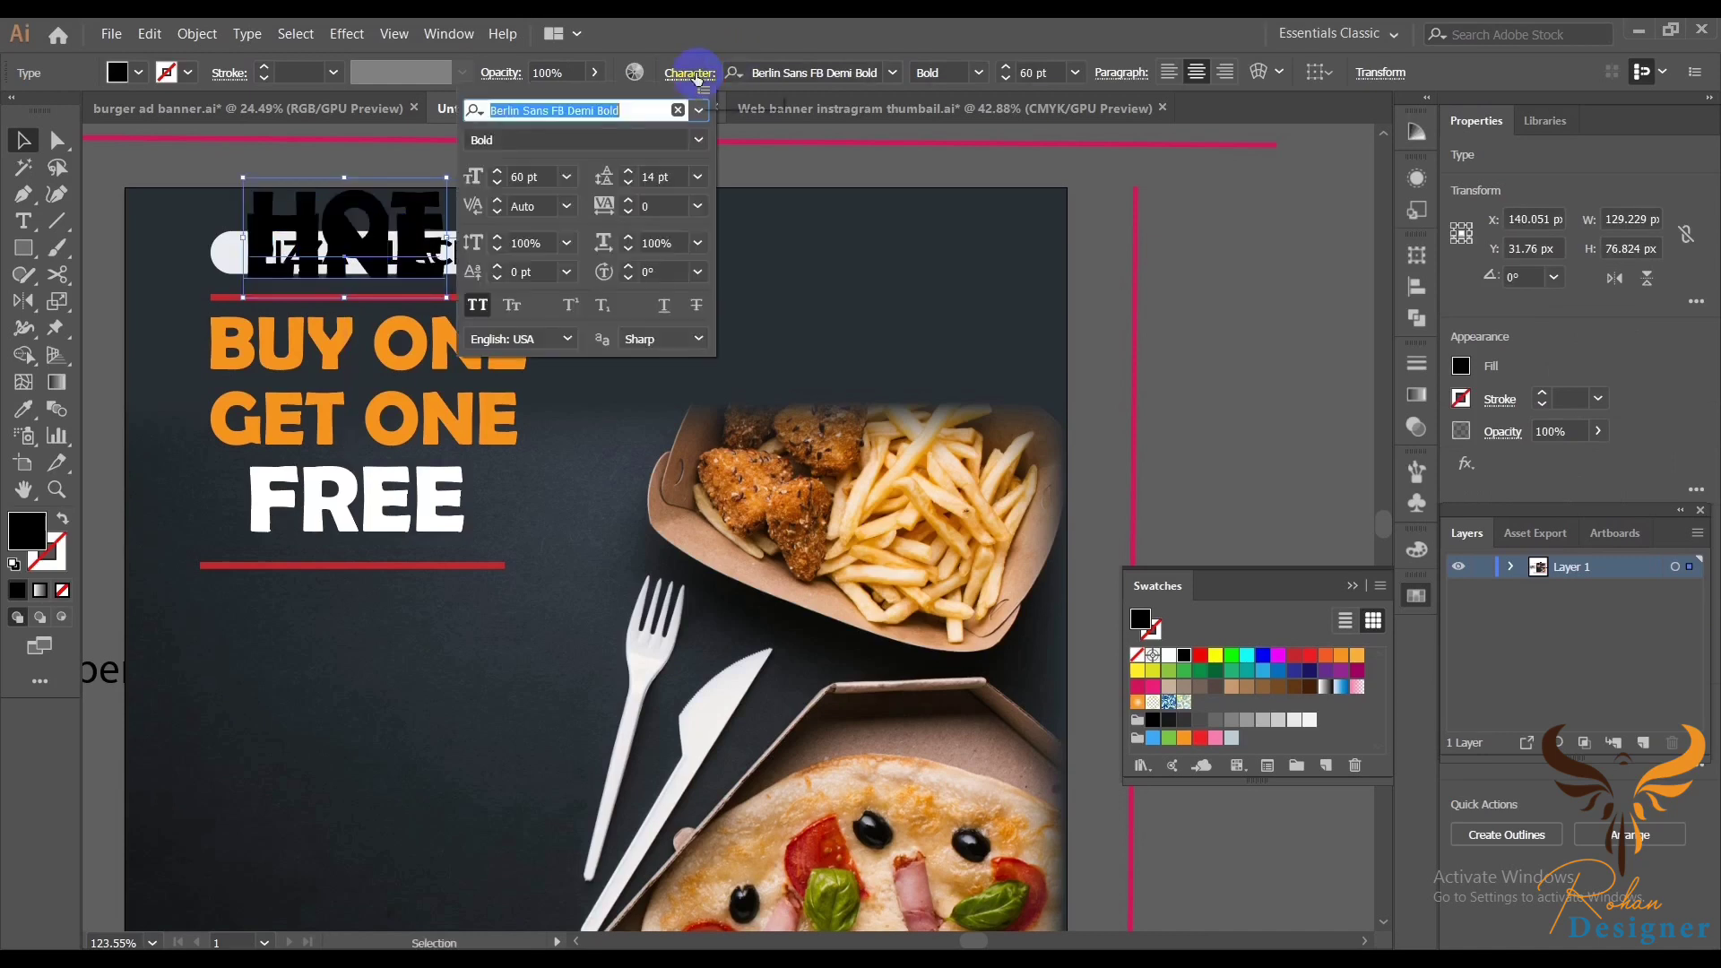
left_click(689, 73)
left_click(699, 178)
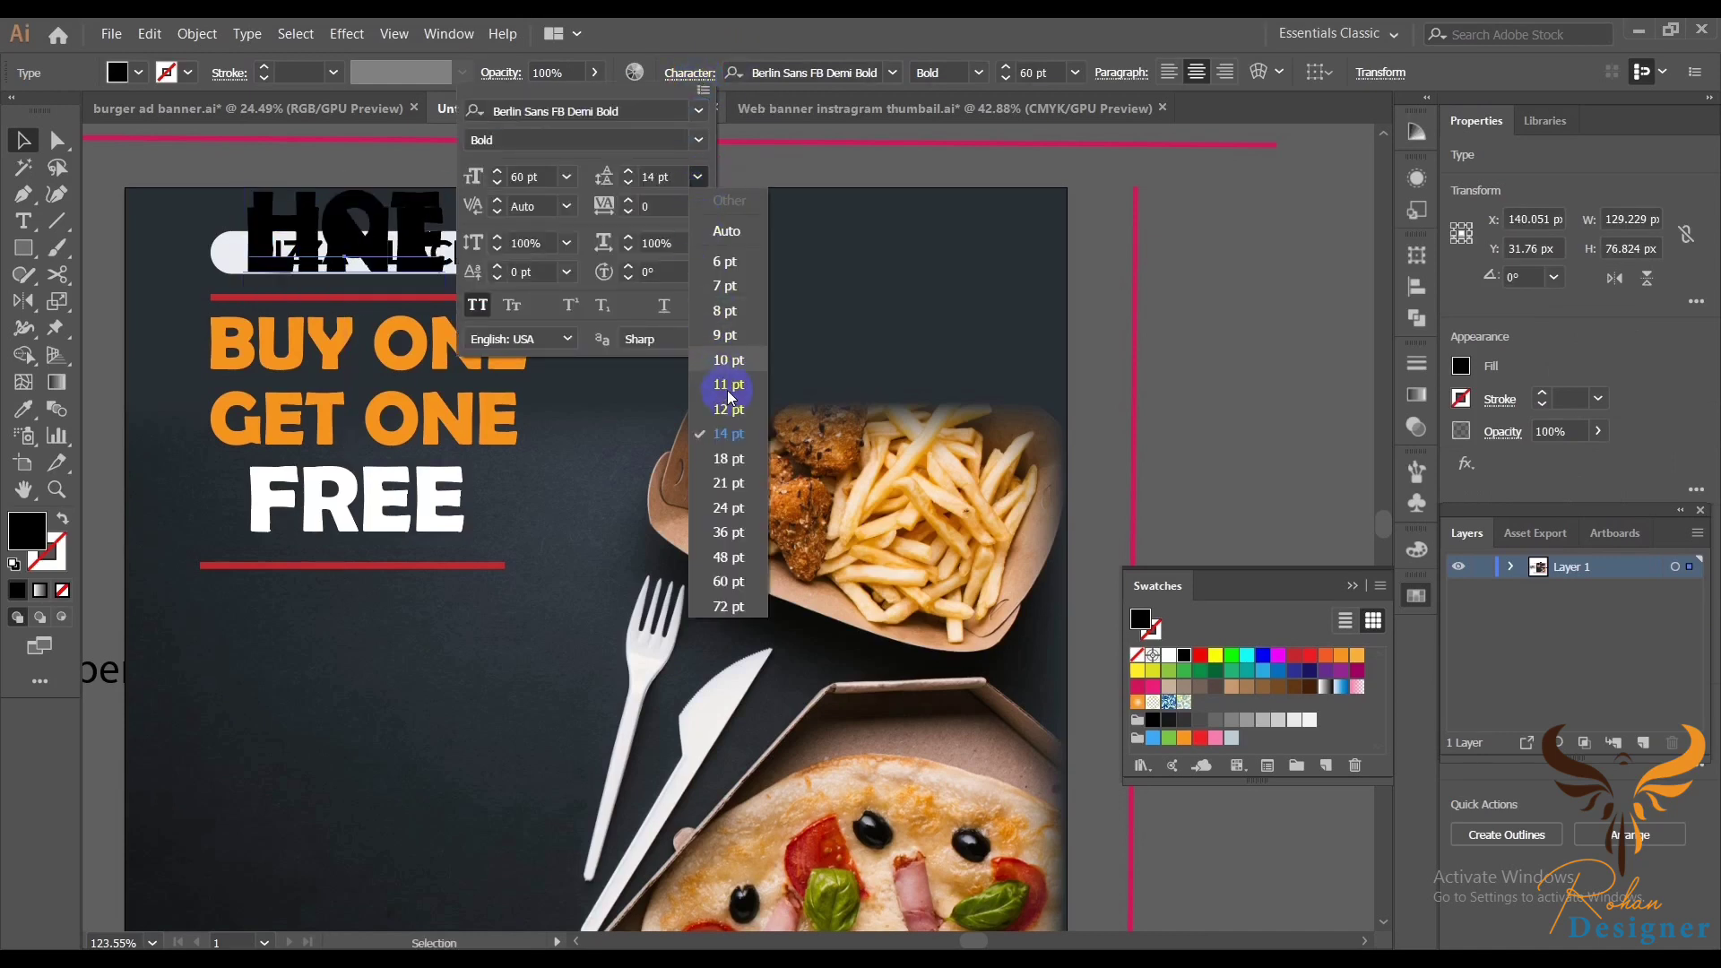
left_click(728, 558)
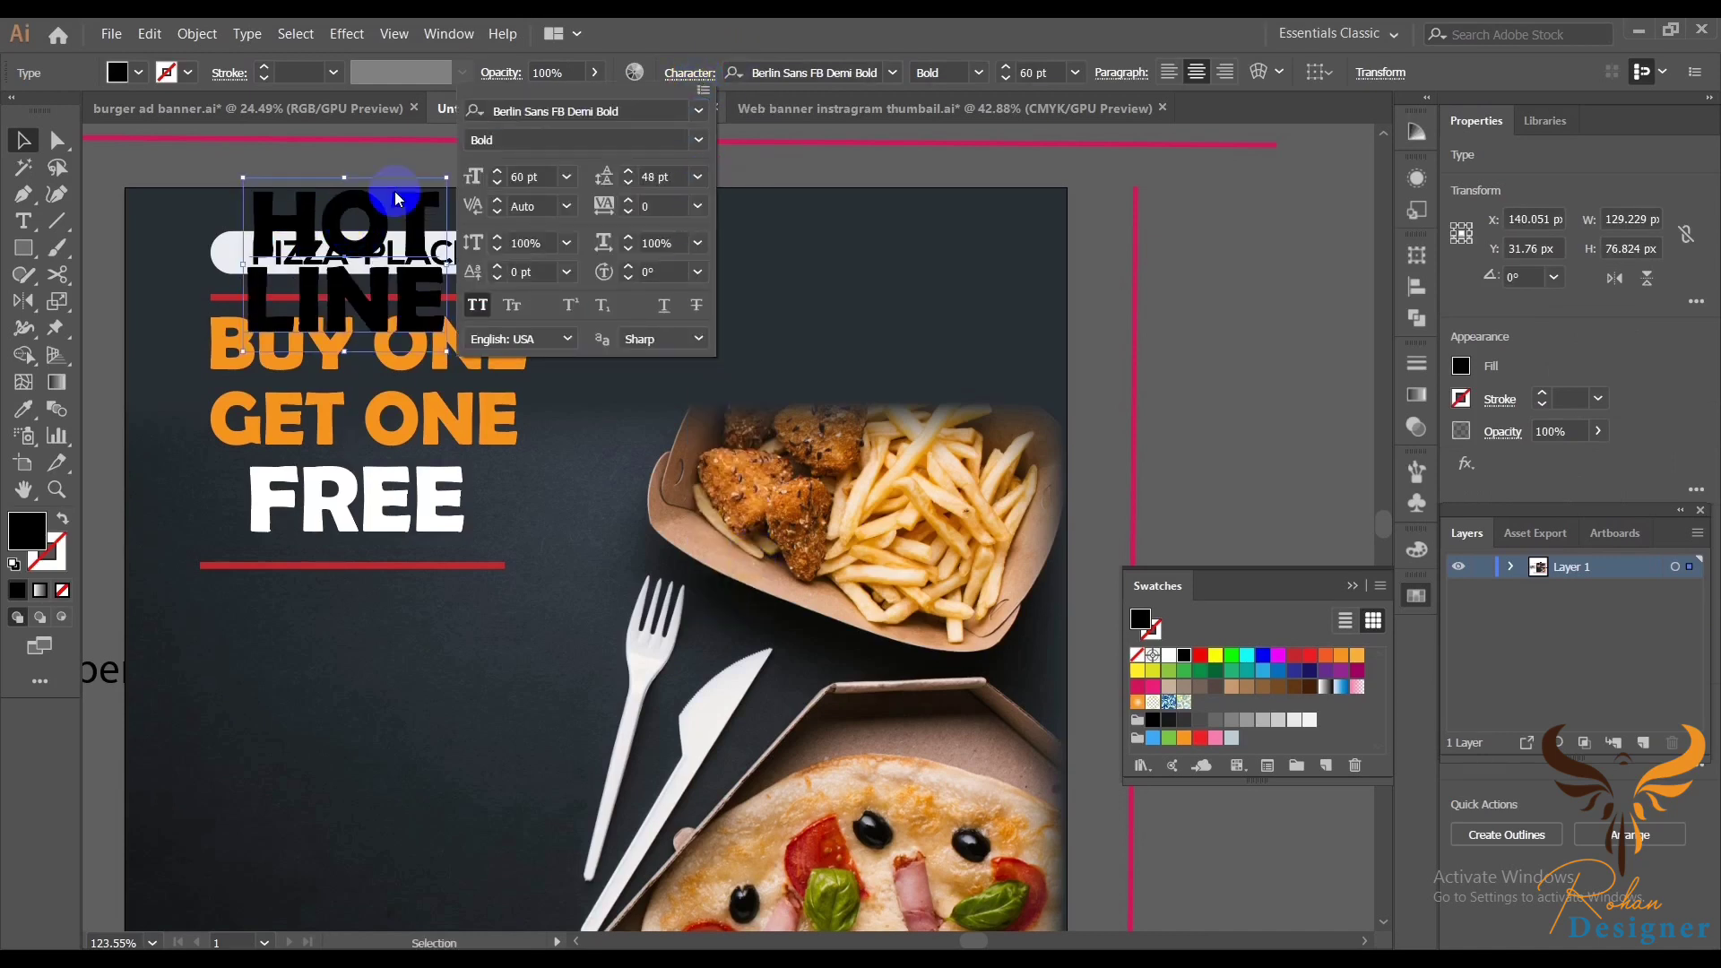
left_click(852, 166)
- Move HOT LINE to the top right, make it white and convert it to outlines
left_click_drag(377, 233, 726, 247)
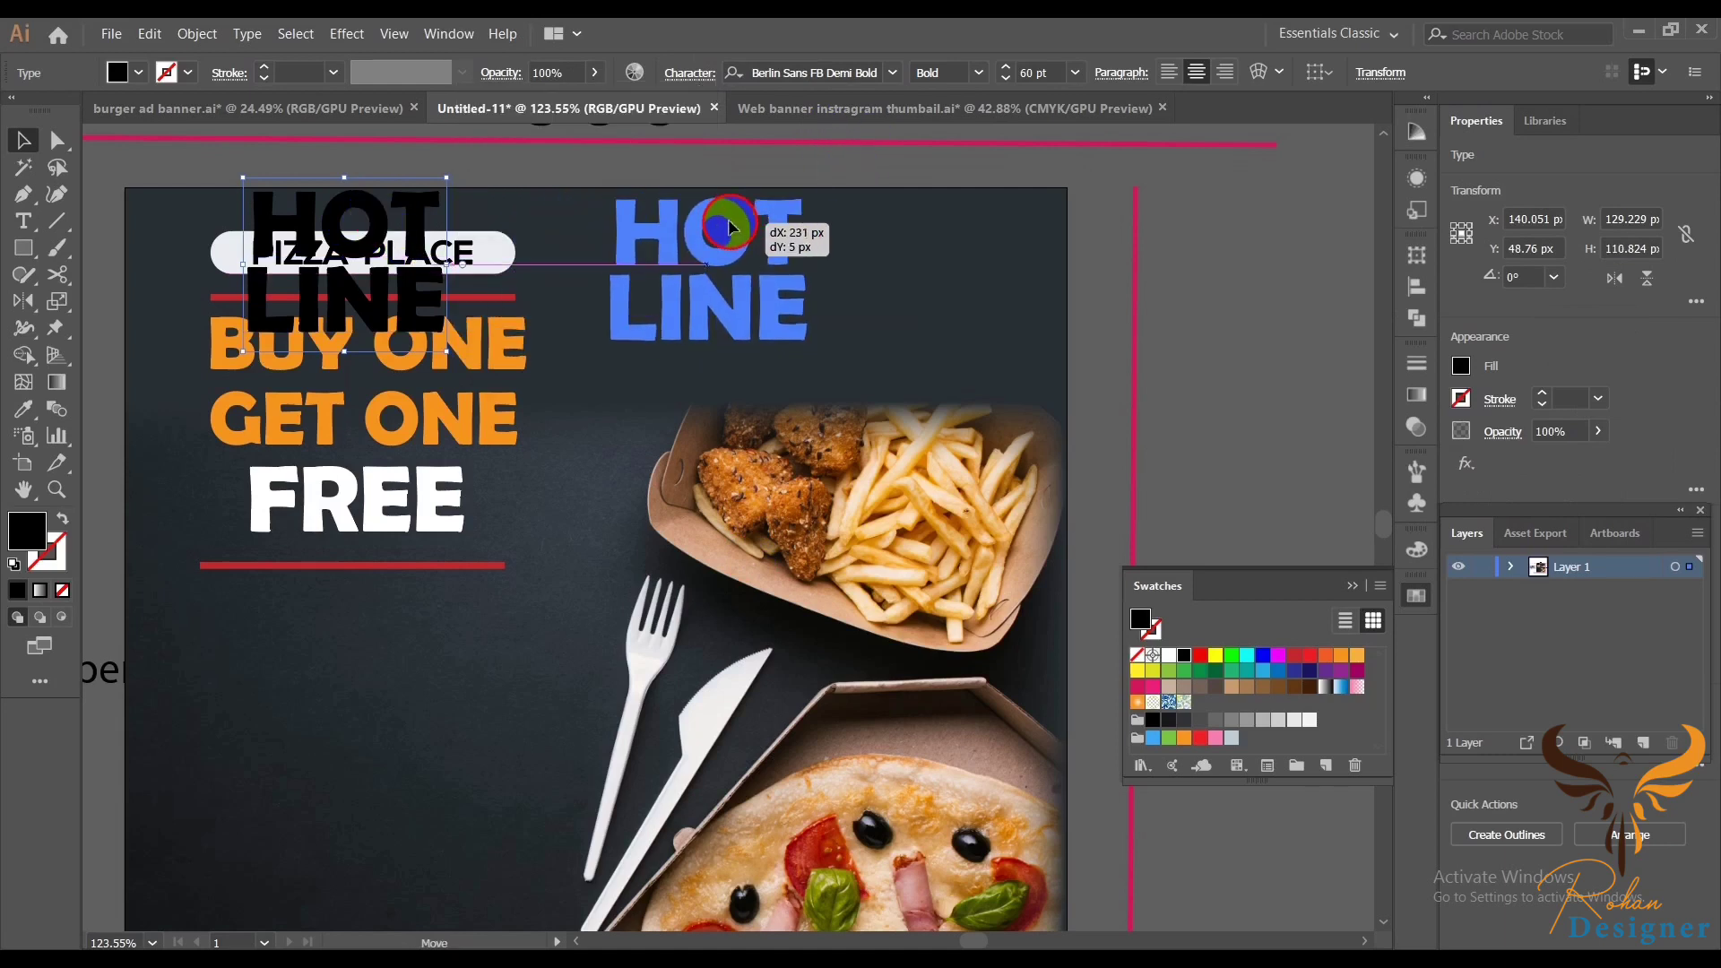
left_click(1168, 657)
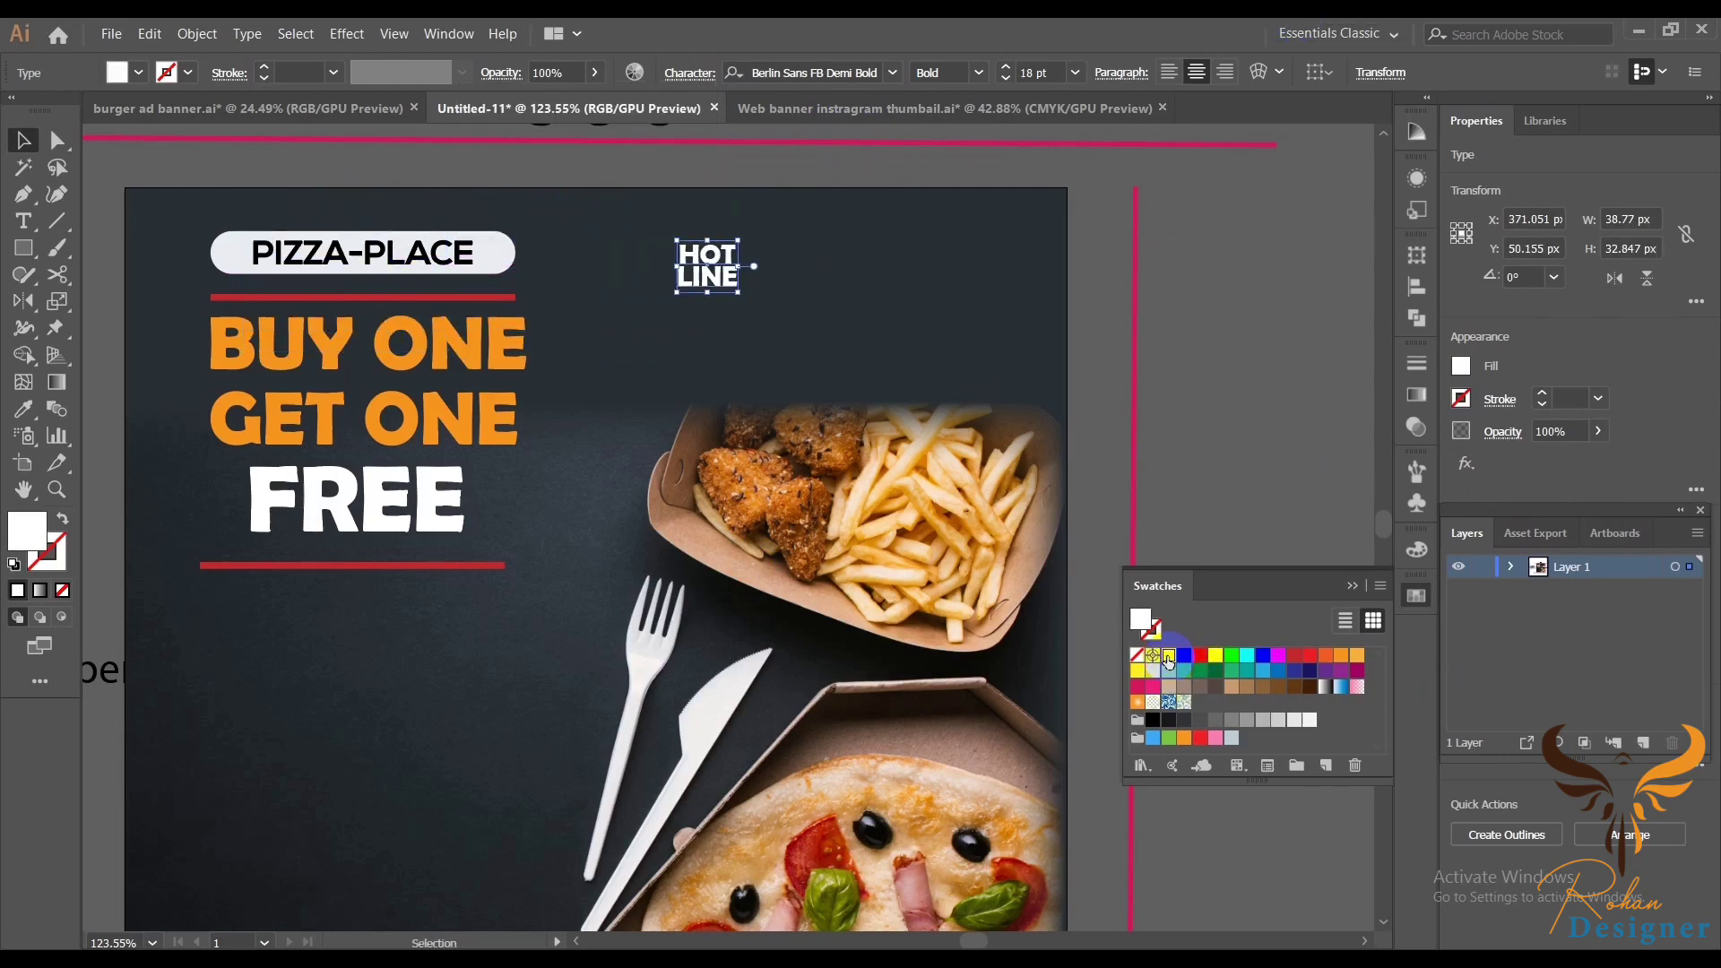
right_click(885, 264)
left_click(1016, 377)
left_click(933, 238)
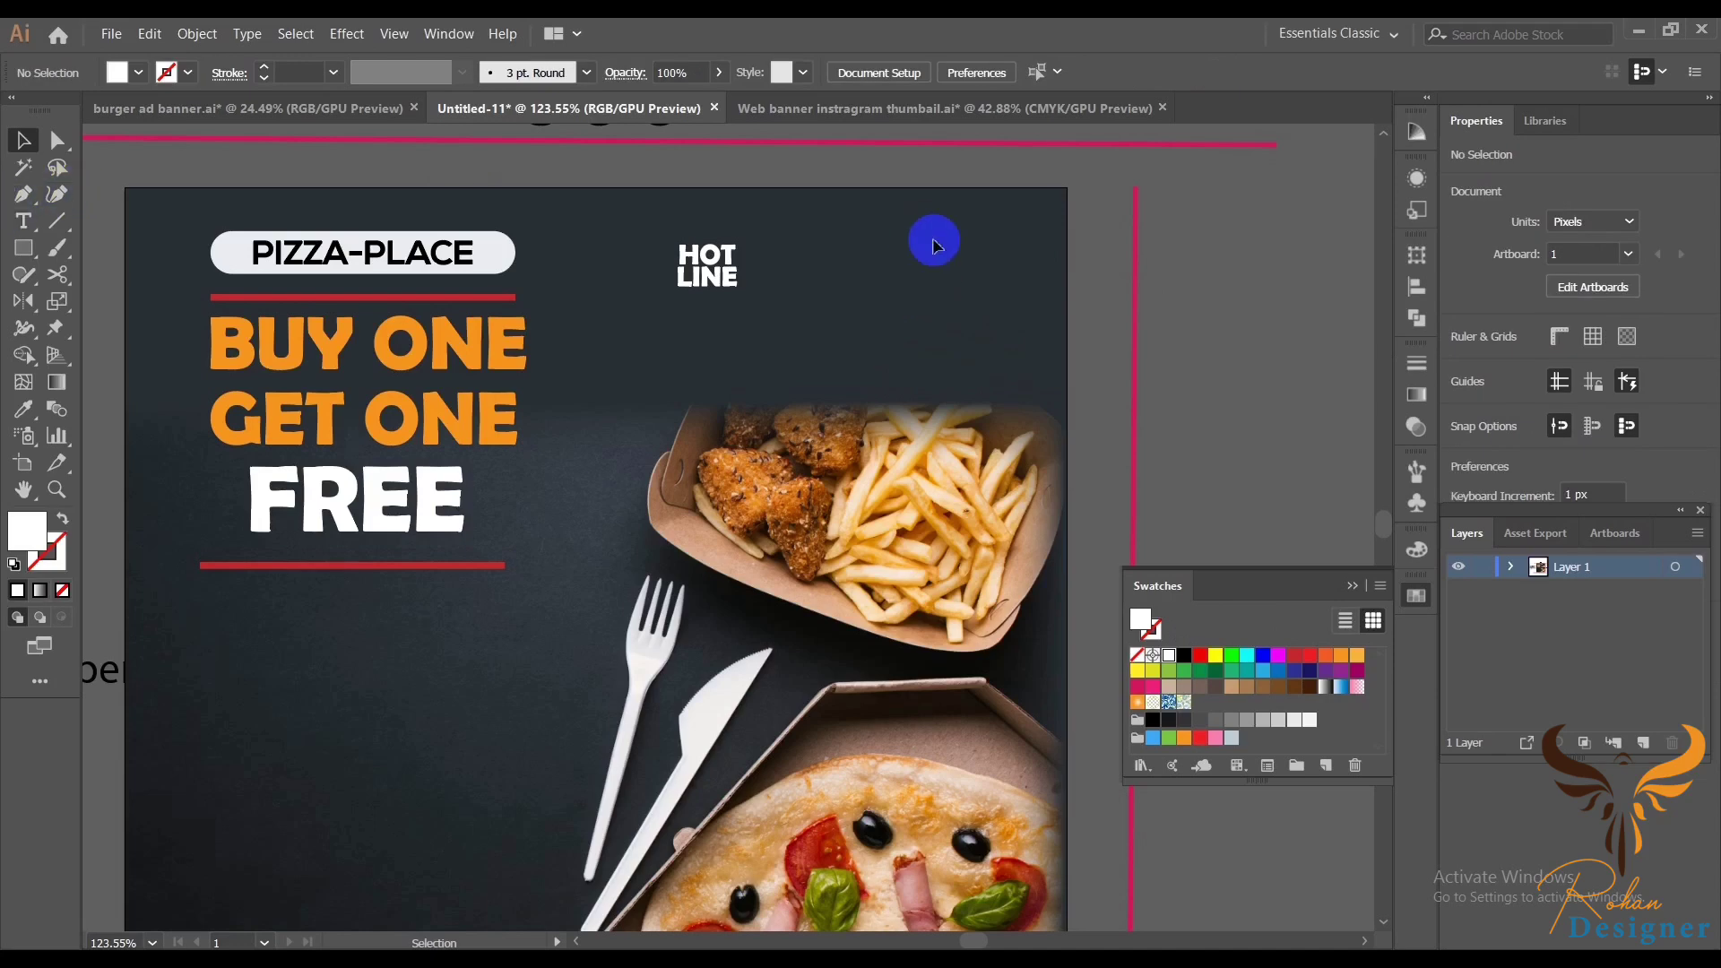
- Place the orange 44 320 320 number beside HOT LINE, vertically centred with it
left_click_drag(1237, 384, 843, 259)
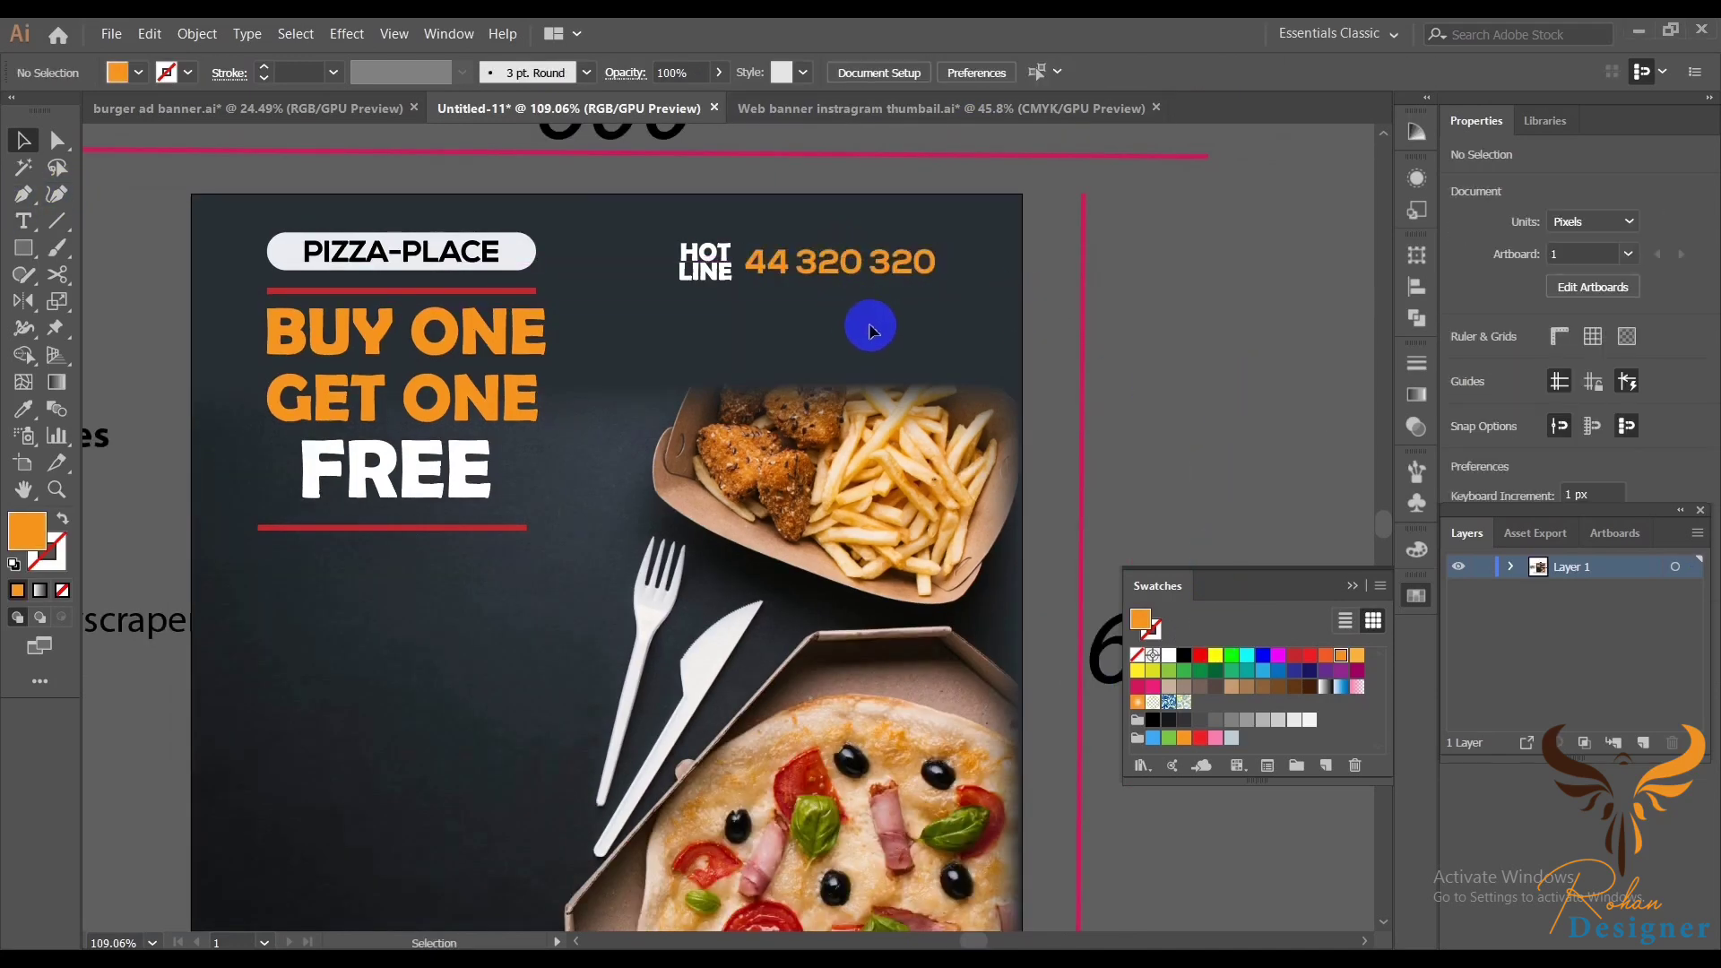
left_click(717, 262, "shift")
left_click(1049, 76)
left_click(981, 341)
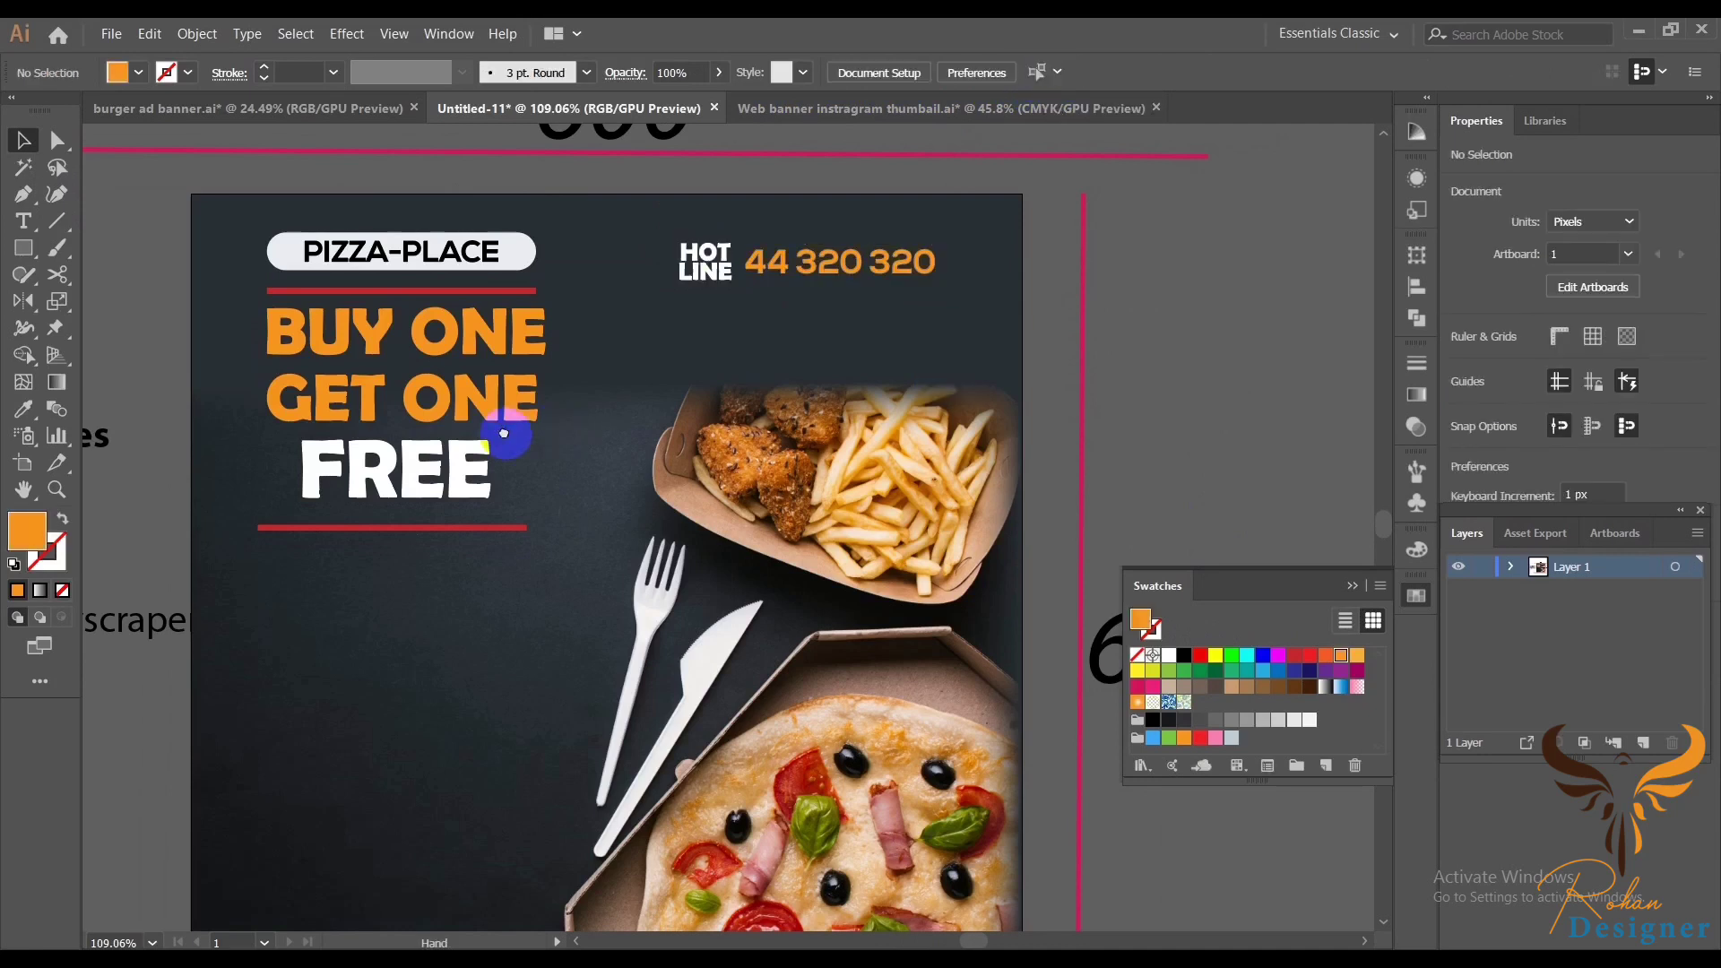
left_click_drag(506, 433, 582, 399)
left_click_drag(339, 657, 391, 630)
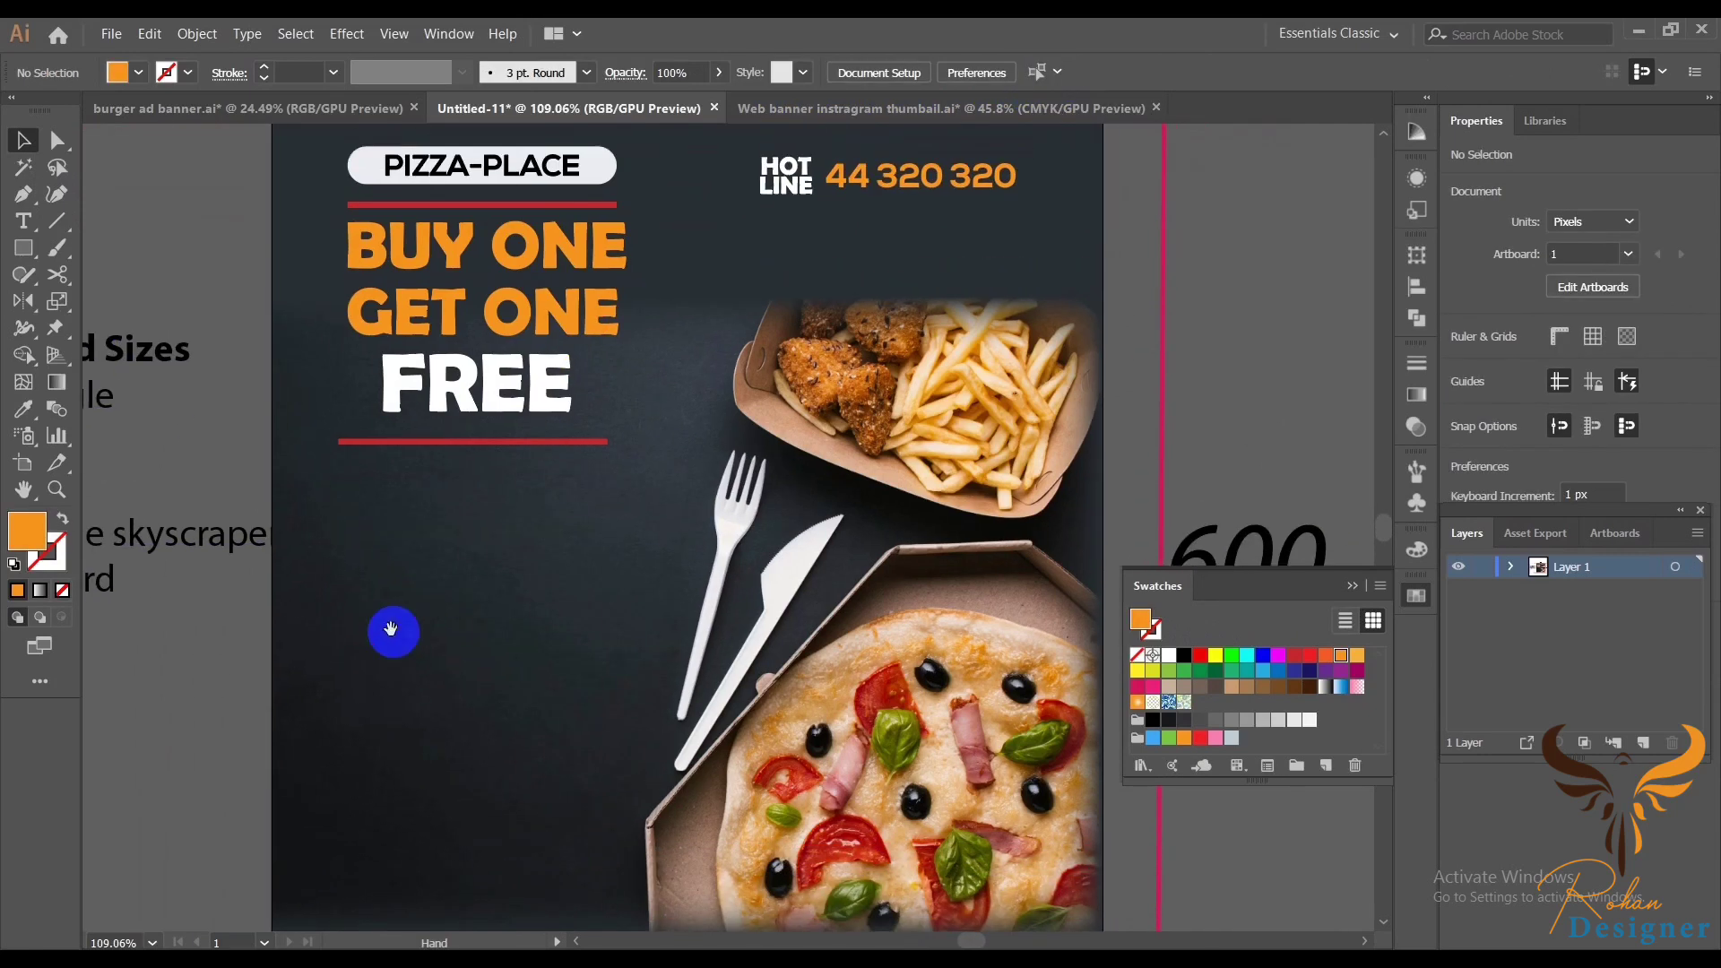
- Paste the ONLY ON TUESDAYS footer group at the banner's bottom
key("ctrl+v")
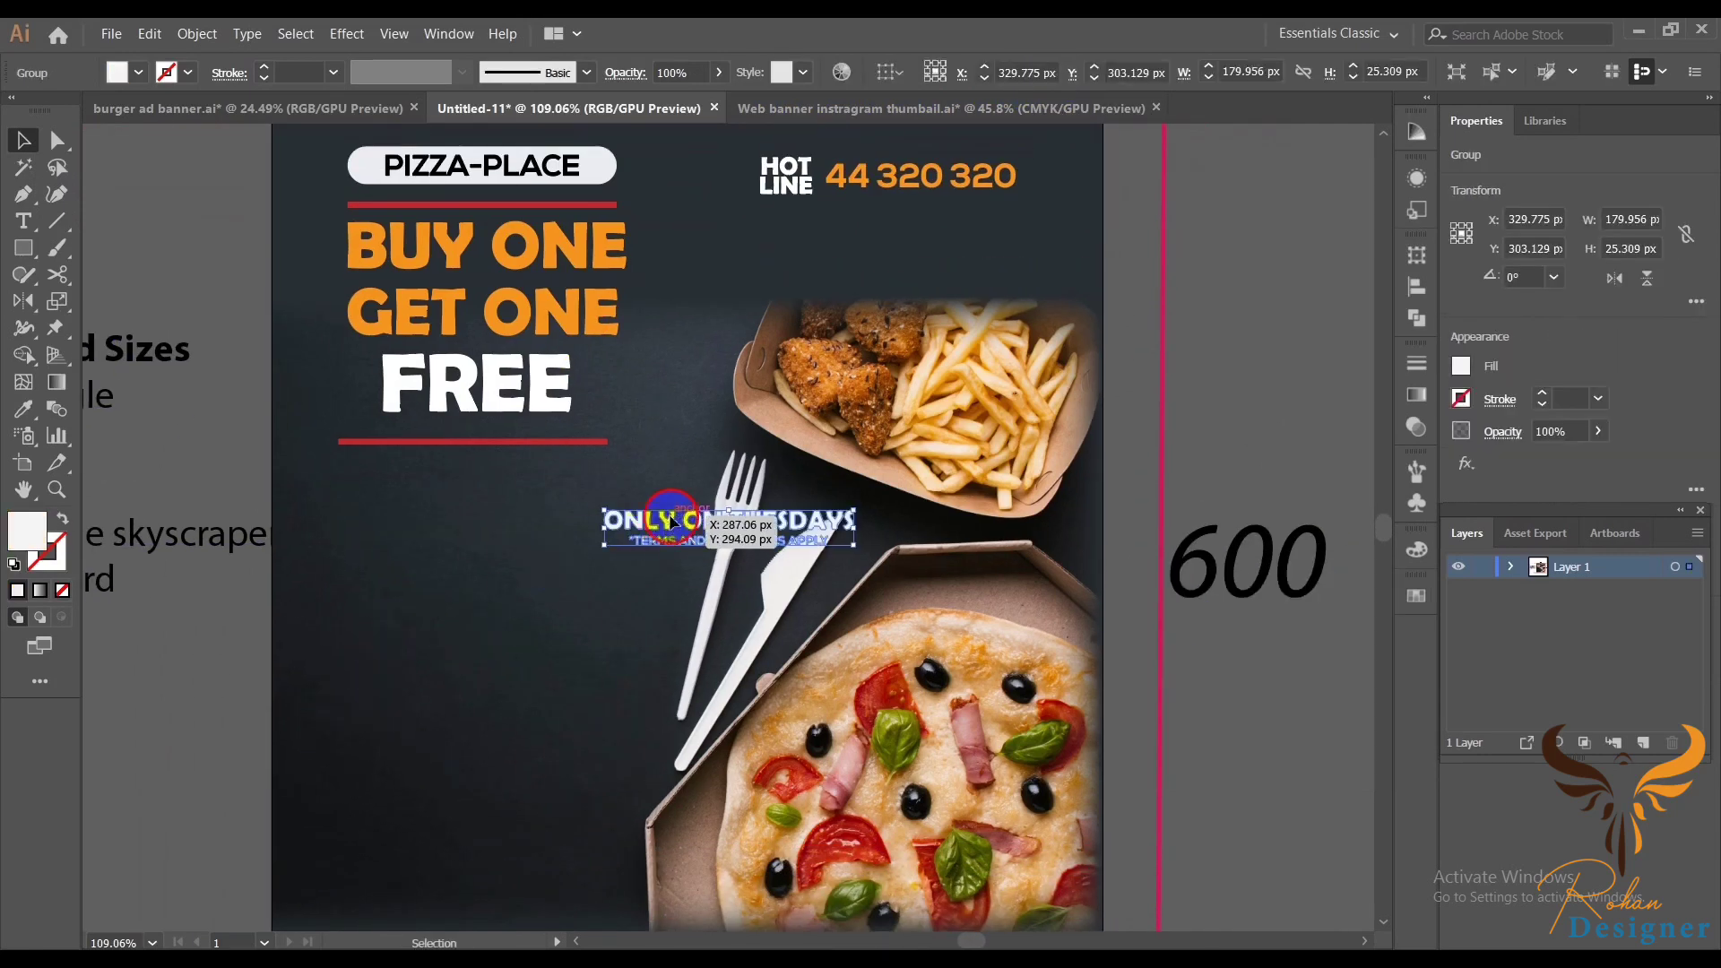
mouse_move(670, 522)
left_mouse_down()
mouse_move(446, 874)
mouse_move(463, 888)
left_mouse_up()
left_click(484, 719)
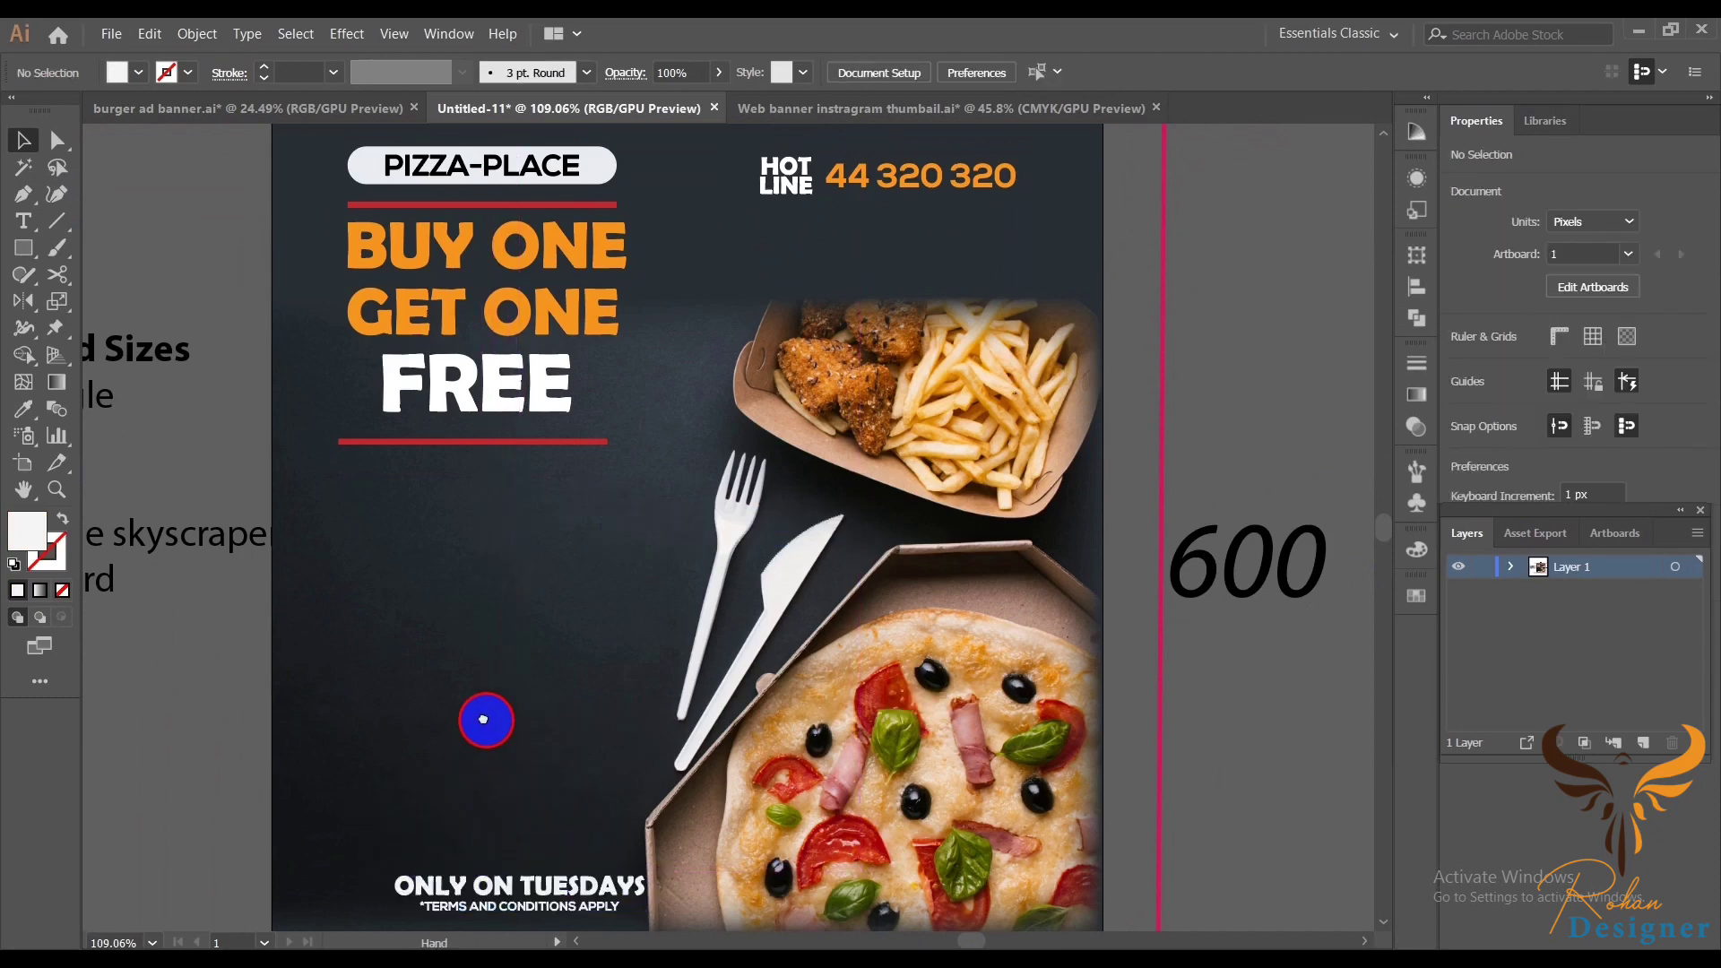
left_click_drag(460, 763, 521, 707)
left_click_drag(536, 589, 535, 652)
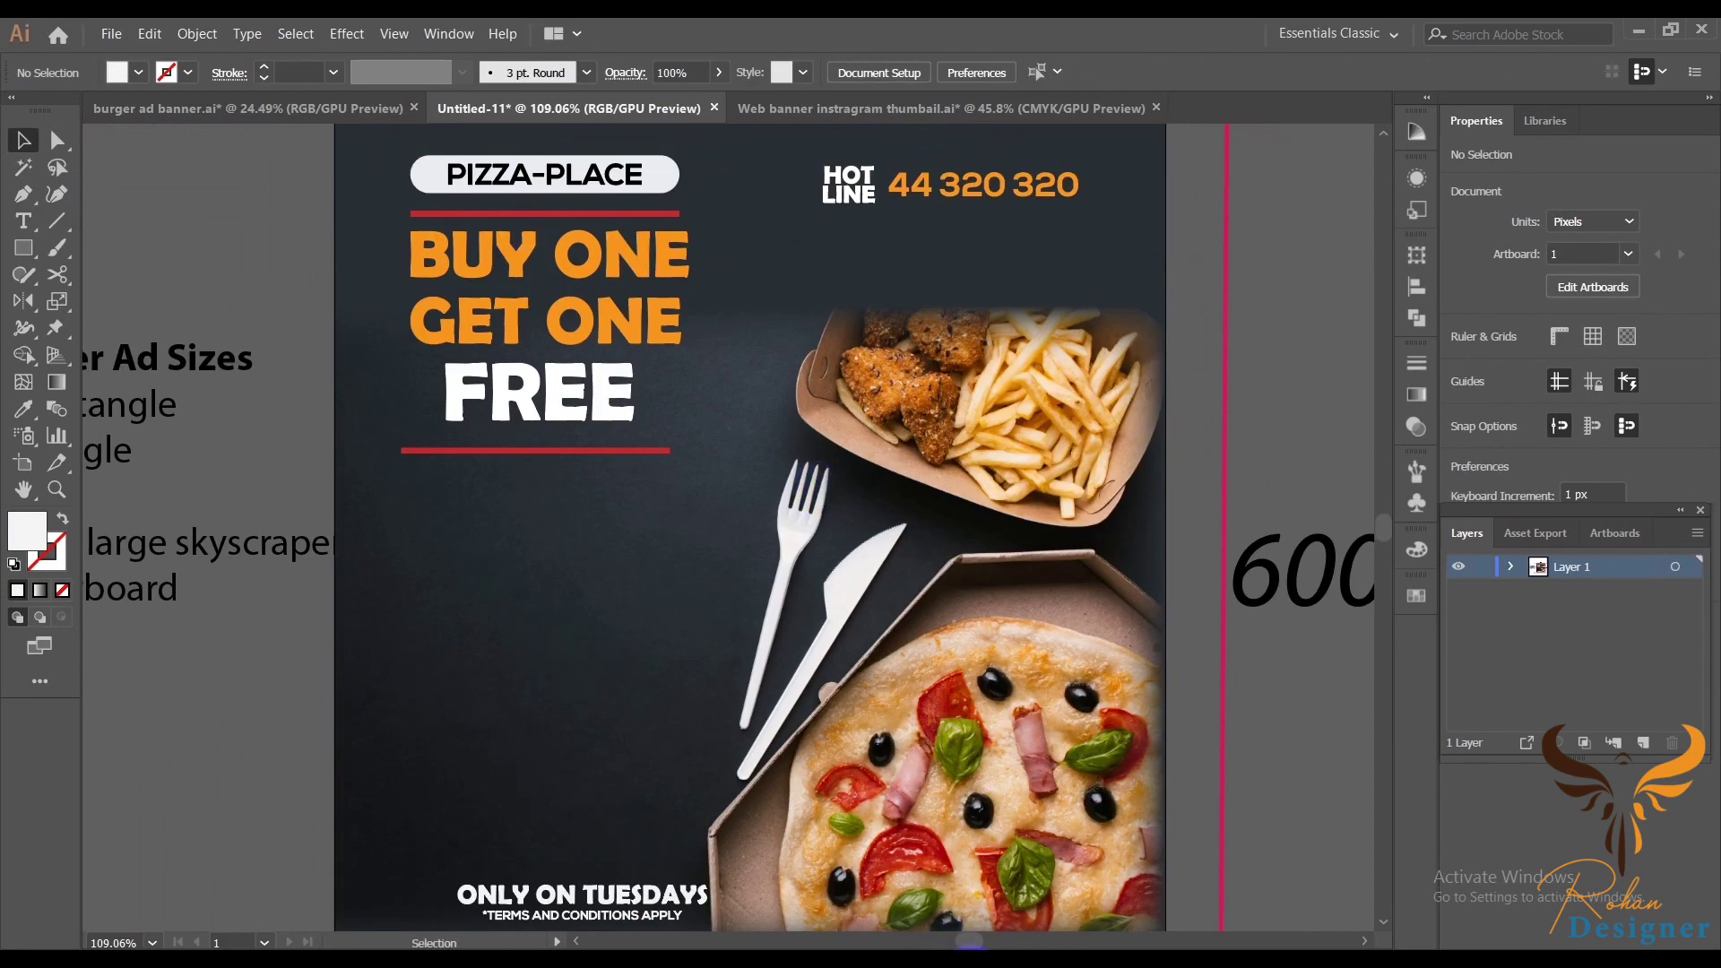
- Paste the Facebook, Twitter and globe icons into the bottom-left corner
key("ctrl+f")
left_click(265, 789)
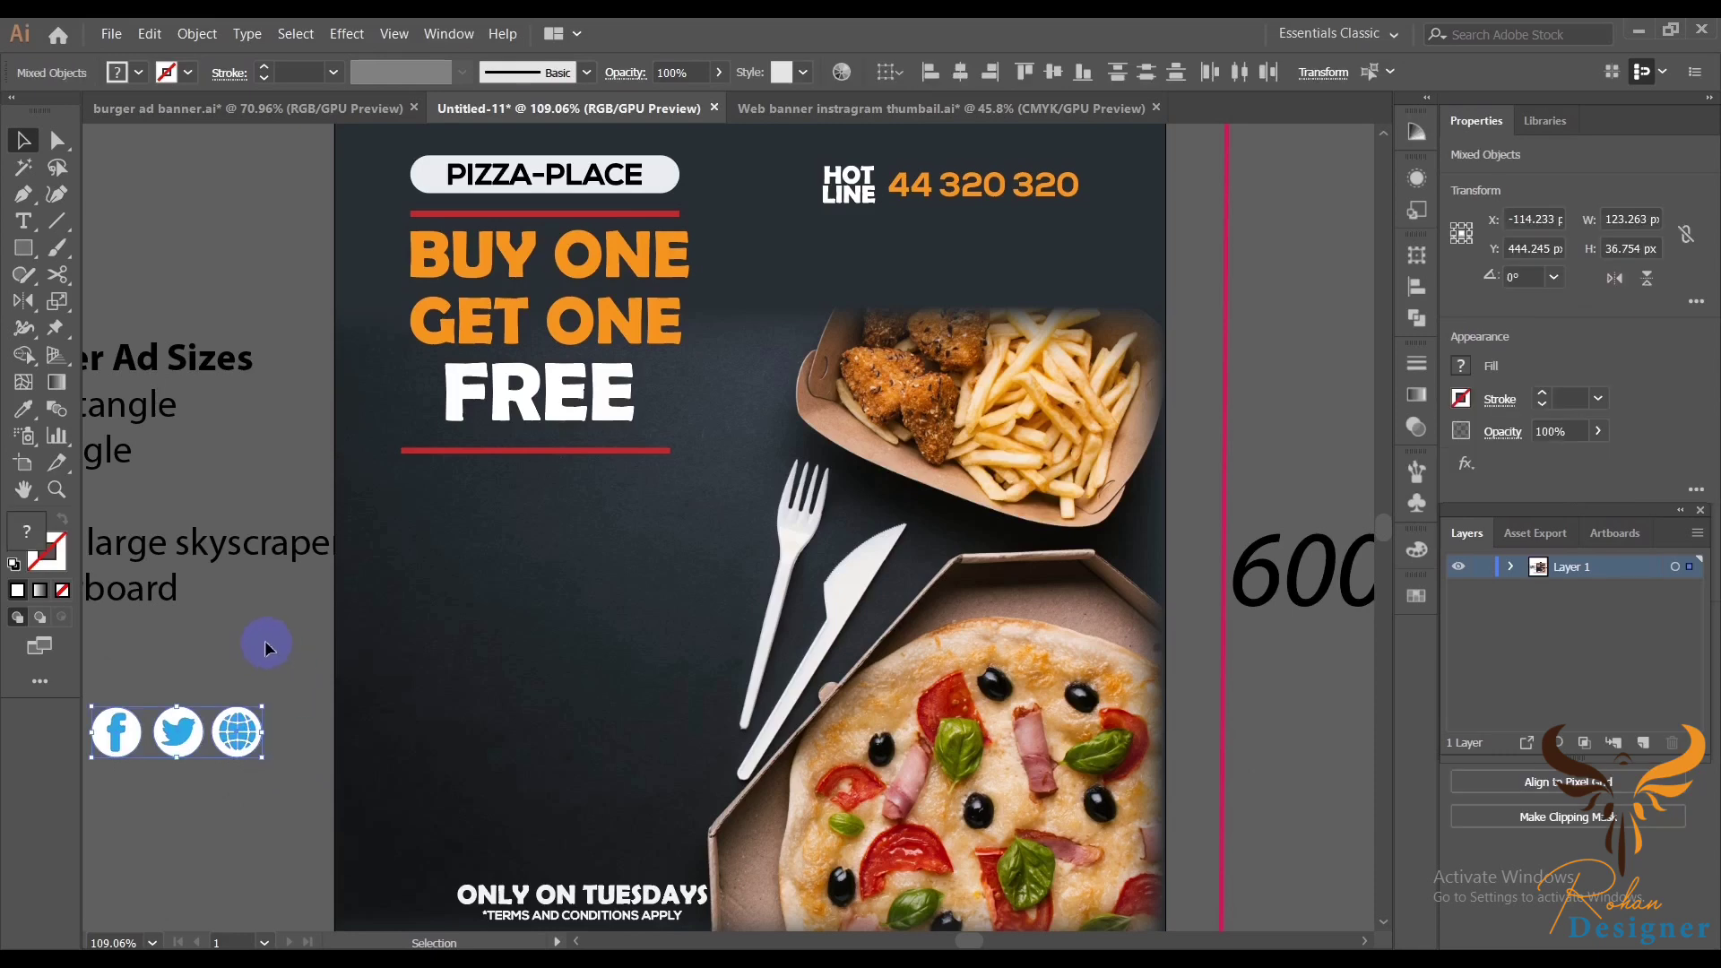
right_click(264, 644)
mouse_move(238, 747)
left_mouse_down()
mouse_move(405, 789)
mouse_move(513, 862)
mouse_move(453, 851)
left_mouse_up()
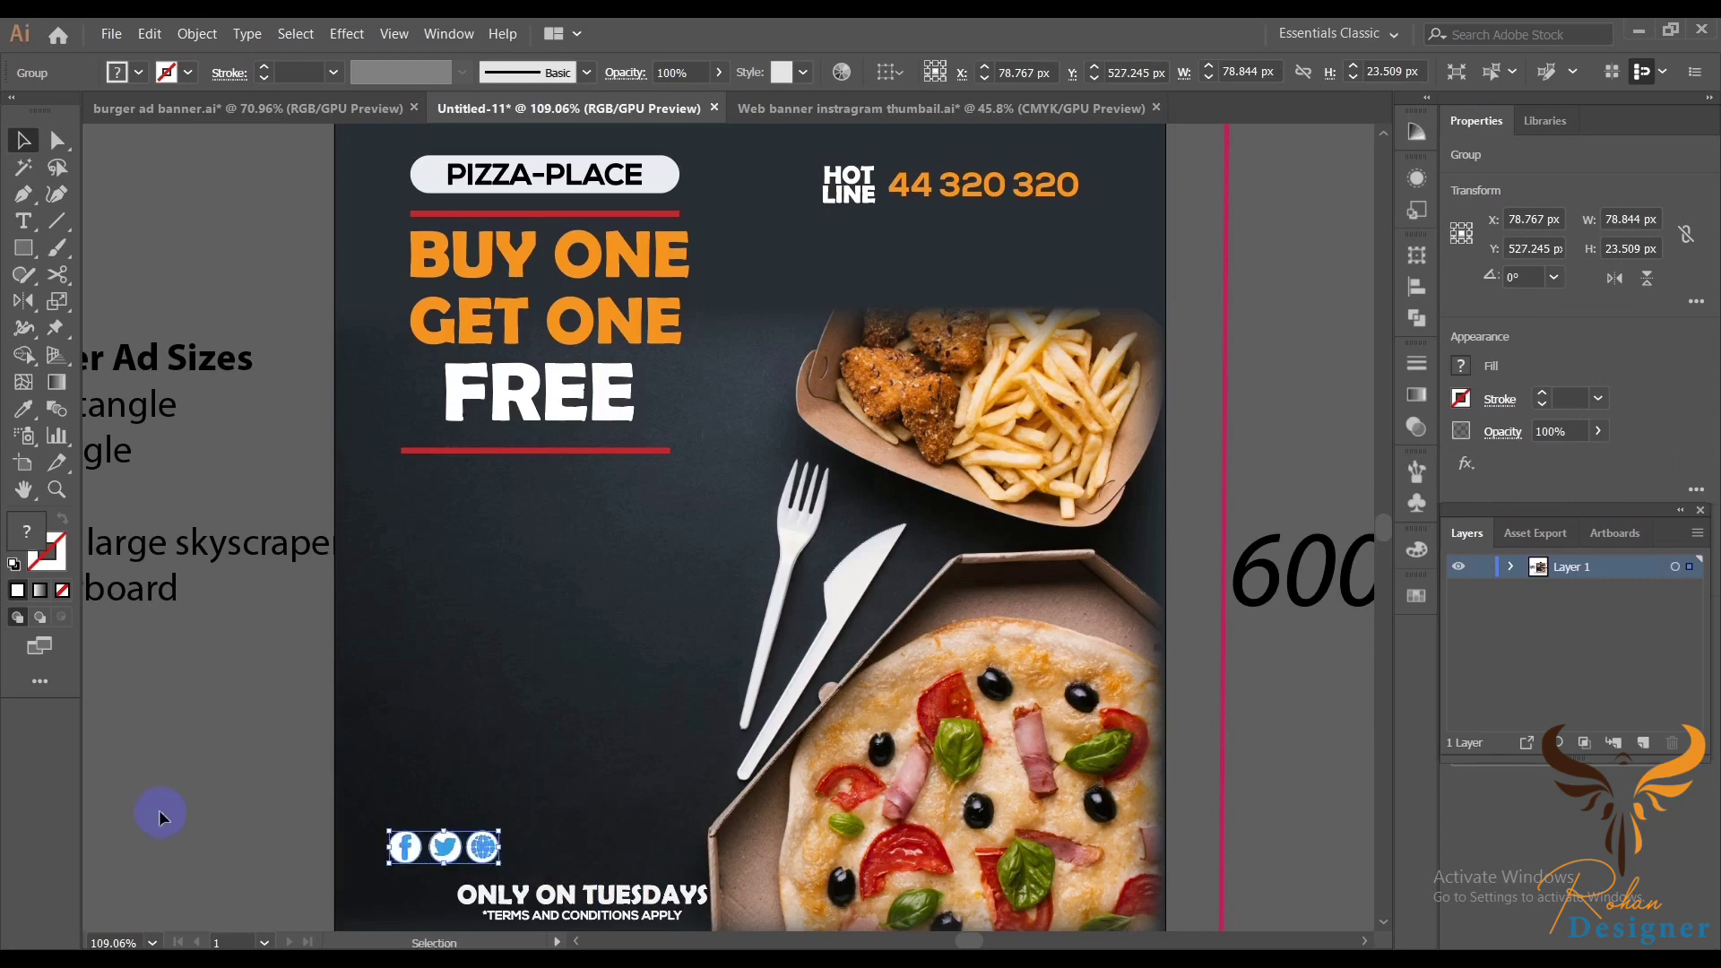
left_click(164, 818)
scroll(480, 637, "down", 2)
scroll(517, 674, "up", 1)
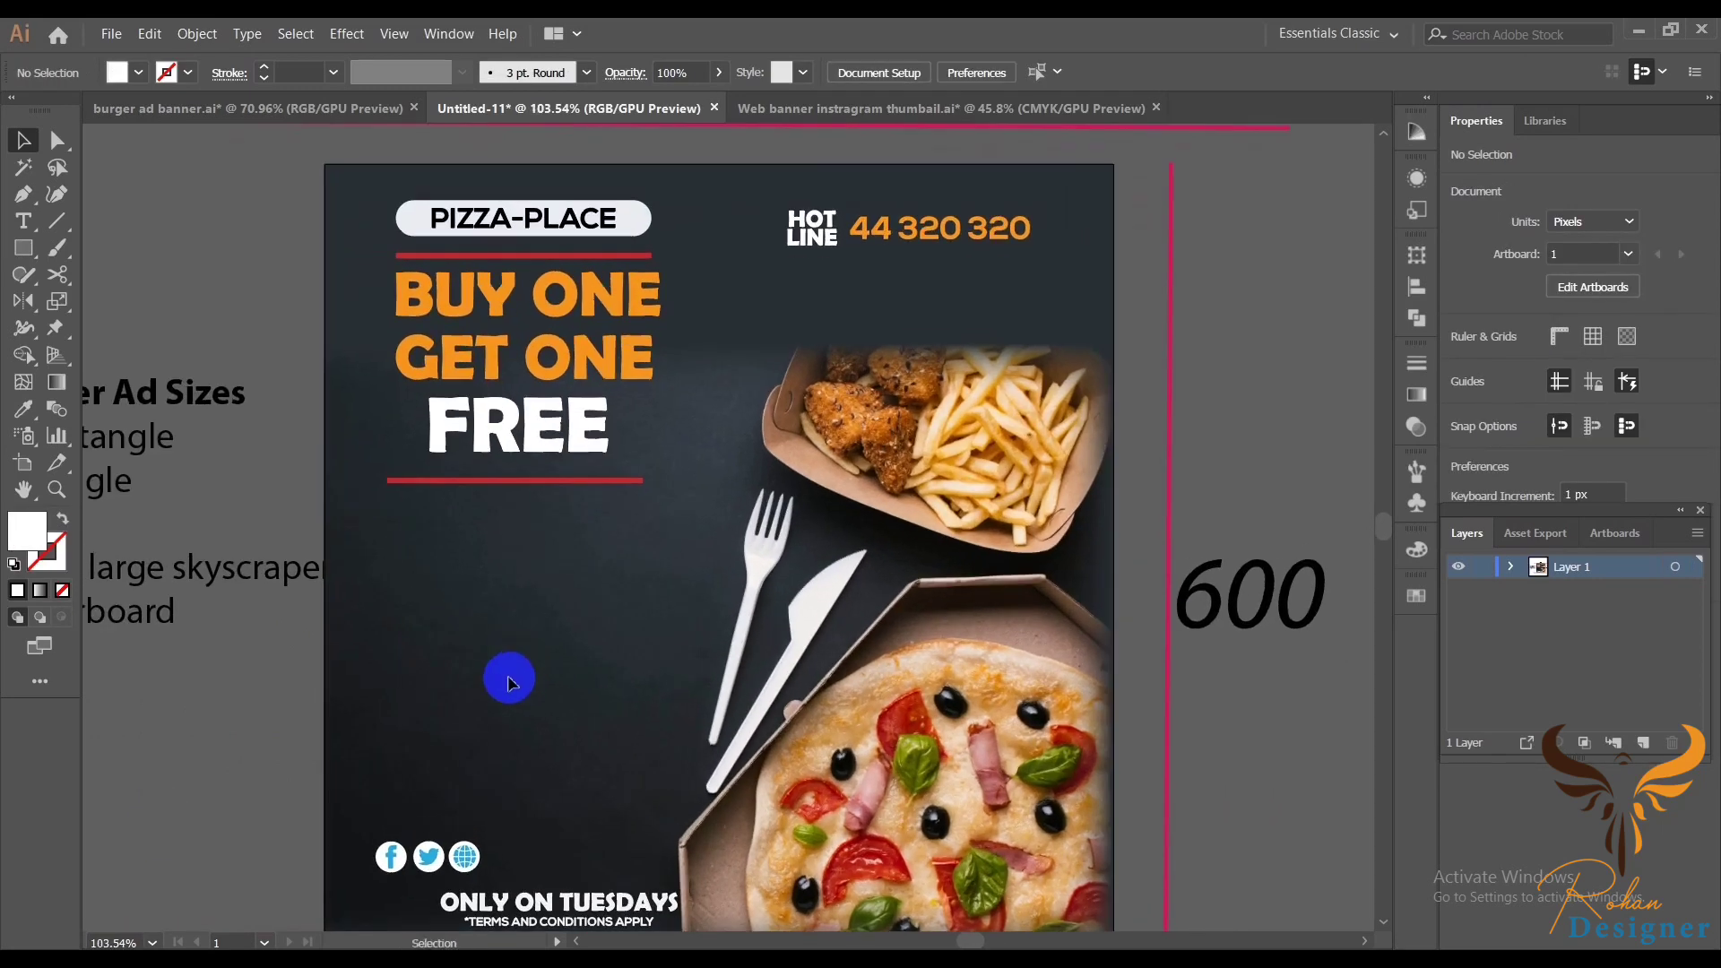
- Draw a many-pointed star on the banner's left with a circle over it
left_click(27, 245)
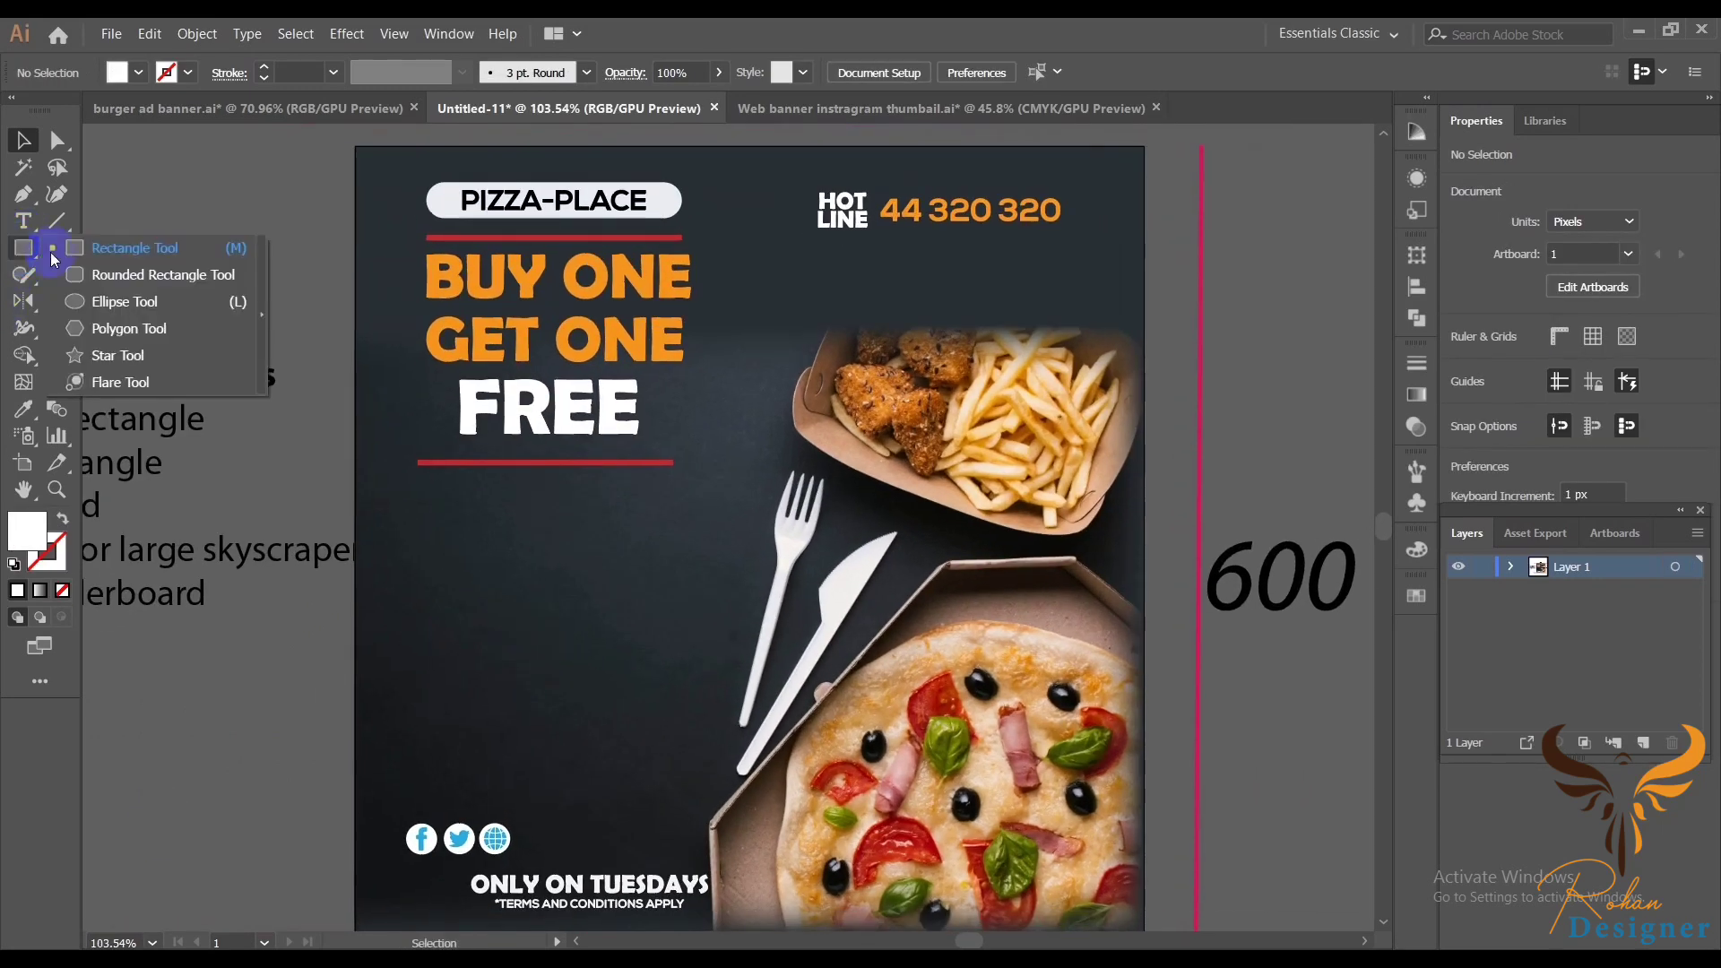
left_click(118, 355)
mouse_move(502, 598)
left_mouse_down()
mouse_move(645, 718)
mouse_move(587, 683)
left_mouse_up()
left_click(23, 249)
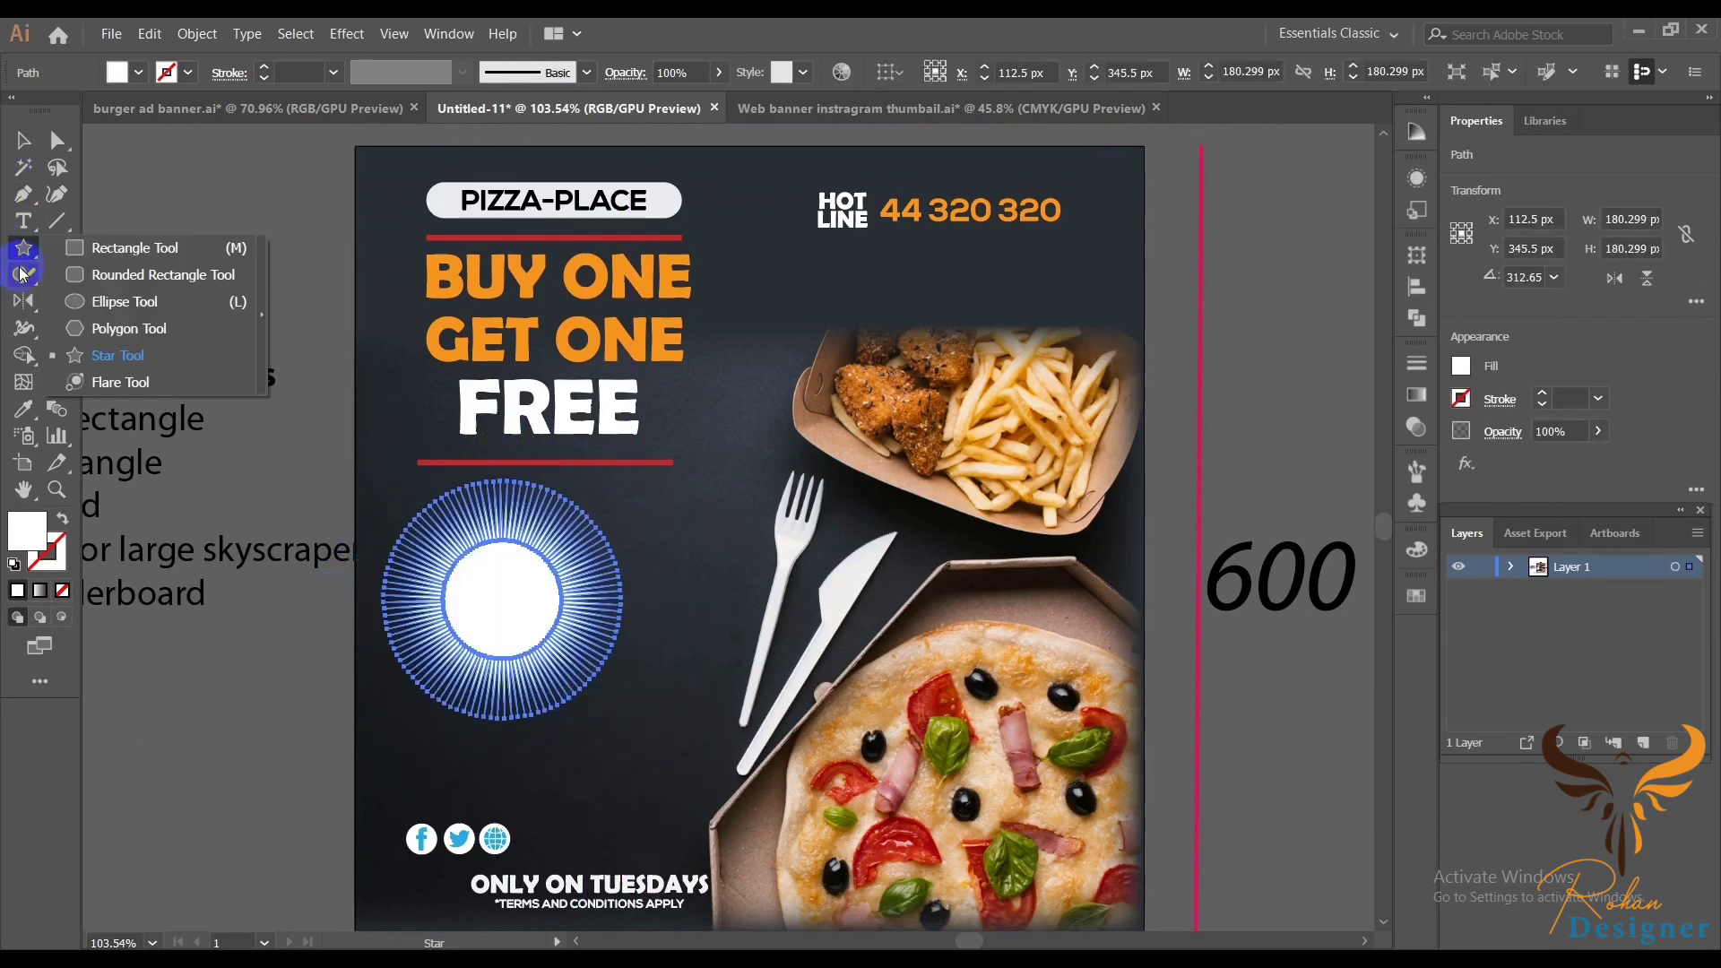
left_click(124, 301)
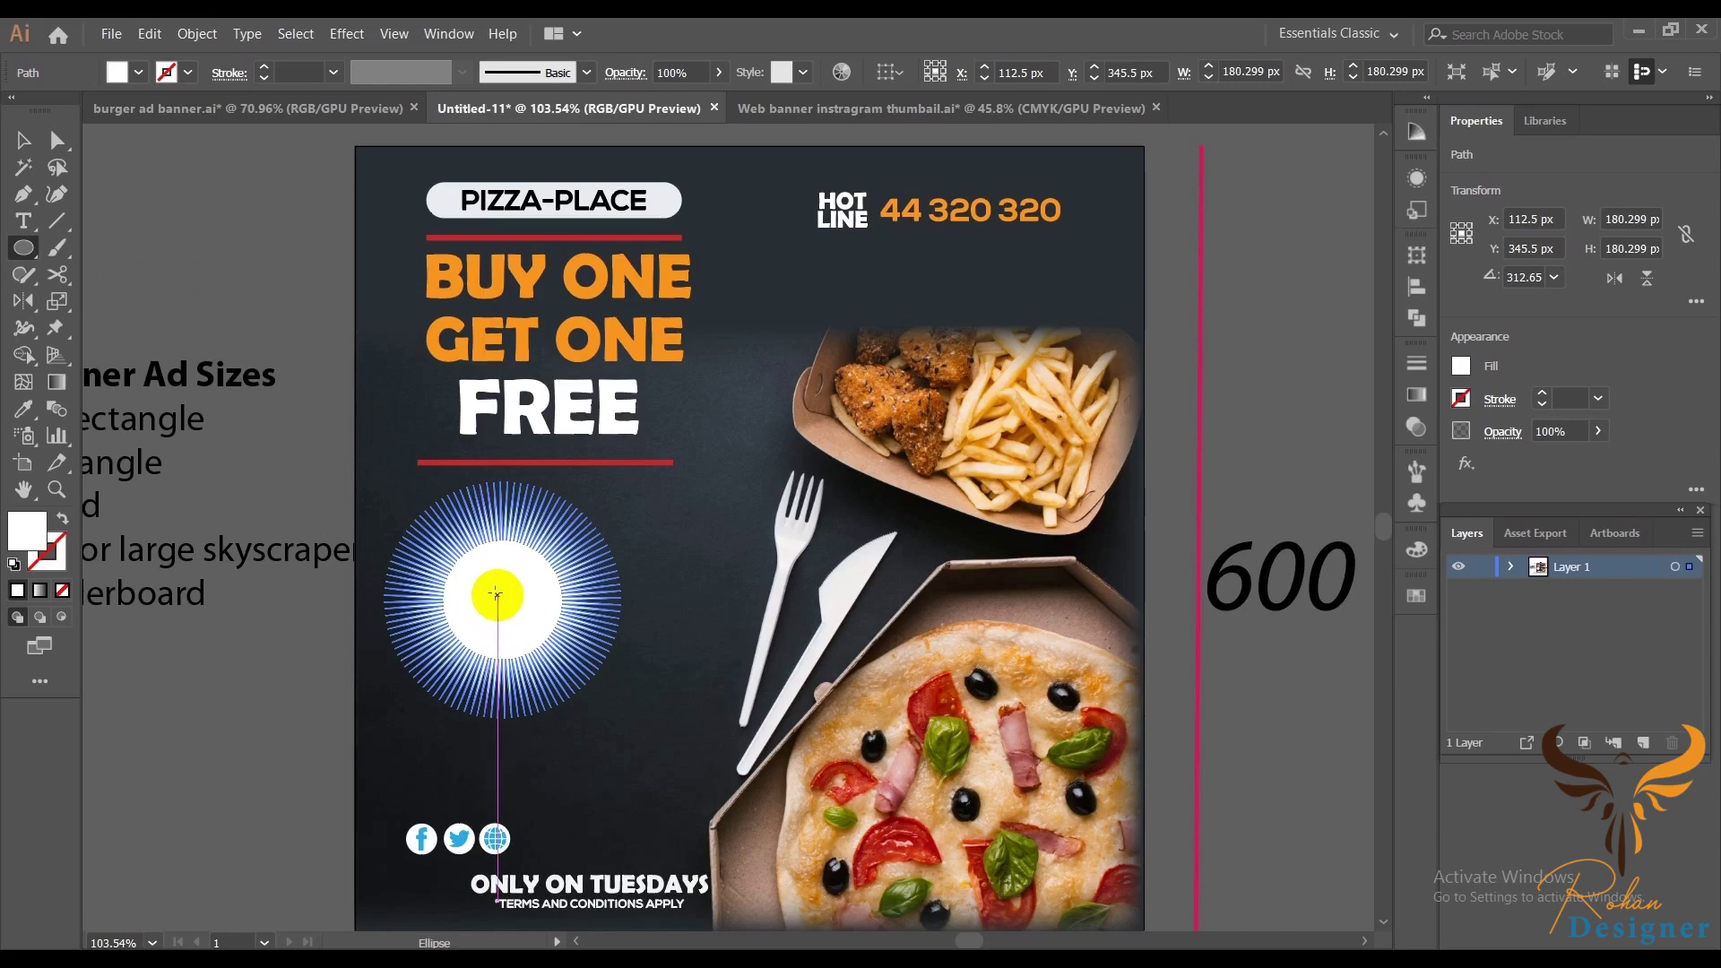
left_click_drag(499, 592, 607, 697)
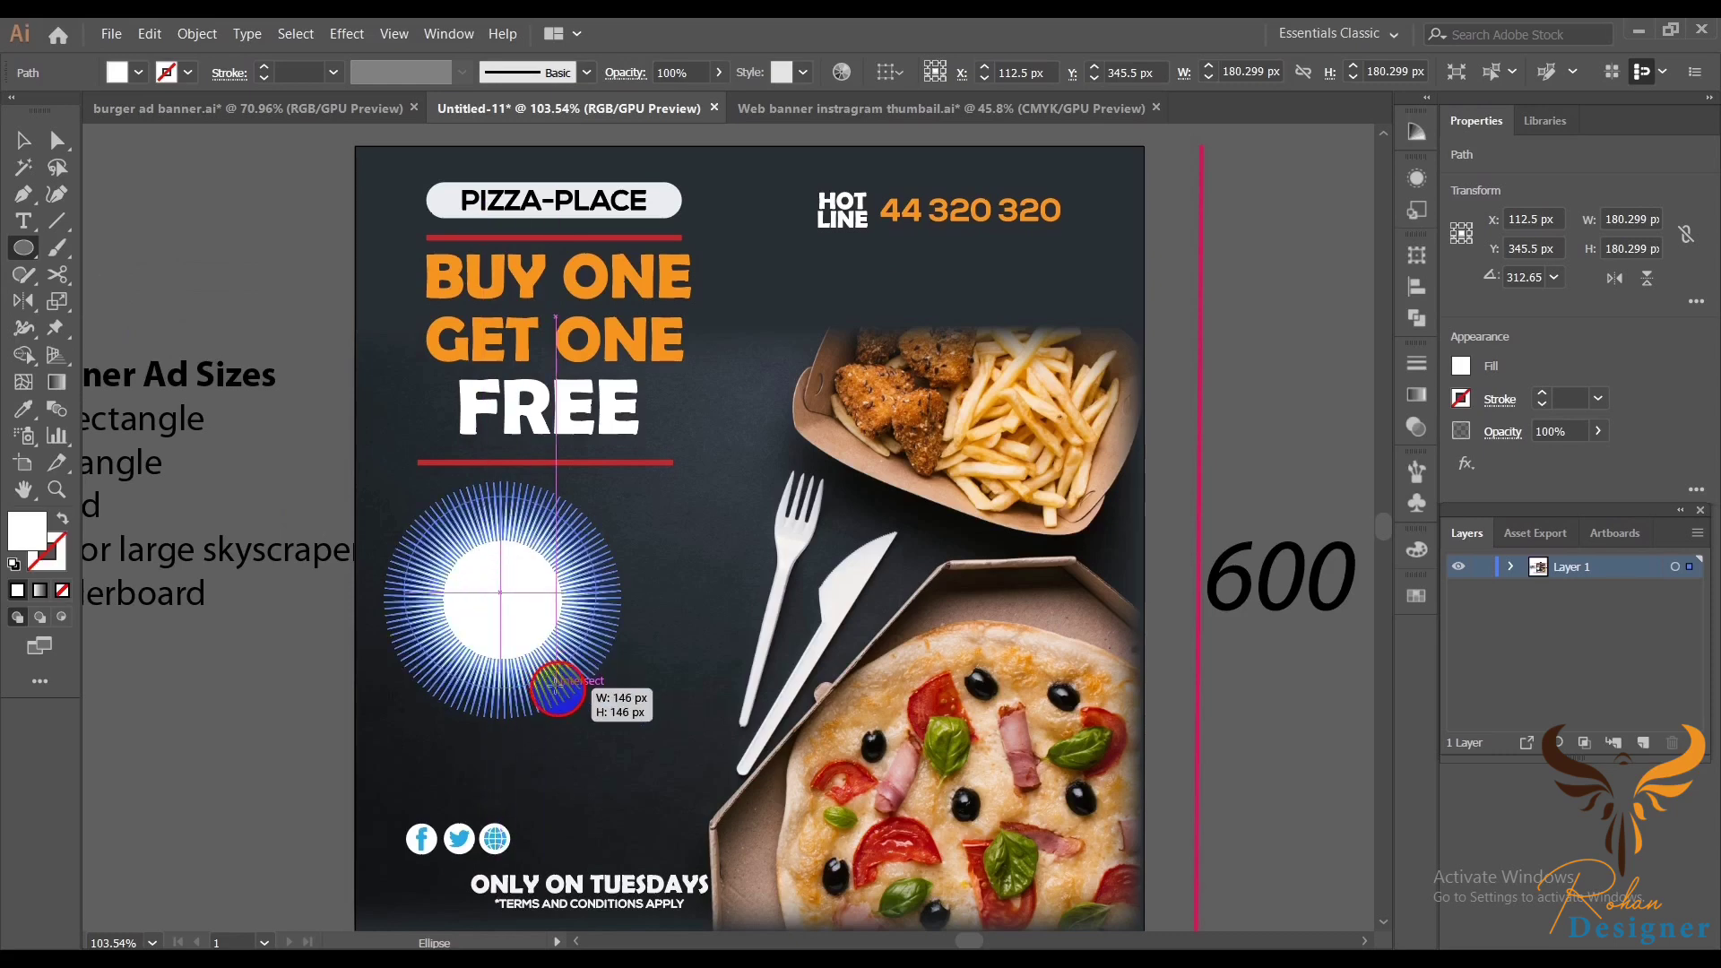
key("v")
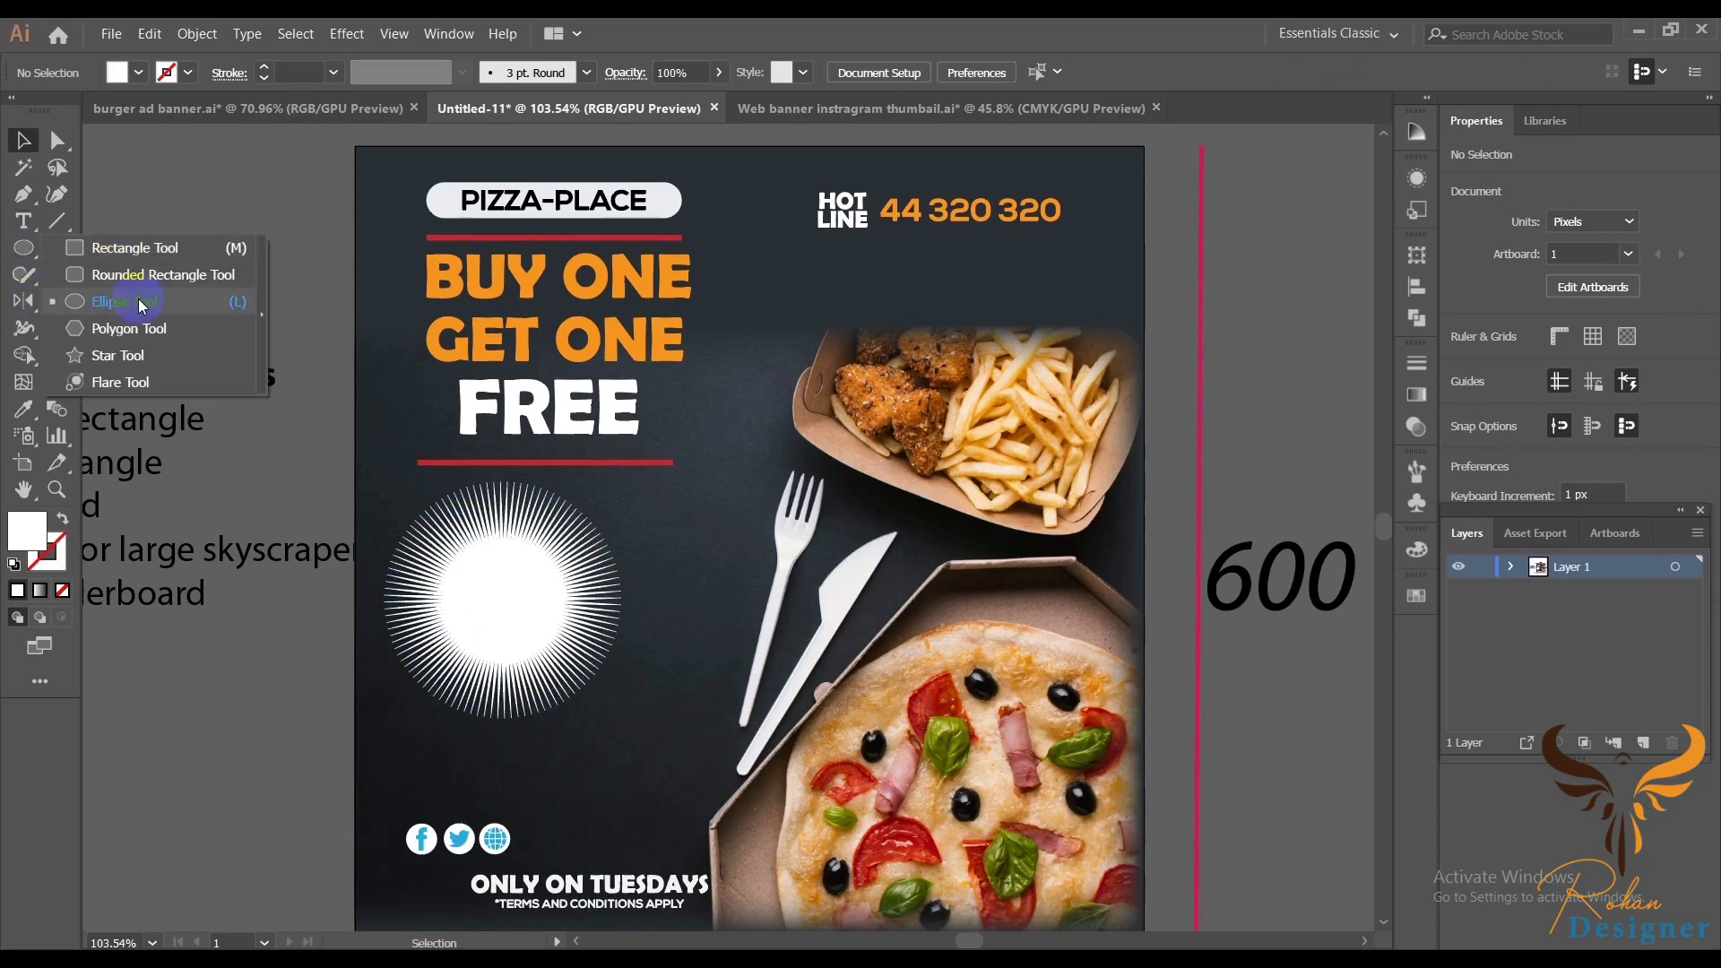
- Fit a circle over the starburst's centre and bring the starburst to front
left_click_drag(23, 247, 125, 301)
mouse_move(215, 686)
left_mouse_down()
mouse_move(306, 749)
mouse_move(328, 798)
left_mouse_up()
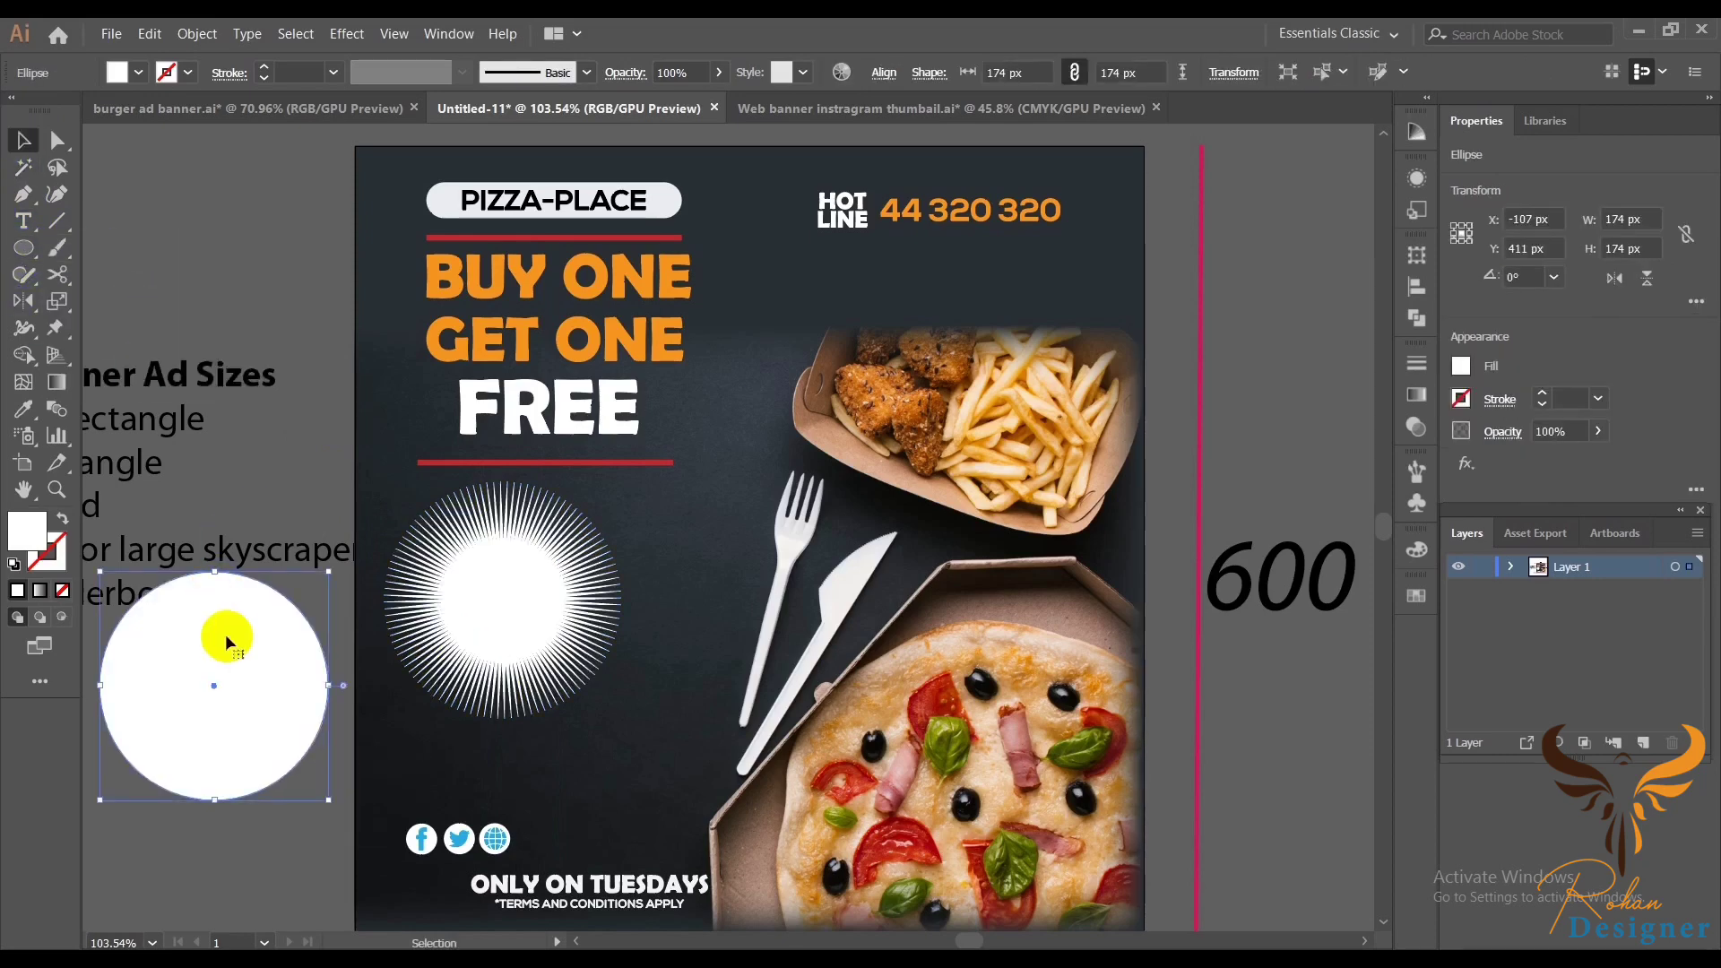
left_click_drag(224, 633, 512, 546)
left_click_drag(616, 713, 607, 708)
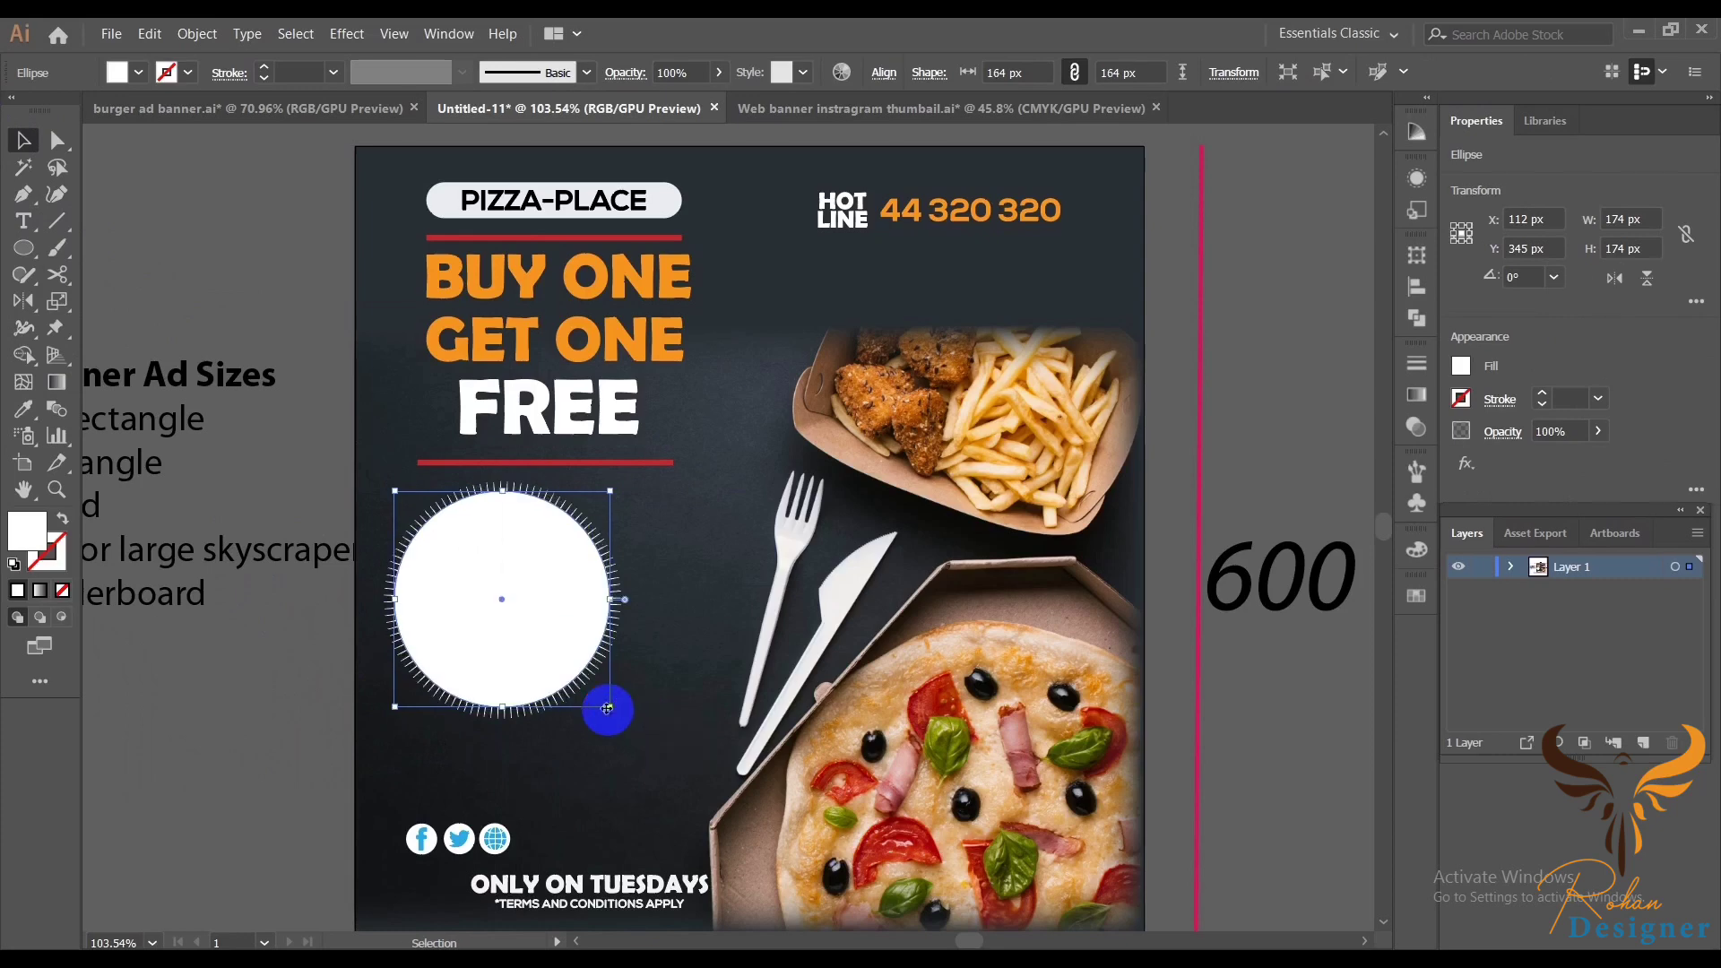
left_click(587, 533)
key("ctrl+shift+bracketright")
- Fill the starburst and circle red and unite them with Pathfinder
left_click(1417, 596)
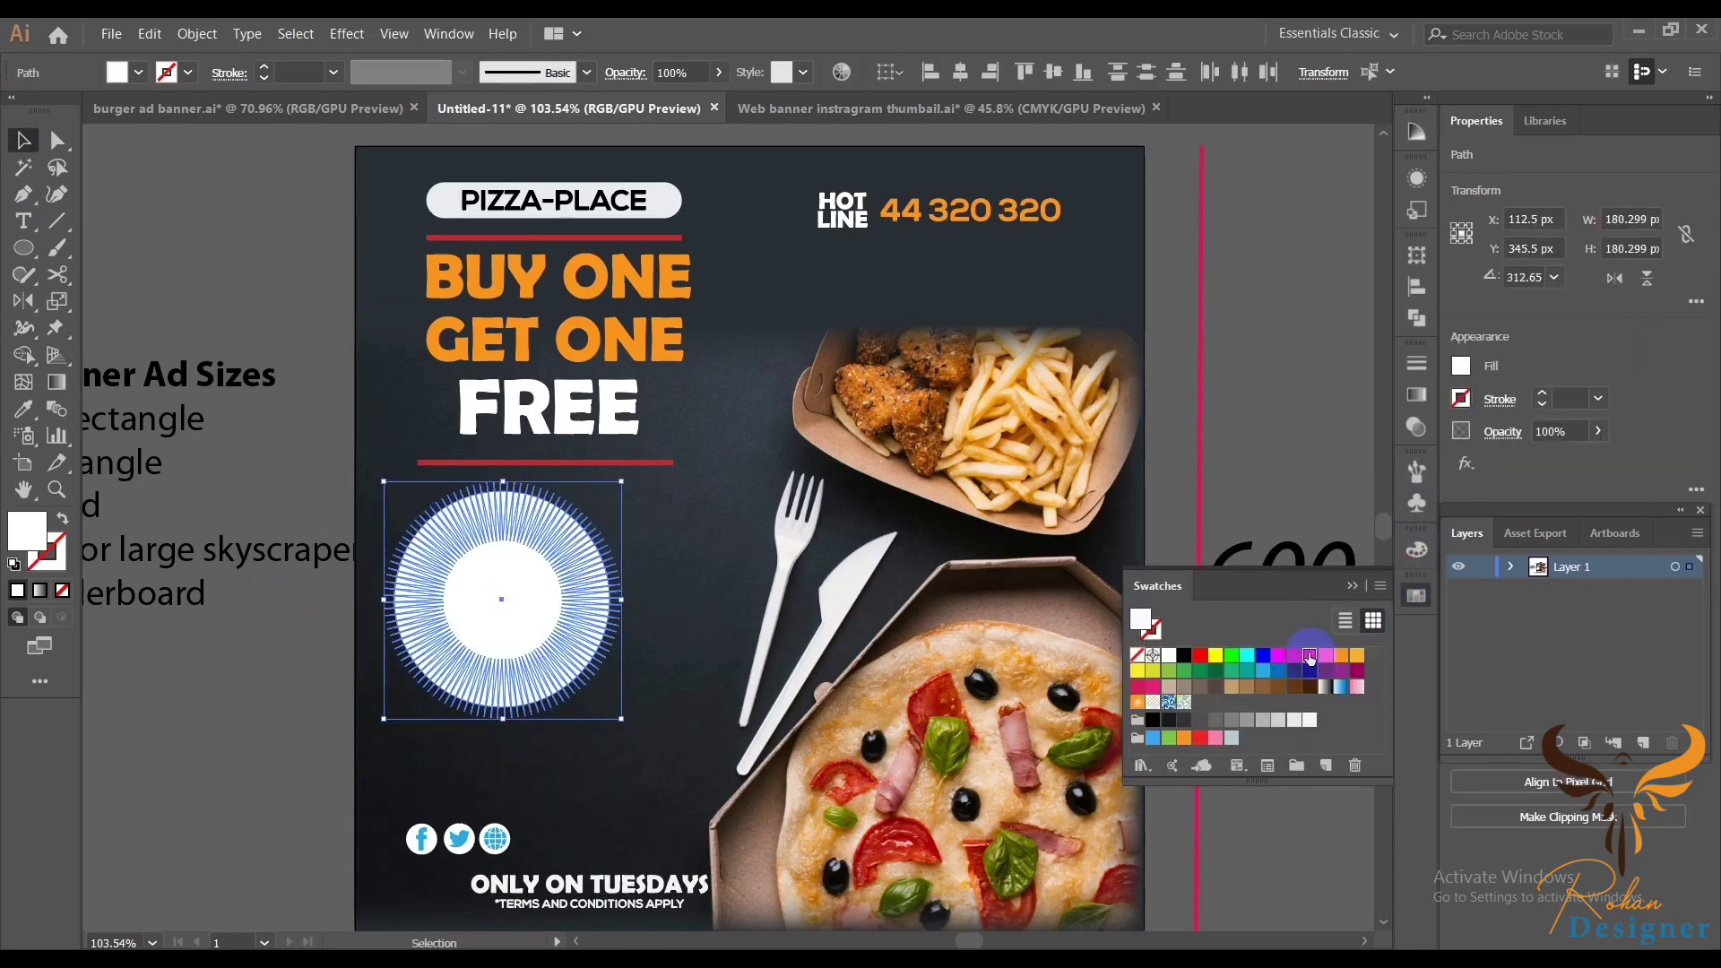
left_click(1310, 657)
left_click(579, 593)
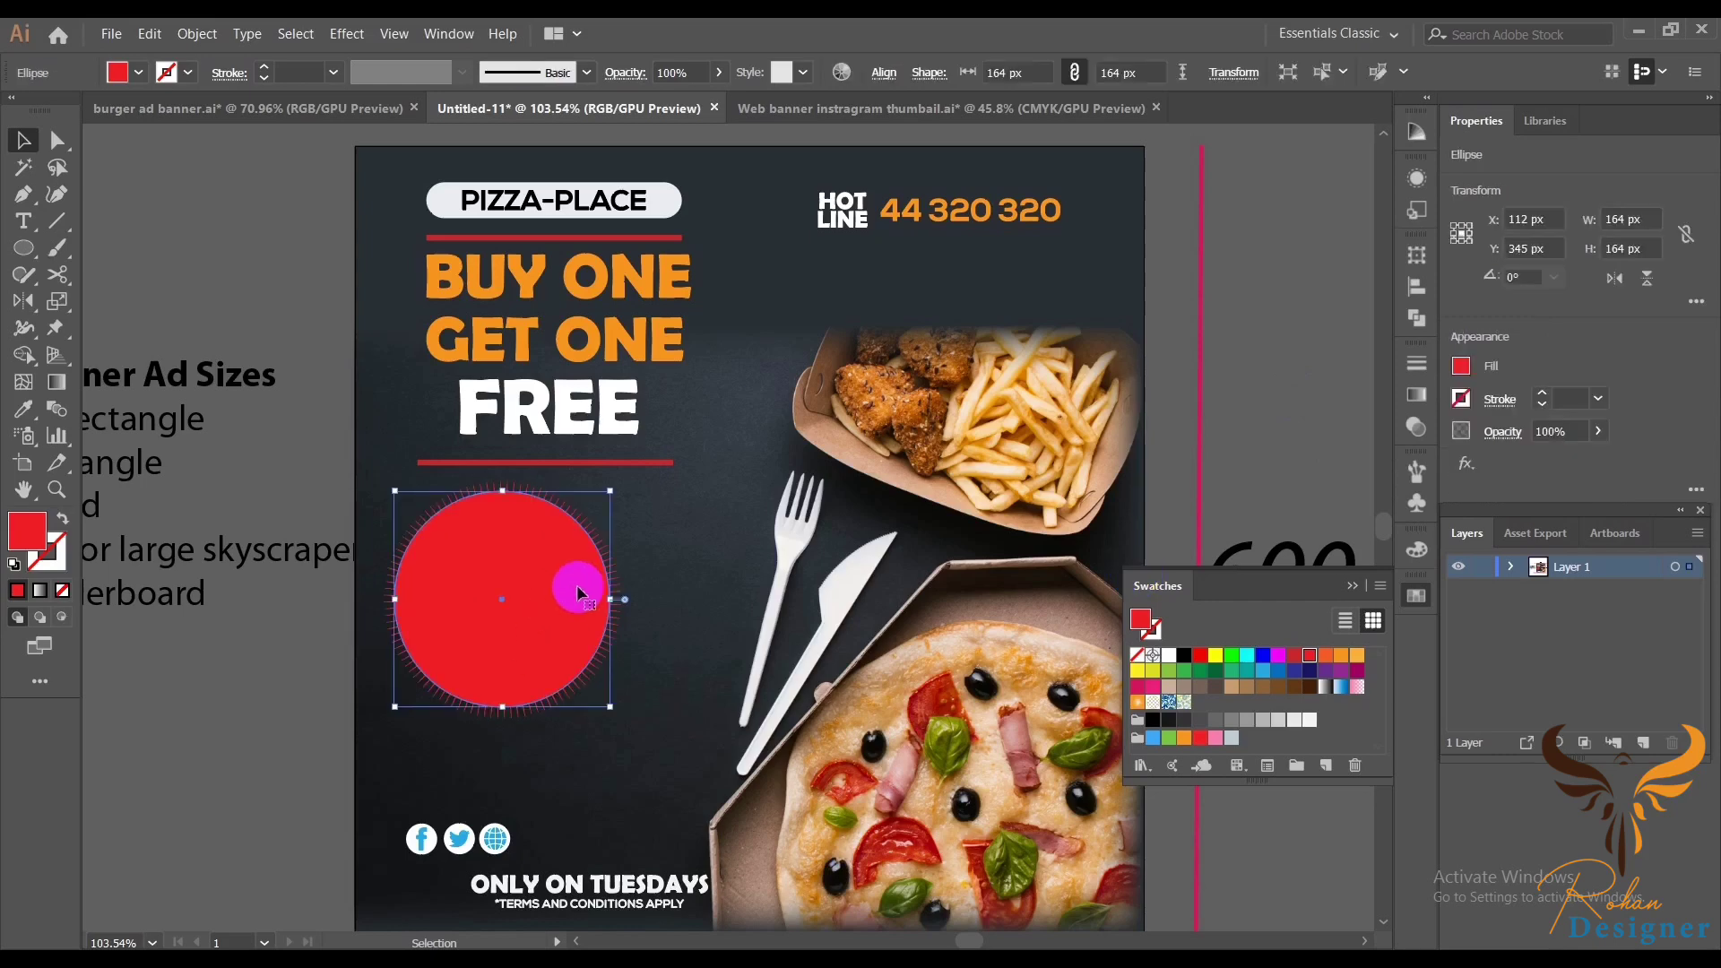
left_click(597, 542)
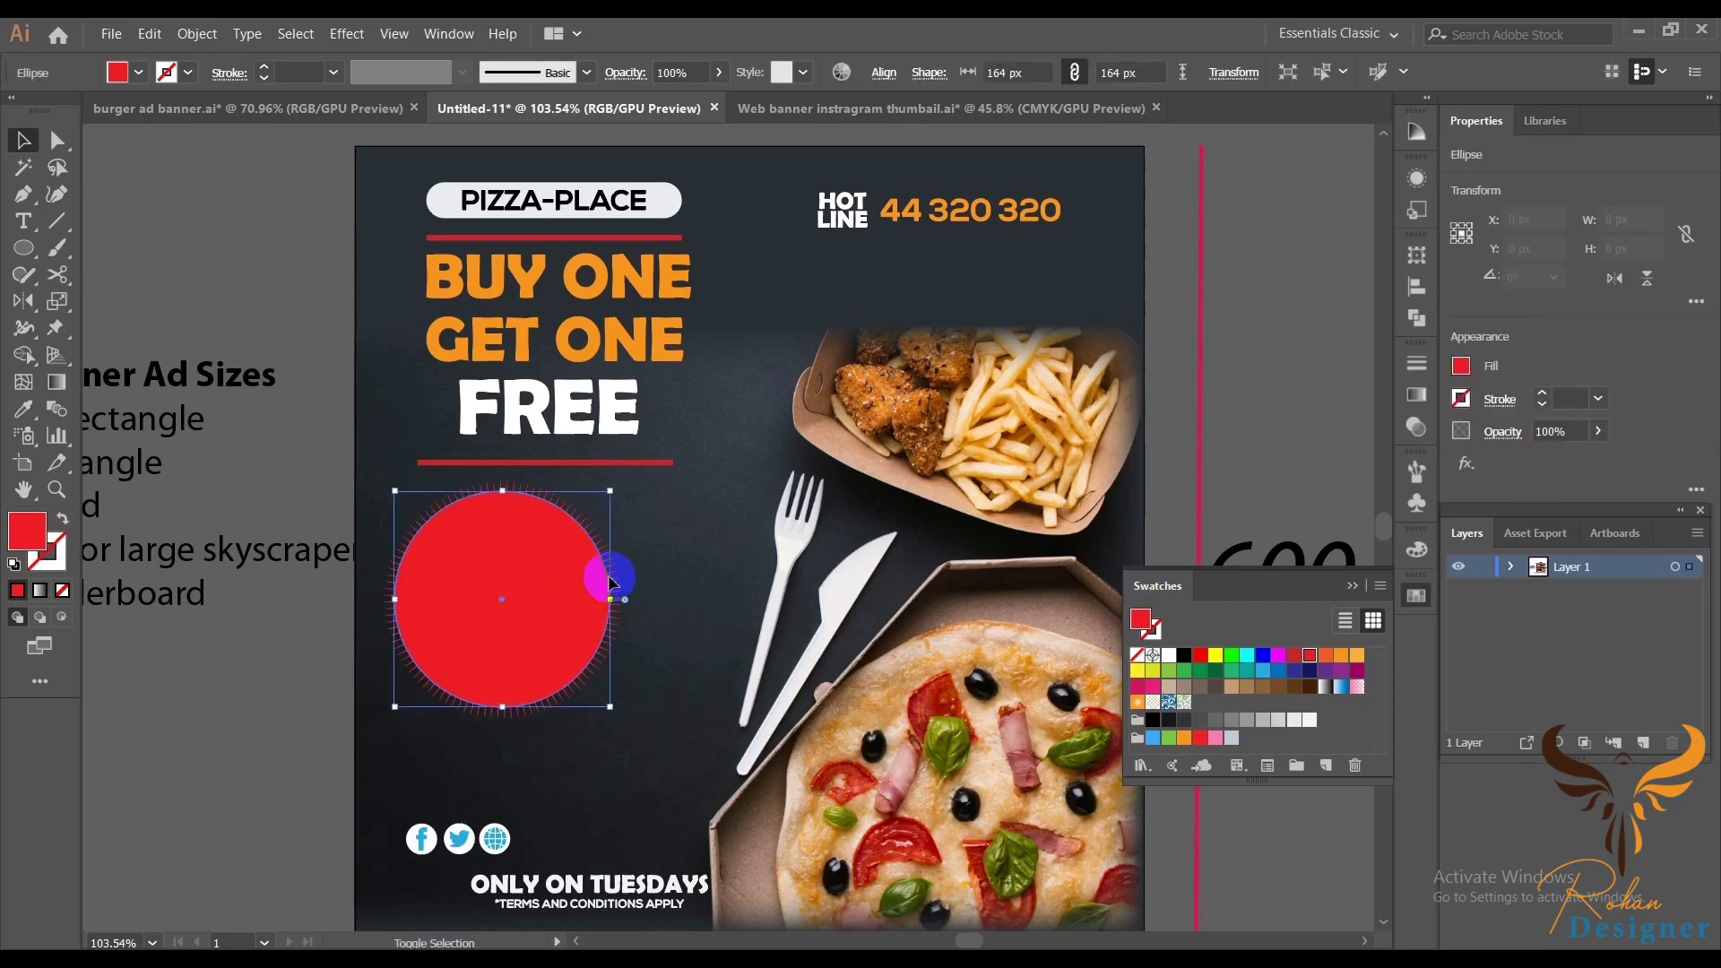
left_click(1423, 296)
left_click(1416, 318)
left_click(1156, 304)
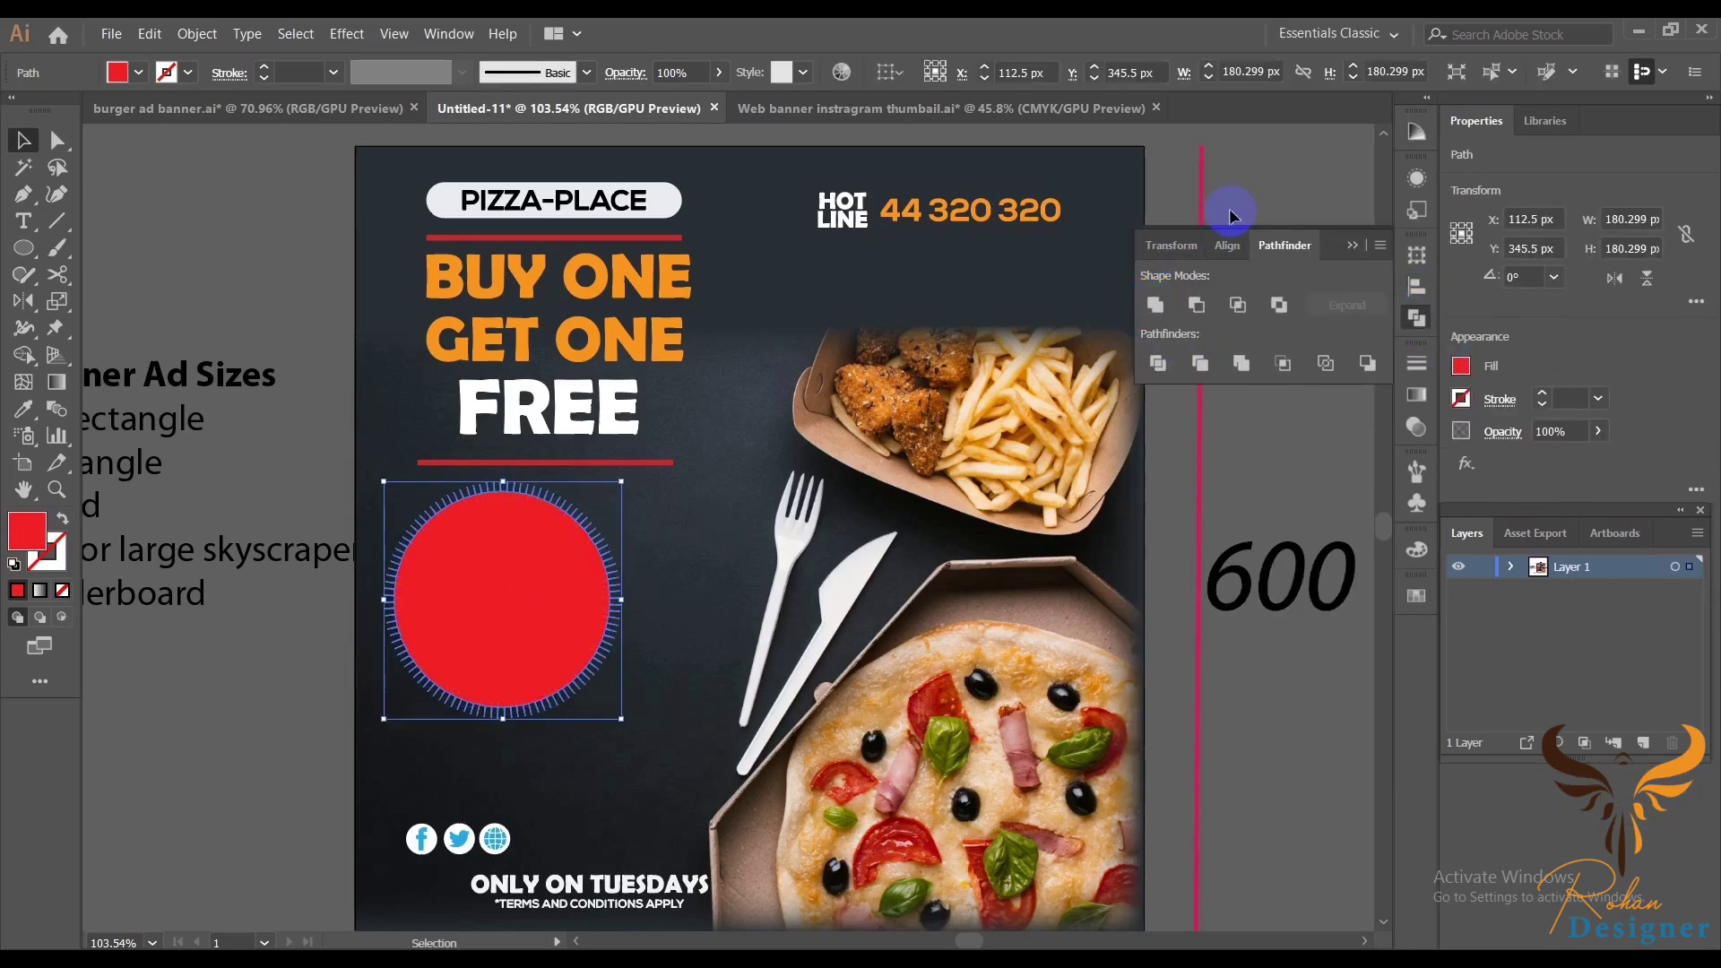
left_click(1230, 215)
left_click(1356, 249)
- Shrink the red starburst badge to about 143 px
left_click(480, 696)
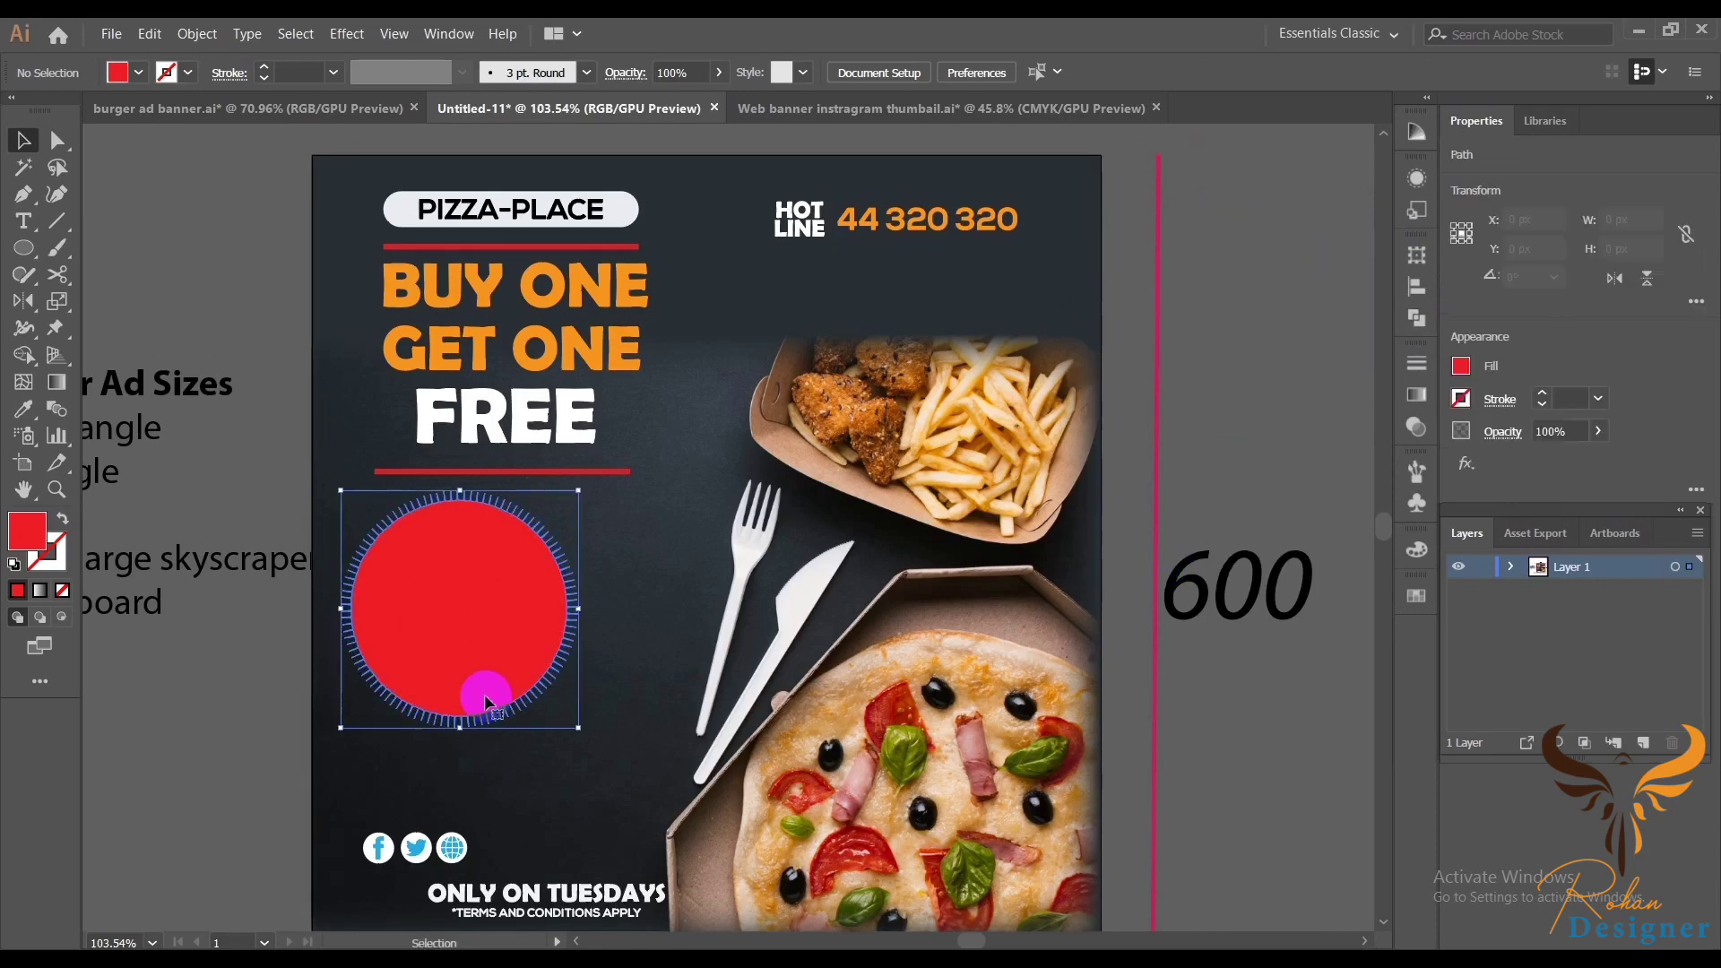
left_click_drag(573, 718, 503, 653)
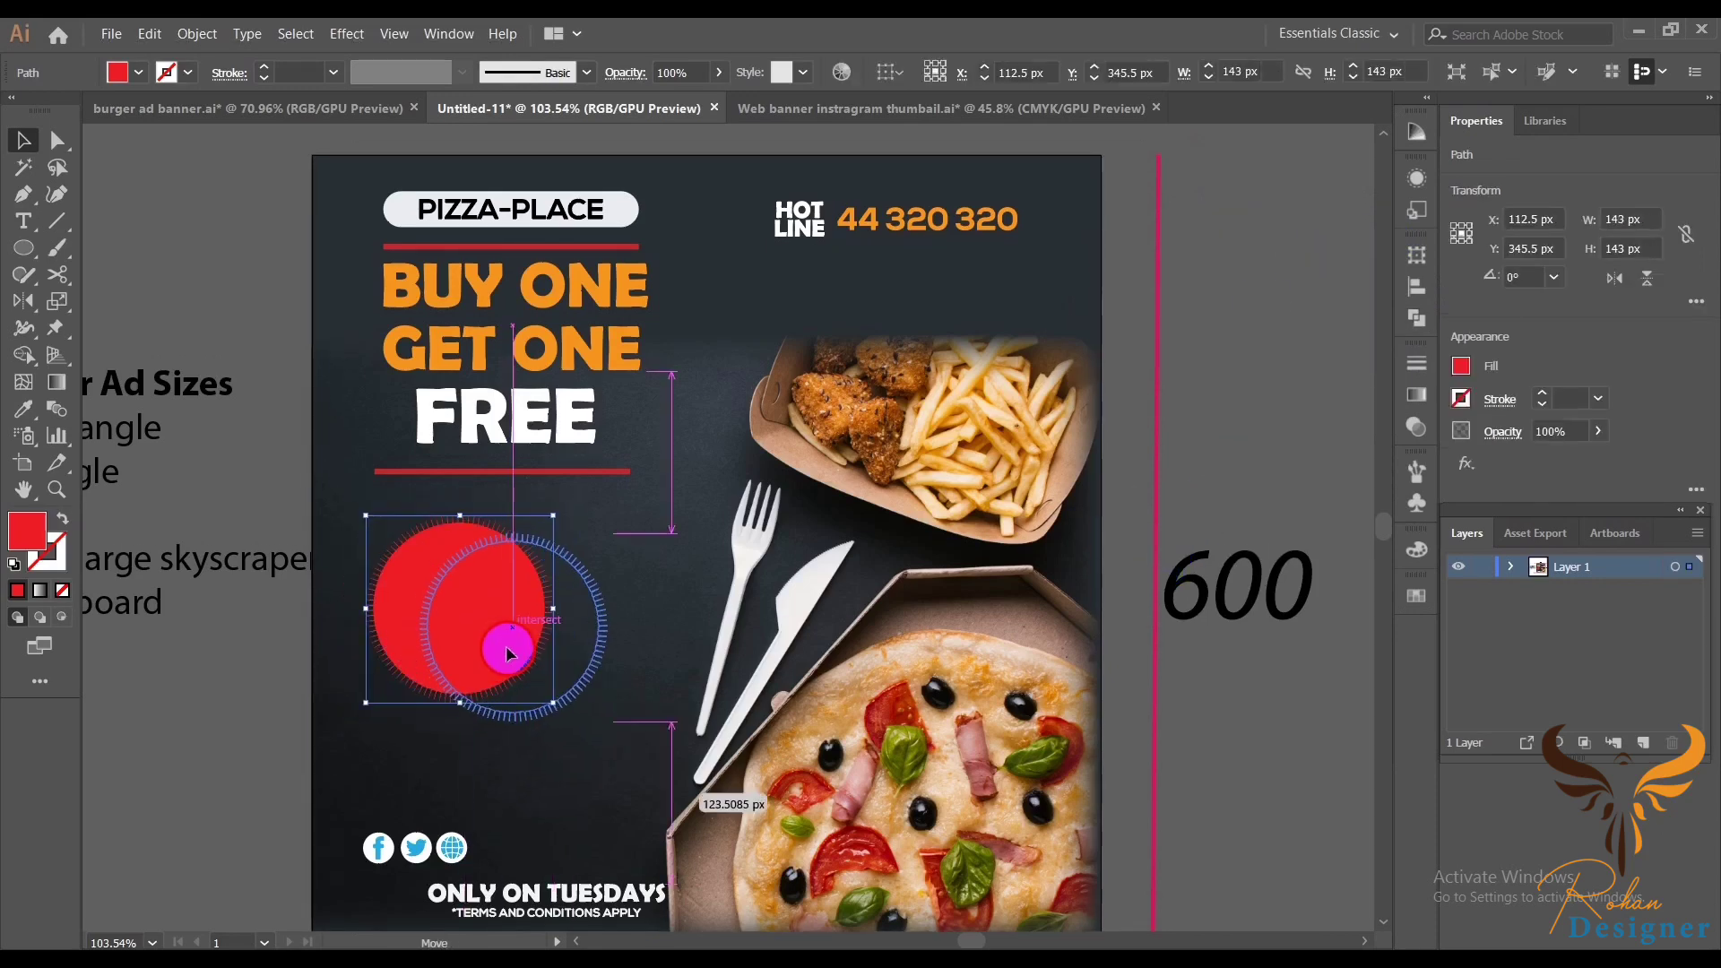
left_click(1260, 321)
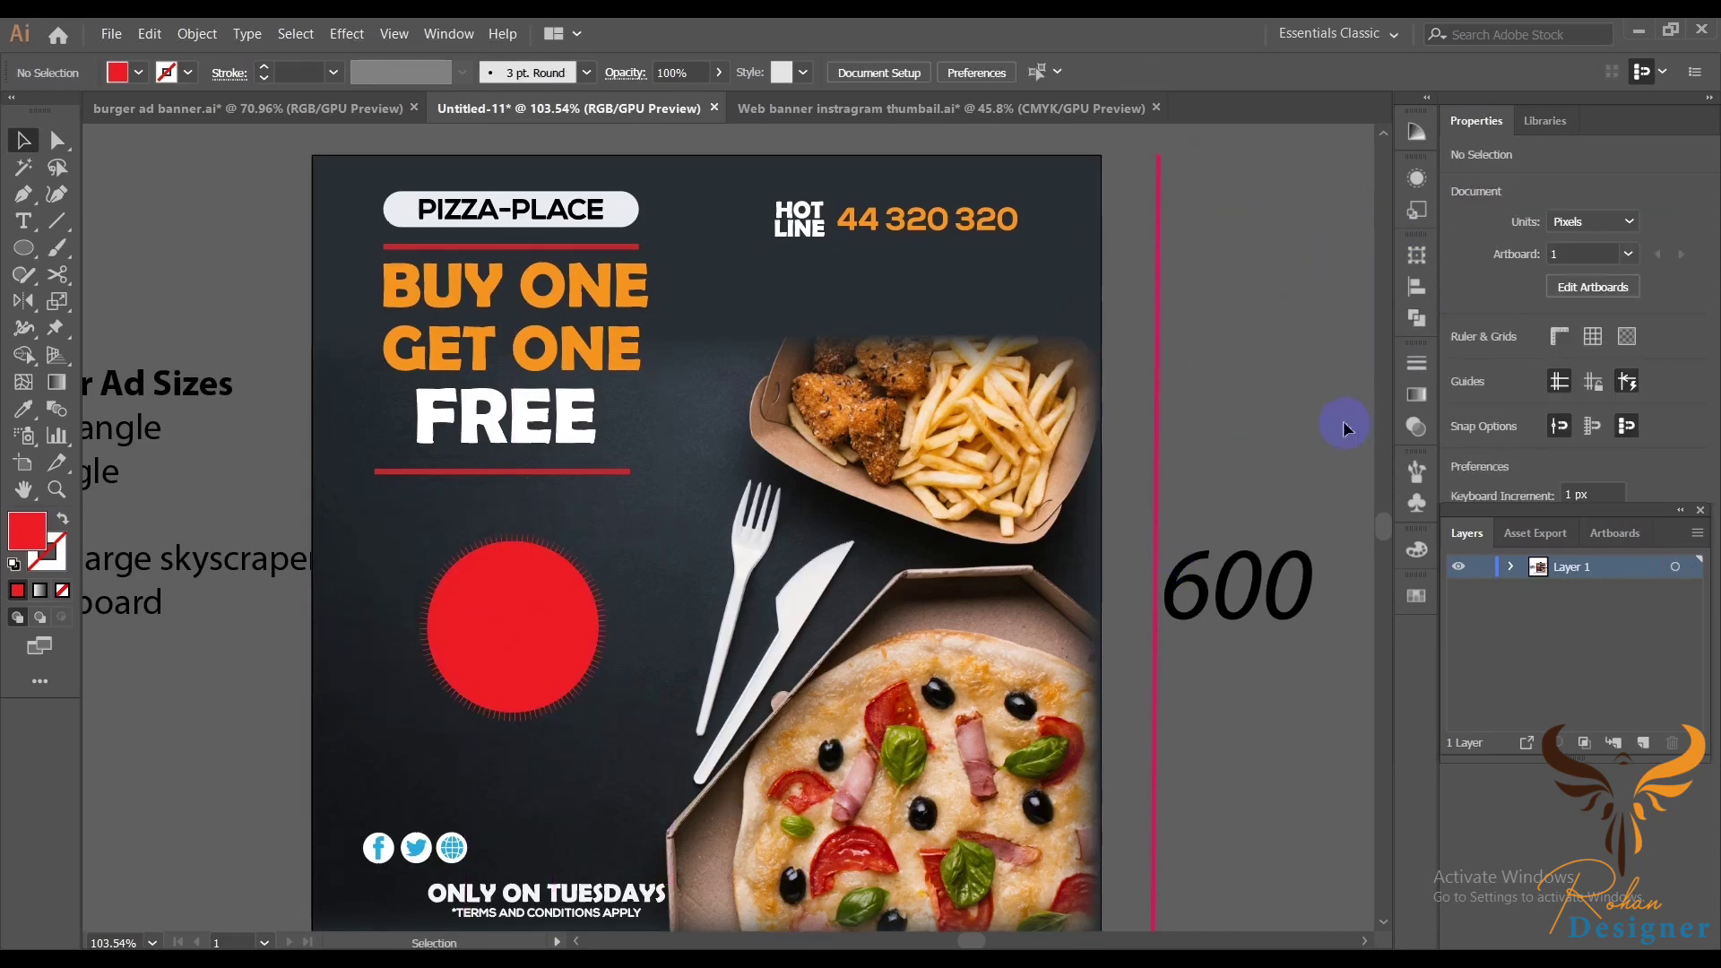
- Add 100% text on the red badge in Haettenschweiler, enlarged to fill it
left_click(23, 221)
left_click(1217, 414)
key("BackSpace")
type("100")
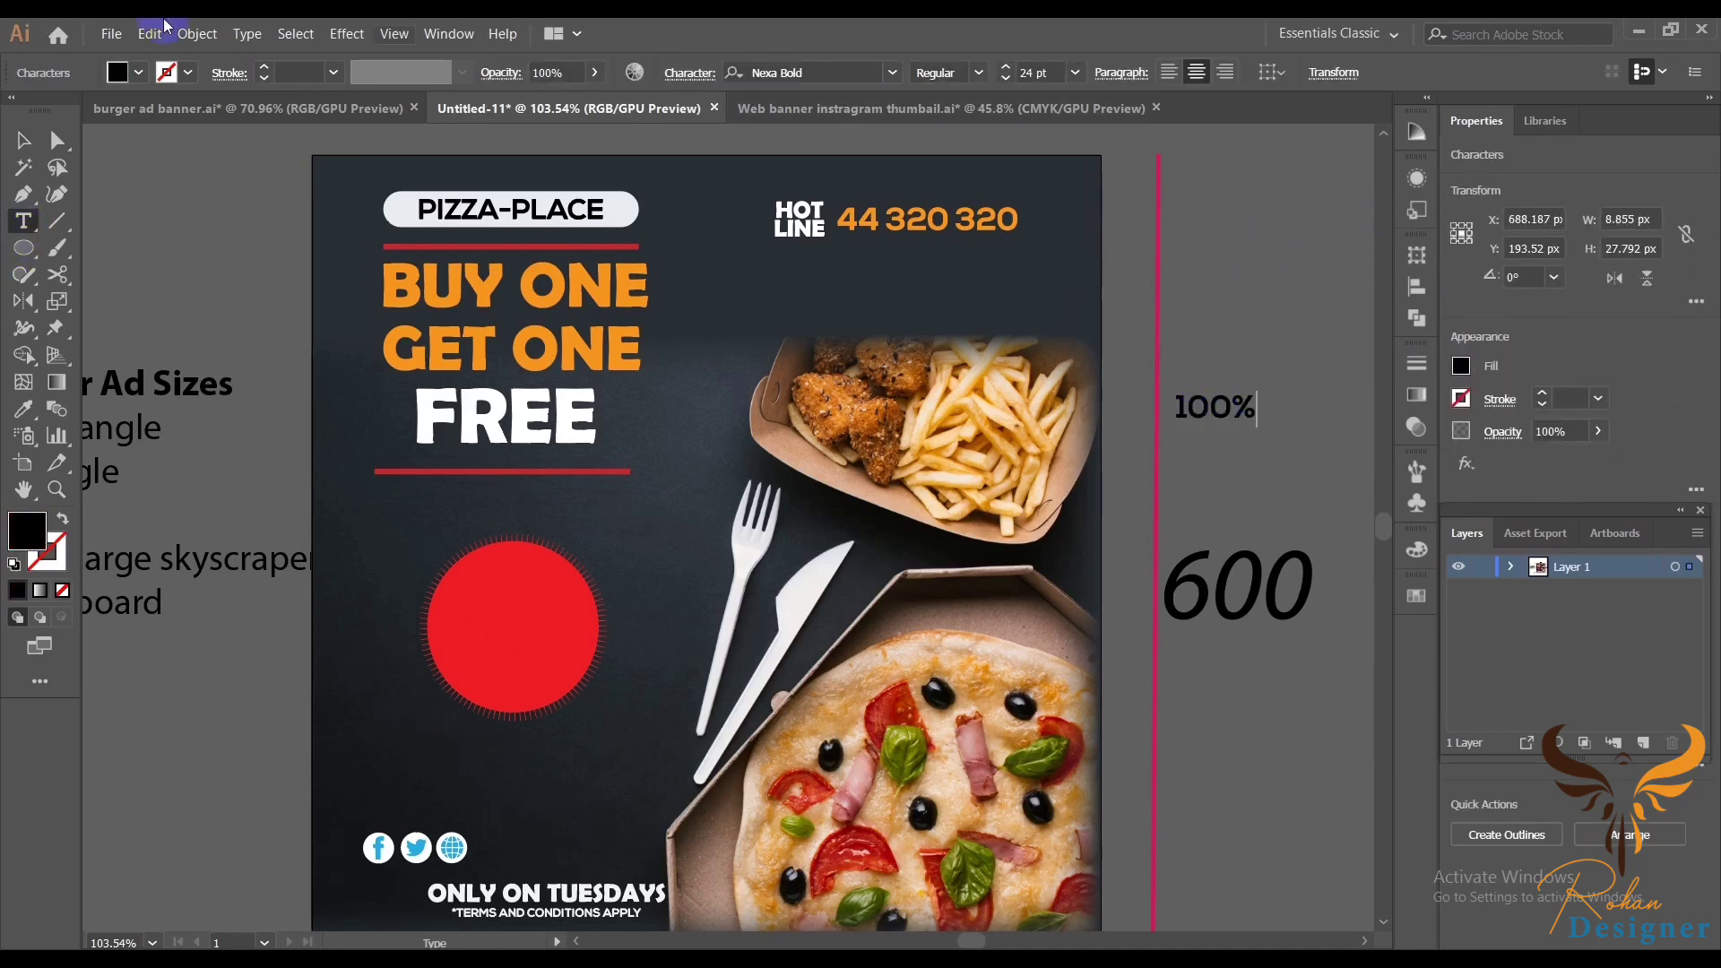
key("Escape")
mouse_move(1170, 422)
left_mouse_down()
mouse_move(430, 629)
mouse_move(589, 665)
left_mouse_up()
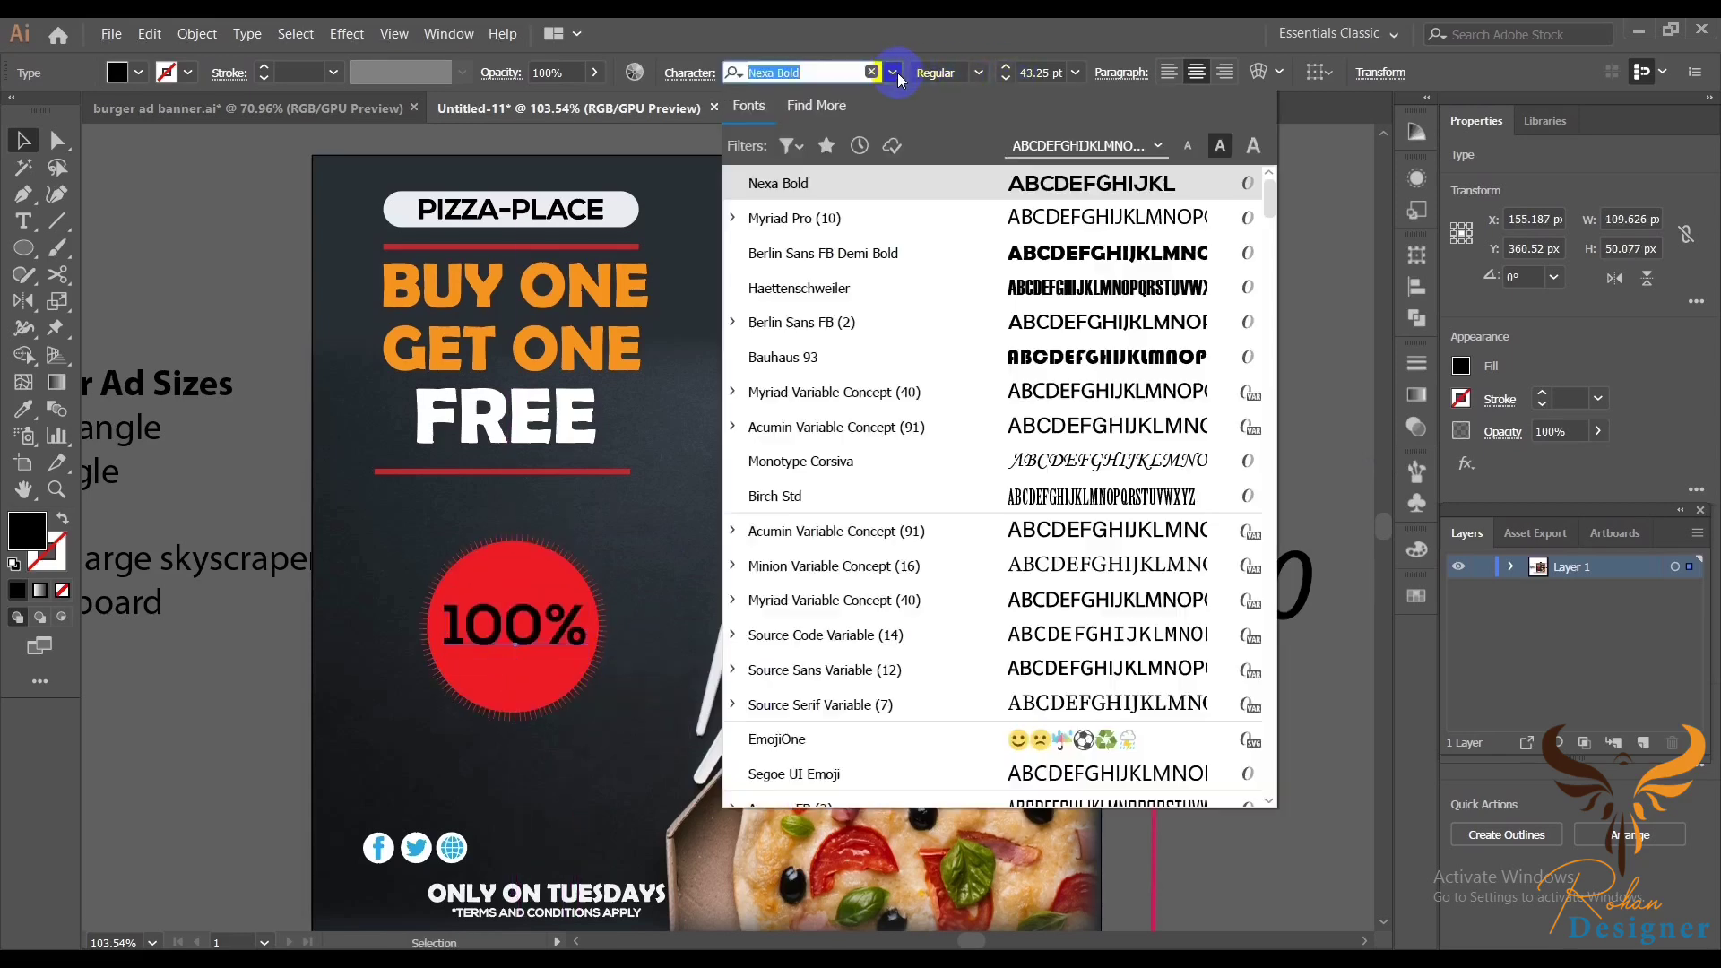
left_click(893, 73)
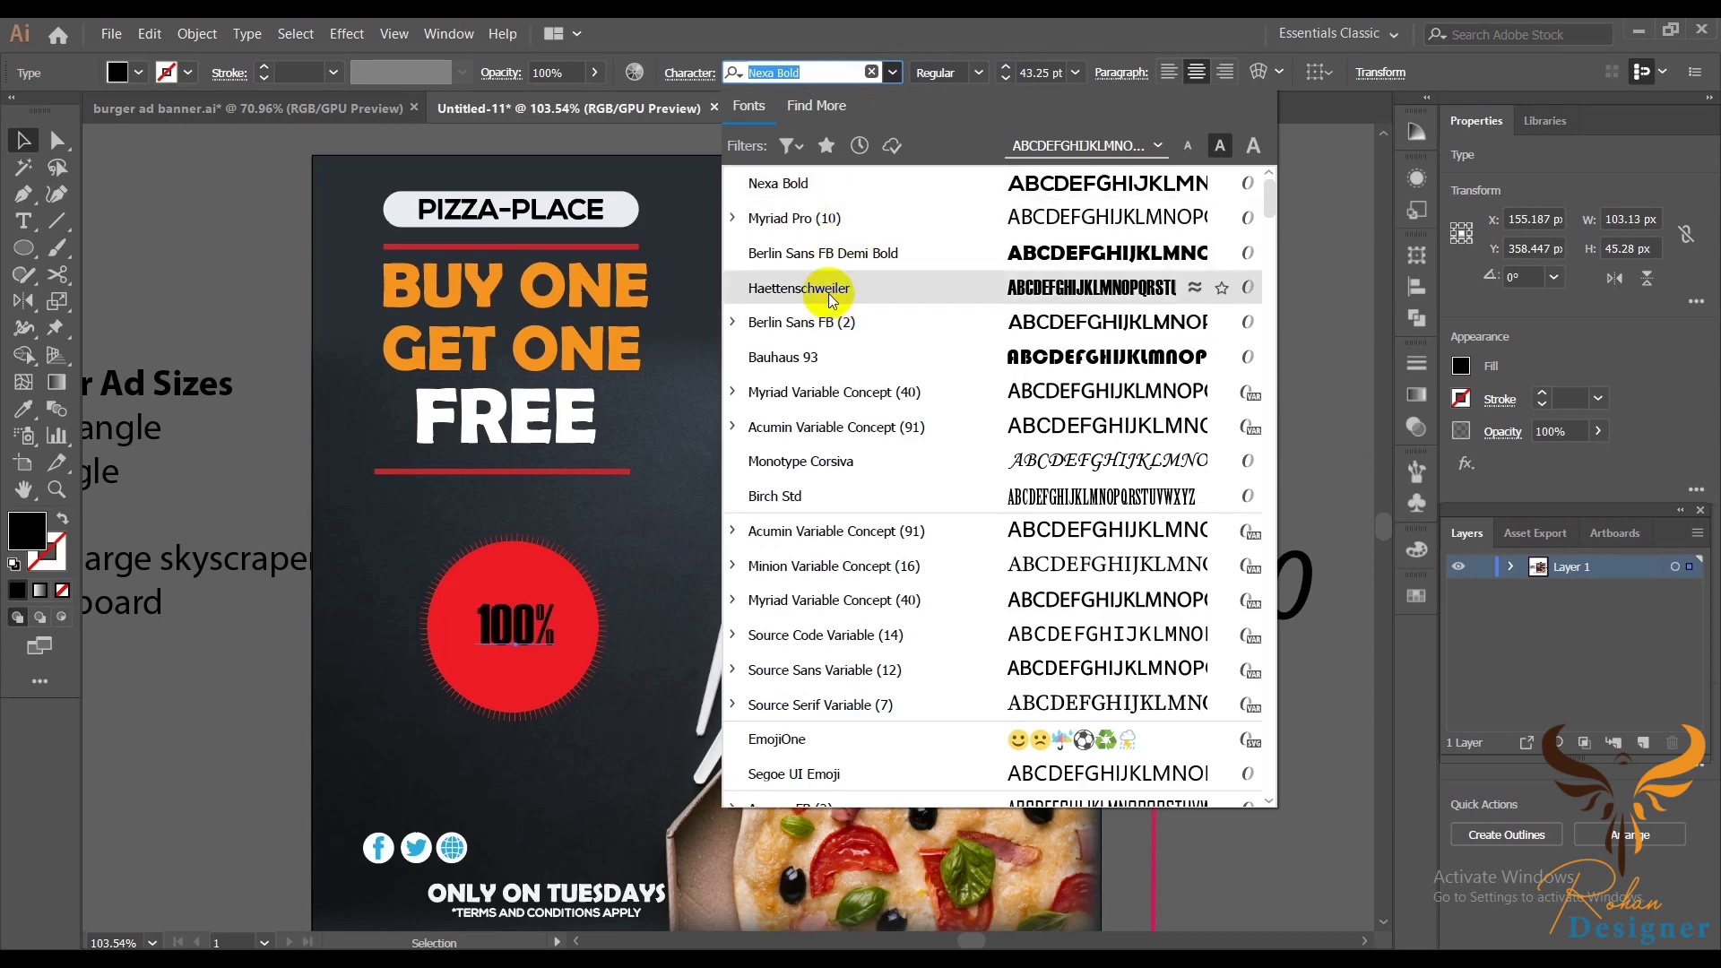
left_click(827, 287)
left_click_drag(553, 661, 591, 696)
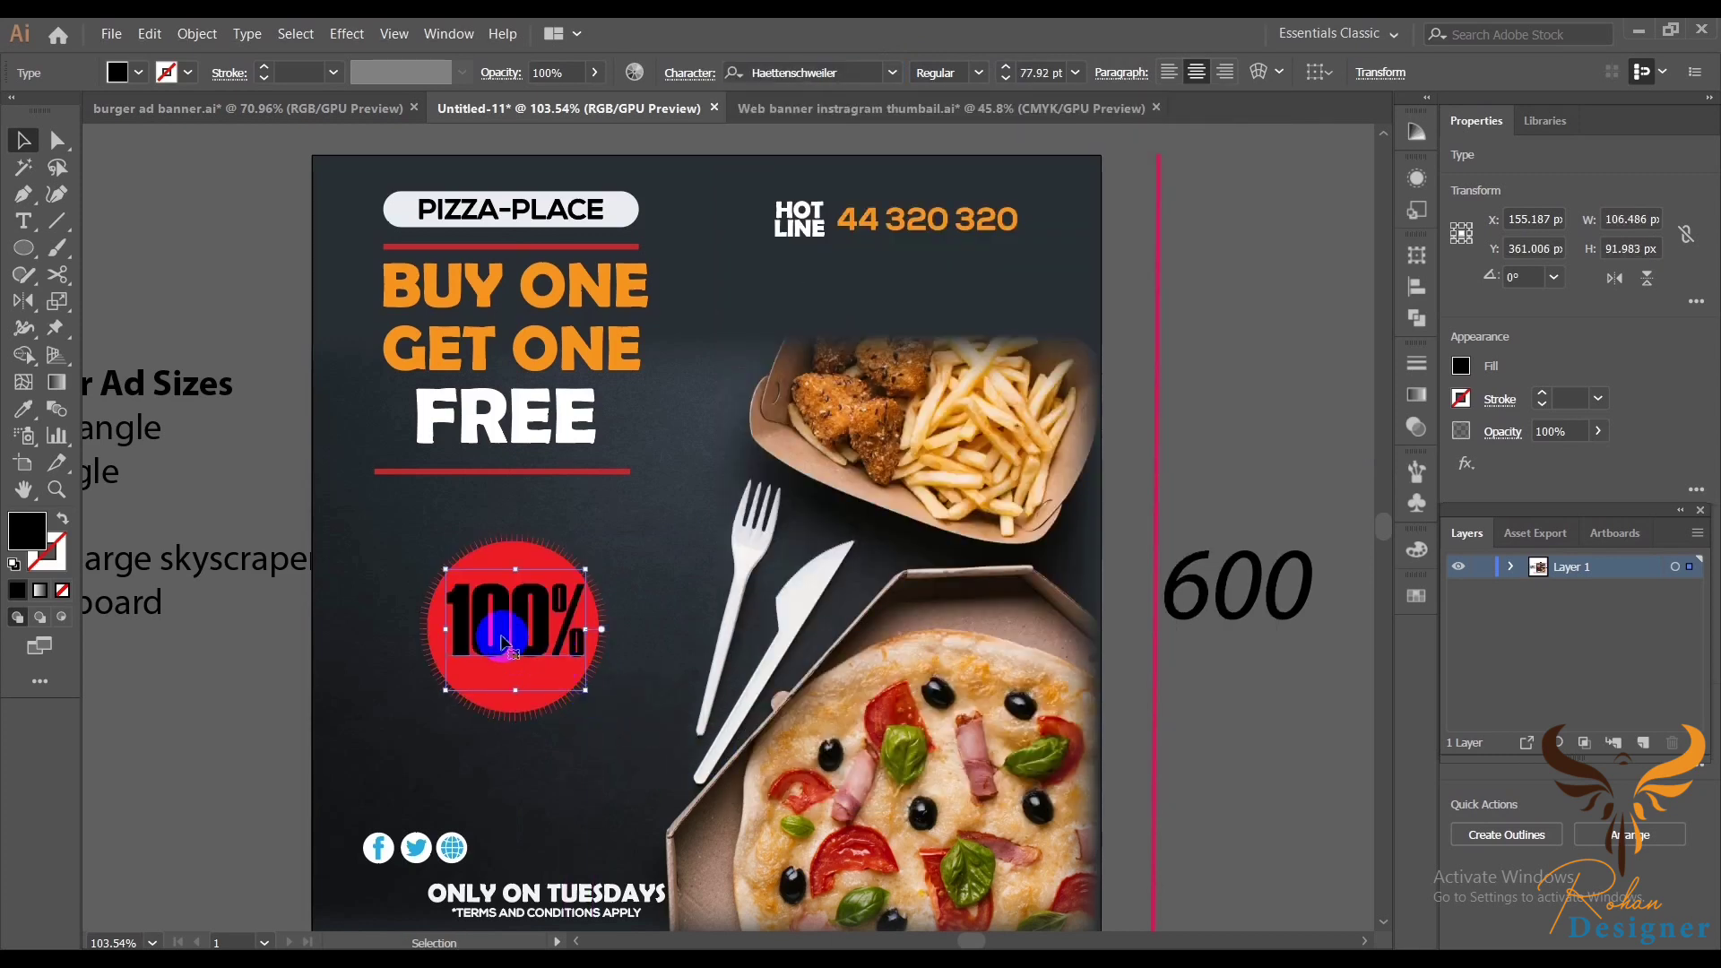
- Convert the 100% to outlines and fill it white
right_click(1252, 331)
left_click(1273, 449)
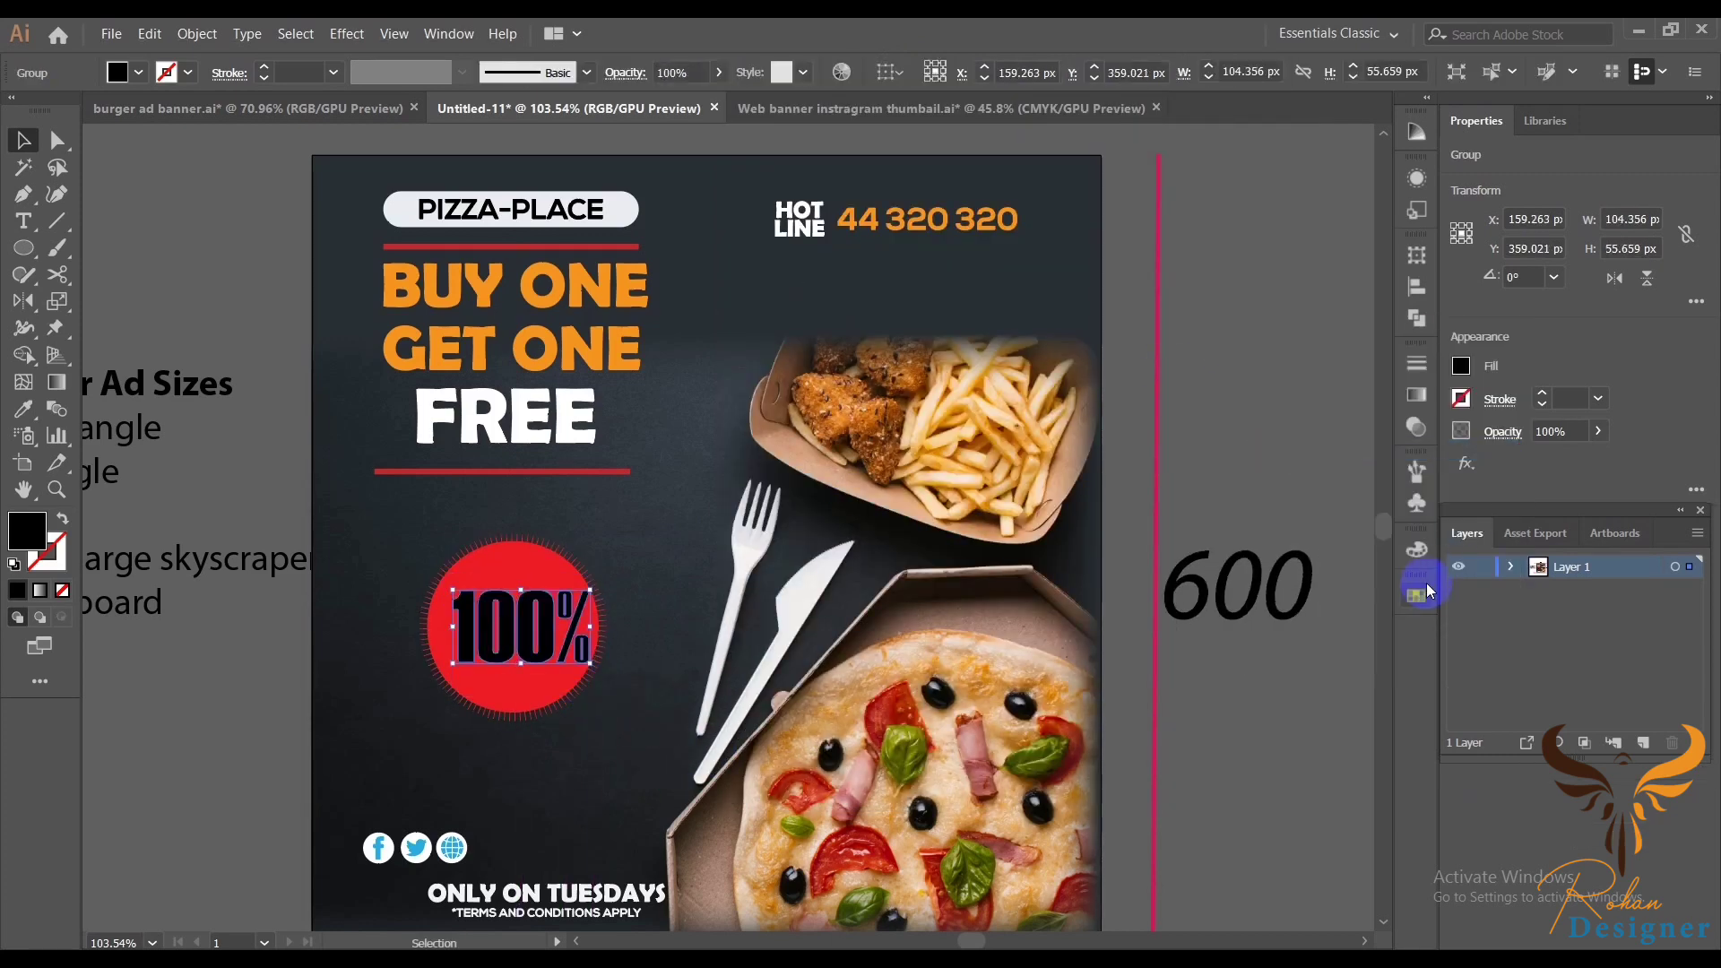
left_click(1417, 595)
left_click(1305, 723)
left_click(1266, 470)
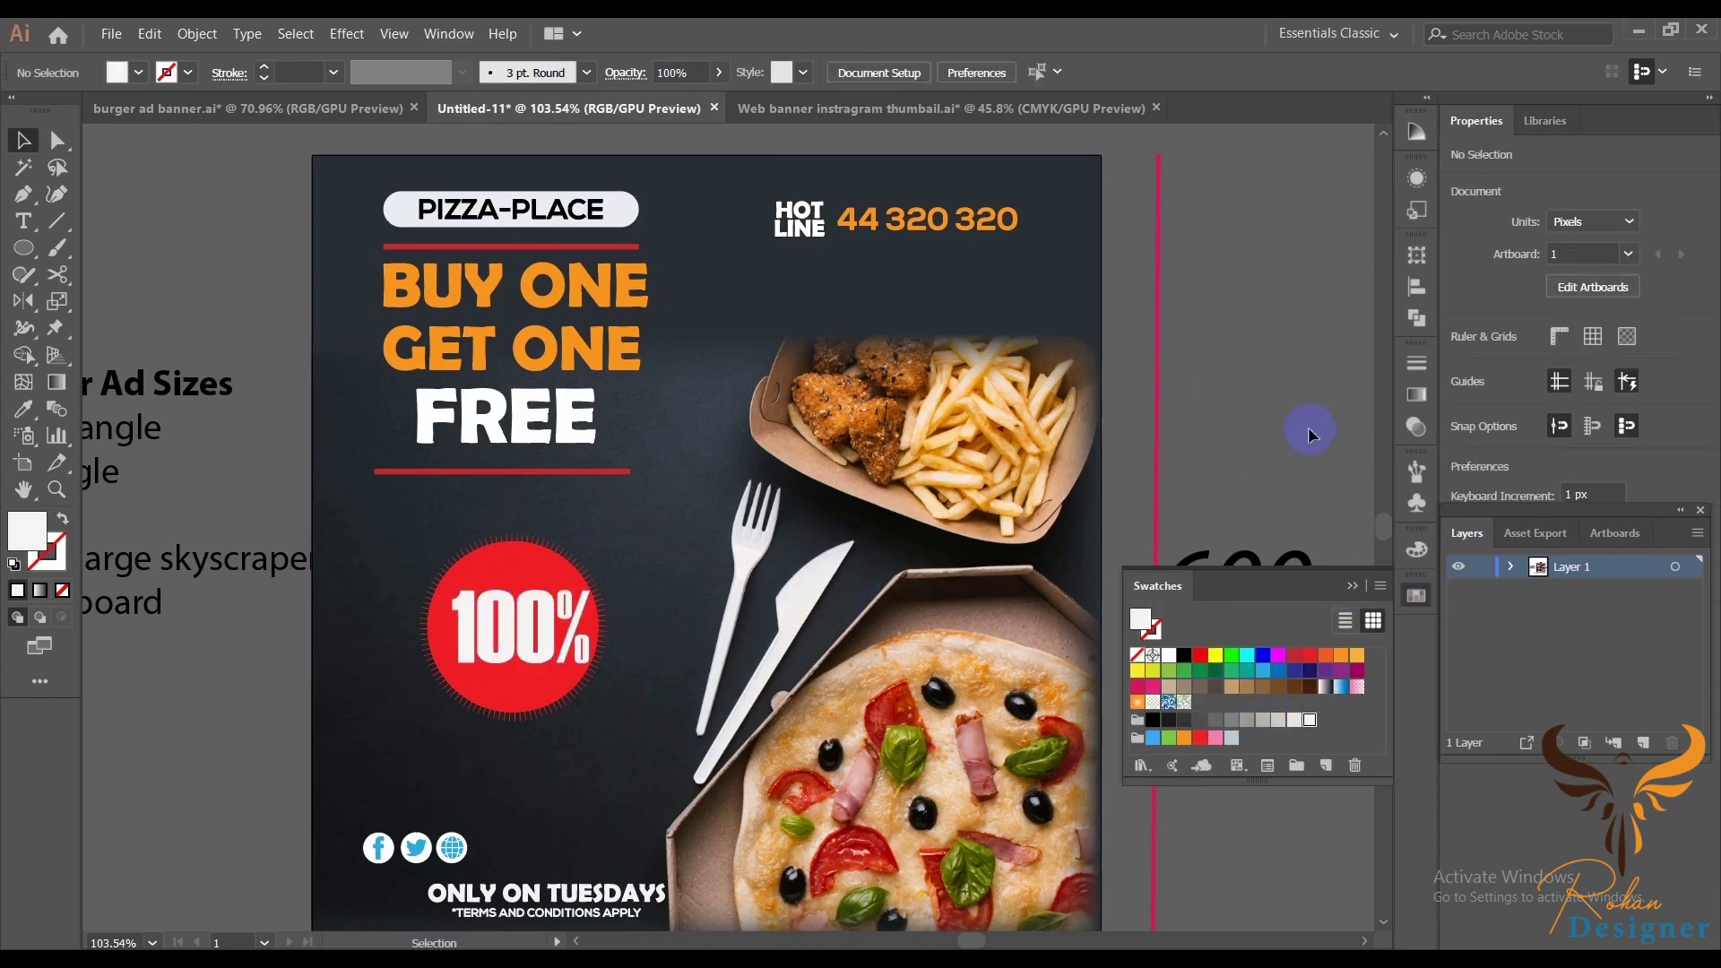
left_click(1353, 588)
- Centre the 100% horizontally and vertically on the badge
left_click(499, 558, "shift")
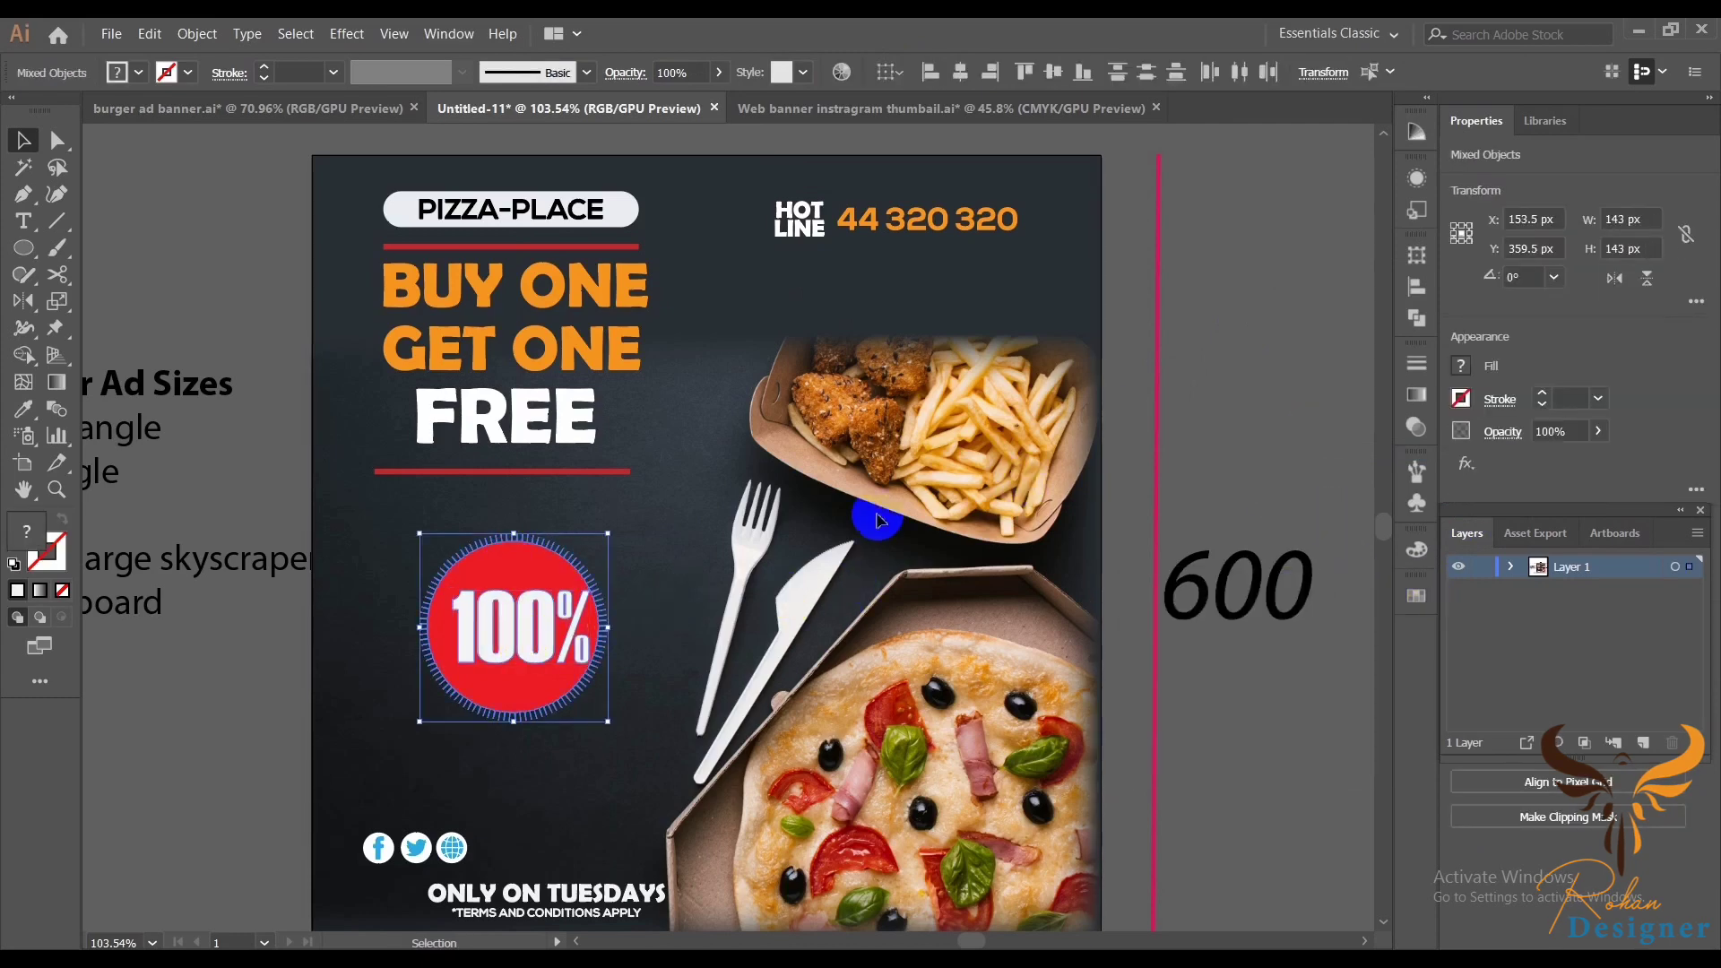
left_click(960, 72)
left_click(1055, 72)
left_click(1224, 251)
scroll(1127, 362, "down", 3)
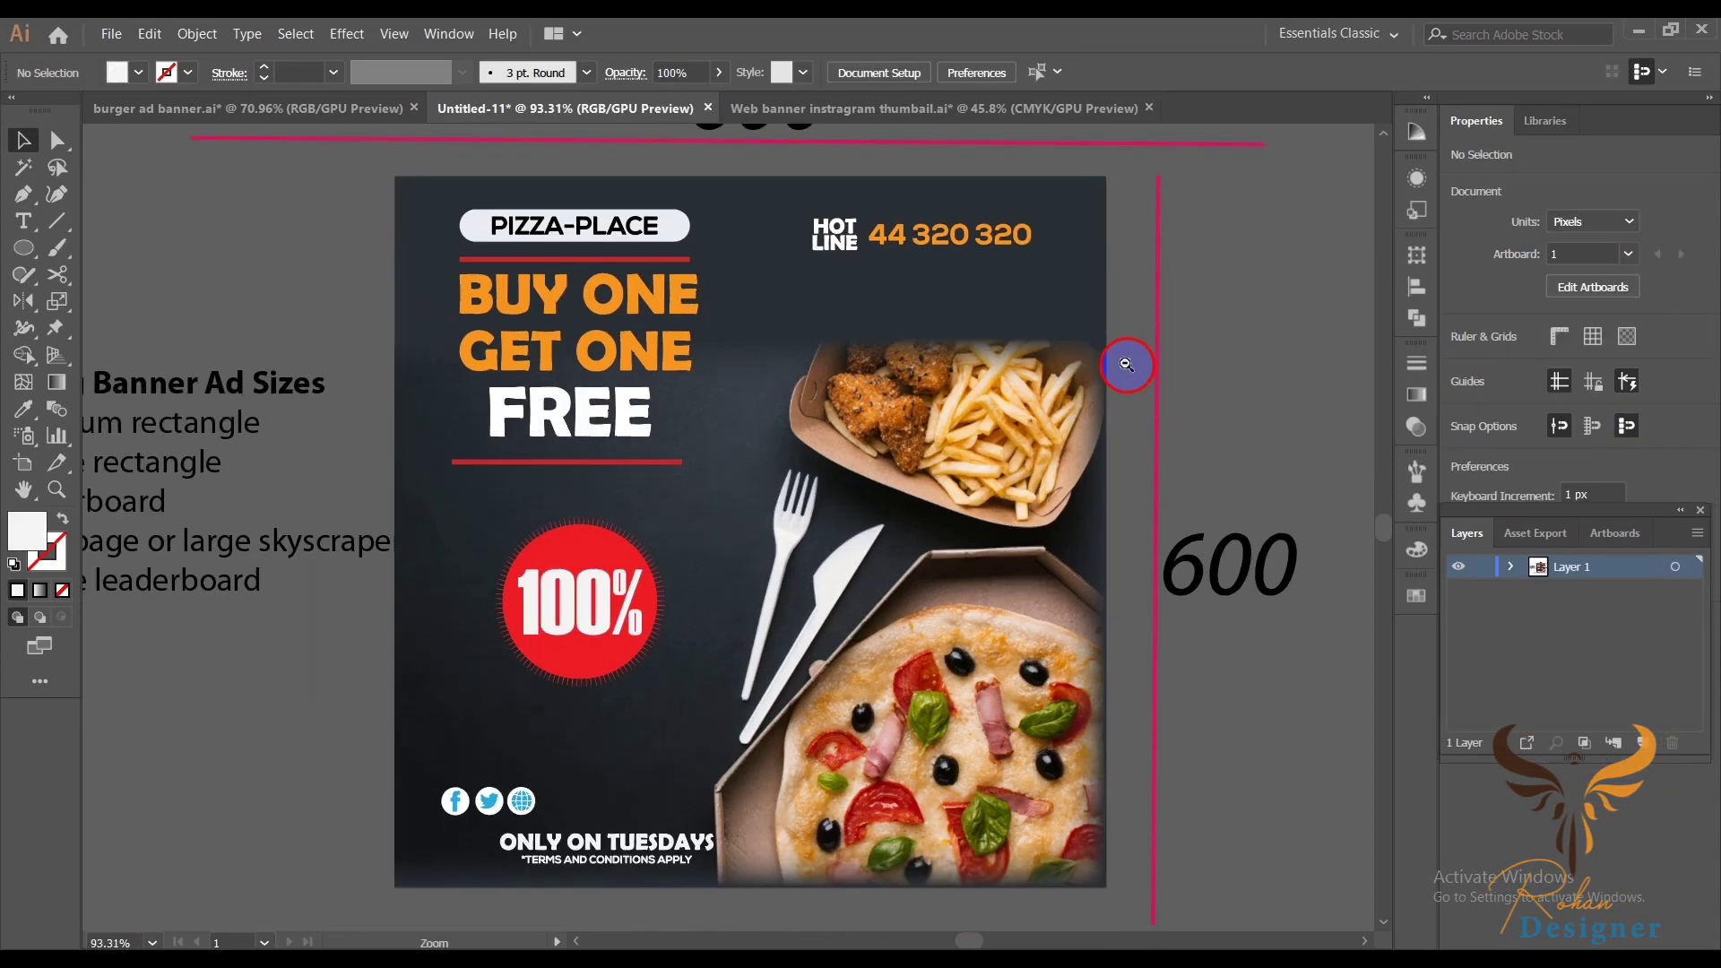